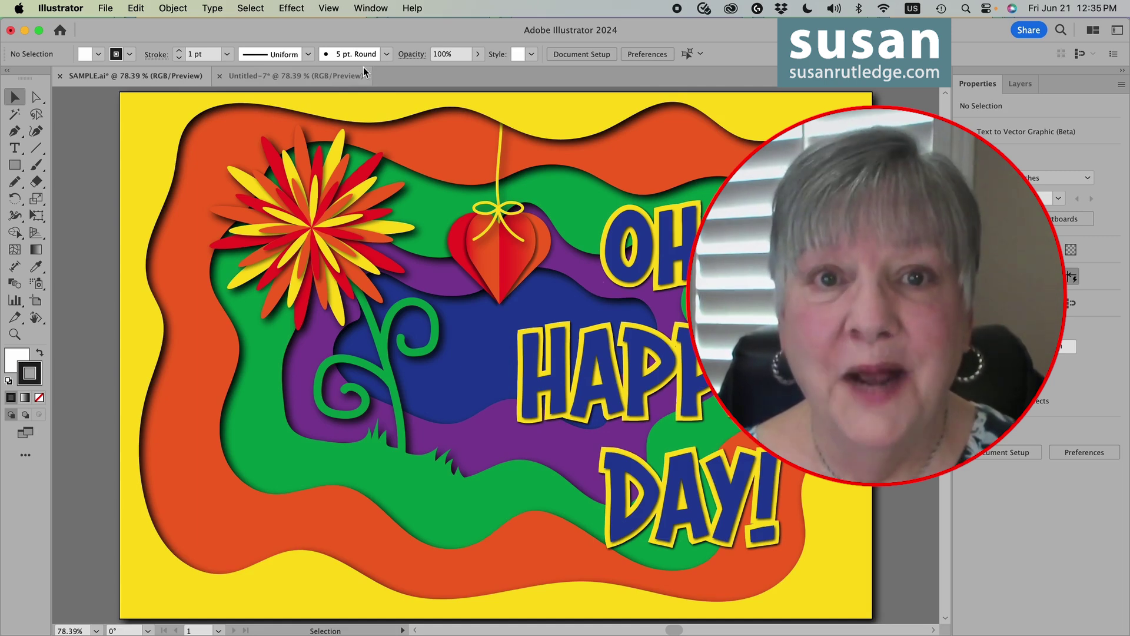
Switch to the blank untitled document and create a rectangle 20 in wide and 14 in high.
left_click(334, 77)
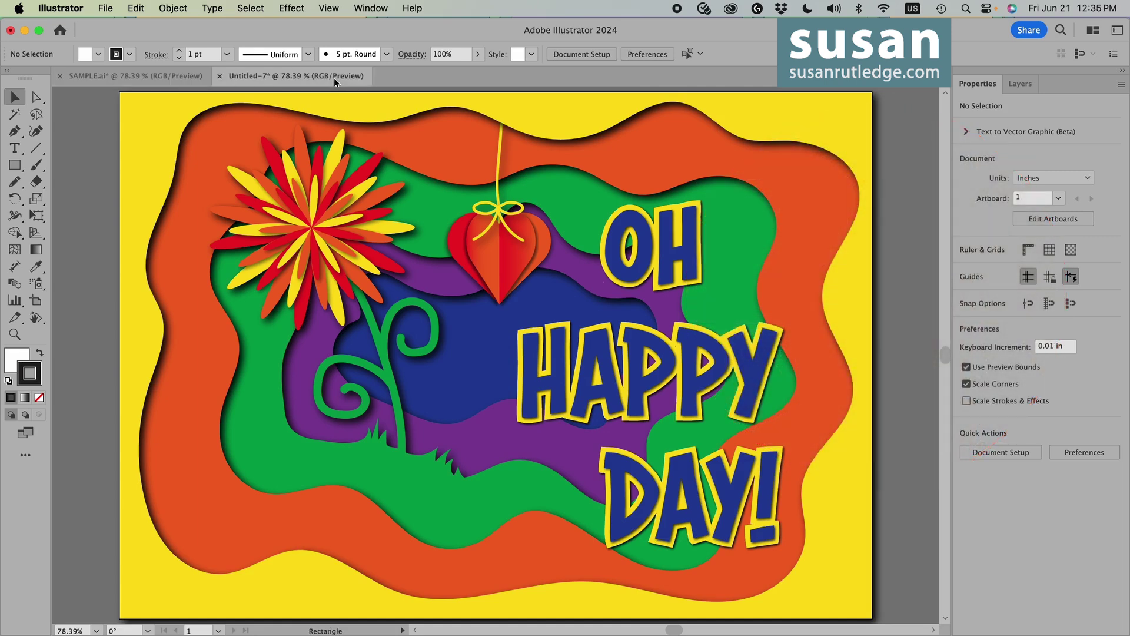
left_click(14, 165)
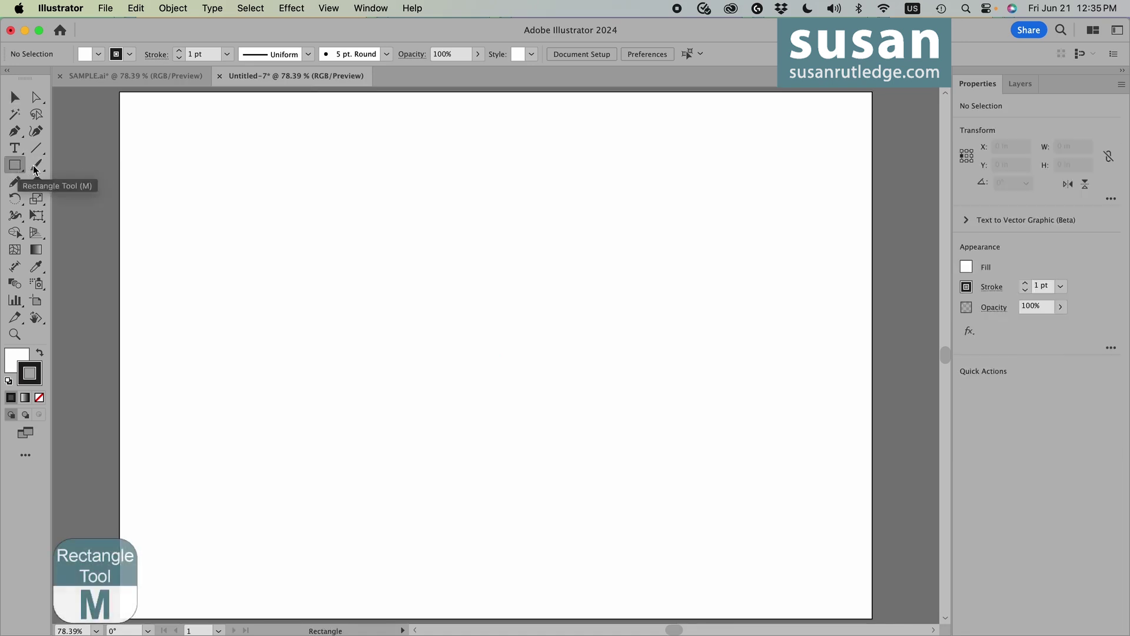
left_click(256, 158)
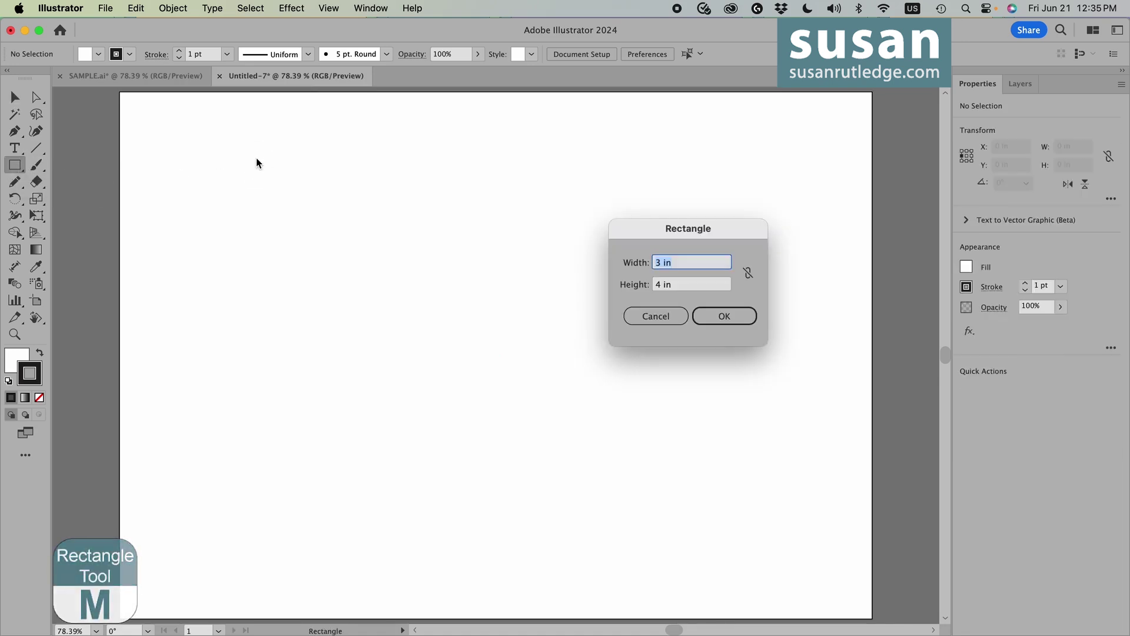
type("20")
key("Tab")
type("1")
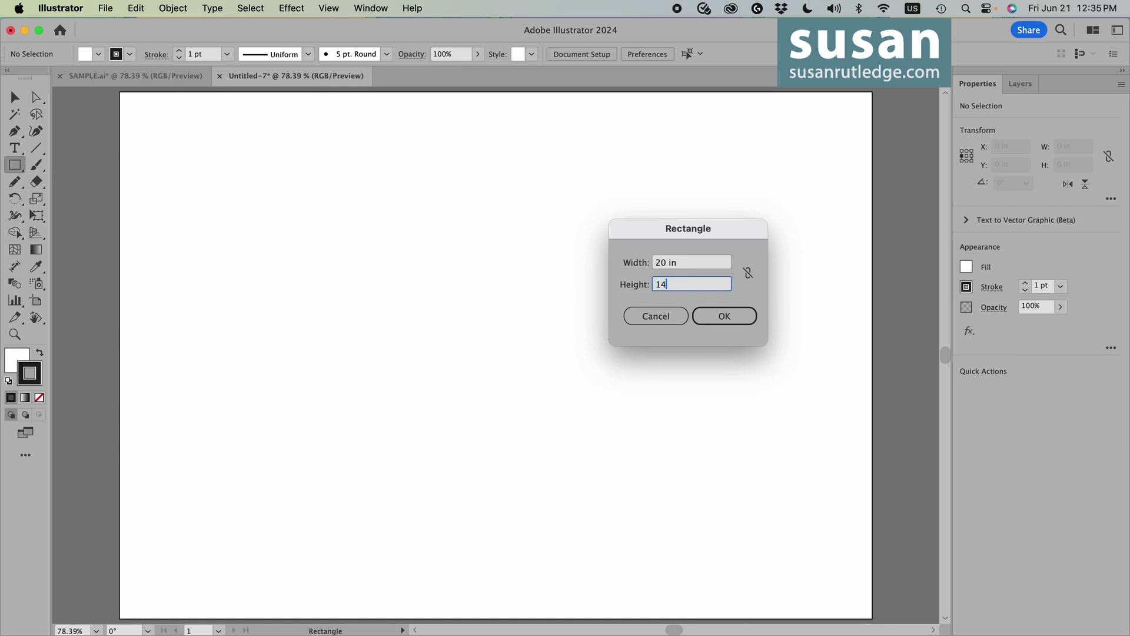
left_click(732, 318)
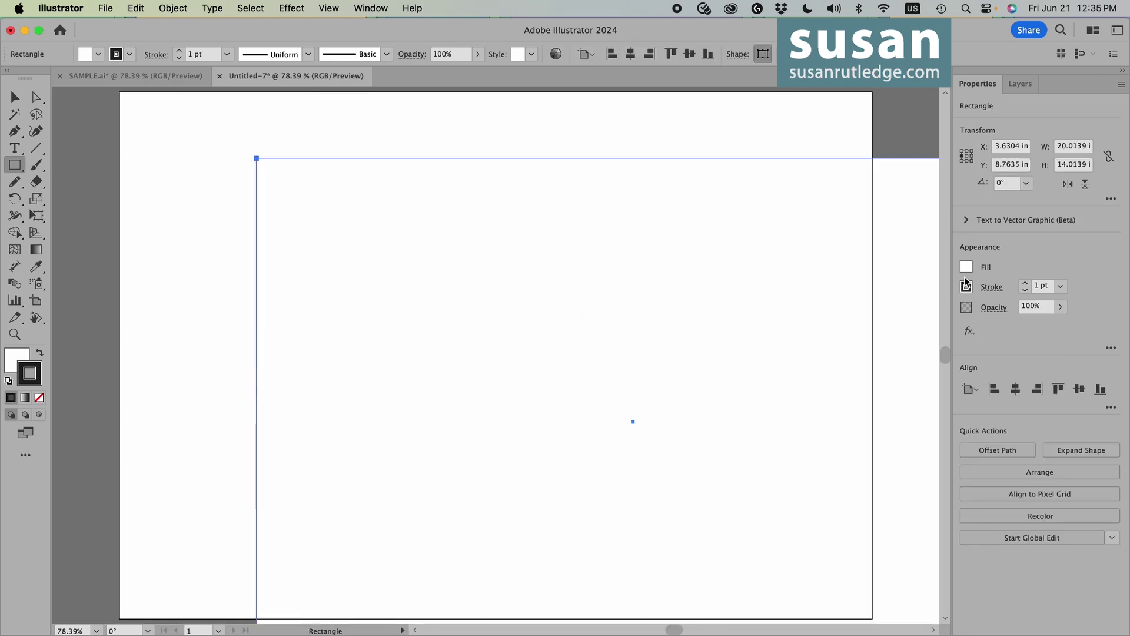
Remove the rectangle's fill, centre it horizontally and vertically on the artboard, and deselect it.
left_click(966, 268)
left_click(809, 326)
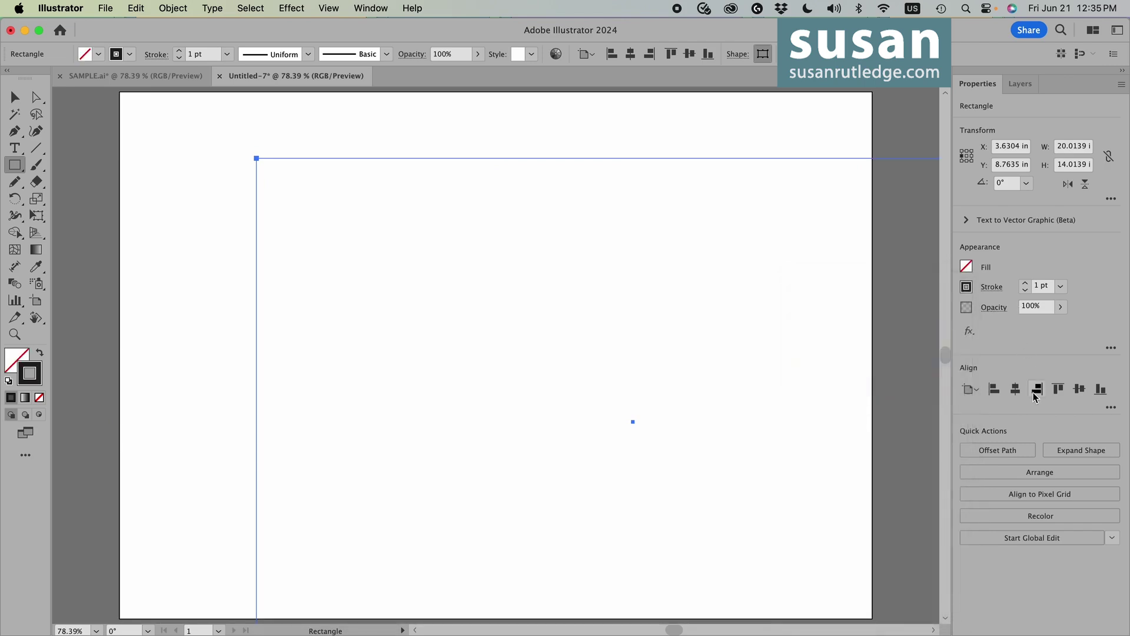
left_click(1015, 389)
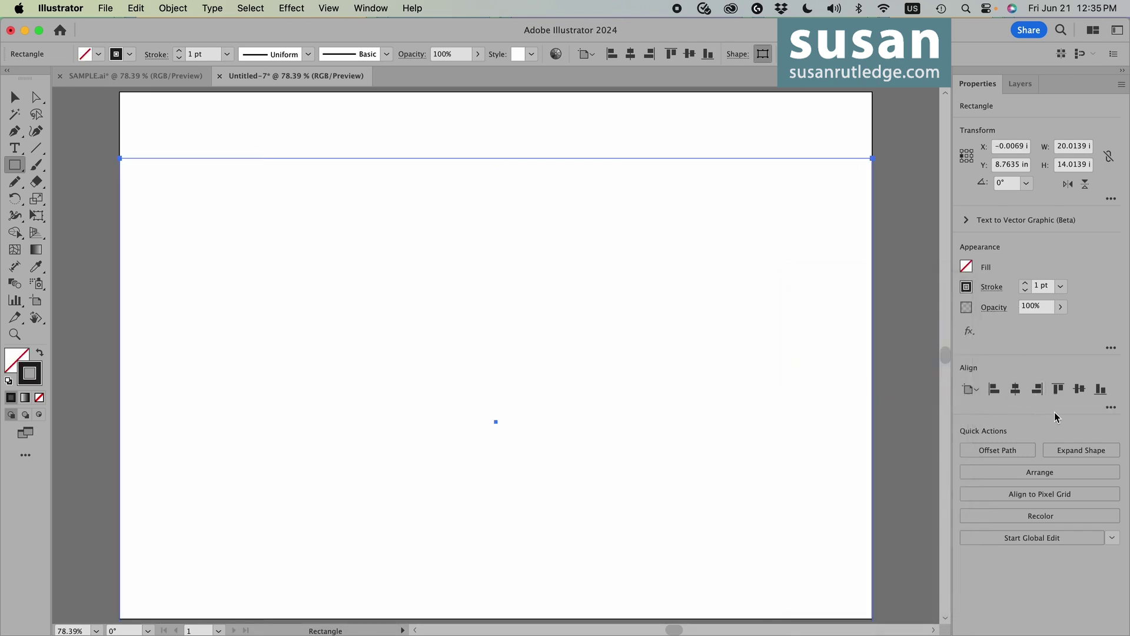
left_click(1080, 390)
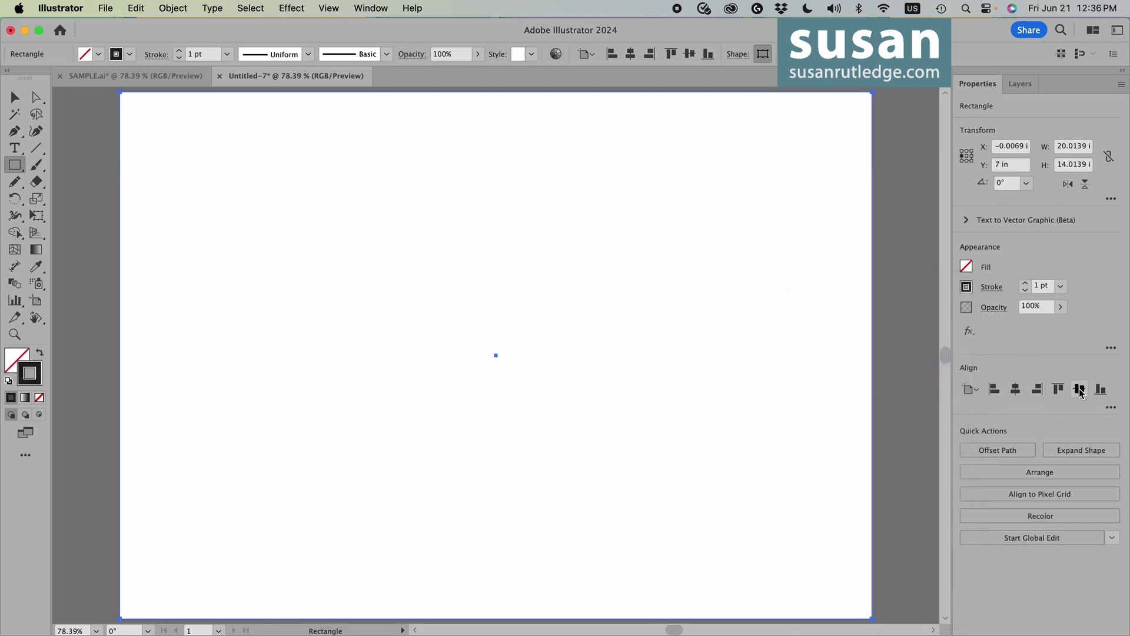
left_click(15, 98)
left_click(78, 163)
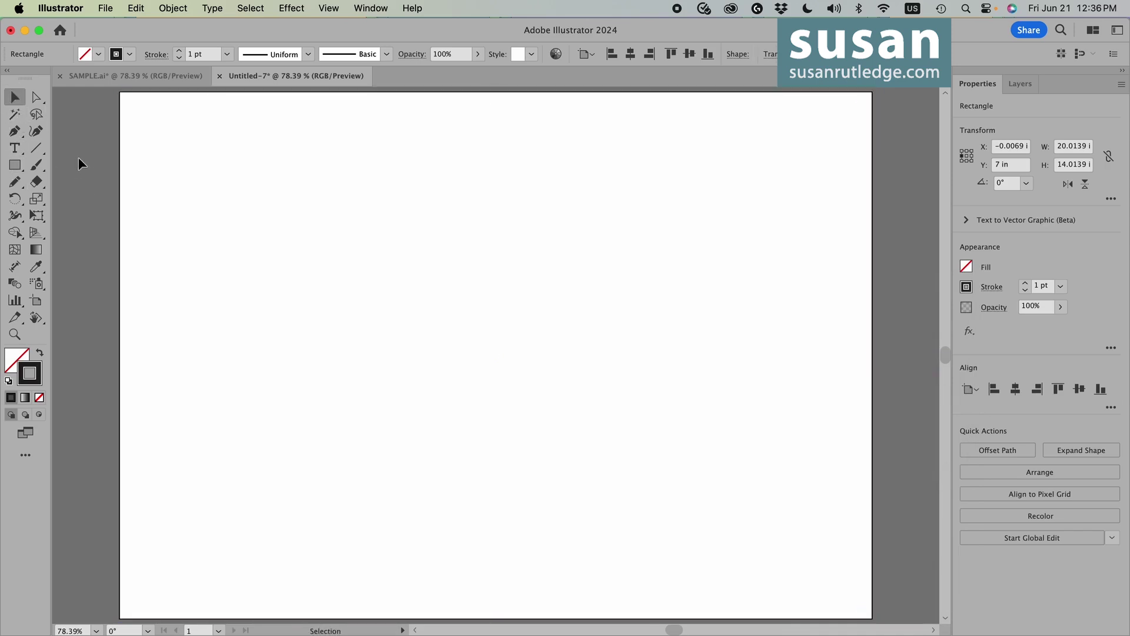
Draw a large closed wavy outline with the Pencil tool, just inside the edges of the rectangle.
left_click(16, 183)
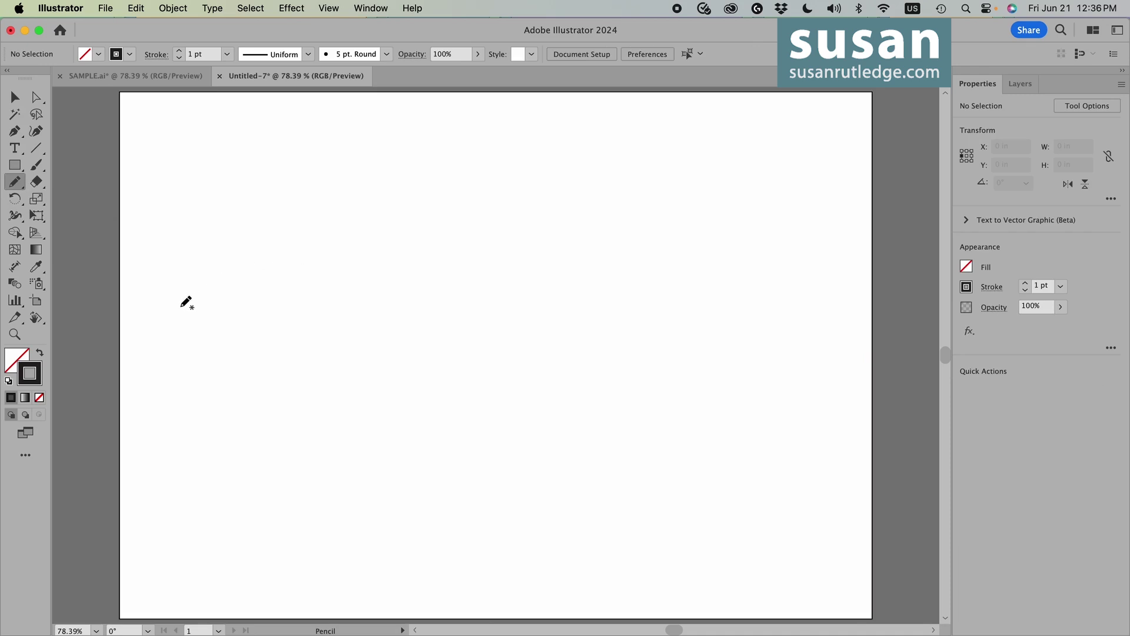
mouse_move(160, 306)
left_mouse_down()
mouse_move(149, 235)
mouse_move(180, 136)
mouse_move(216, 106)
mouse_move(363, 123)
mouse_move(467, 110)
mouse_move(569, 140)
mouse_move(669, 102)
mouse_move(733, 135)
mouse_move(795, 140)
mouse_move(838, 158)
mouse_move(858, 185)
mouse_move(851, 232)
mouse_move(824, 278)
mouse_move(848, 409)
mouse_move(802, 489)
mouse_move(802, 554)
mouse_move(755, 598)
mouse_move(602, 584)
mouse_move(426, 597)
mouse_move(293, 551)
mouse_move(218, 573)
mouse_move(180, 562)
mouse_move(147, 509)
mouse_move(140, 466)
mouse_move(162, 312)
left_mouse_up()
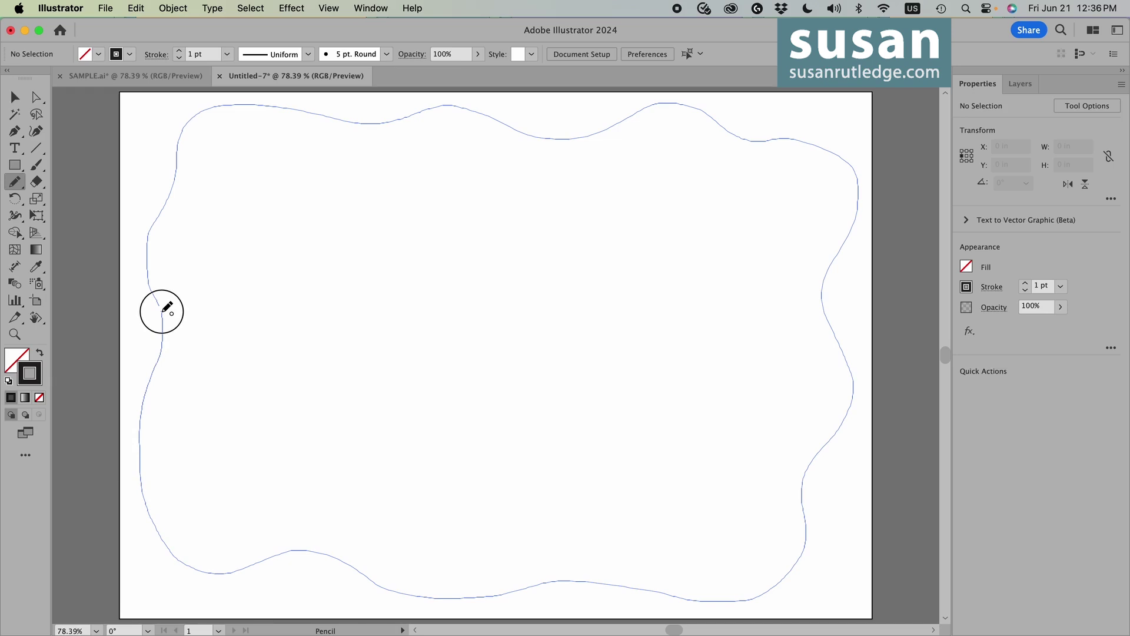
left_click_drag(163, 310, 163, 311)
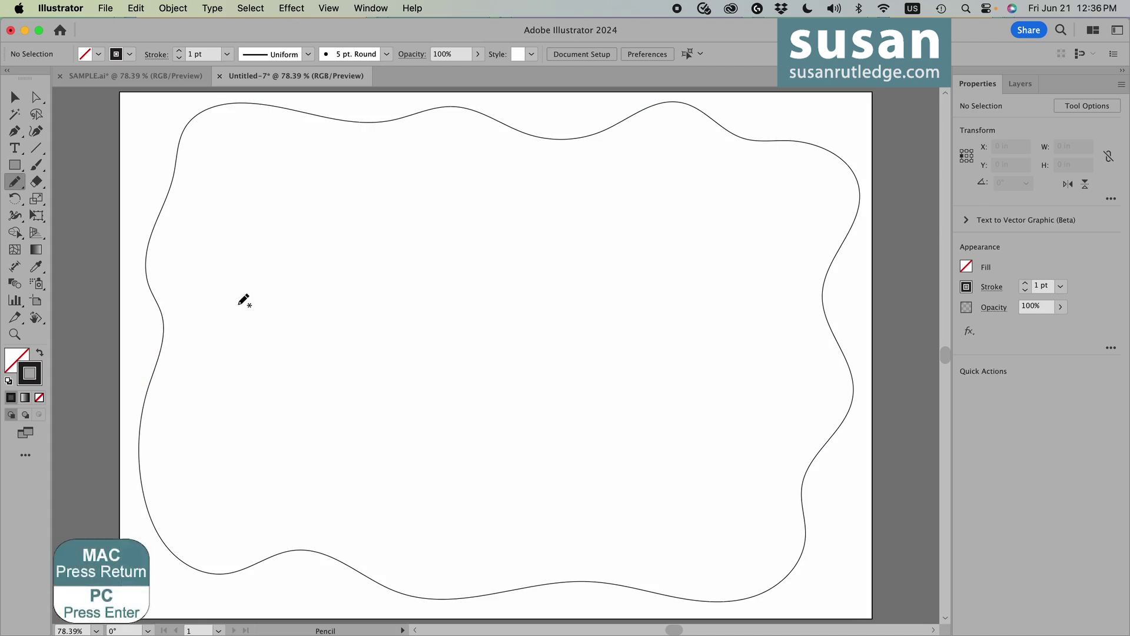
Review the Pencil tool options and draw three progressively smaller closed wavy outlines nested inside the first one.
key("Return")
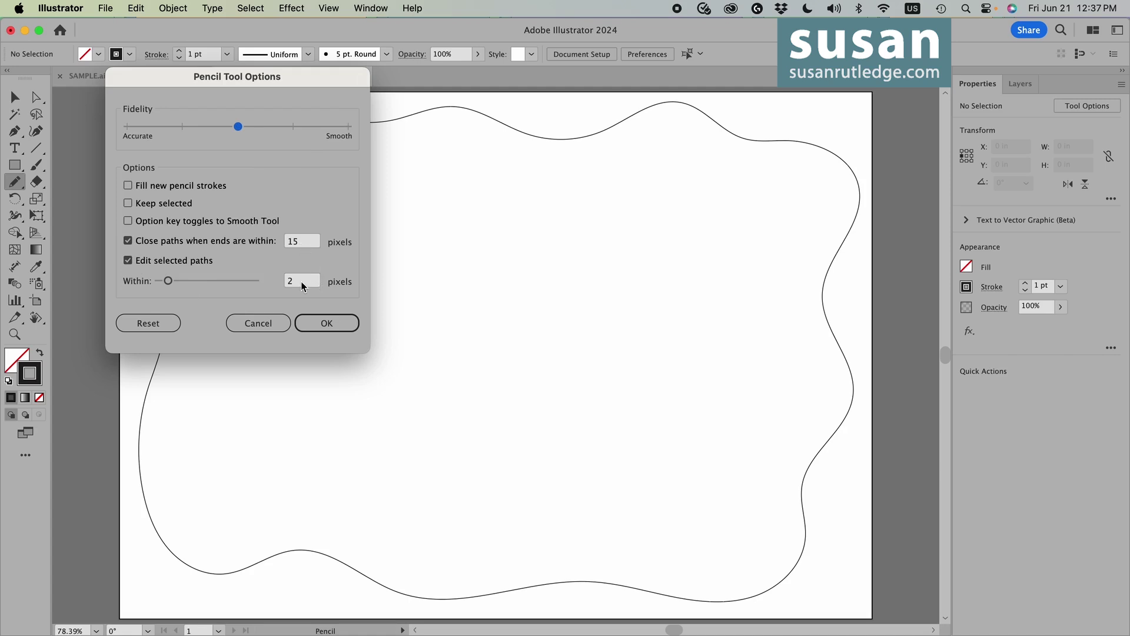
left_click(327, 322)
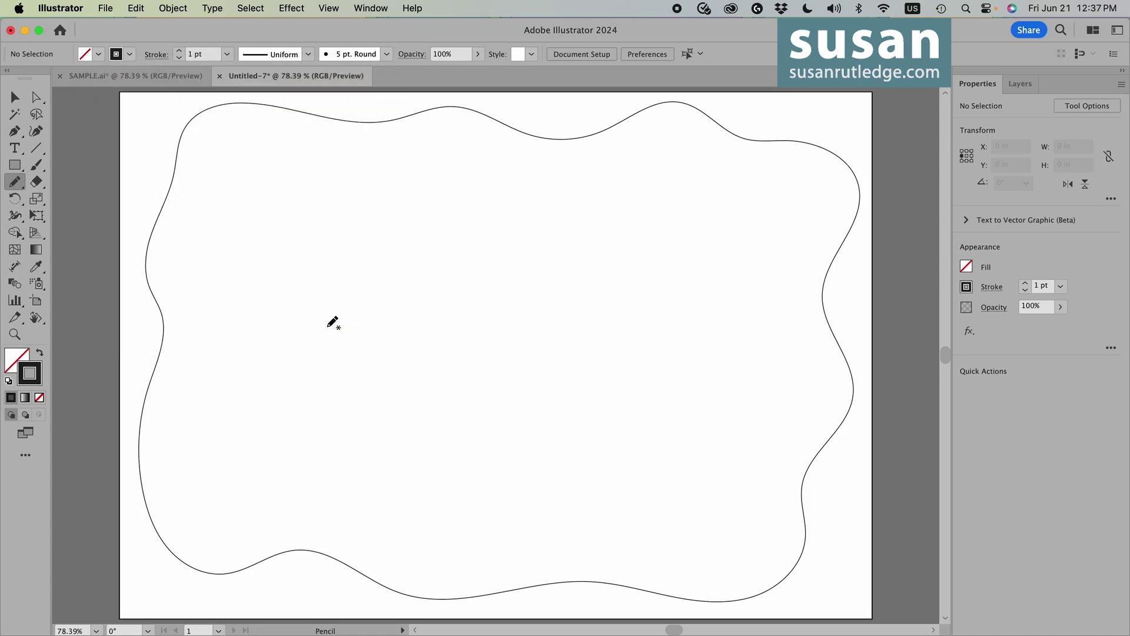
mouse_move(238, 216)
left_mouse_down()
mouse_move(288, 151)
mouse_move(327, 141)
mouse_move(467, 185)
mouse_move(576, 167)
mouse_move(618, 188)
mouse_move(664, 192)
mouse_move(712, 176)
mouse_move(760, 190)
mouse_move(778, 230)
mouse_move(757, 288)
mouse_move(793, 396)
mouse_move(744, 430)
mouse_move(716, 479)
mouse_move(728, 520)
mouse_move(707, 562)
mouse_move(650, 566)
mouse_move(550, 513)
mouse_move(434, 547)
mouse_move(360, 492)
mouse_move(287, 494)
mouse_move(237, 477)
mouse_move(222, 413)
mouse_move(240, 358)
mouse_move(211, 274)
mouse_move(242, 220)
left_mouse_up()
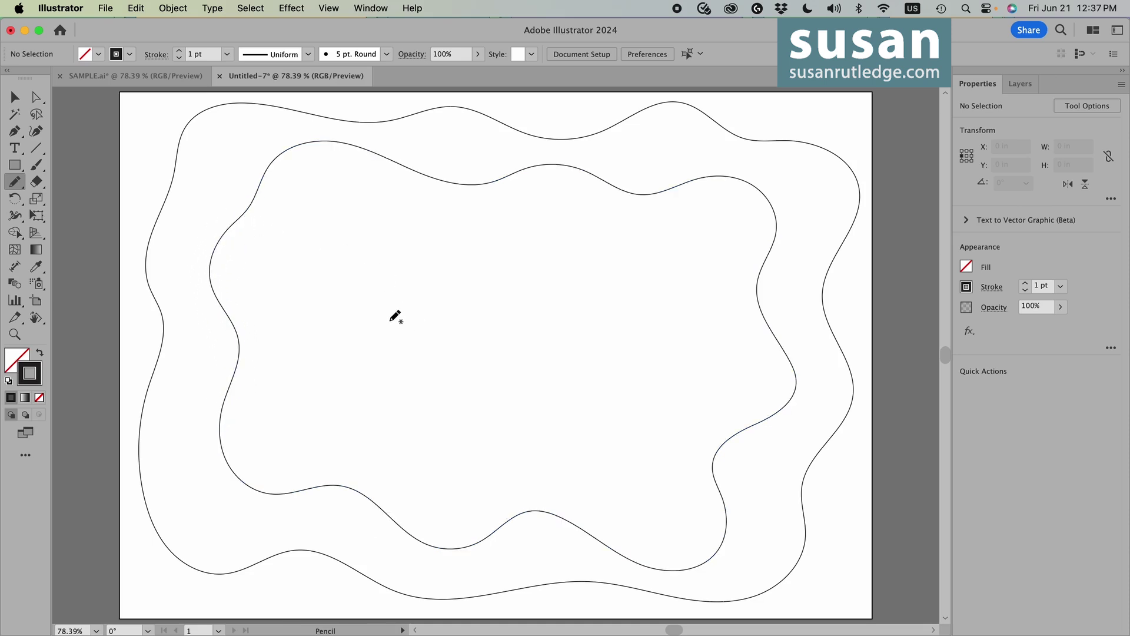
mouse_move(299, 296)
left_mouse_down()
mouse_move(299, 228)
mouse_move(329, 211)
mouse_move(415, 252)
mouse_move(482, 240)
mouse_move(506, 213)
mouse_move(536, 206)
mouse_move(561, 236)
mouse_move(609, 255)
mouse_move(657, 232)
mouse_move(694, 250)
mouse_move(682, 306)
mouse_move(720, 351)
mouse_move(708, 399)
mouse_move(654, 426)
mouse_move(647, 482)
mouse_move(596, 502)
mouse_move(528, 461)
mouse_move(468, 478)
mouse_move(321, 440)
mouse_move(285, 398)
mouse_move(287, 344)
mouse_move(301, 303)
mouse_move(361, 311)
mouse_move(358, 285)
mouse_move(391, 275)
mouse_move(424, 291)
mouse_move(478, 292)
mouse_move(509, 270)
mouse_move(572, 277)
mouse_move(652, 310)
mouse_move(654, 344)
mouse_move(613, 387)
mouse_move(608, 422)
mouse_move(501, 401)
mouse_move(435, 424)
mouse_move(377, 400)
mouse_move(334, 361)
mouse_move(361, 313)
left_mouse_up()
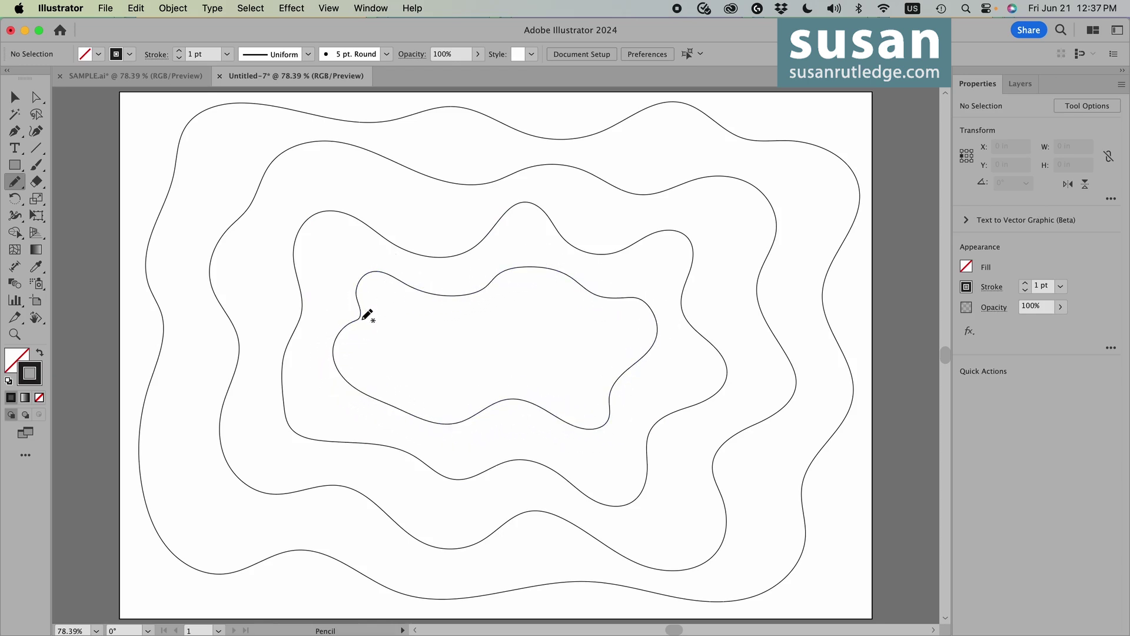
Select the rectangle and all wavy outlines and split them into separate shapes with Pathfinder Divide.
left_click(15, 98)
left_click_drag(94, 235, 408, 366)
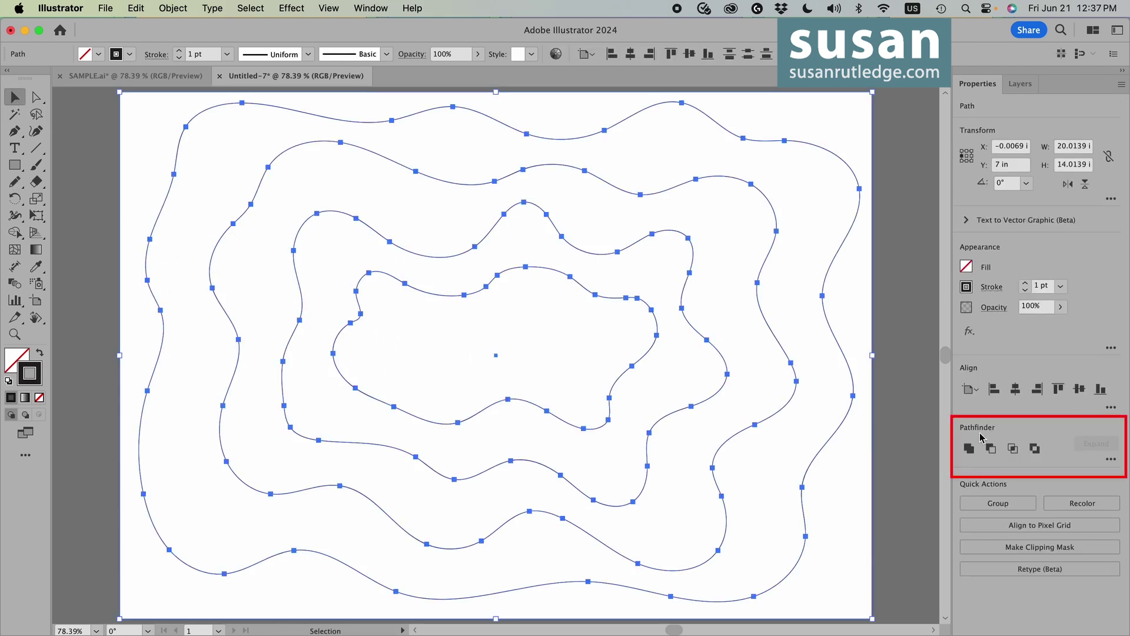
left_click(1111, 459)
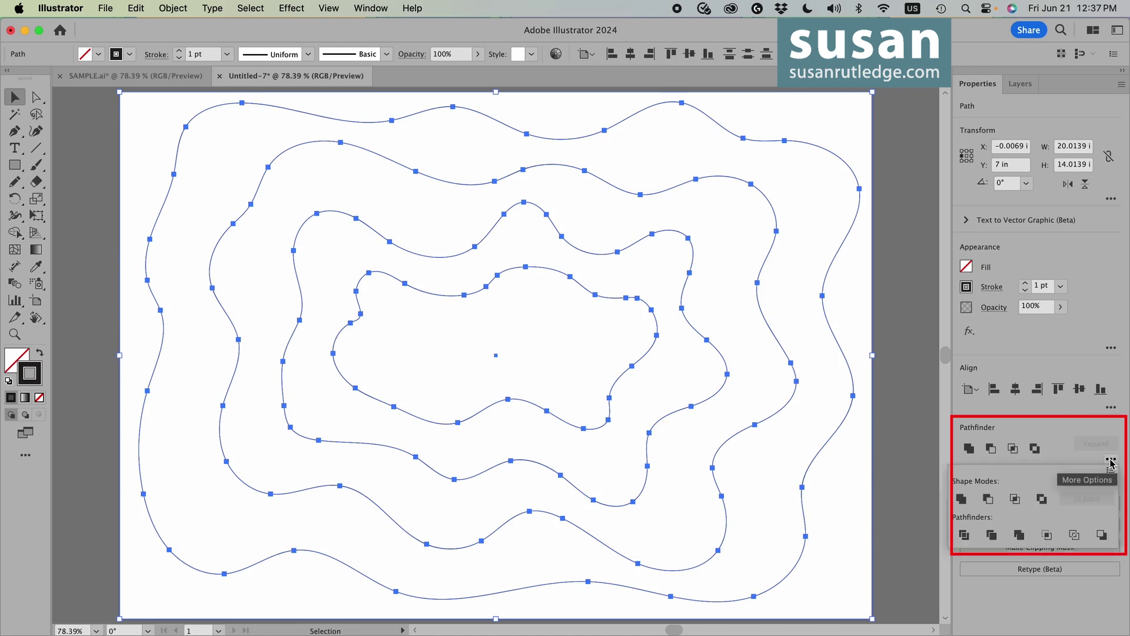
left_click(964, 535)
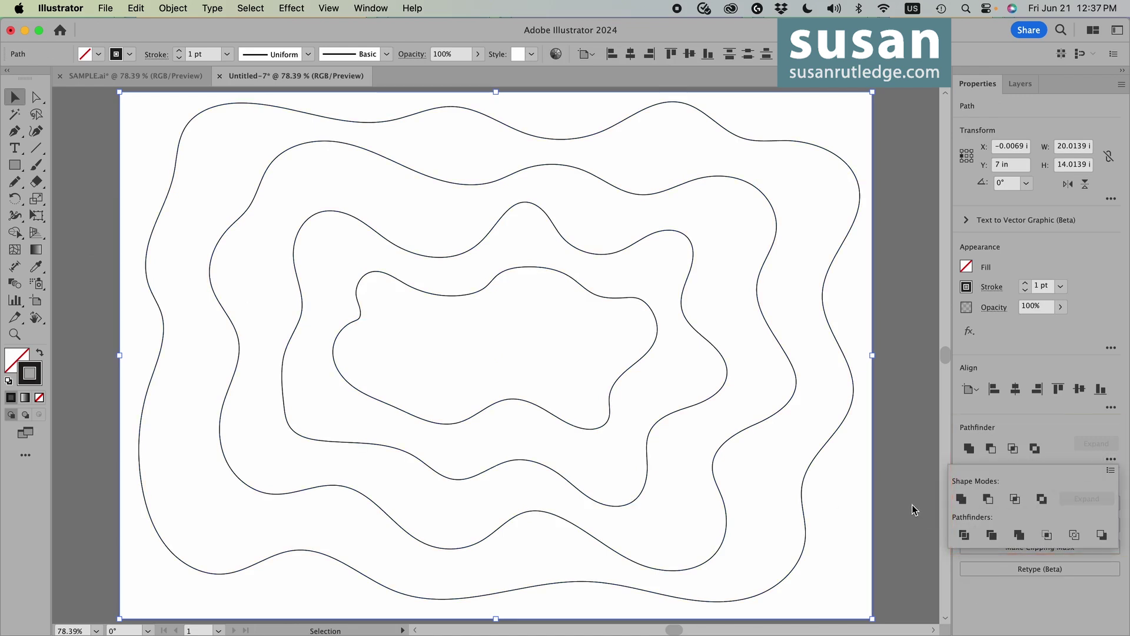
left_click(895, 422)
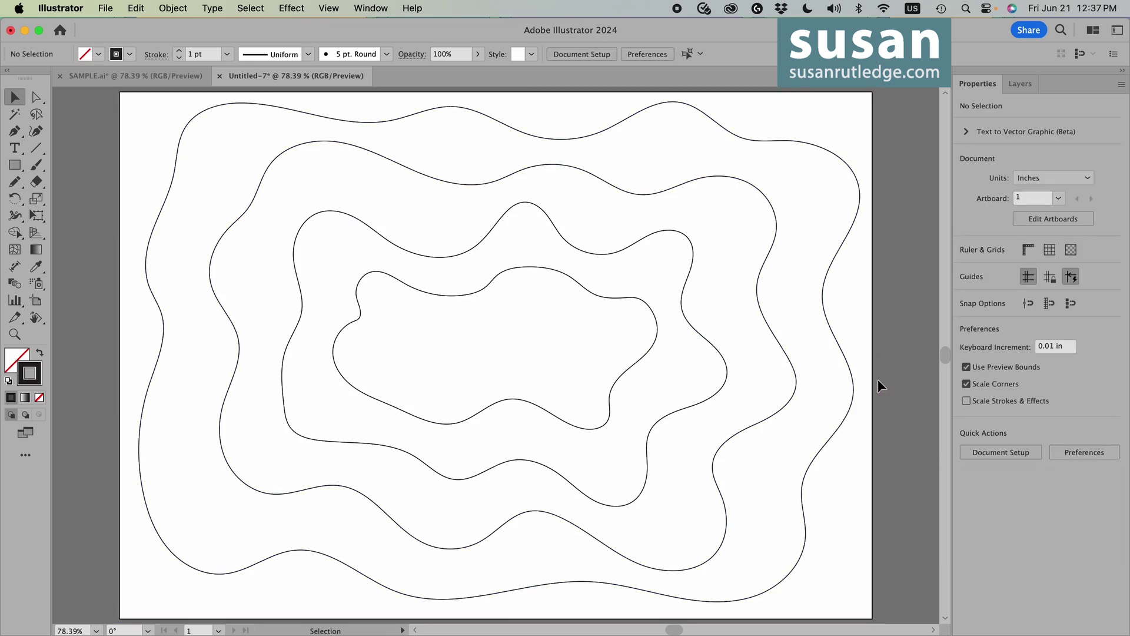
Ungroup the divided shapes and clear the selection.
key("super+a")
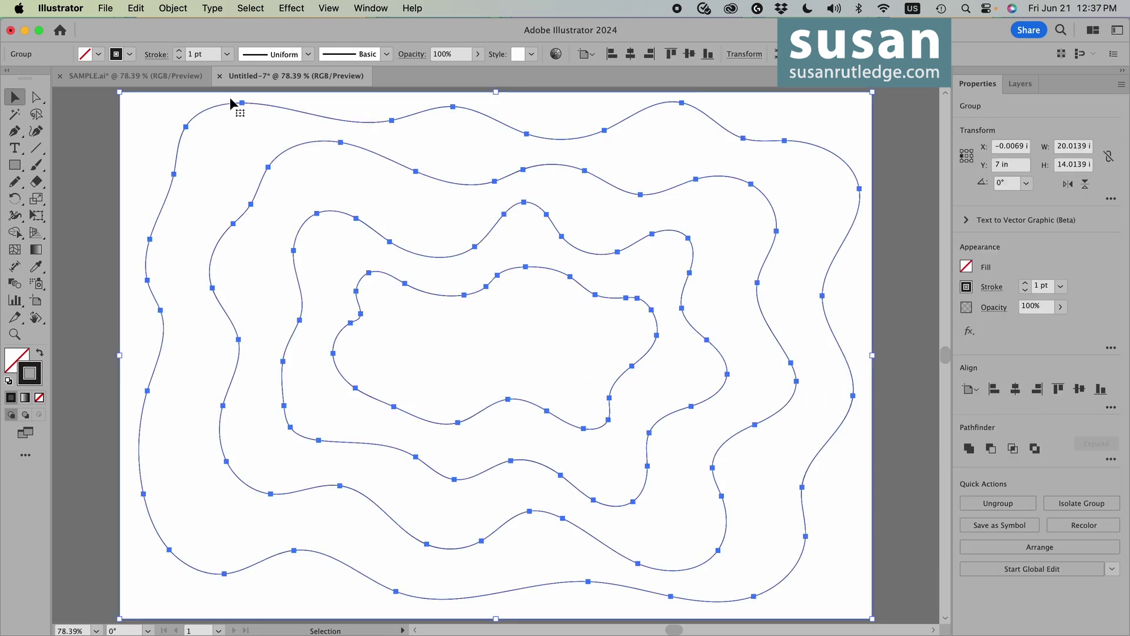
left_click(173, 8)
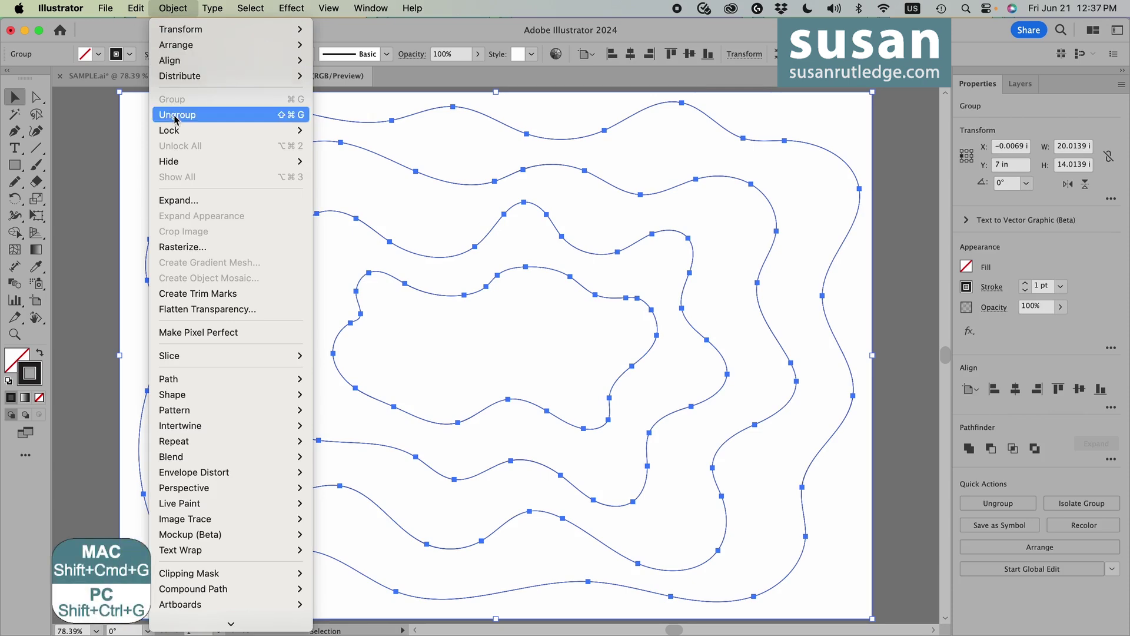
left_click(229, 116)
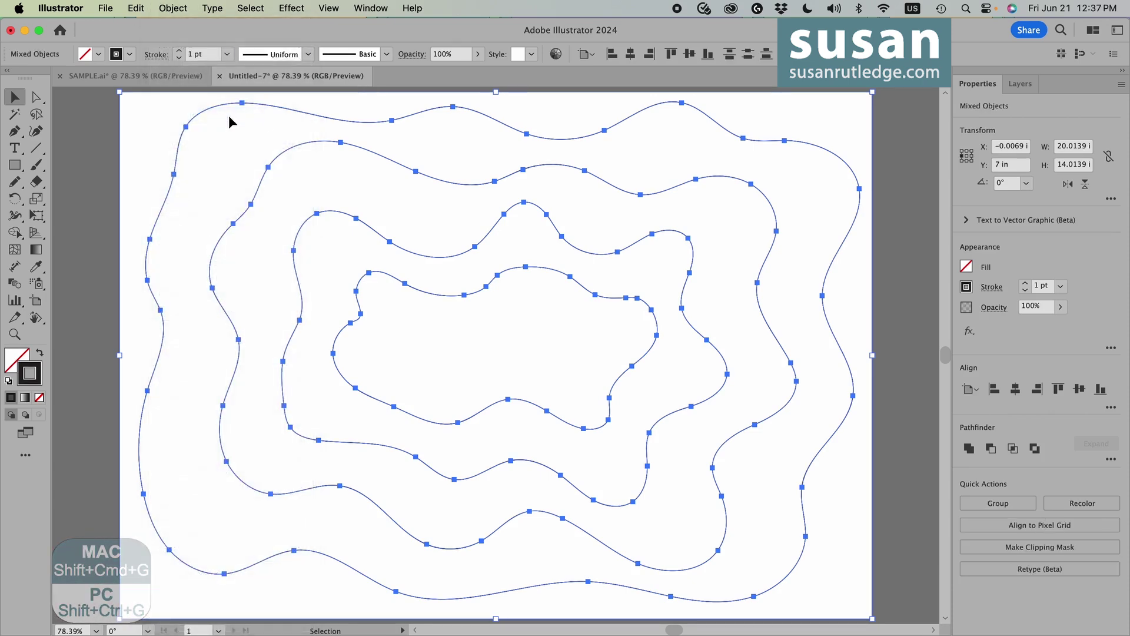
left_click(892, 320)
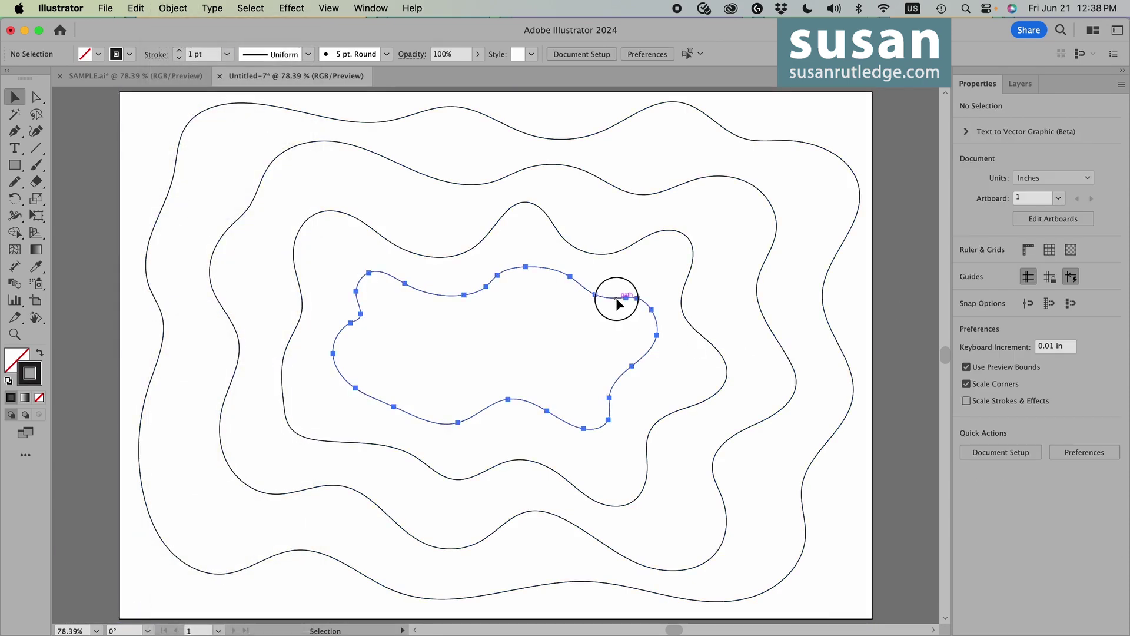
Fill the innermost wavy shape with dark blue and the ring directly around it with purple.
left_click(616, 302)
left_click(966, 267)
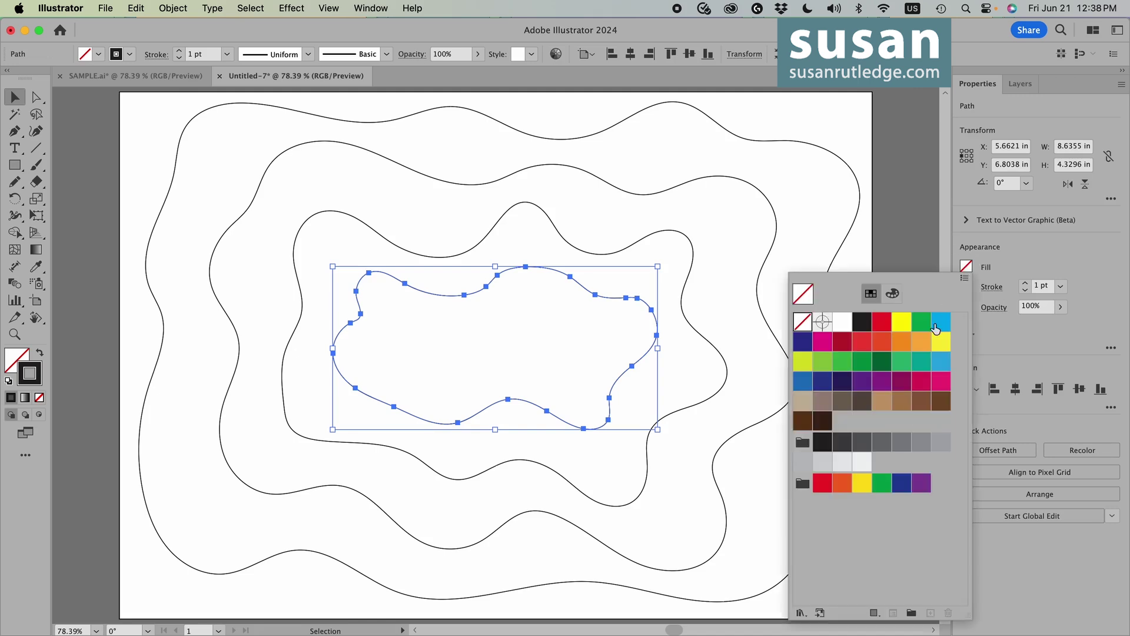
left_click(903, 492)
left_click(674, 235, "shift")
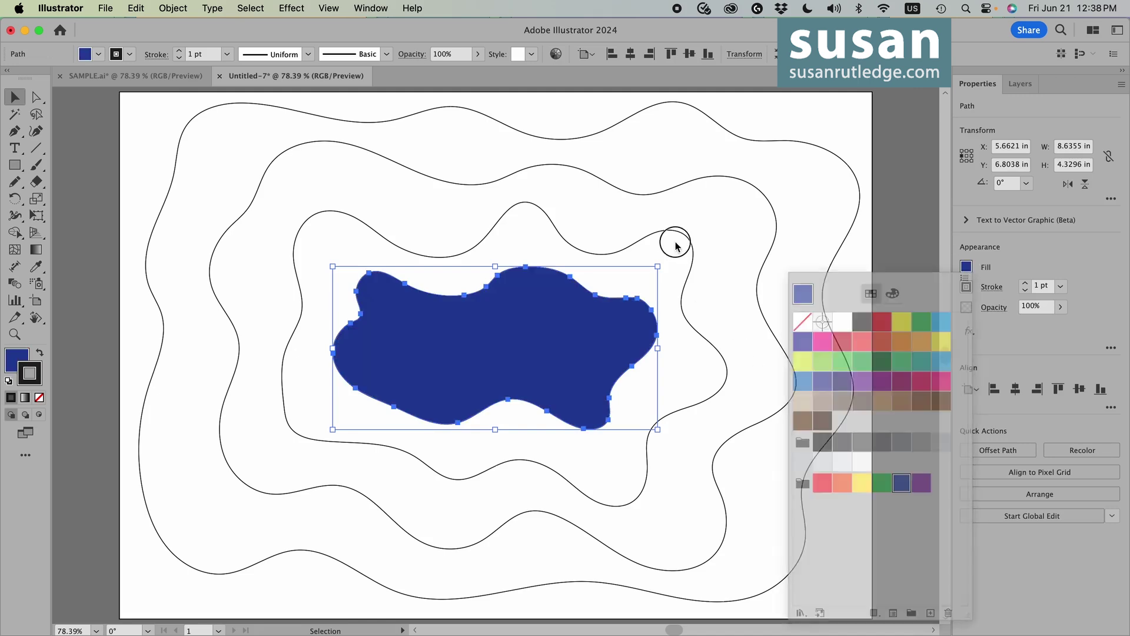
left_click(966, 267)
left_click(921, 482)
Fill the ring around the purple one with green and the next ring outward with orange.
left_click(730, 180)
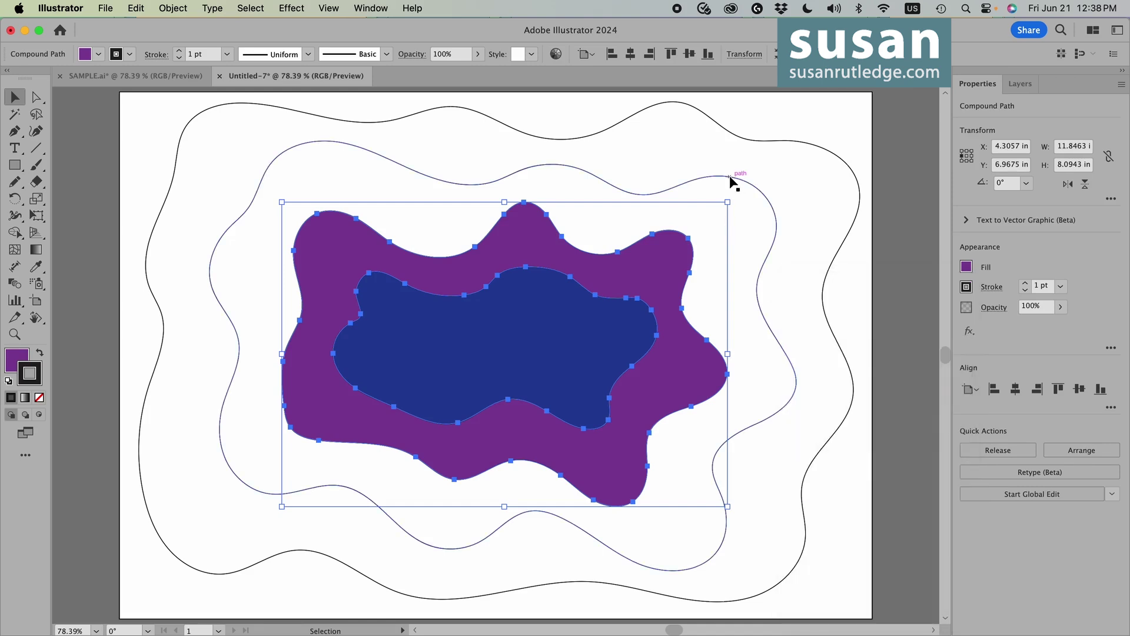
left_click(732, 177, "shift")
left_click(967, 267)
left_click(887, 485)
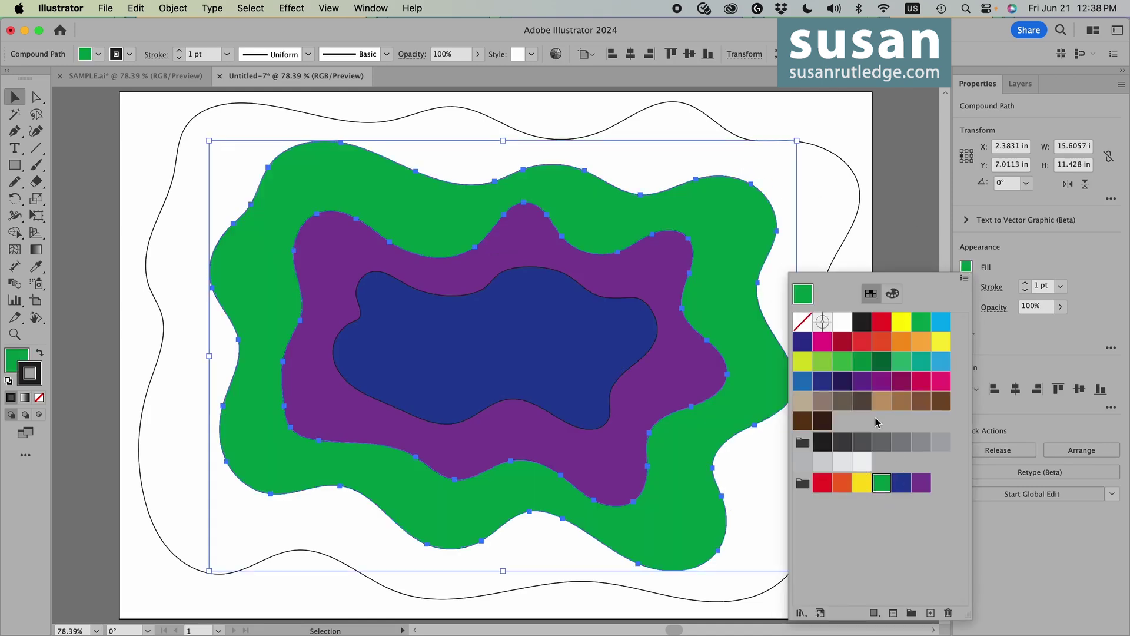
left_click(841, 160)
left_click(842, 161, "shift")
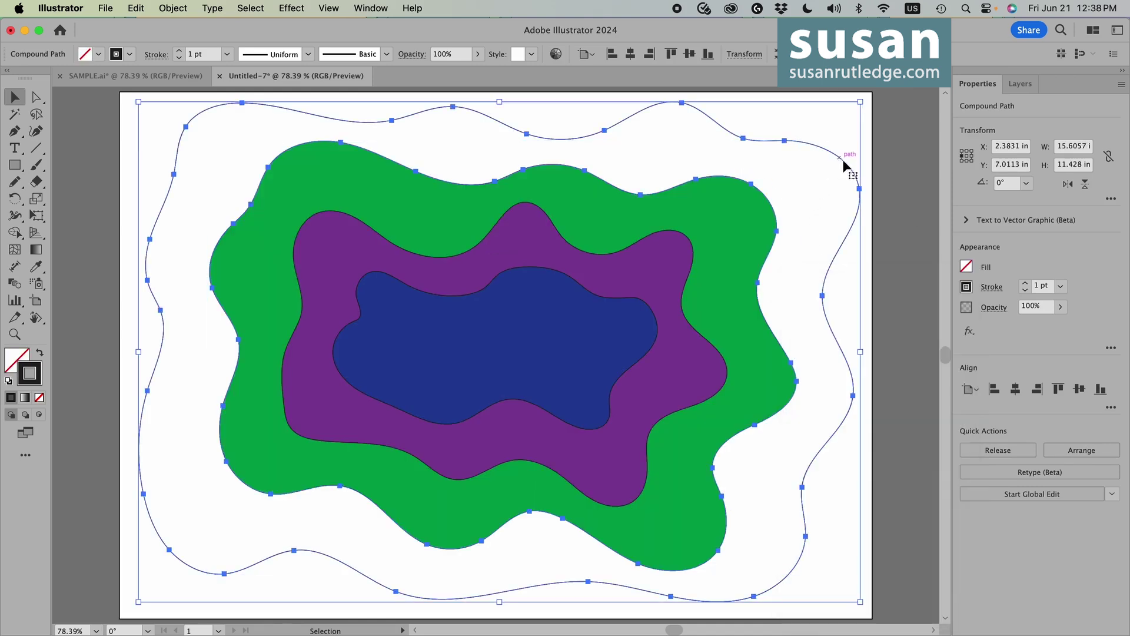
left_click(967, 267)
left_click(844, 492)
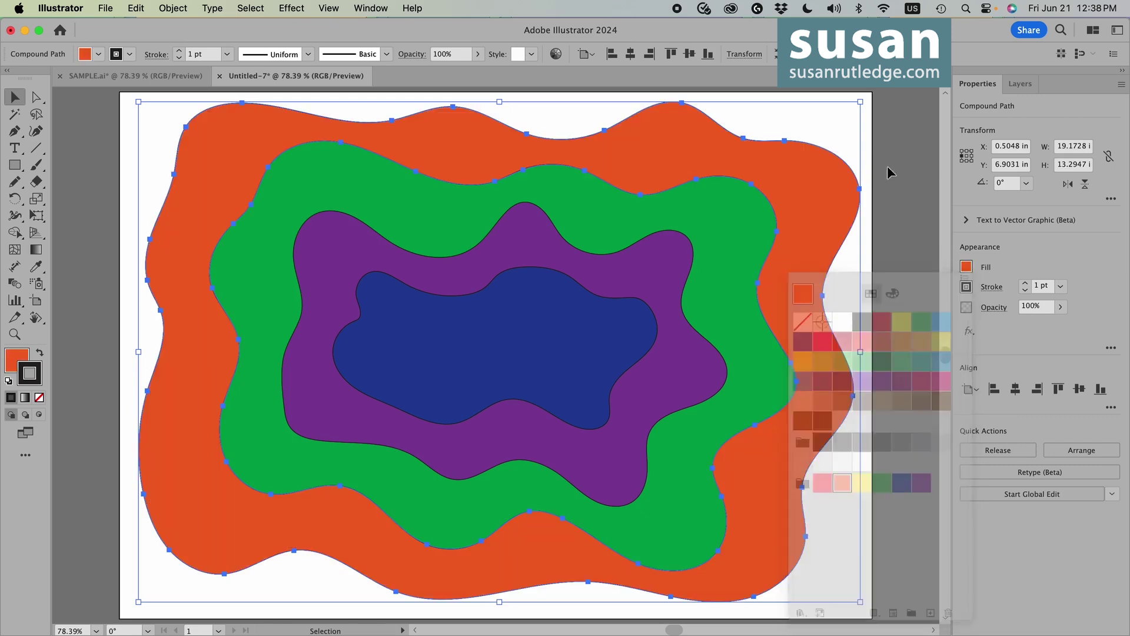
Fill the outermost frame shape along the artboard edges with yellow and deselect it.
left_click(882, 94)
left_click(860, 91)
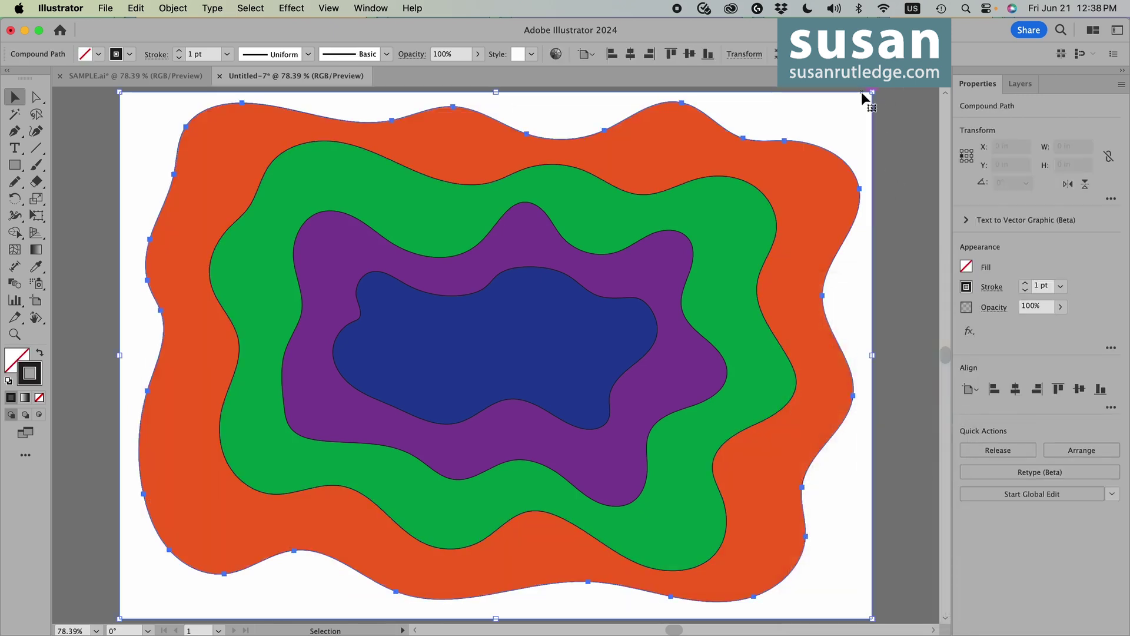
left_click(966, 266)
left_click(862, 483)
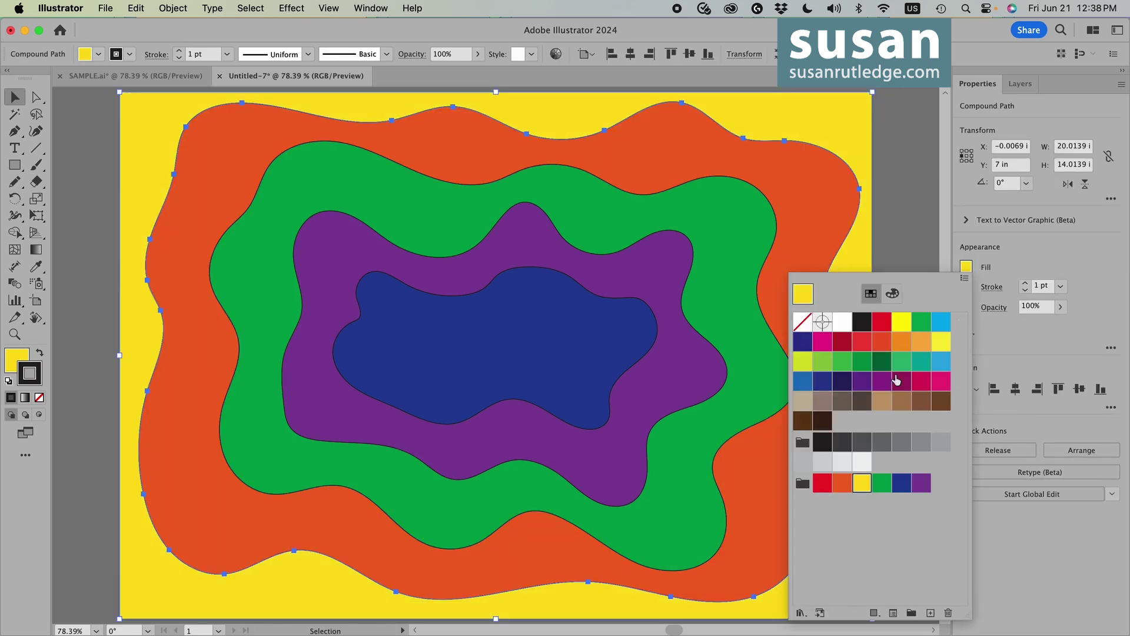
left_click(906, 245)
Remove the stroke from all of the coloured shapes at once.
key("super+a")
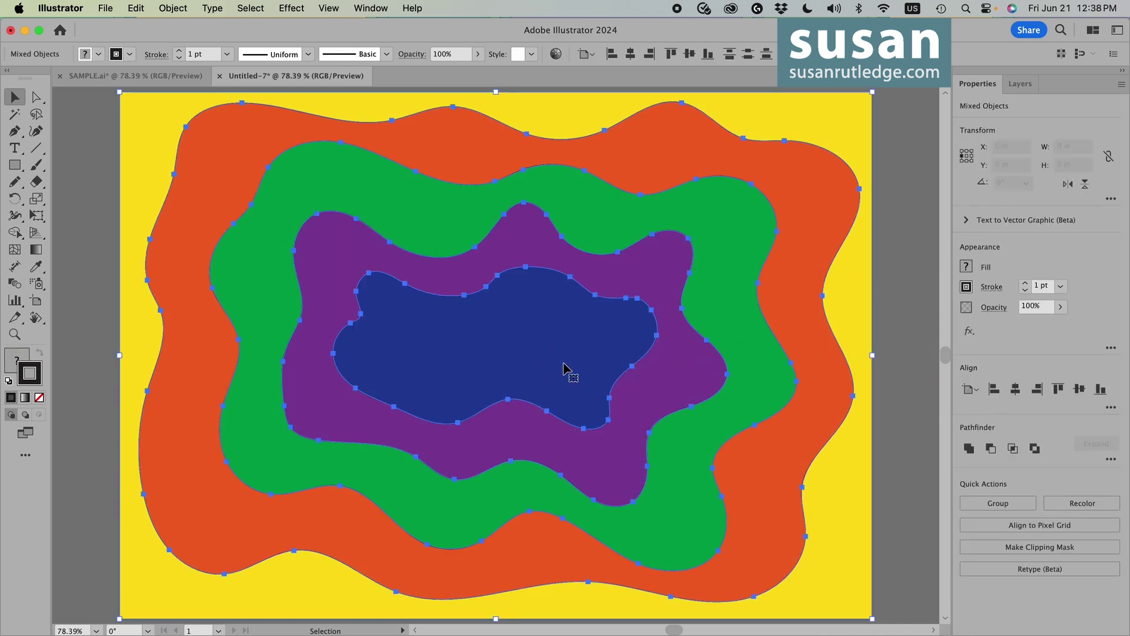
left_click(966, 286)
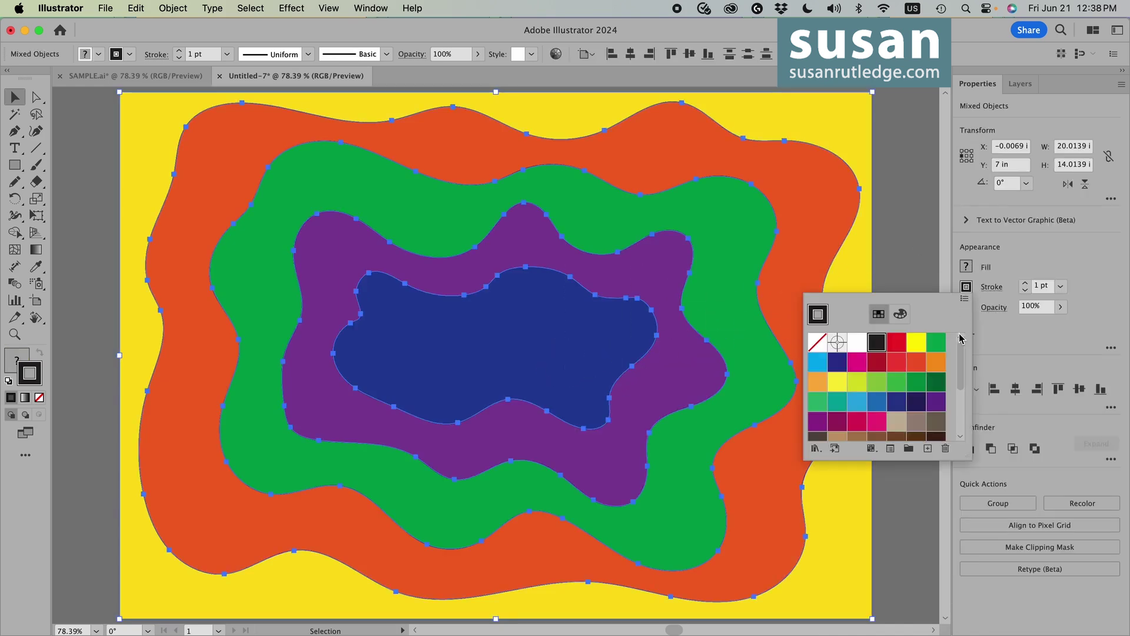
left_click(817, 341)
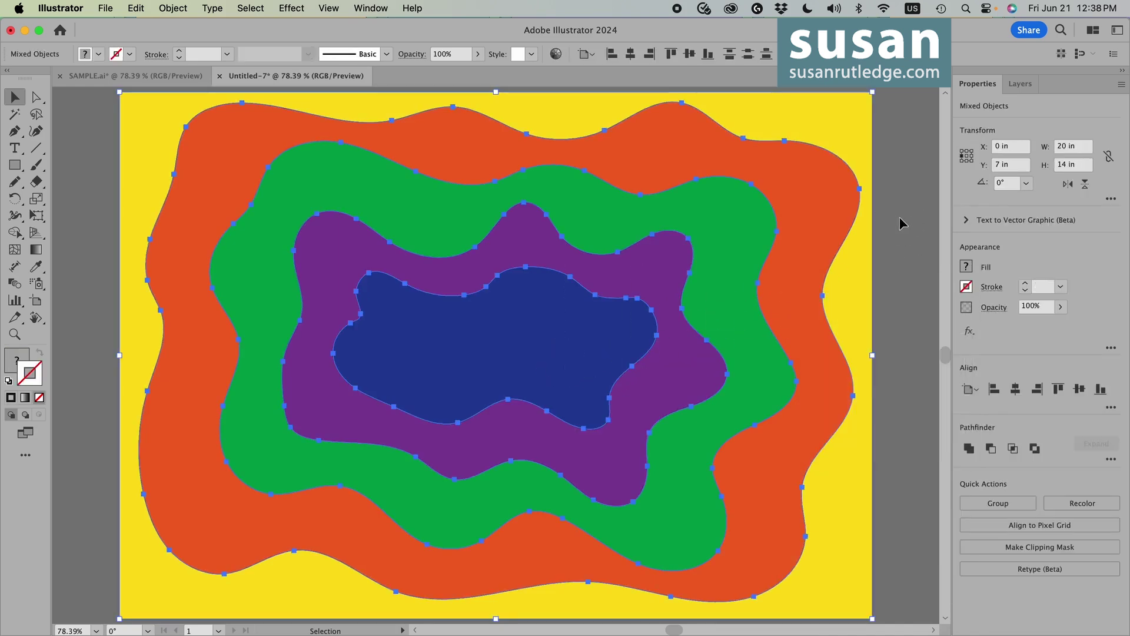
Deselect the artwork, list the objects inside Layer 1 and set the layer row size to Large.
left_click(904, 234)
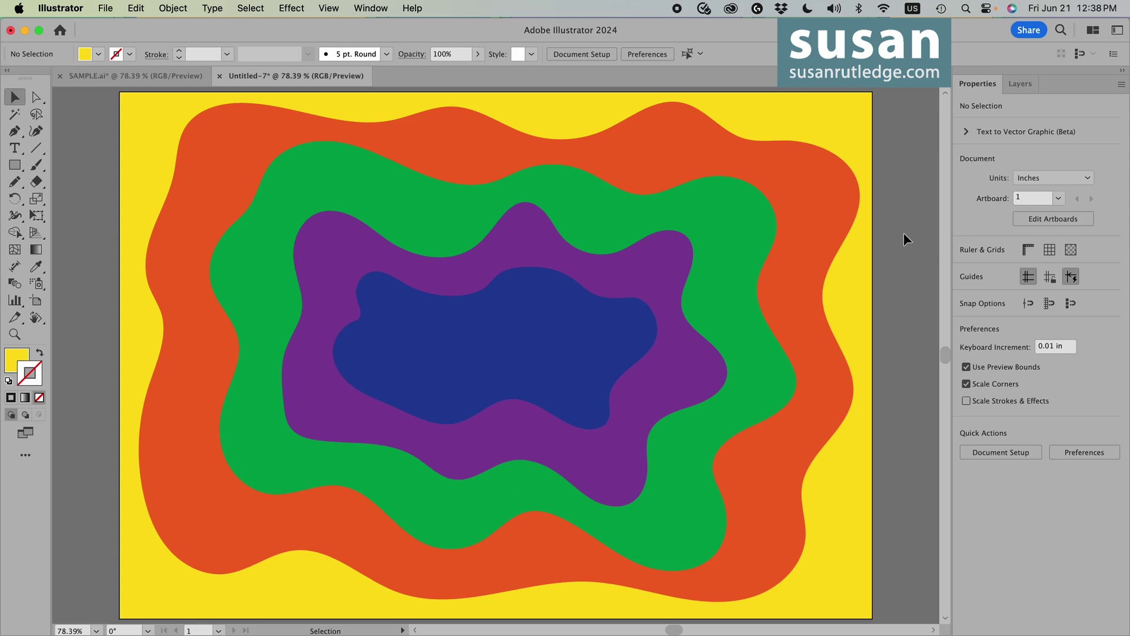
left_click(1024, 84)
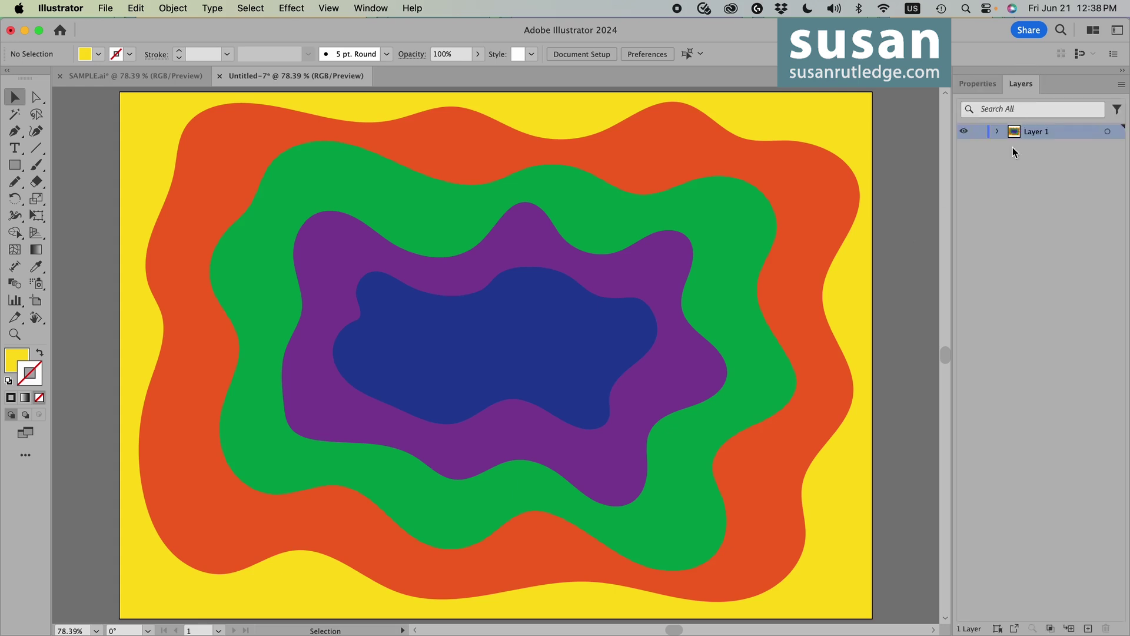
left_click(997, 132)
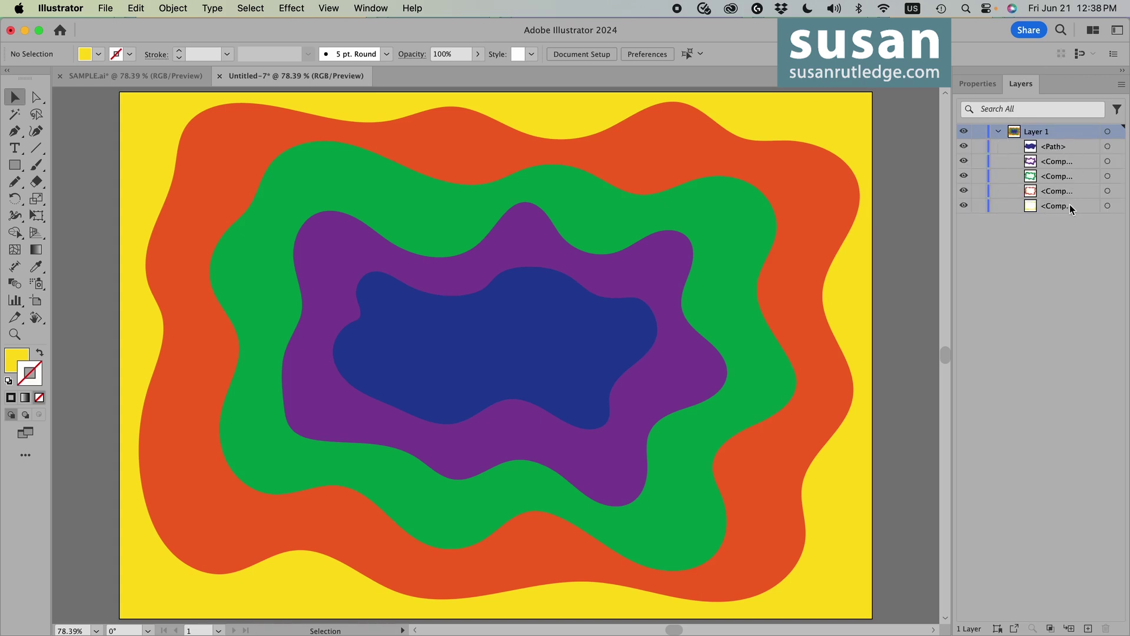
left_click(1122, 86)
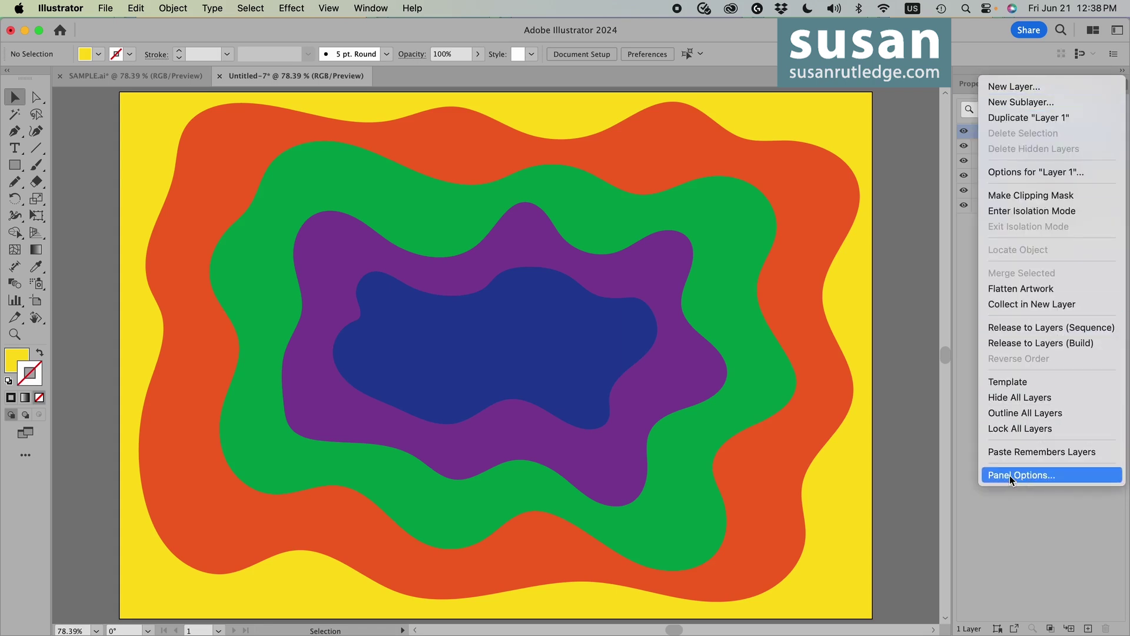
left_click(1060, 475)
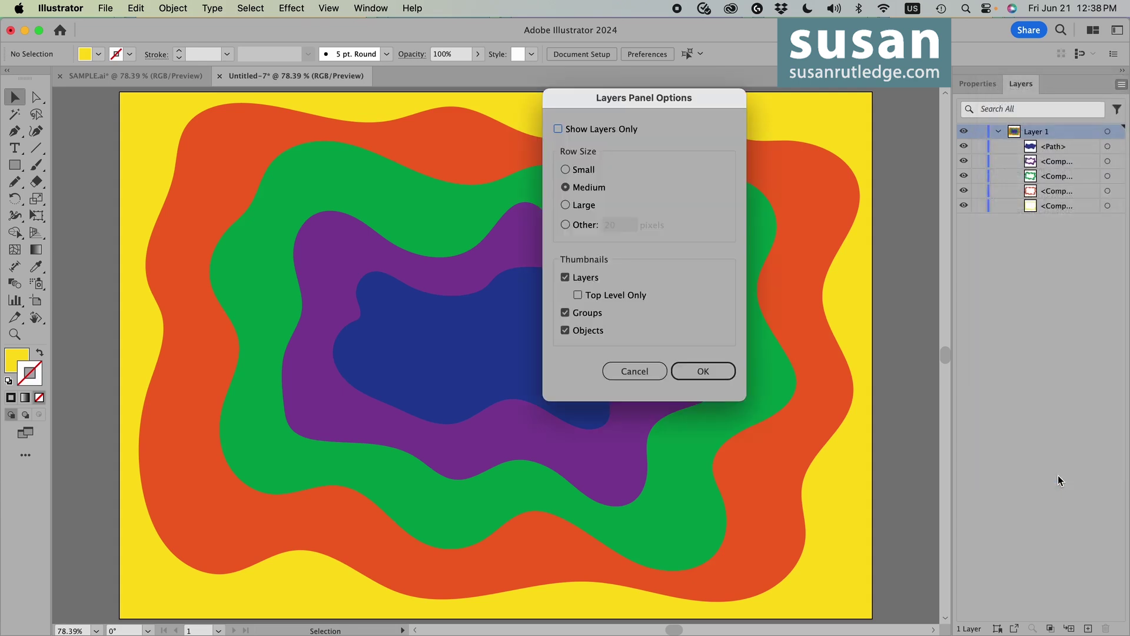
left_click(566, 205)
left_click(720, 367)
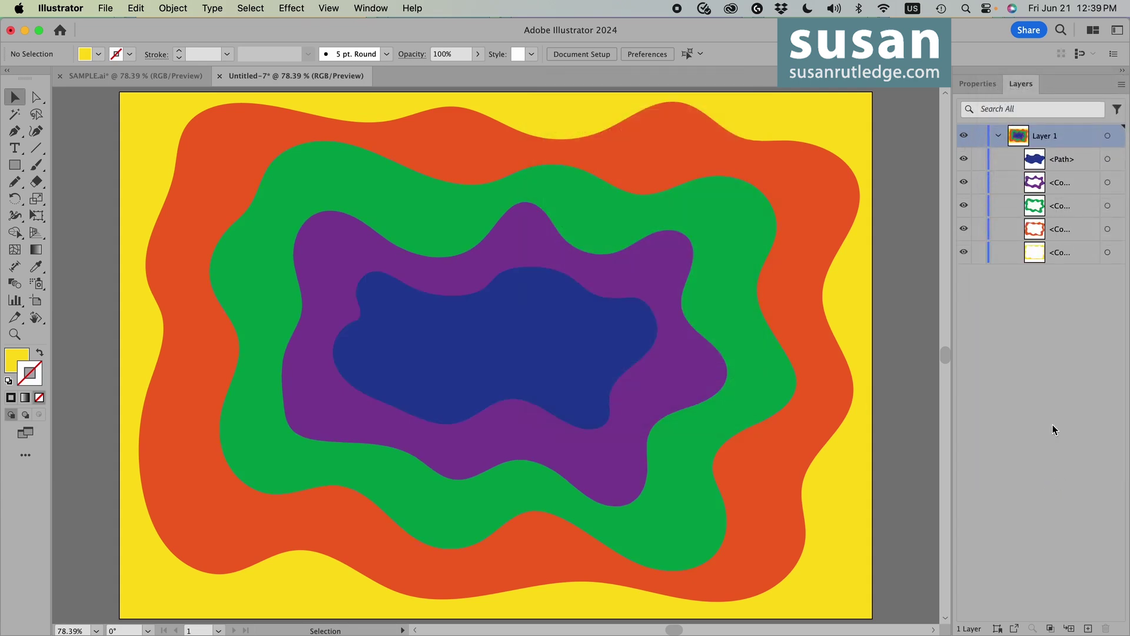
Rename the yellow frame object as 1, the orange ring as 2 and the green ring as 3.
left_click(1062, 253)
double_click(1063, 253)
type("1")
key("Return")
double_click(1064, 229)
type("2")
key("Return")
double_click(1065, 206)
type("3")
key("Return")
Rename the purple ring as 4 and the dark blue centre shape as 5.
double_click(1062, 183)
type("4")
key("Return")
double_click(1067, 159)
type("5")
left_click(1061, 329)
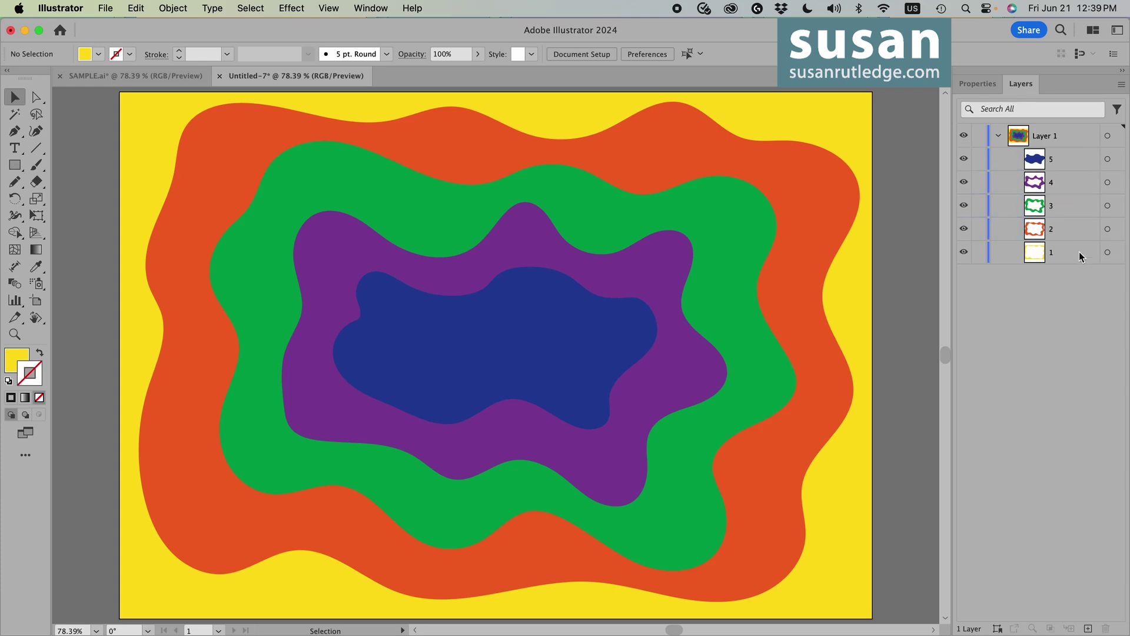
Reverse the stacking order in Layer 1 so object 1 is at the front and object 5 at the back.
left_click(1079, 252)
left_click_drag(1081, 254, 1075, 153)
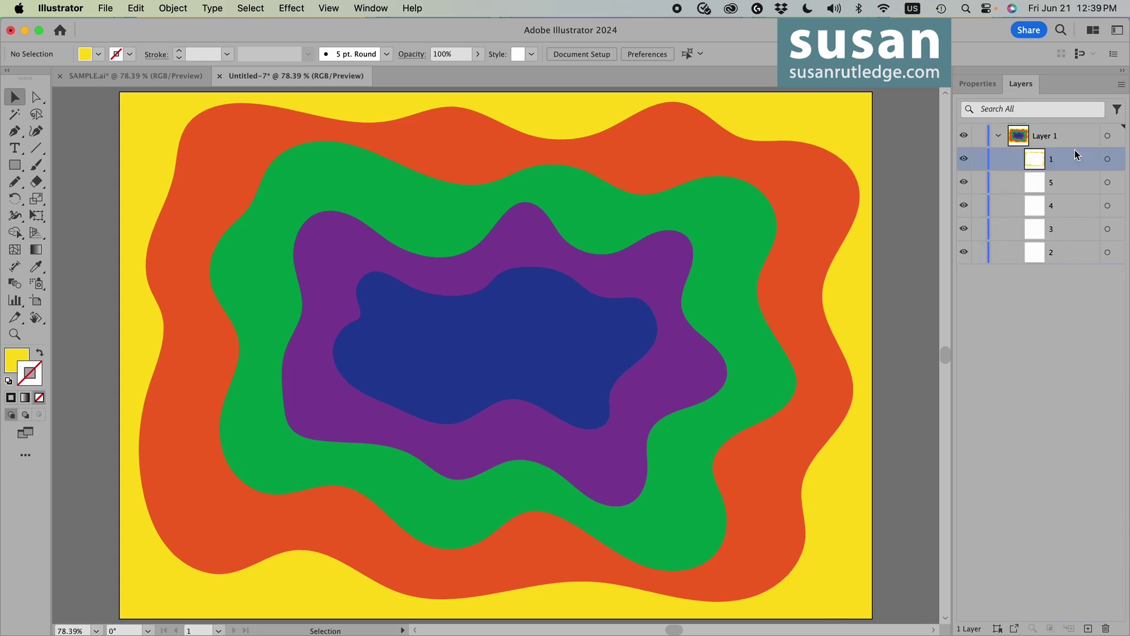
left_click_drag(1066, 252, 1070, 173)
left_click(1066, 251)
left_click_drag(1068, 251, 1067, 220)
left_click(1052, 289)
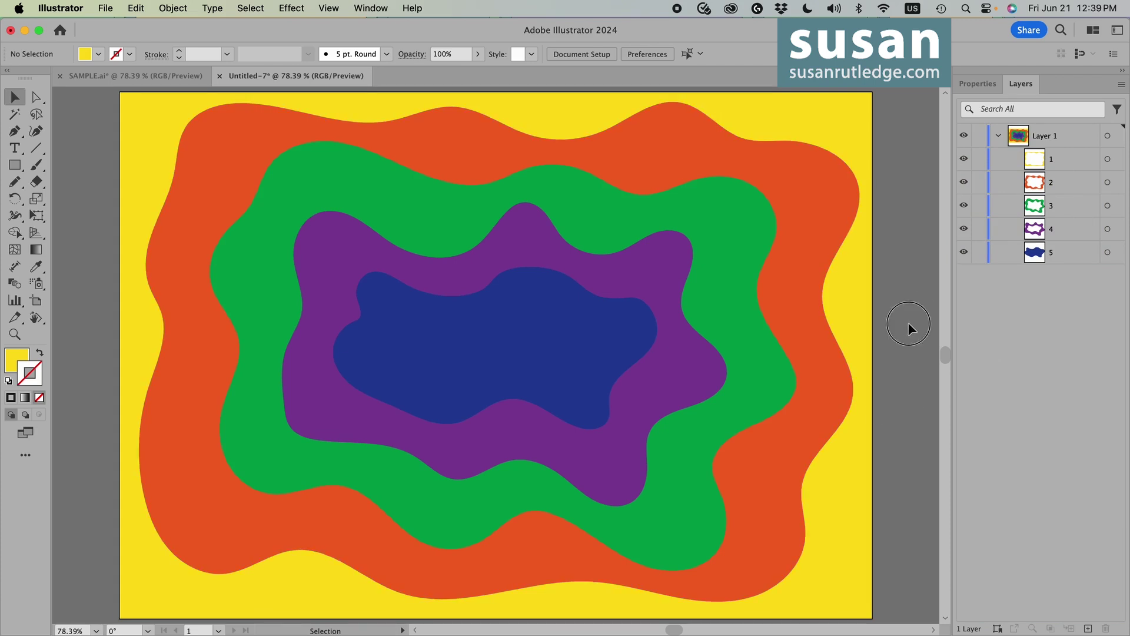
Apply a Multiply drop shadow to all shapes with 100% opacity, 0.1 in X and Y offsets, 0.1 in blur and 100% darkness.
key("super+a")
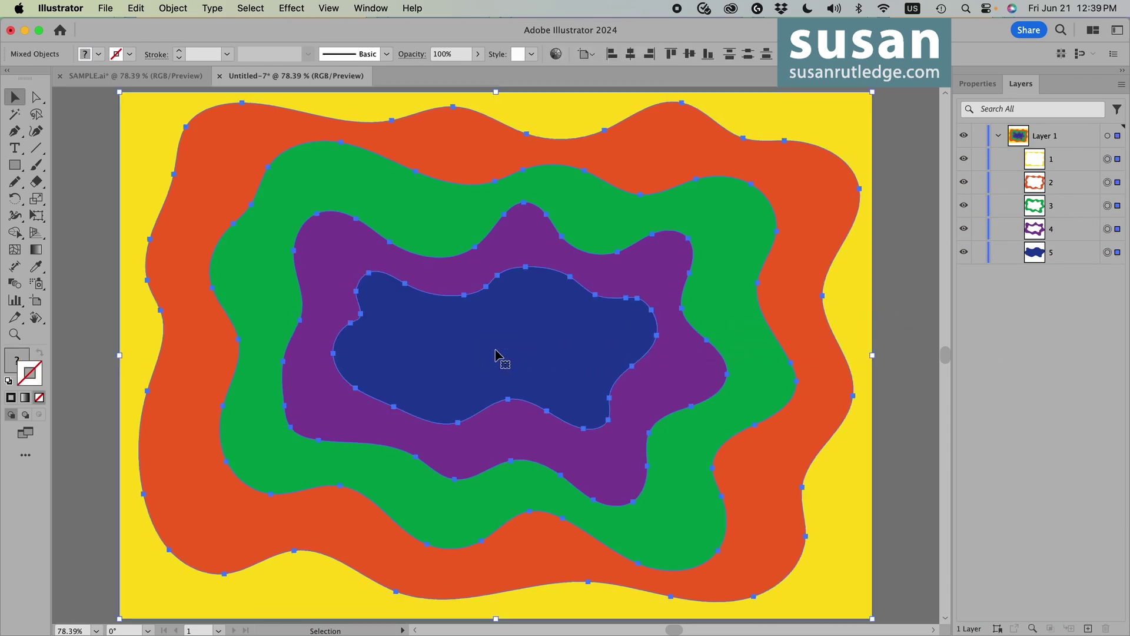
left_click(293, 9)
mouse_move(326, 221)
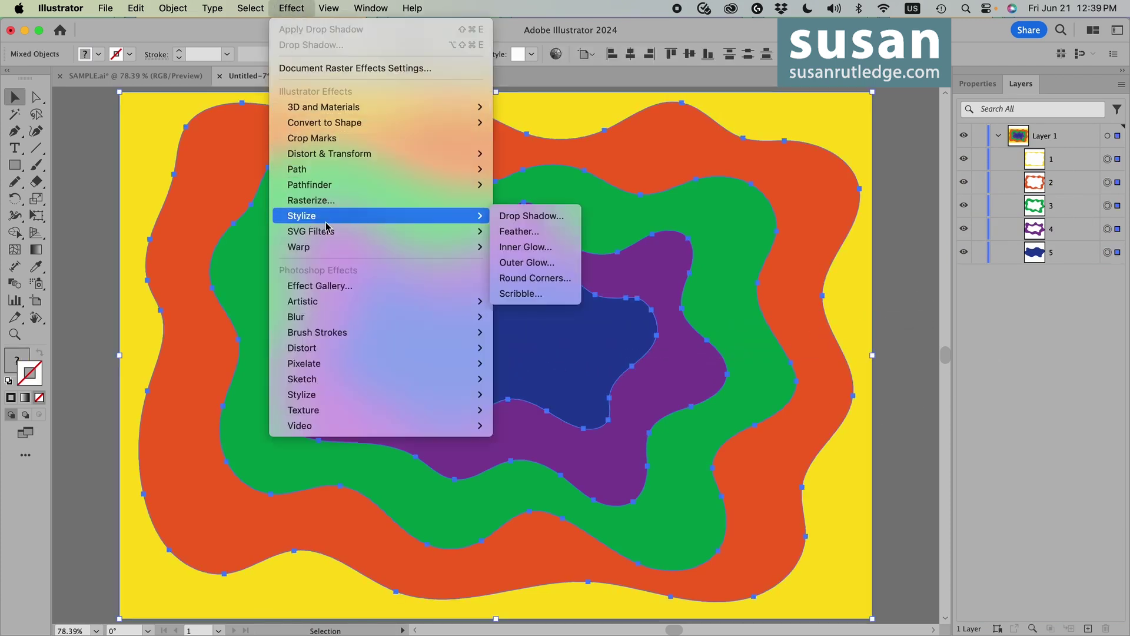
left_click(736, 316)
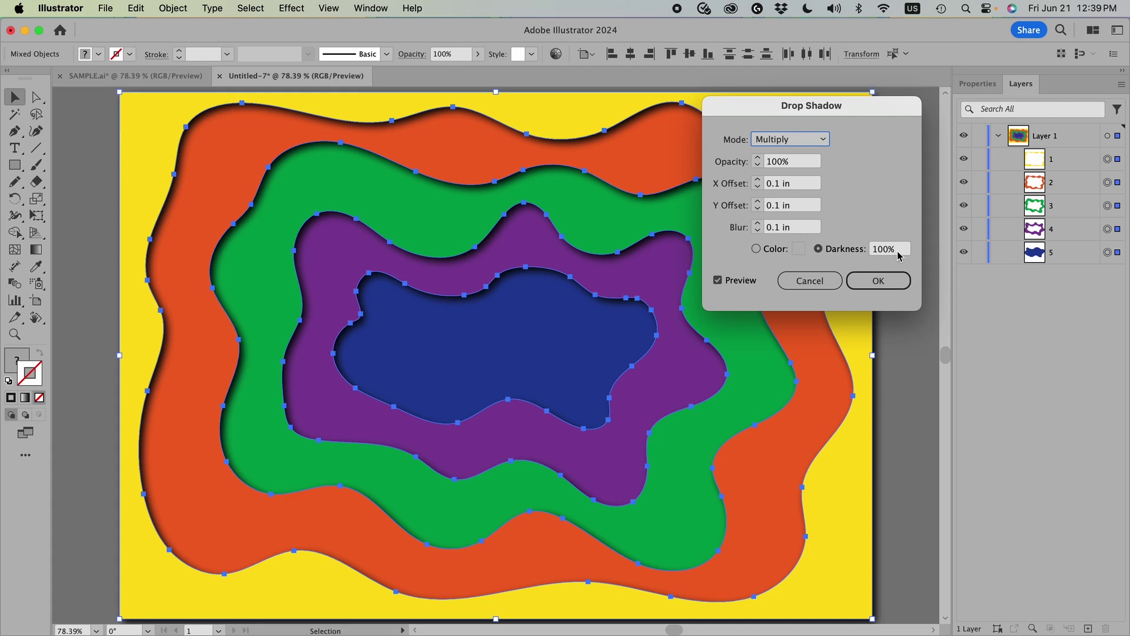
left_click(889, 283)
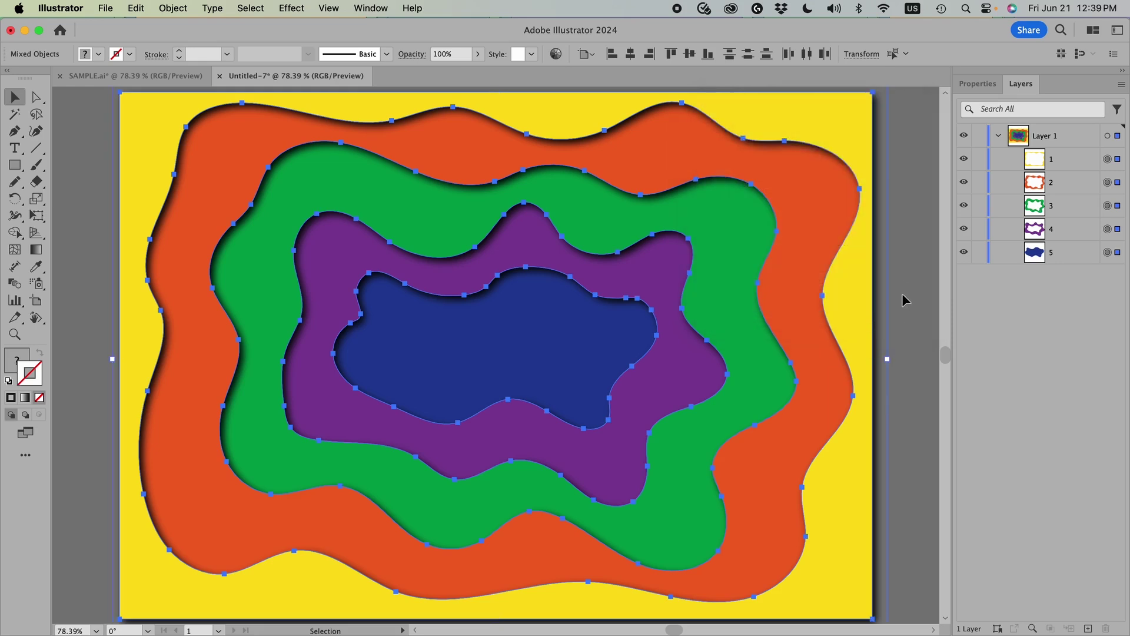
left_click(900, 200)
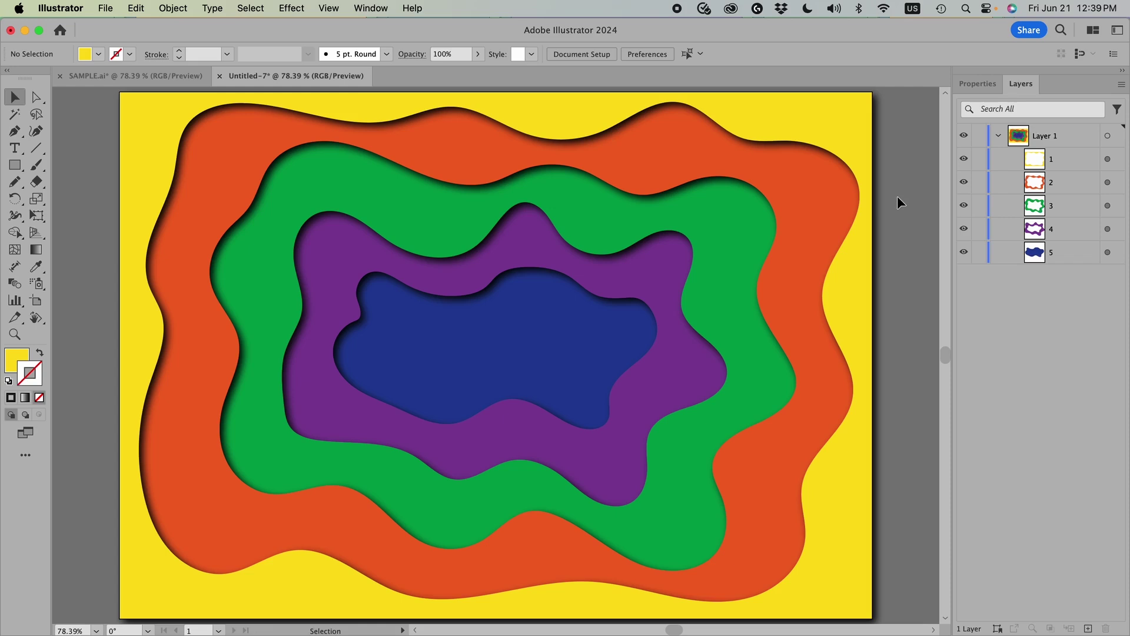
Collapse and hide Layer 1, and create a new layer above it.
left_click(998, 135)
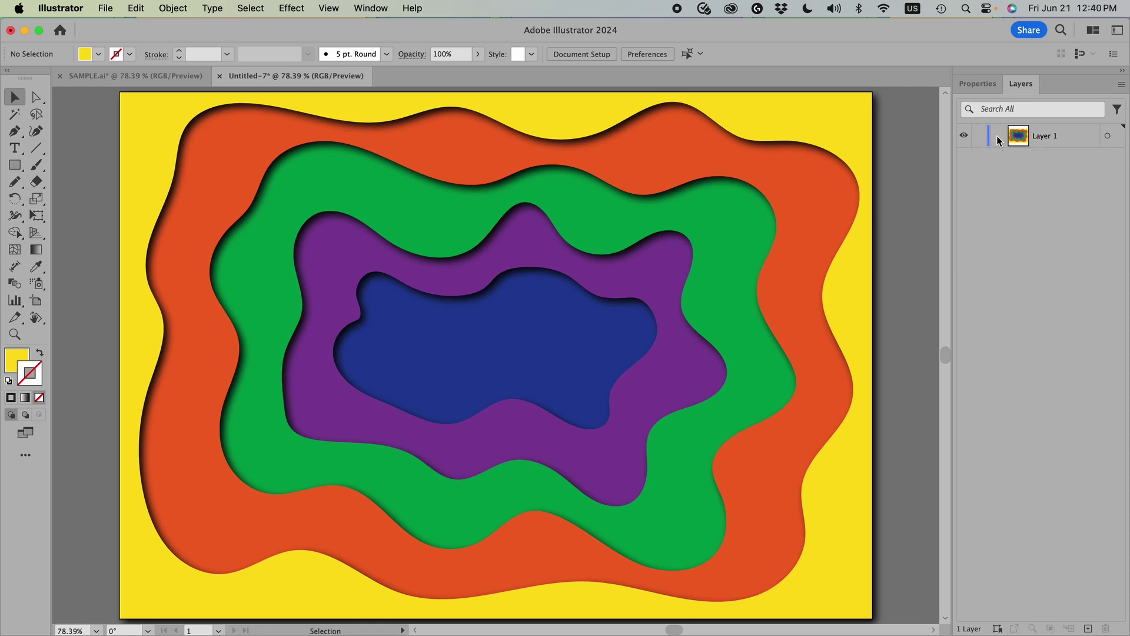
left_click(966, 137)
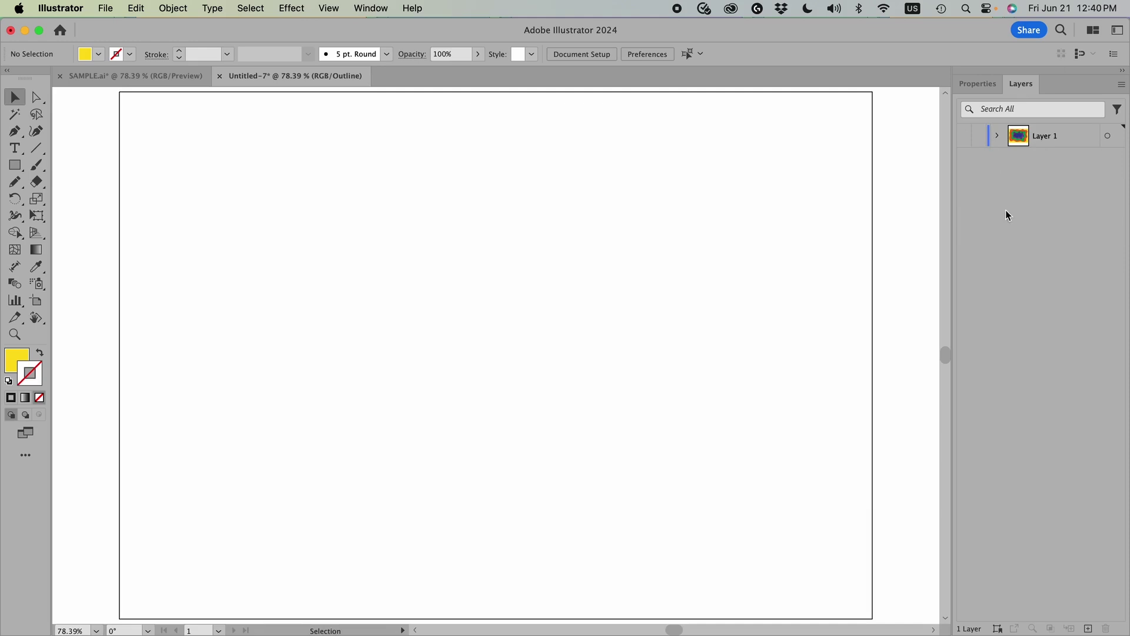
left_click(1087, 629)
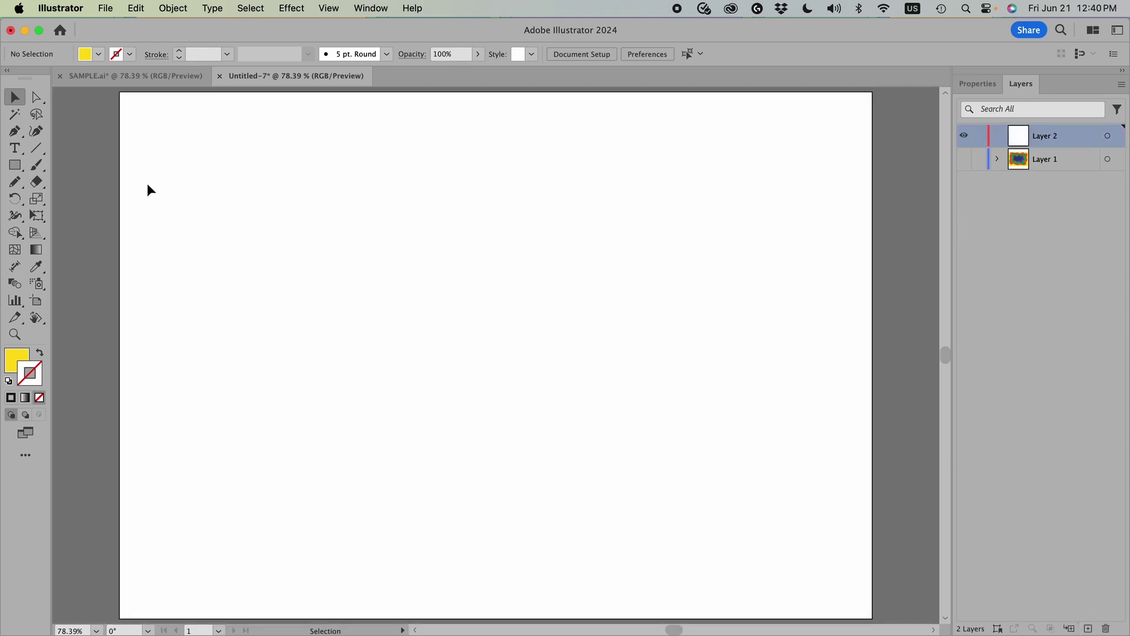
Create an ellipse 2.75 in wide and 0.4 in high on the new layer.
left_click(28, 166)
left_click(63, 199)
left_click(433, 277)
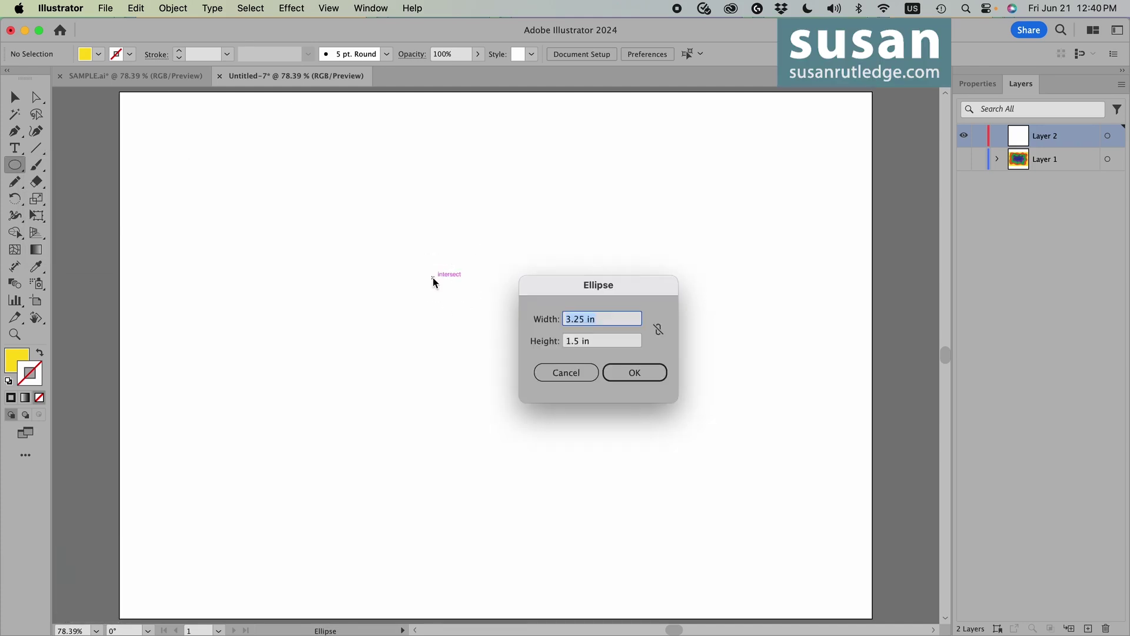
type("2.75")
key("Tab")
type(".4")
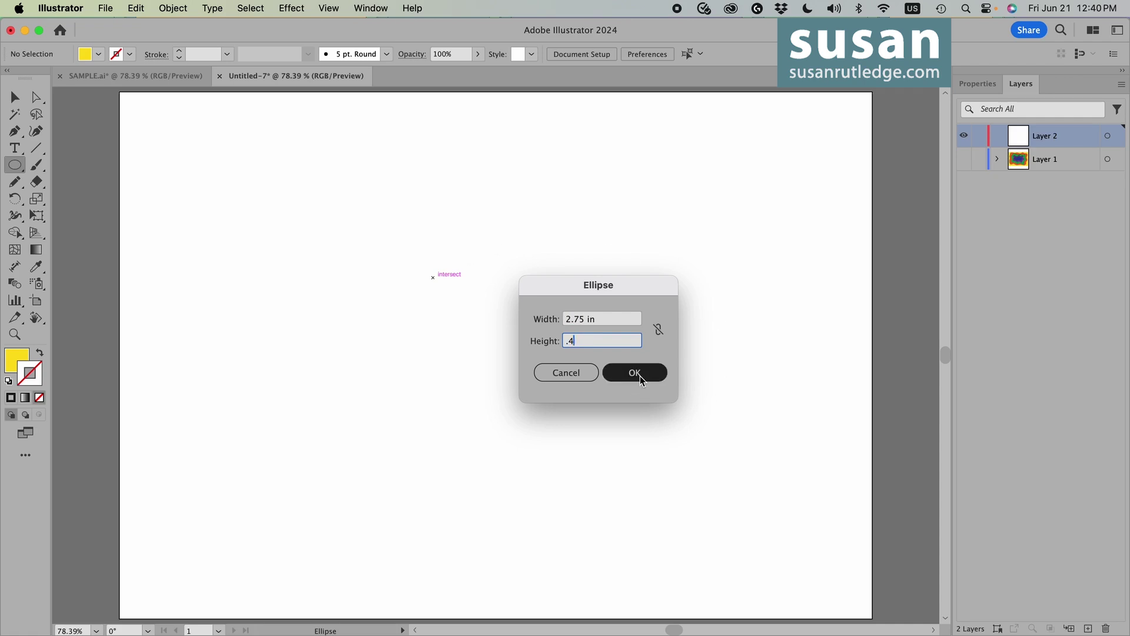
left_click(641, 377)
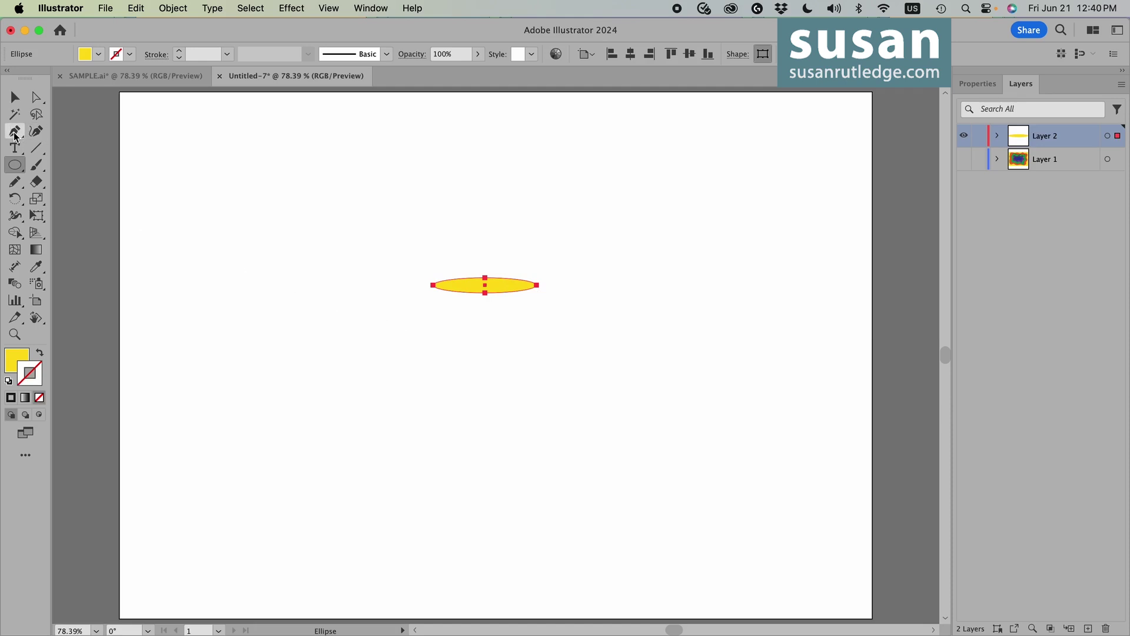
Convert the ellipse's left anchor point to a sharp corner to form a petal, and select the whole petal.
key("shift+c")
left_click_drag(15, 136, 159, 187)
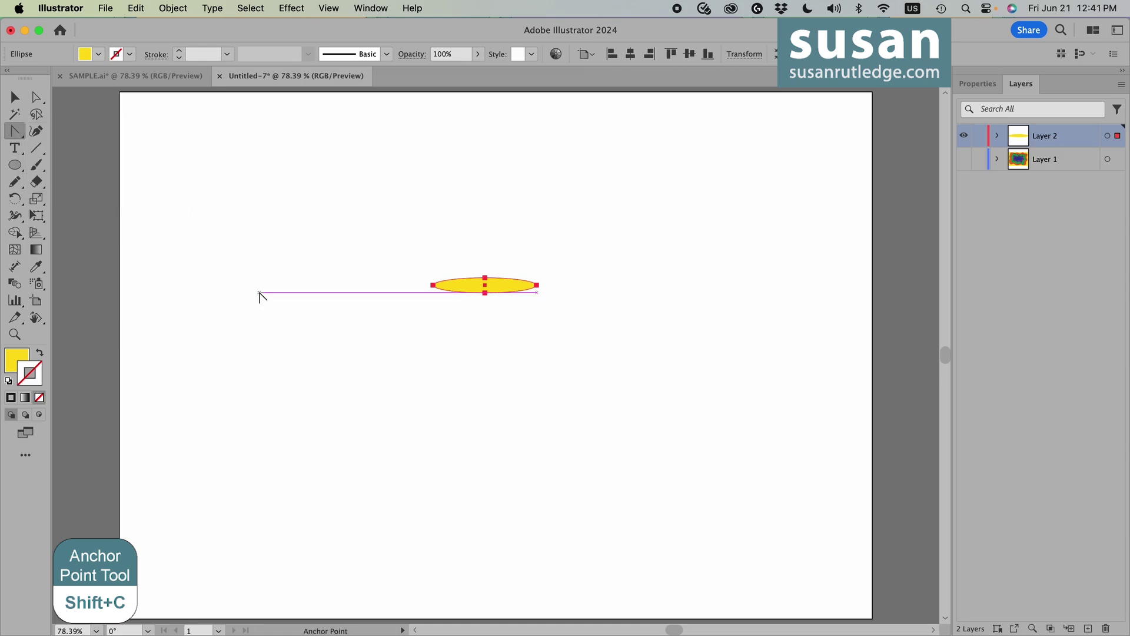
left_click(434, 286)
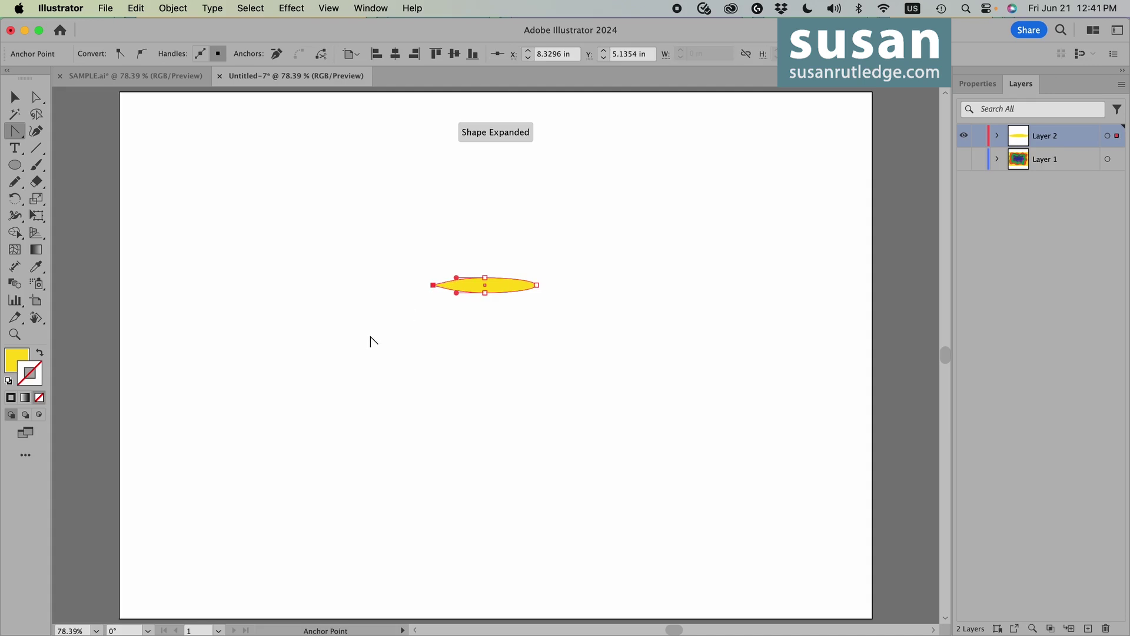
left_click(14, 96)
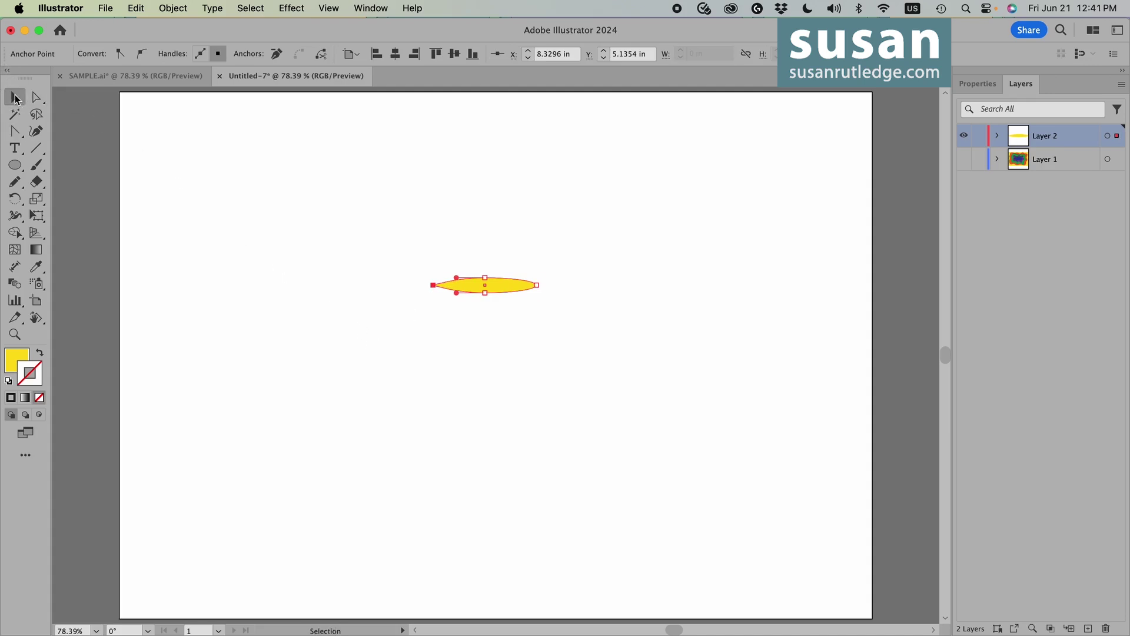
left_click(545, 318)
left_click(492, 285)
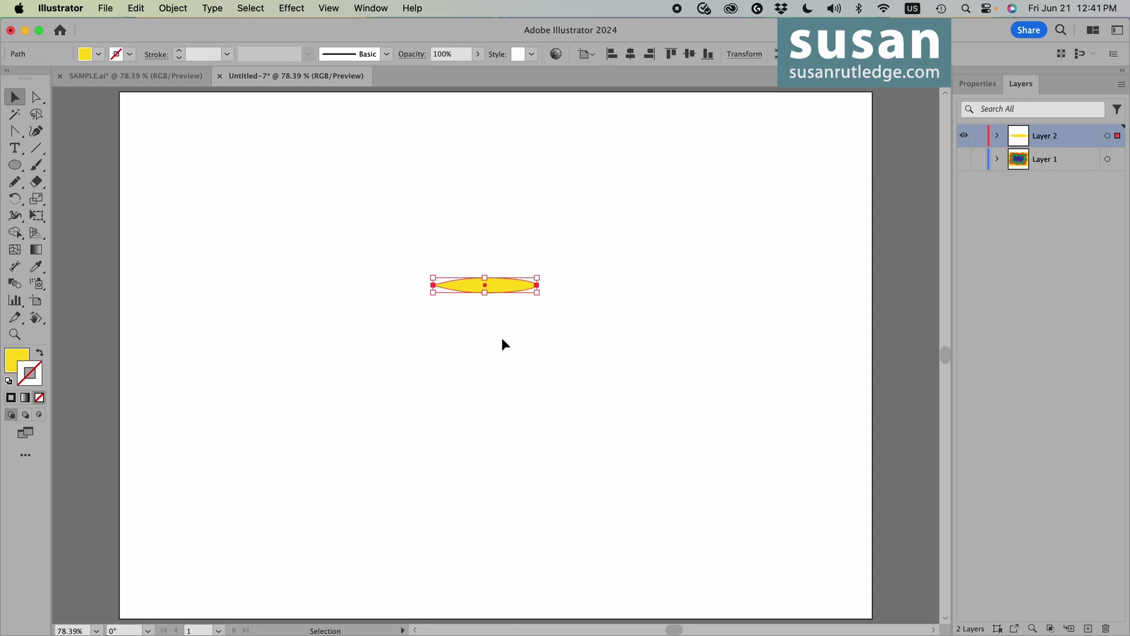
Make a copy of the petal rotated by 360/5 degrees around its pointed end.
left_click(14, 199)
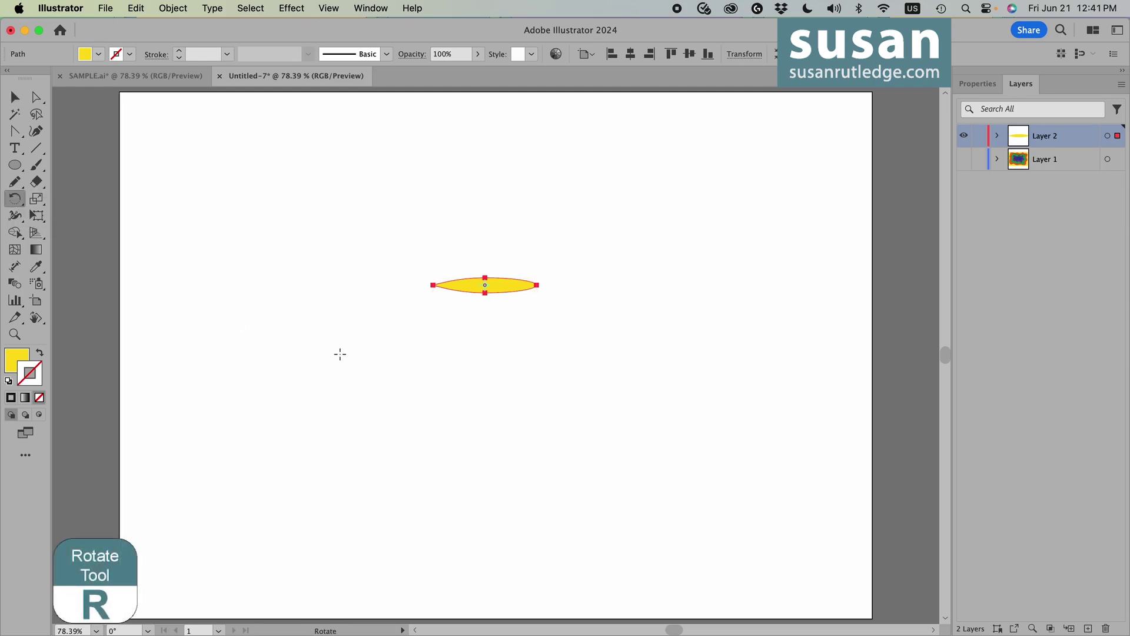
left_click(433, 286, "alt")
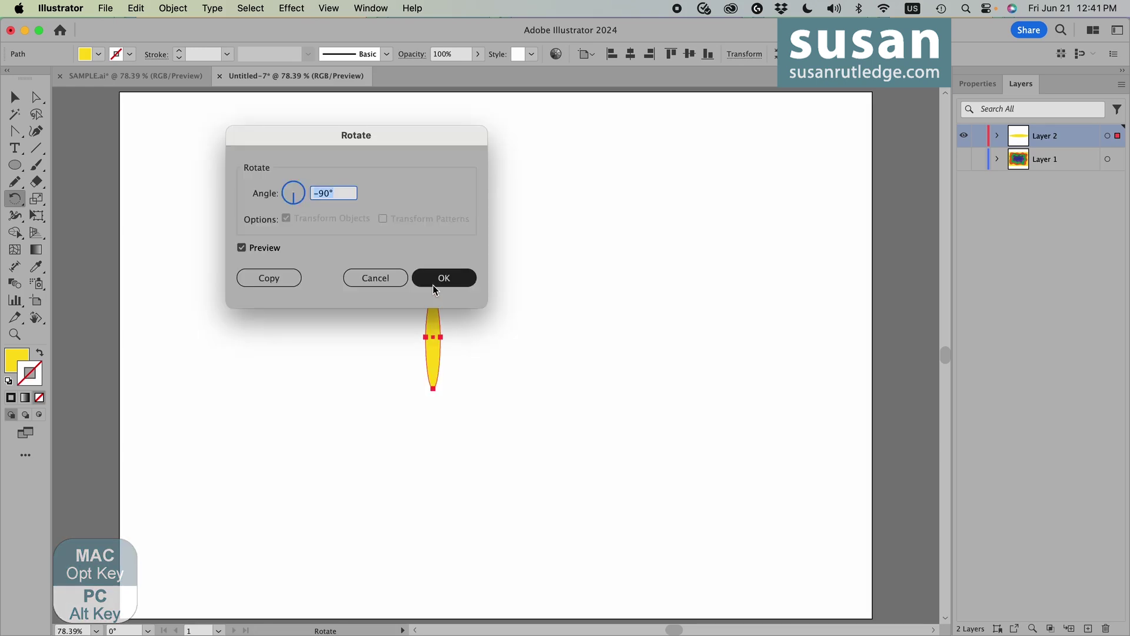
type("360")
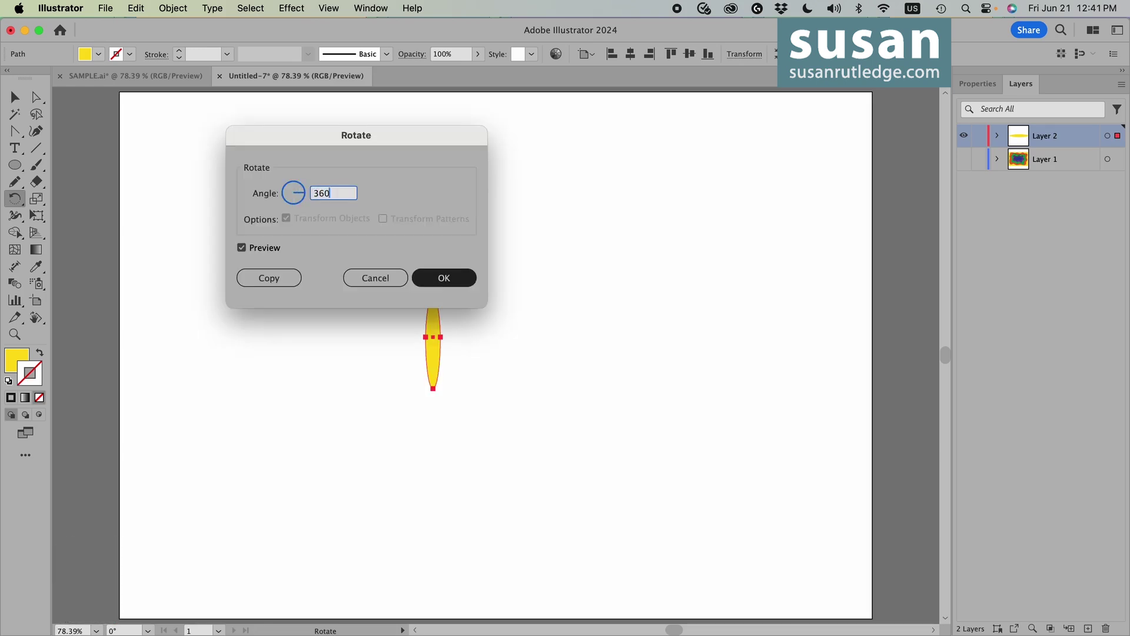
type("/5")
left_click(269, 277)
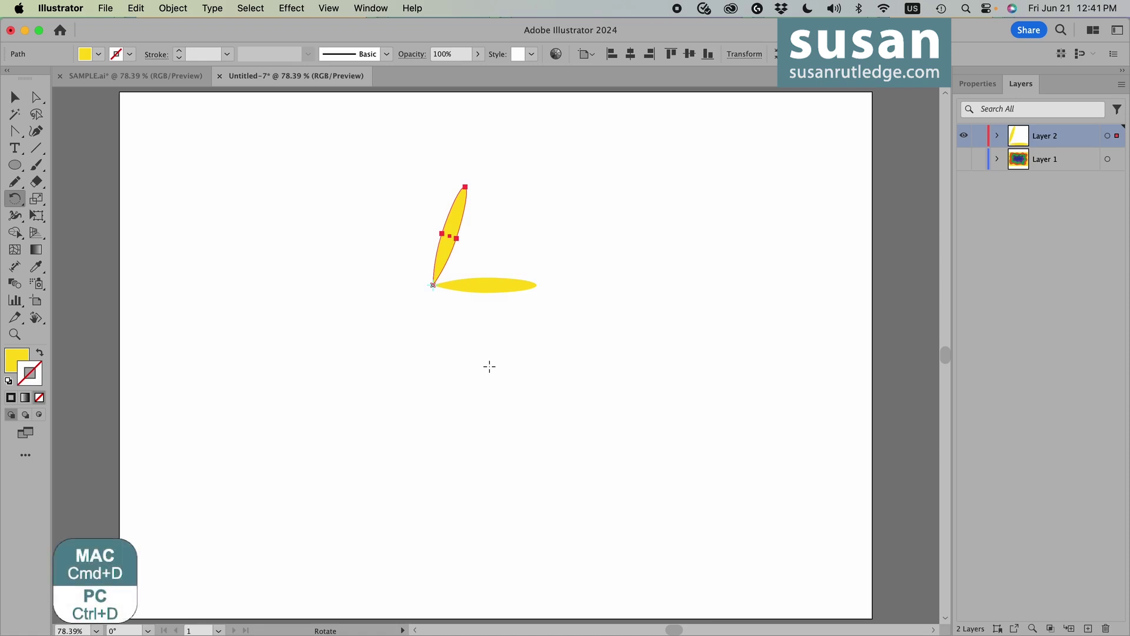
Repeat the rotated copy three more times to complete a five-petal flower.
key("super+d")
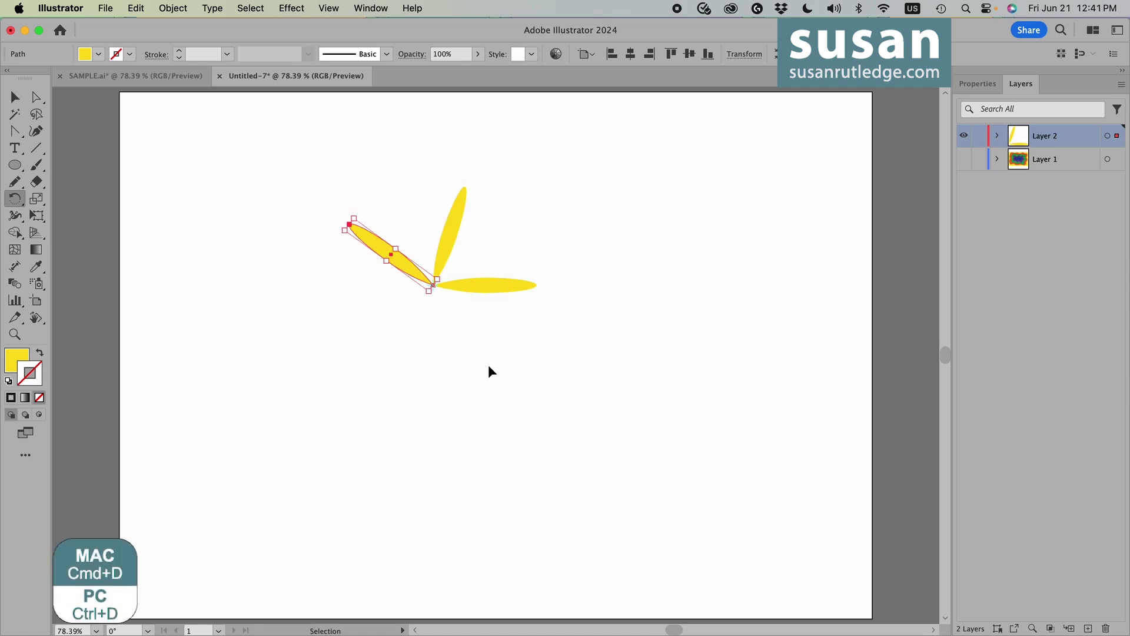
key("super+d")
key("super+d")
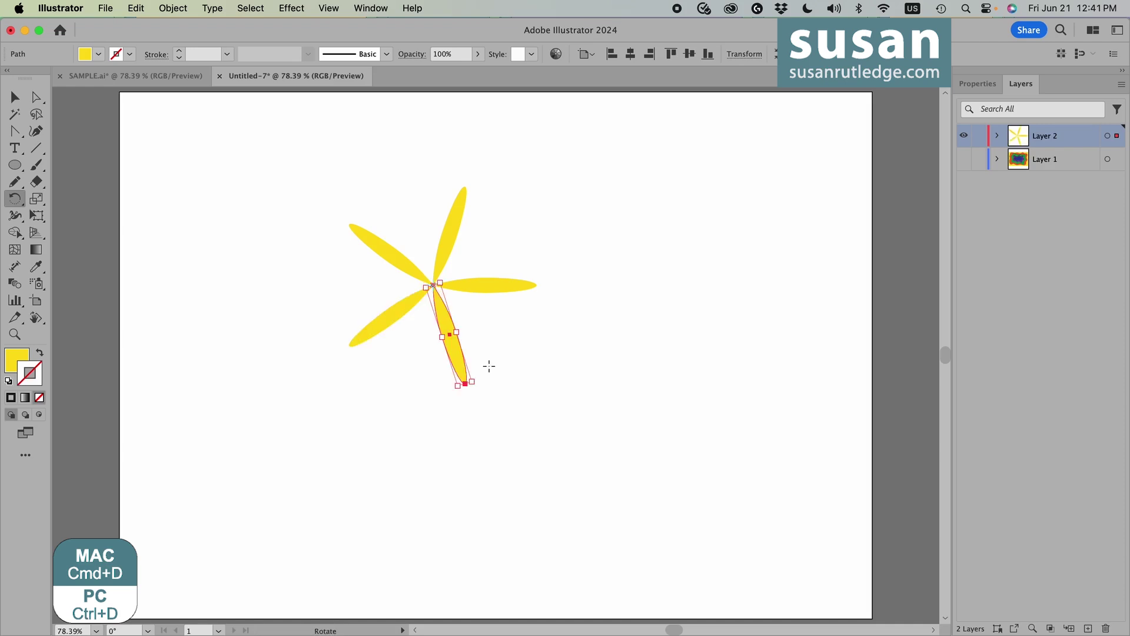
Group all five petals and copy the group to the clipboard.
left_click(13, 97)
left_click_drag(369, 177, 491, 351)
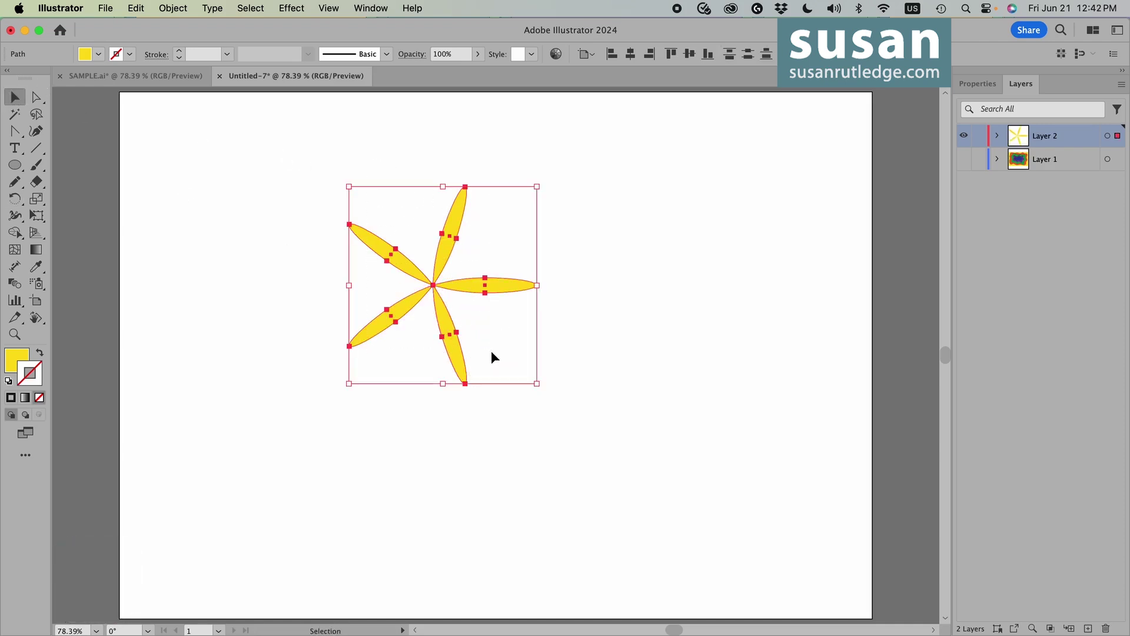
left_click(179, 15)
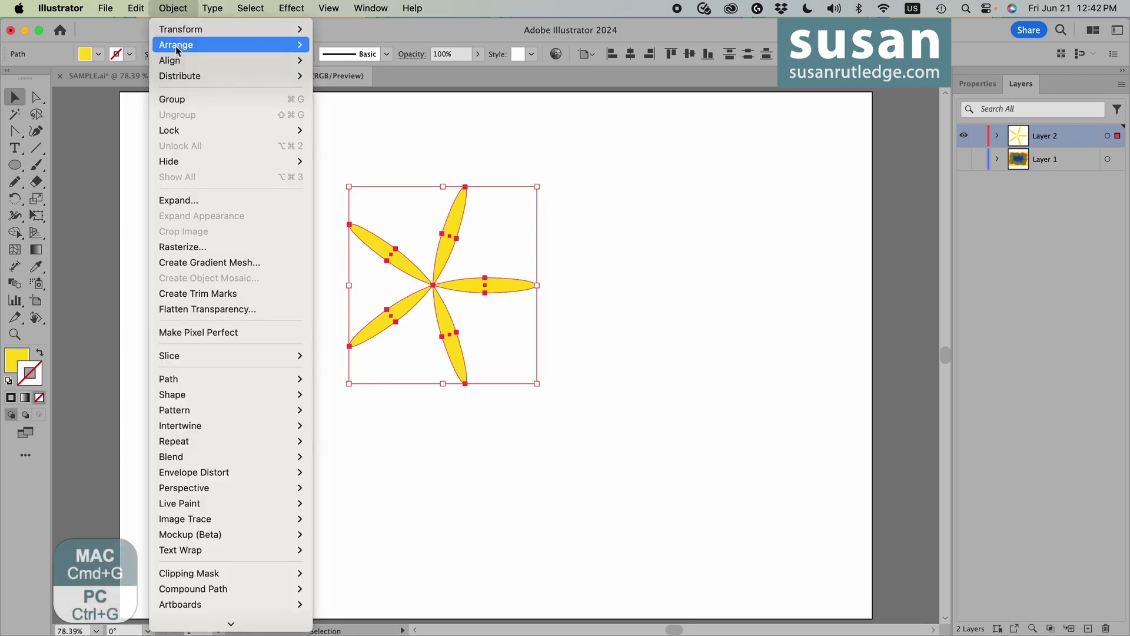
left_click(187, 106)
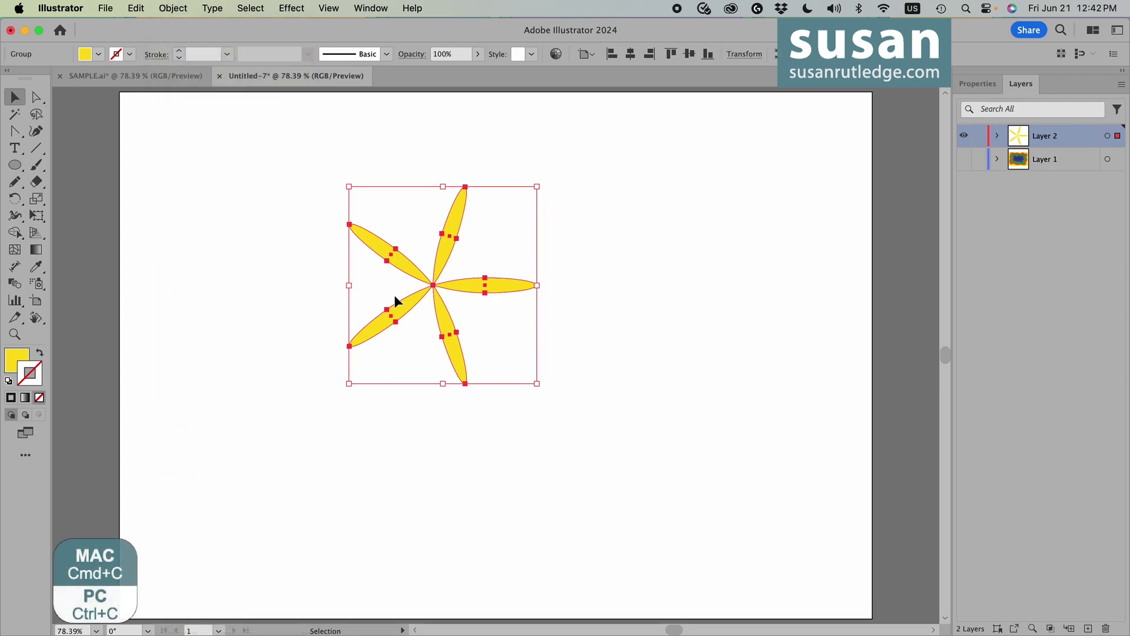
left_click(140, 8)
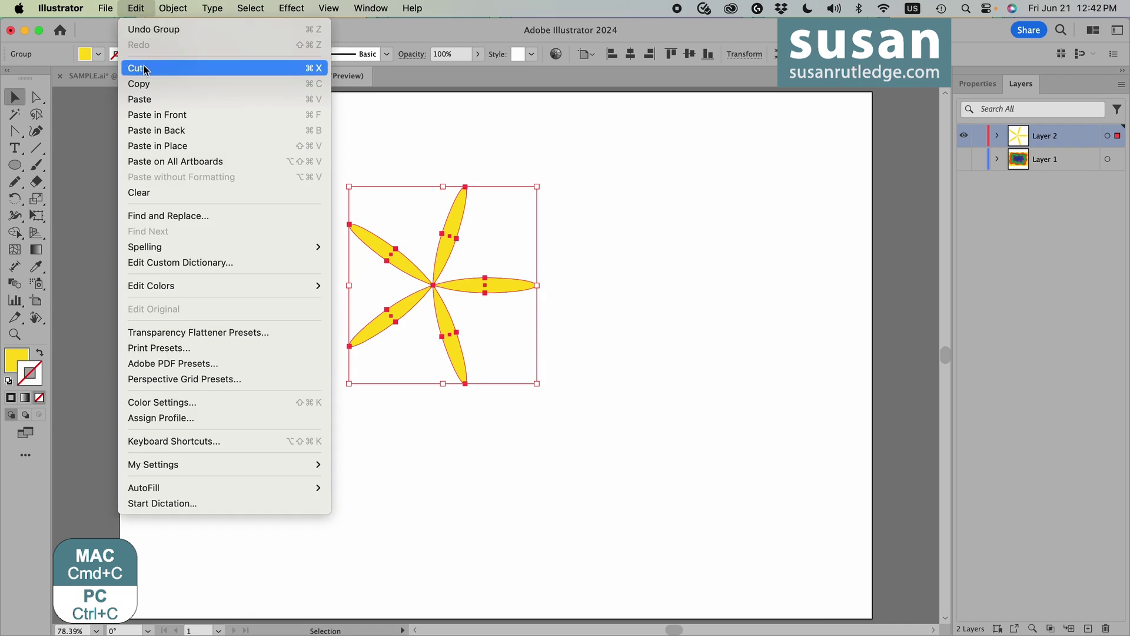
left_click(145, 84)
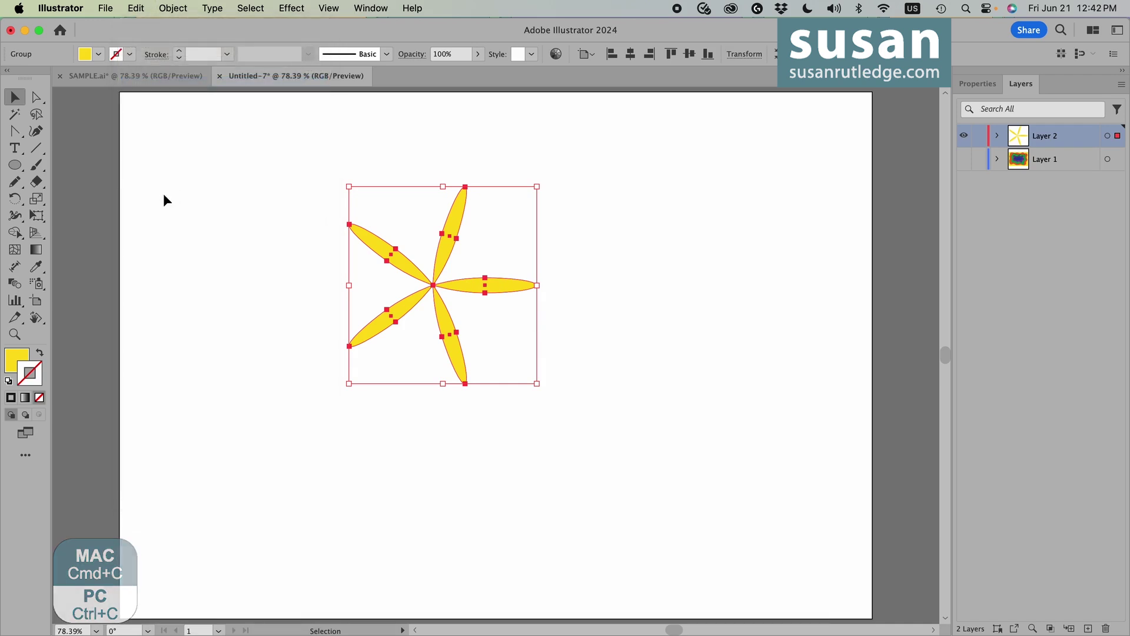
Paste a duplicate of the yellow five-petal group in place and fill it with orange.
left_click(136, 8)
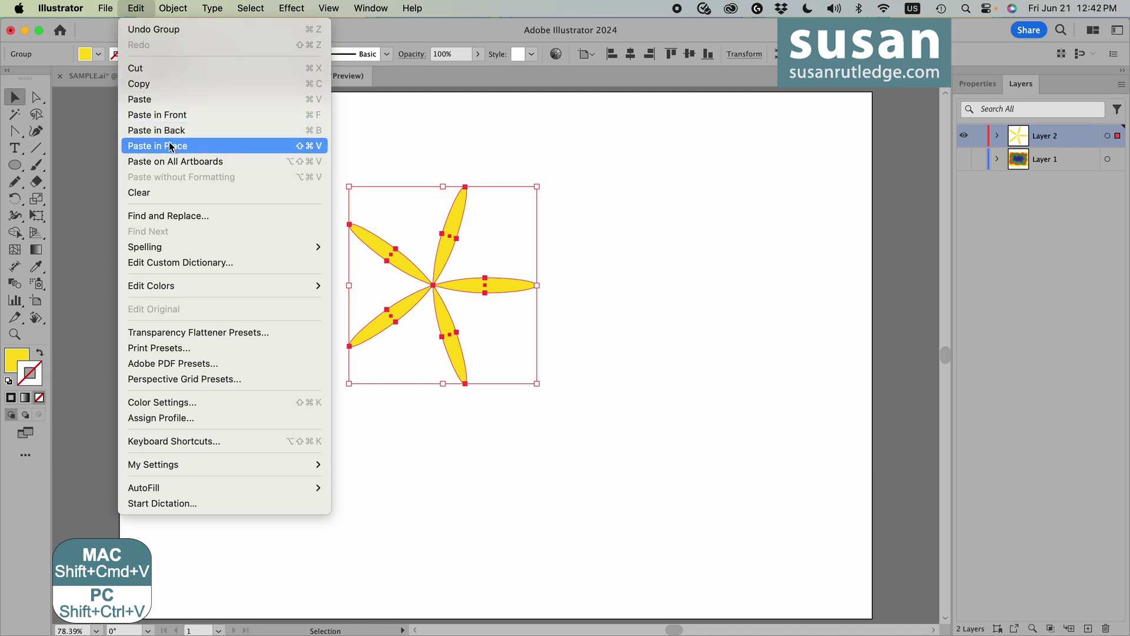
left_click(244, 151)
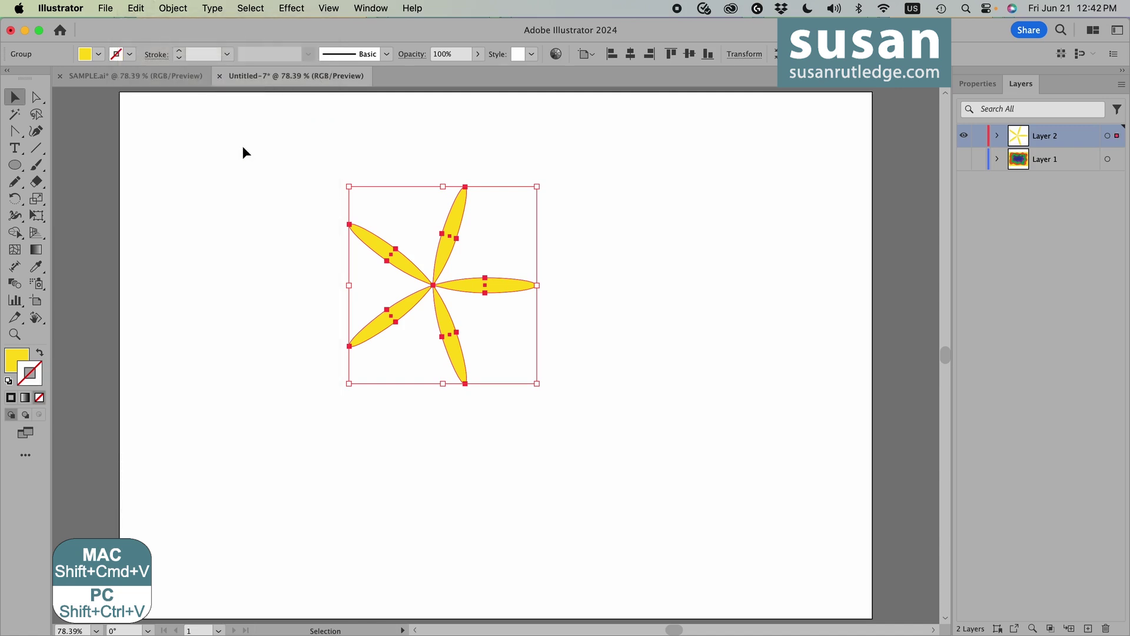
left_click(977, 83)
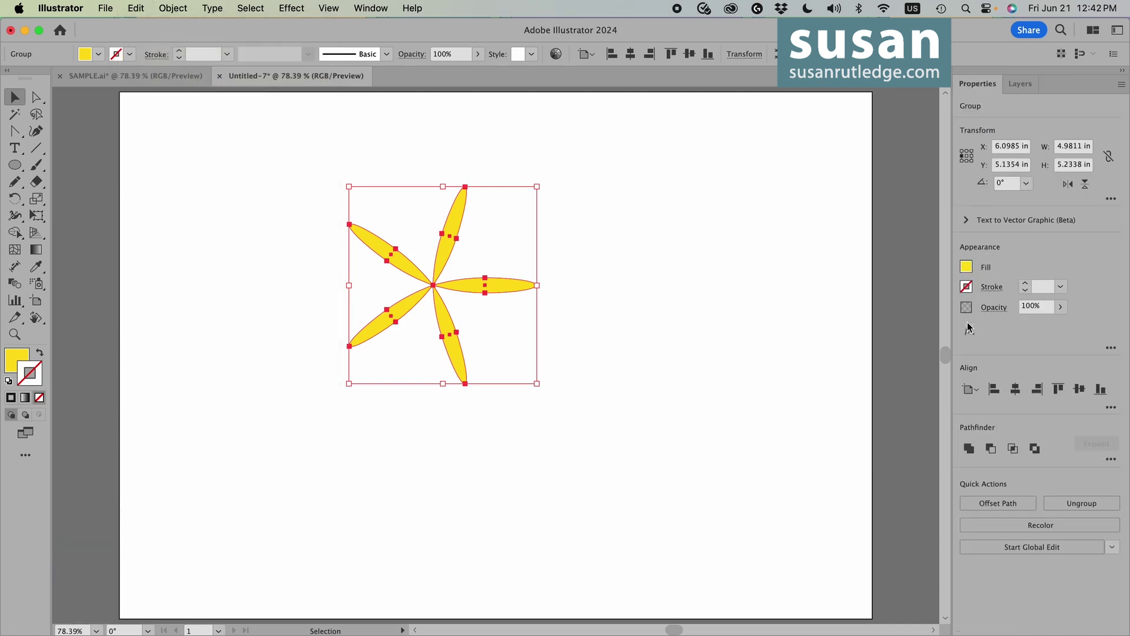
left_click(966, 267)
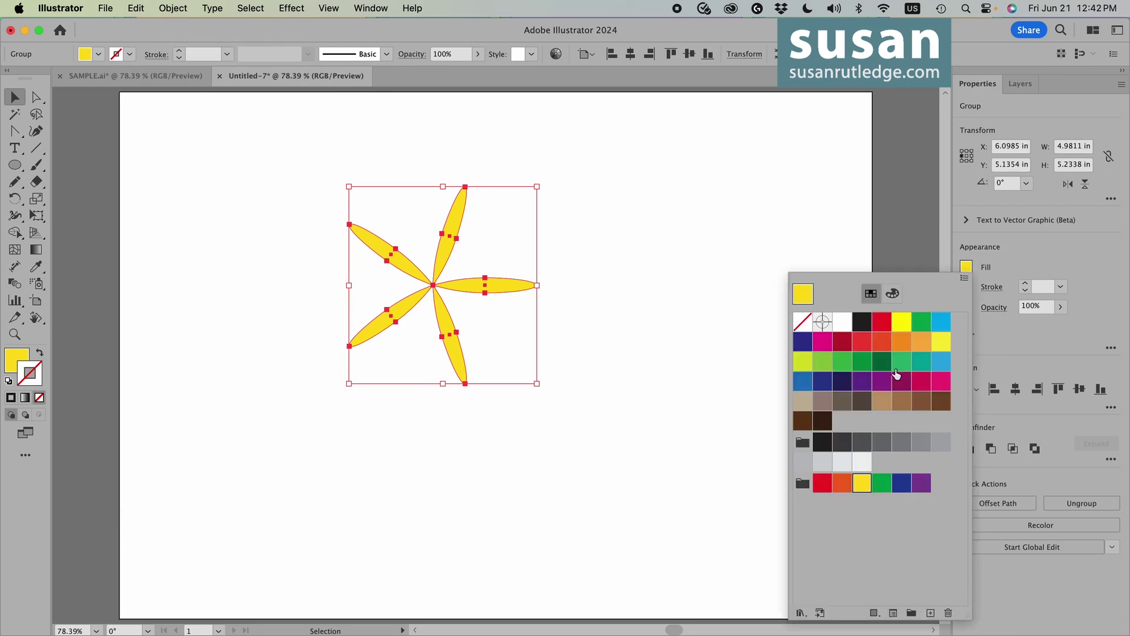
left_click(840, 483)
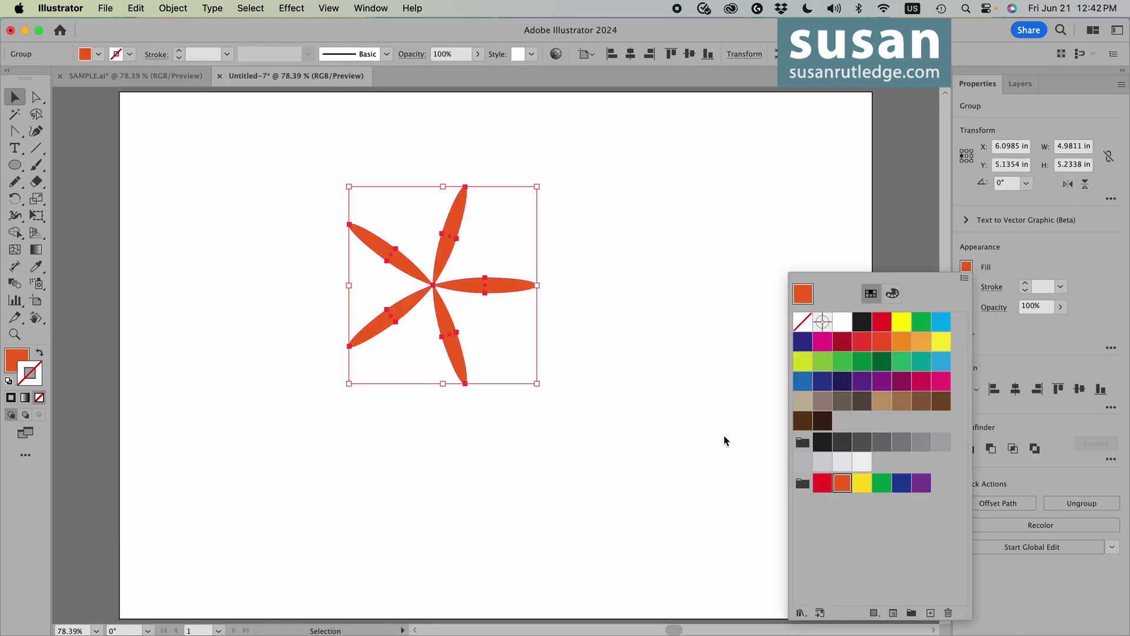
left_click(612, 302)
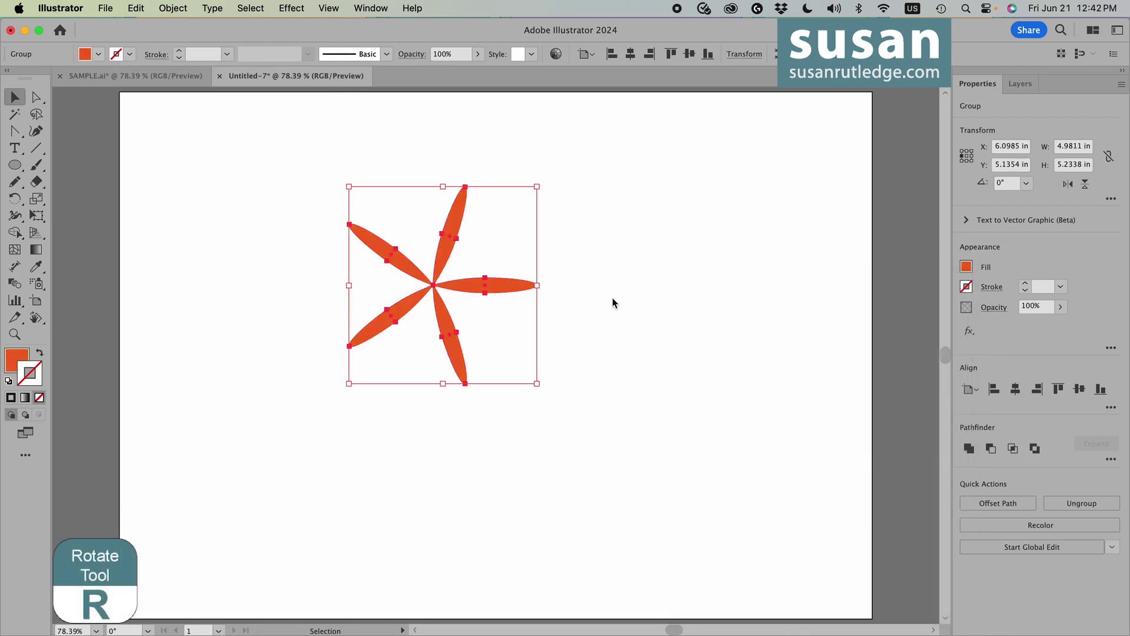
Rotate the orange petals around the flower's center so they sit in the gaps between the yellow petals.
key("r")
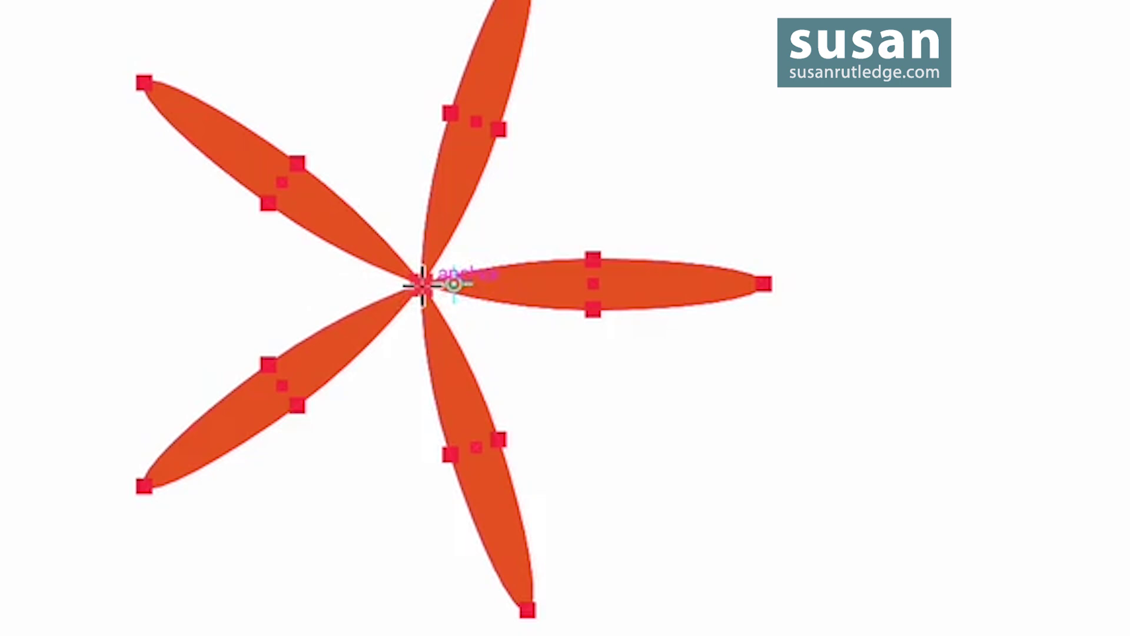
left_click(422, 284)
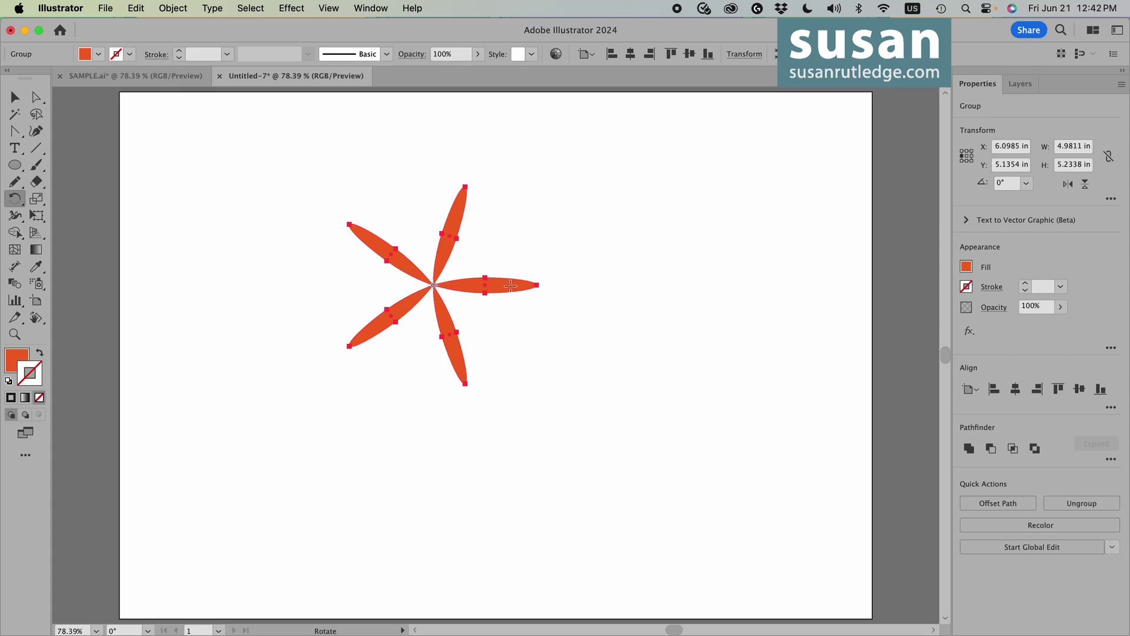
left_click_drag(505, 286, 487, 261)
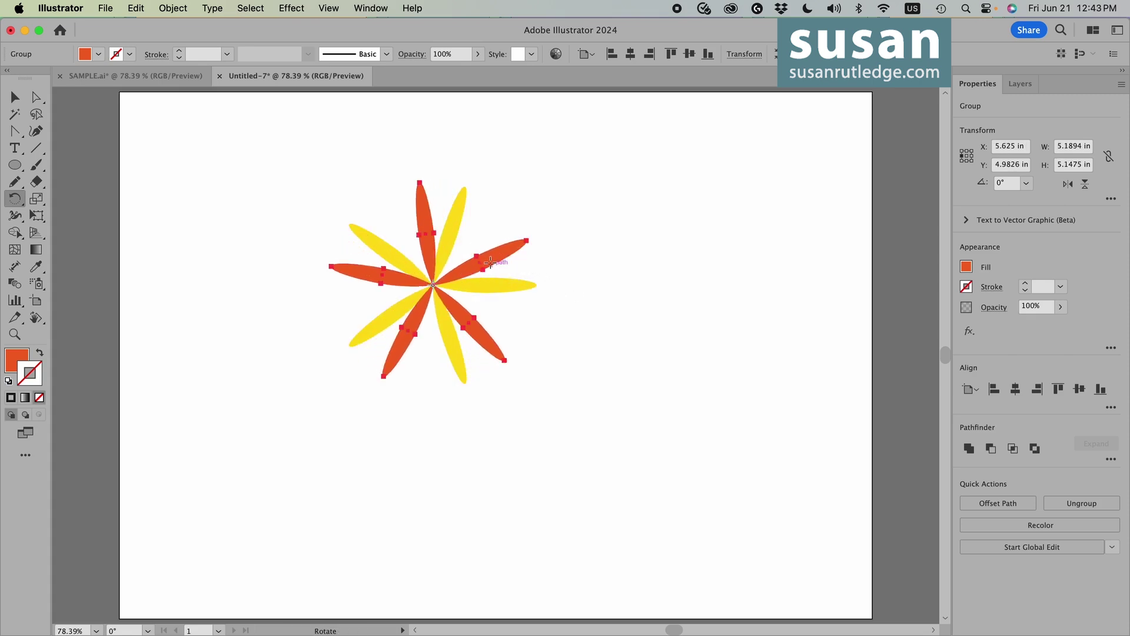
Duplicate the orange petals in place, fill the copy with red, and rotate it around the flower's center into the remaining gaps.
key("super+c")
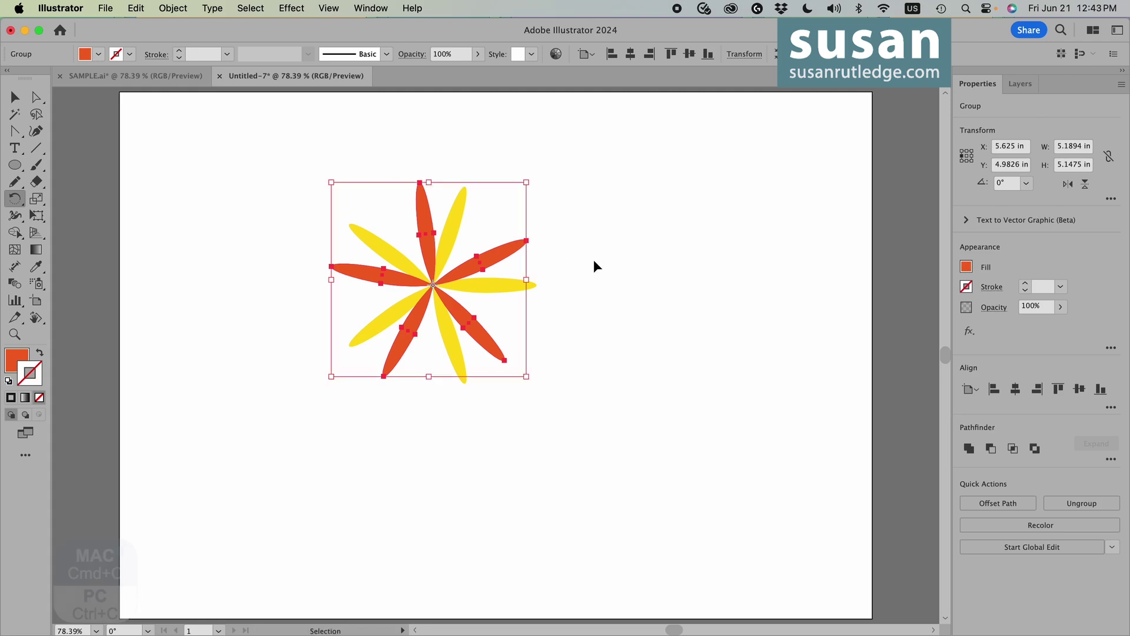
key("shift+super+v")
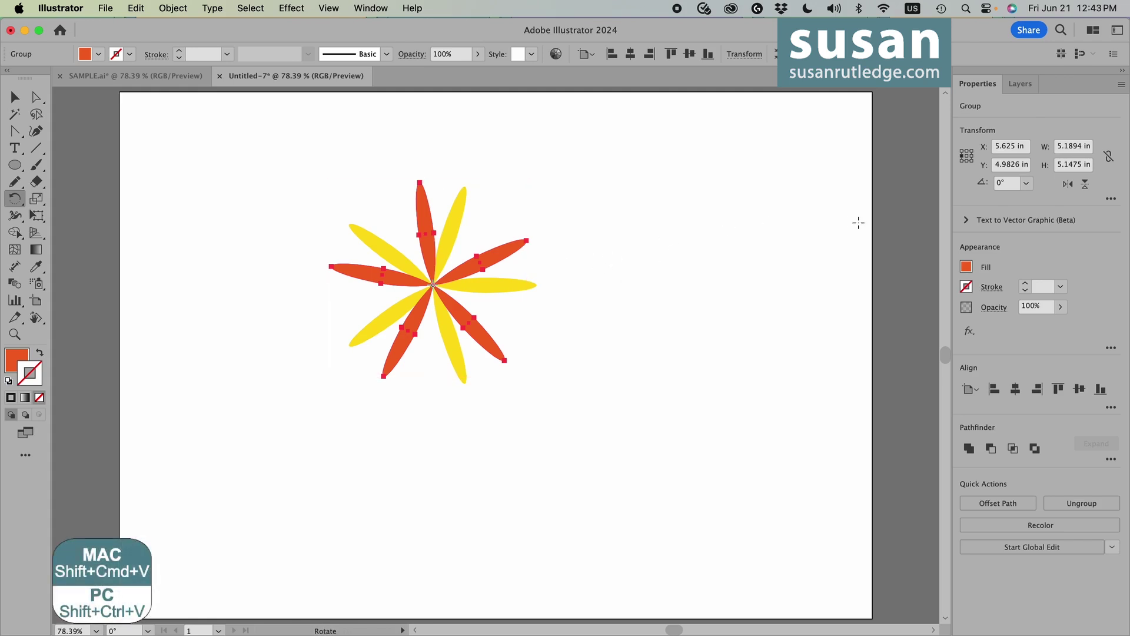
left_click(968, 268)
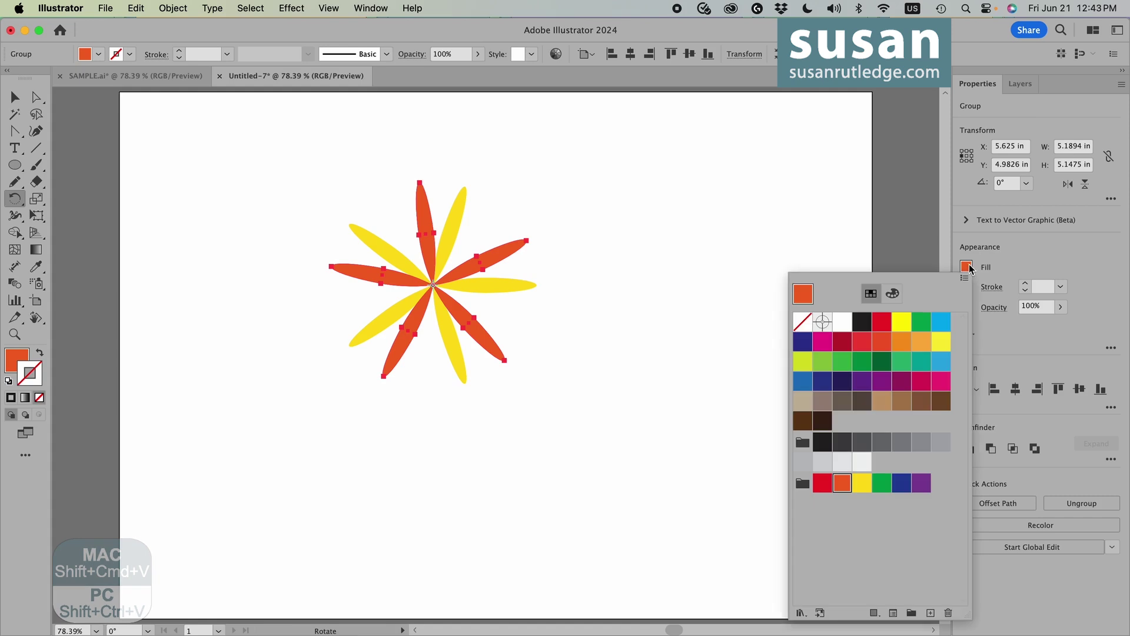
left_click(822, 483)
key("Escape")
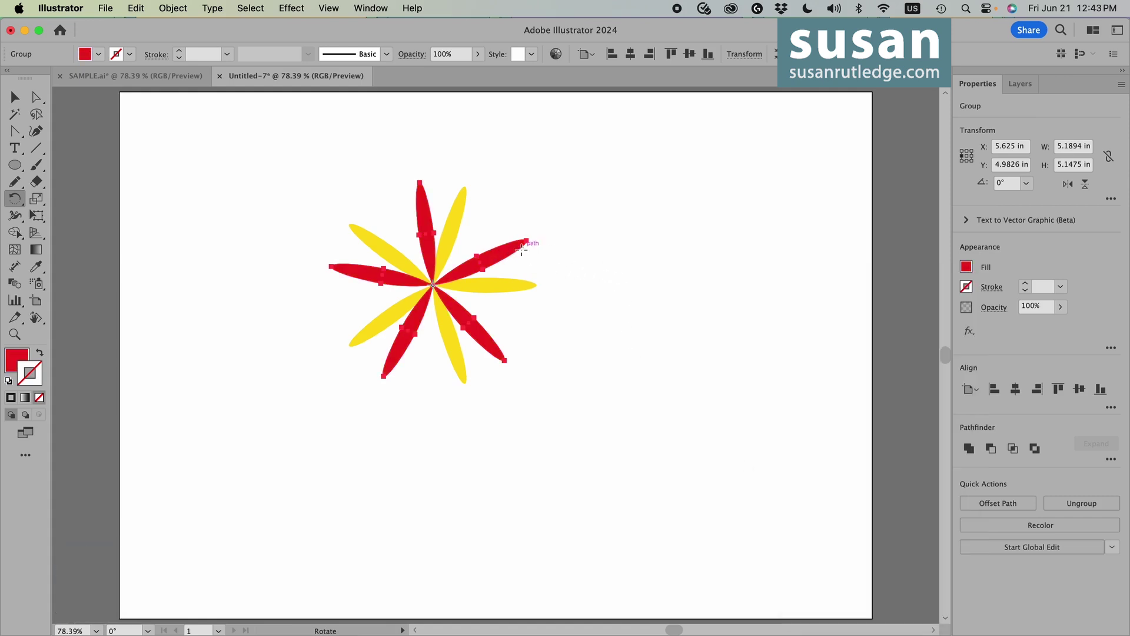
left_click_drag(521, 250, 481, 240)
Group the yellow, orange and red petals into one flower and move it to the artboard's upper-left corner.
key("v")
left_click(265, 127)
left_click_drag(296, 136, 542, 404)
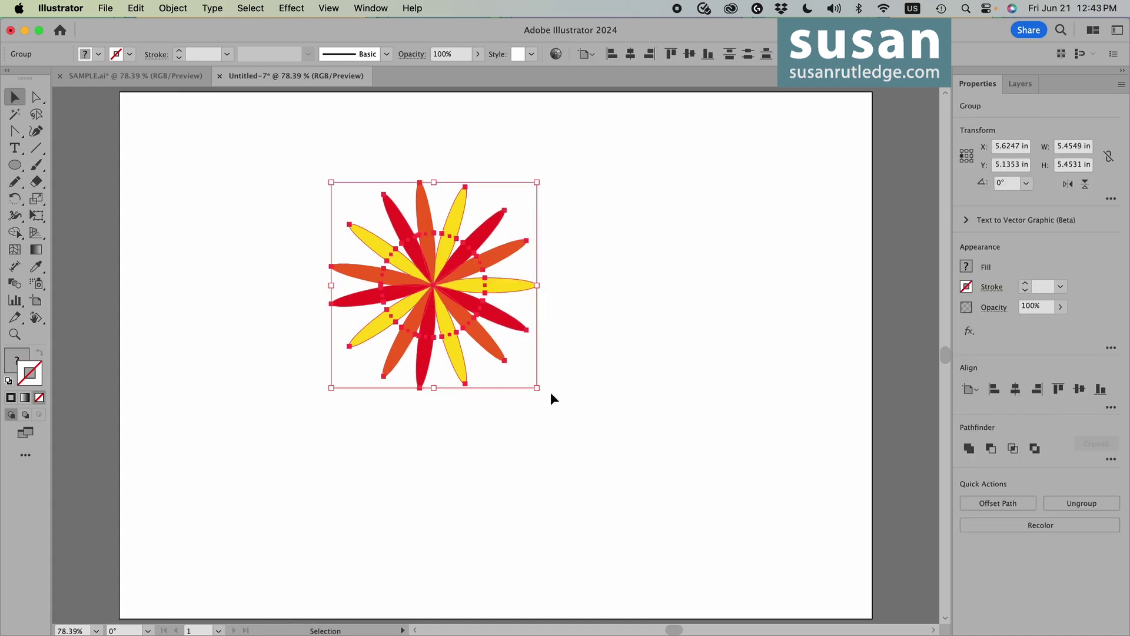
left_click(174, 9)
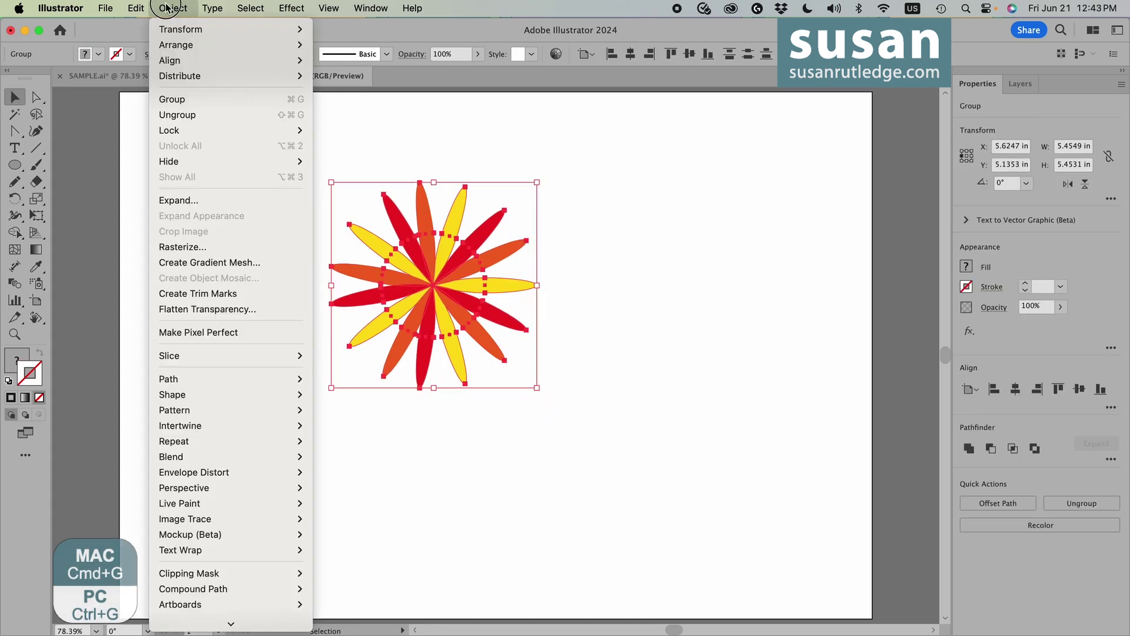
left_click(172, 100)
left_click_drag(450, 292, 264, 224)
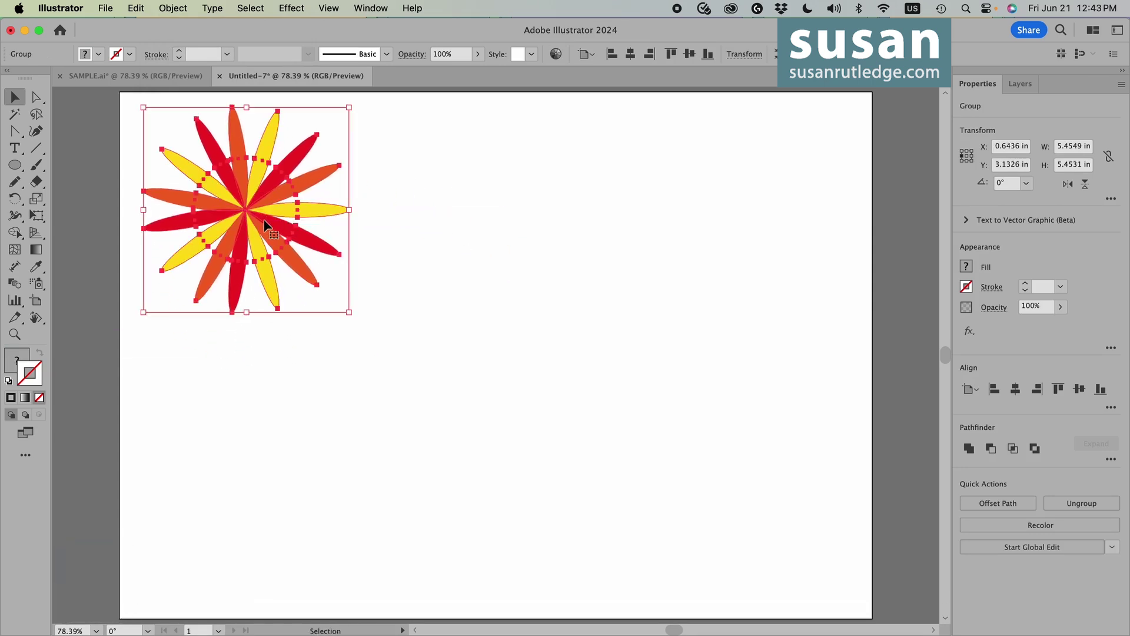
Start a Transform effect on the flower with horizontal and vertical scale set to 80%.
left_click(290, 8)
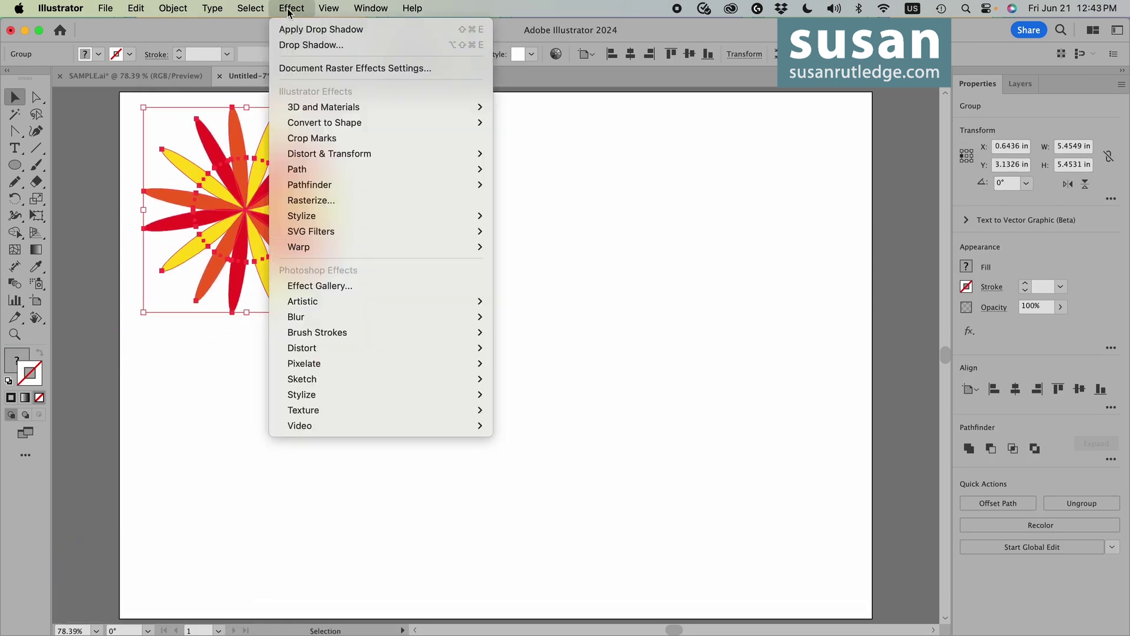
mouse_move(375, 153)
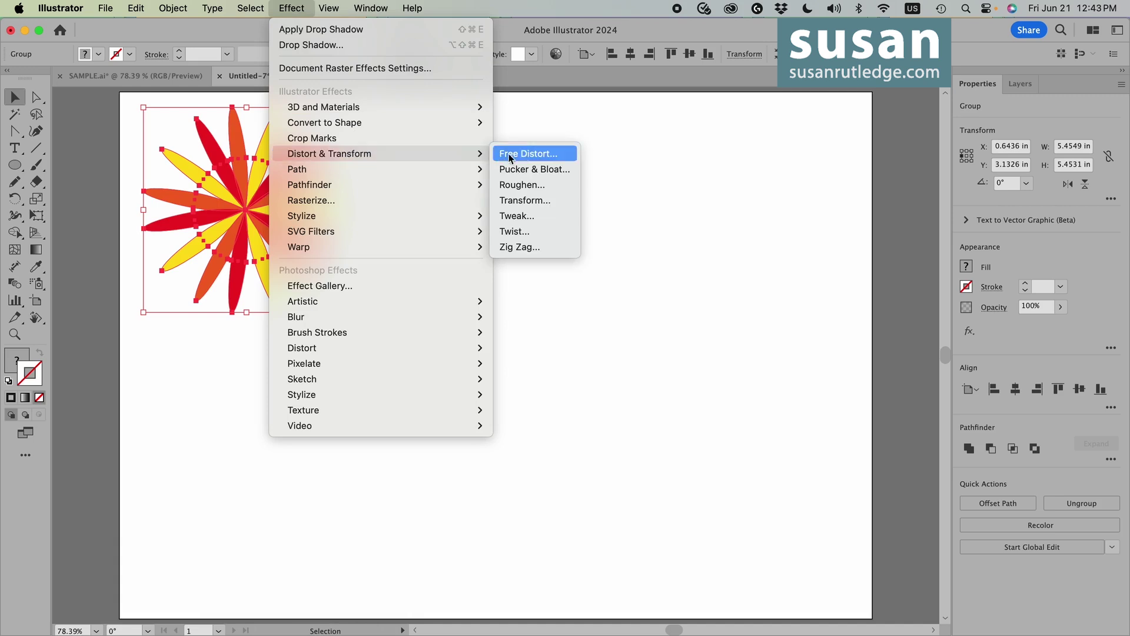
left_click(552, 200)
left_click_drag(783, 104, 569, 111)
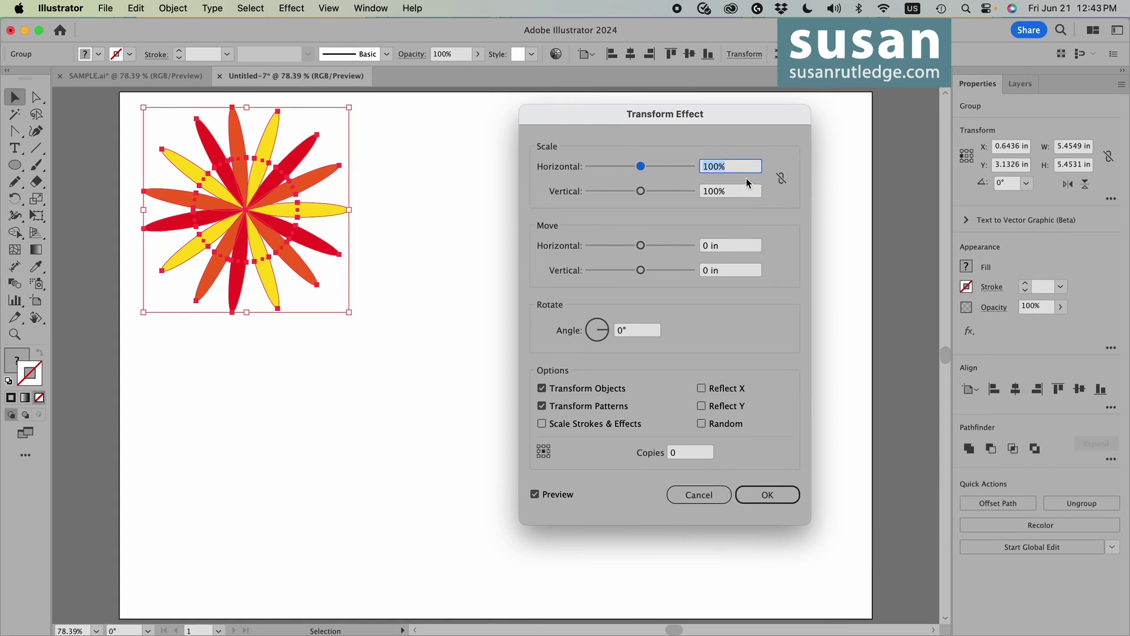
type("80")
key("Tab")
type("80")
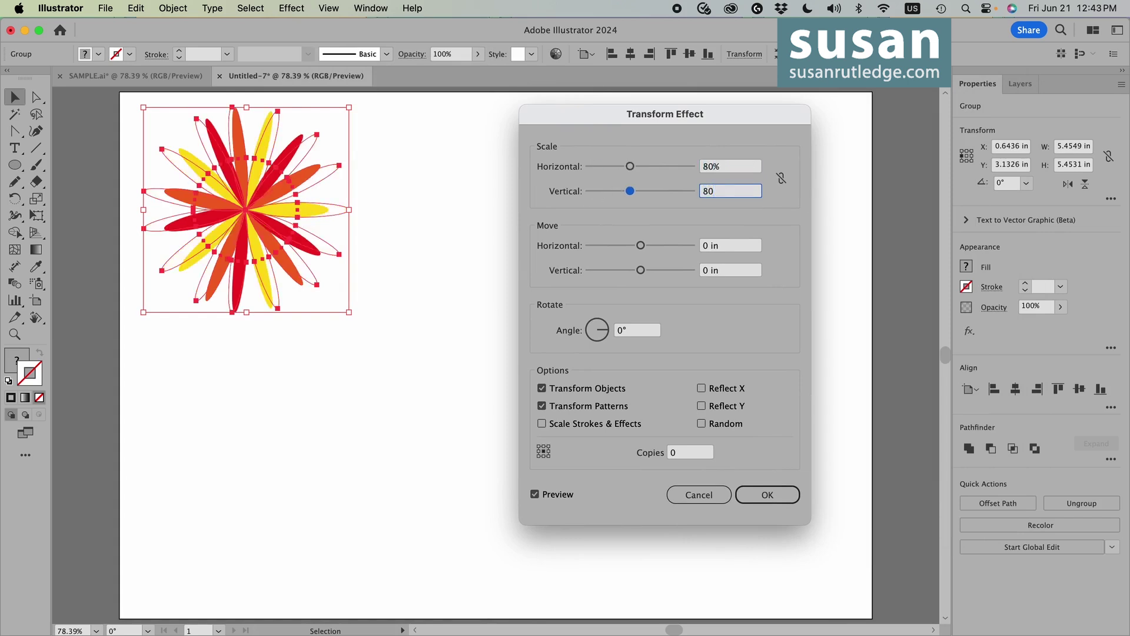
Set the Transform effect to move 1 in horizontally and vertically with 3 copies, and apply it.
key("Tab")
type("1")
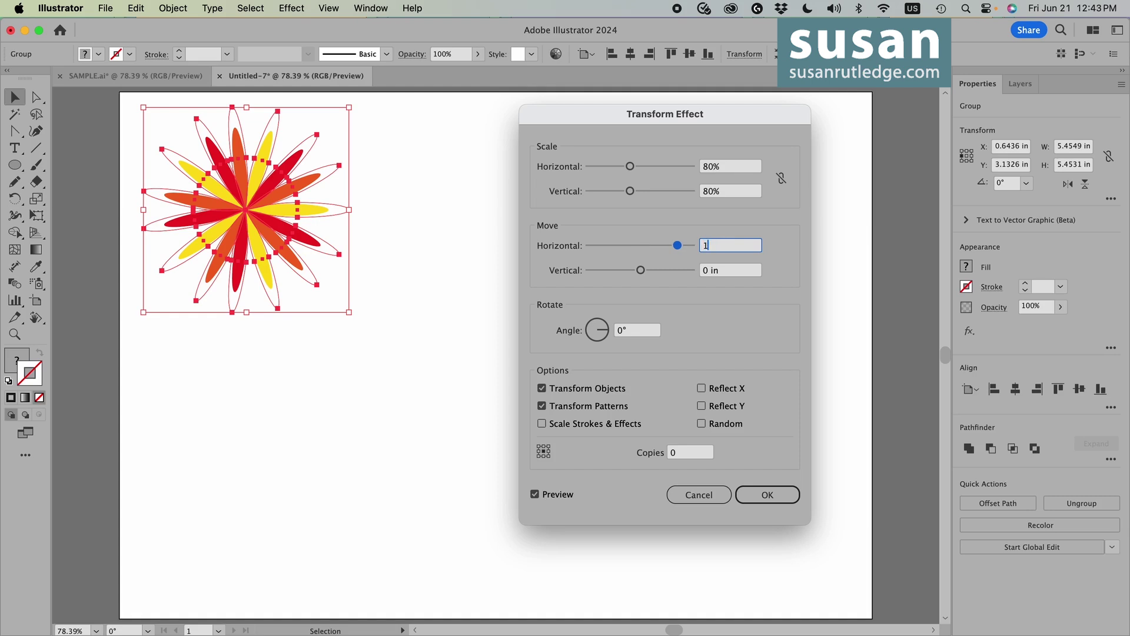
key("Tab")
type("1")
key("Tab")
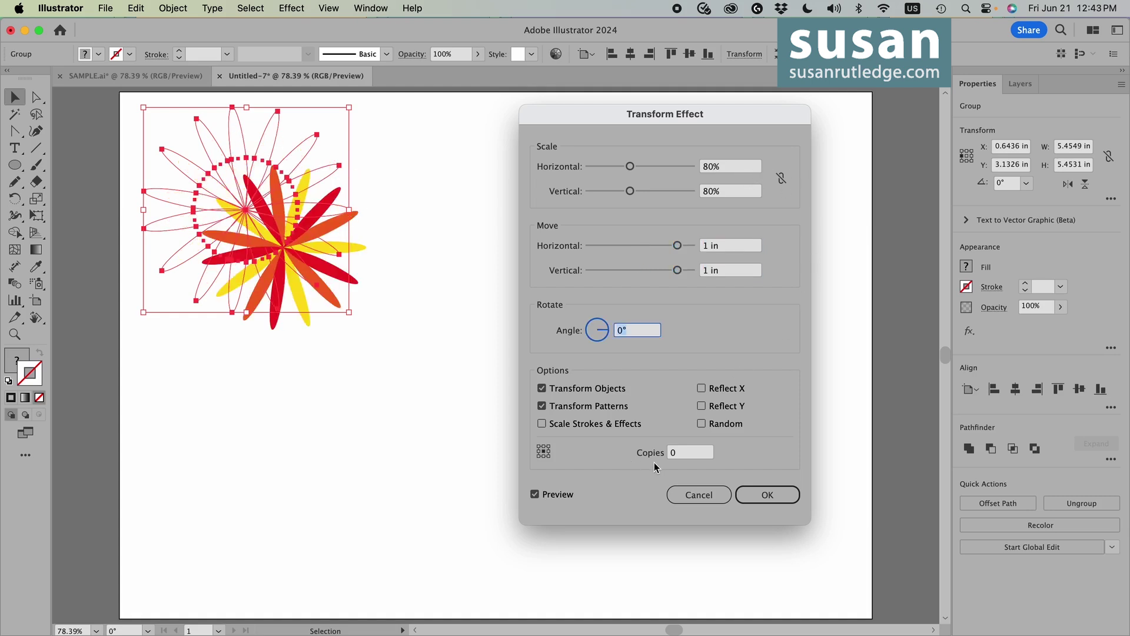
double_click(677, 452)
type("3")
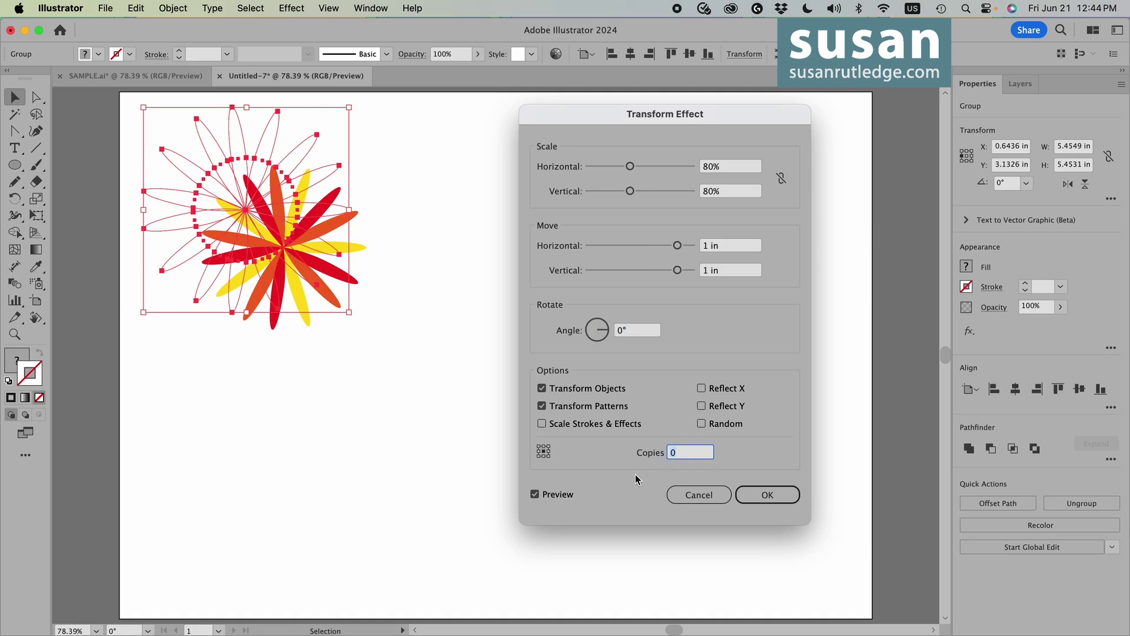
left_click(788, 501)
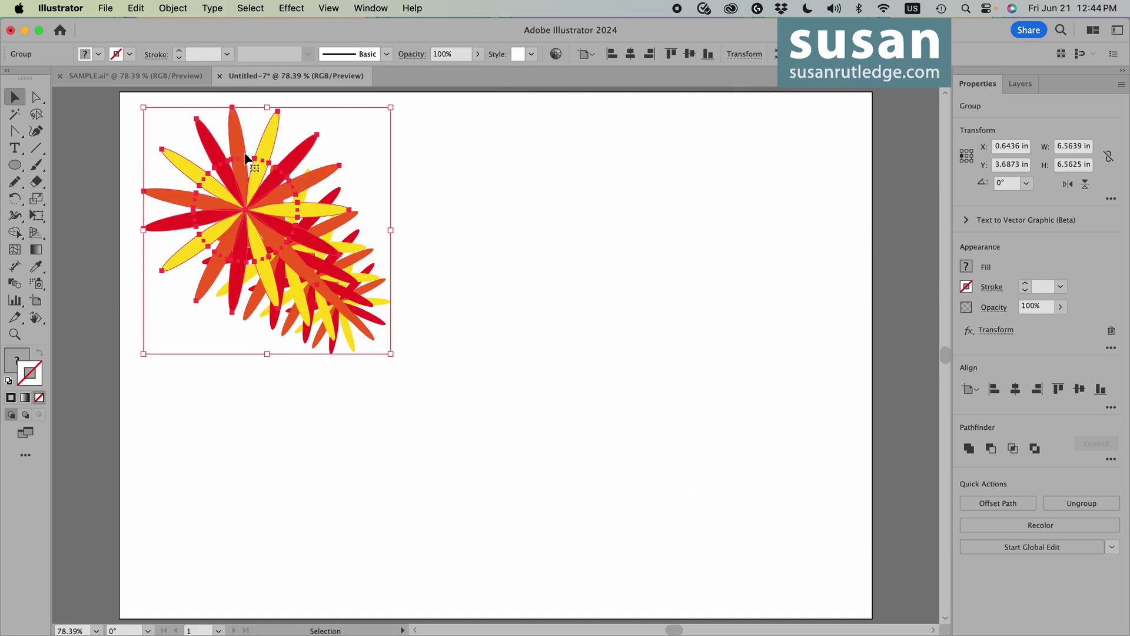
Expand the appearance of the transformed flowers, ungroup them into separate flowers, and deselect everything.
left_click(173, 8)
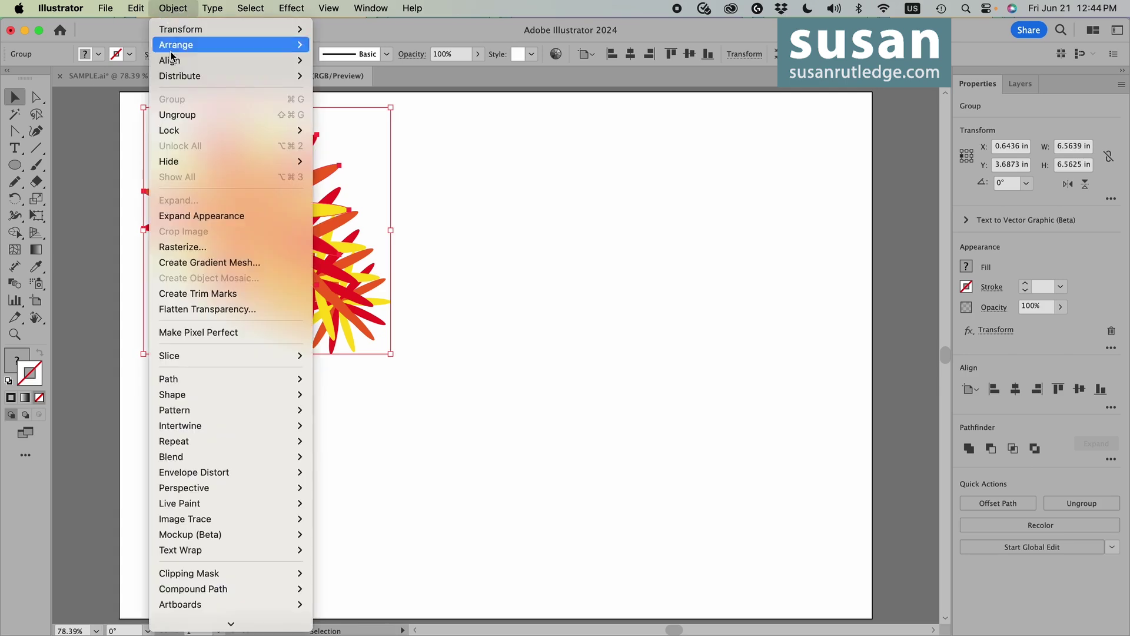
left_click(203, 216)
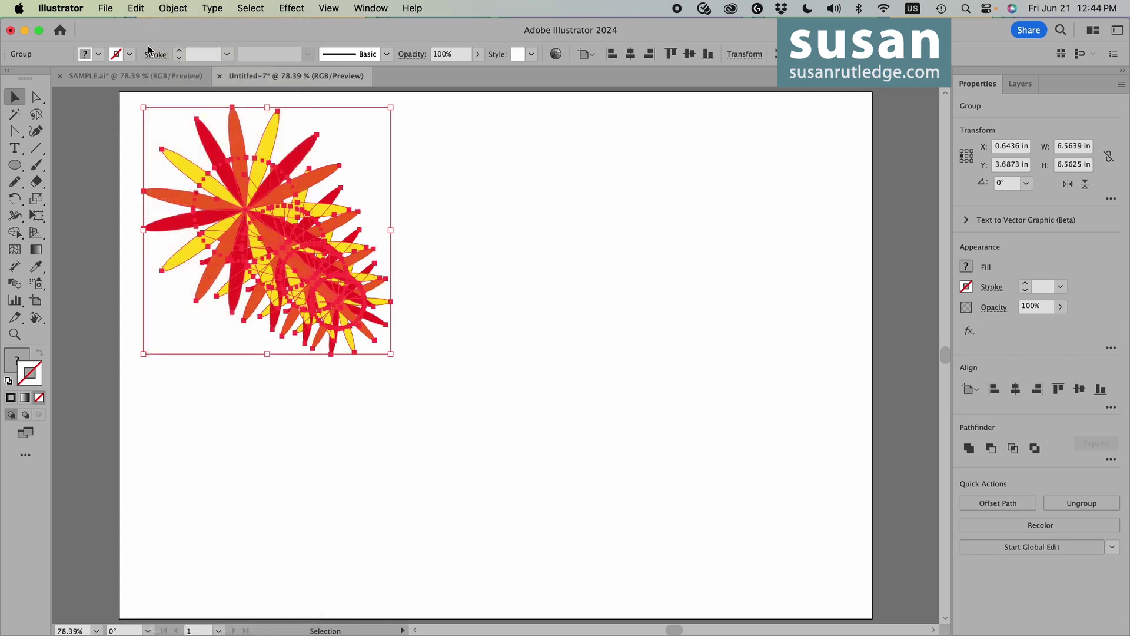
left_click(174, 8)
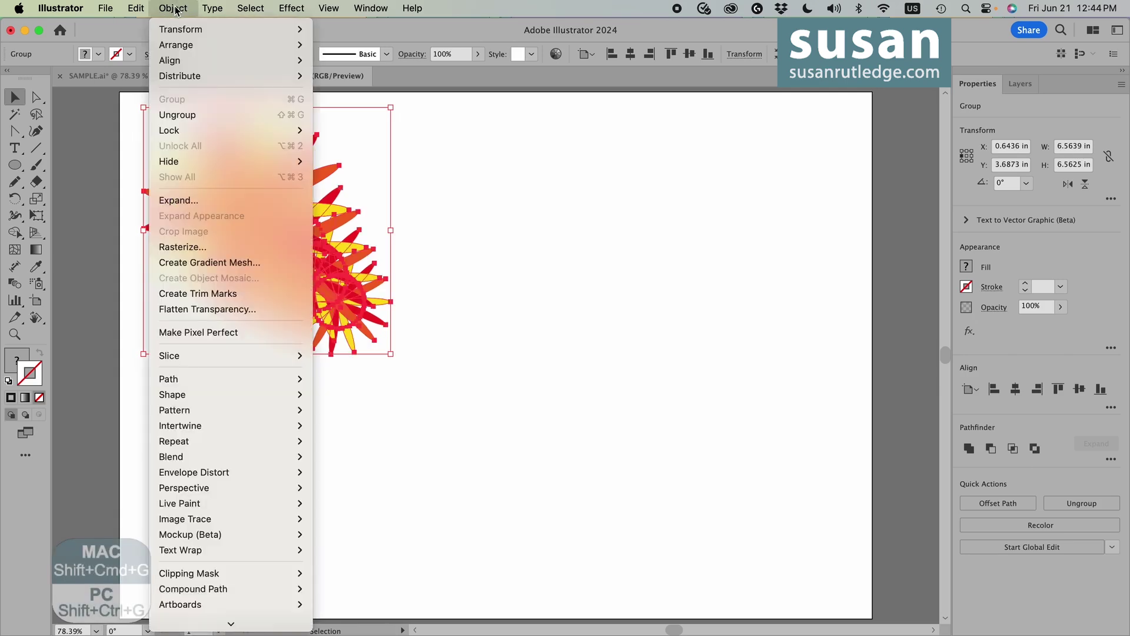
left_click(189, 114)
left_click(461, 319)
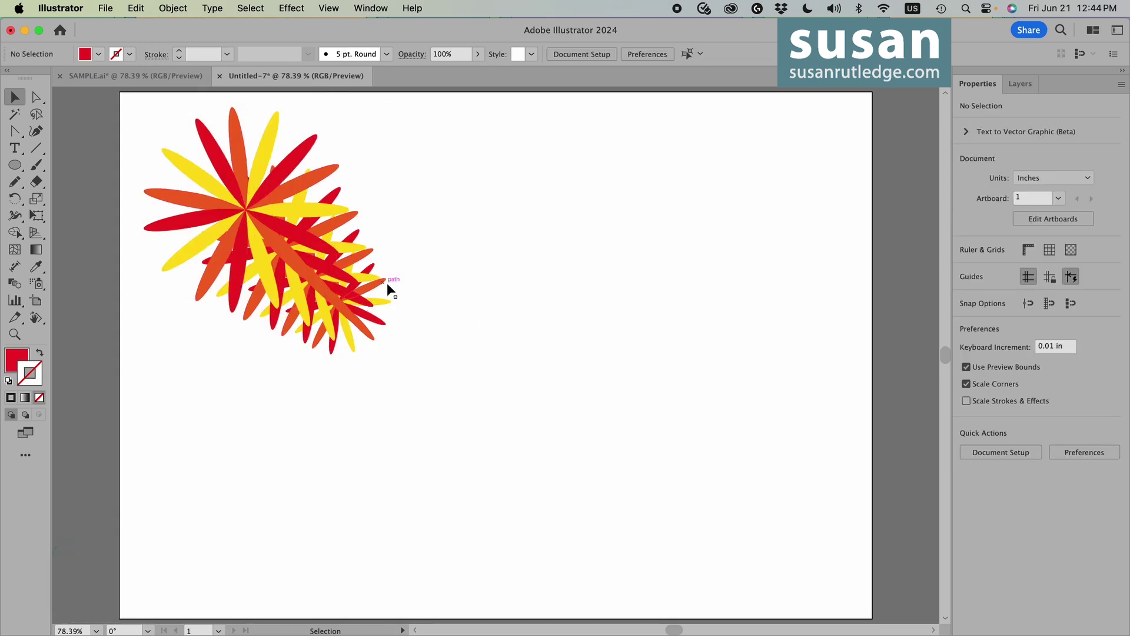
Rename the four flower groups in Layer 2 as 1, 2, 3 and 4, from the lowest to the highest in the stack.
left_click(1017, 85)
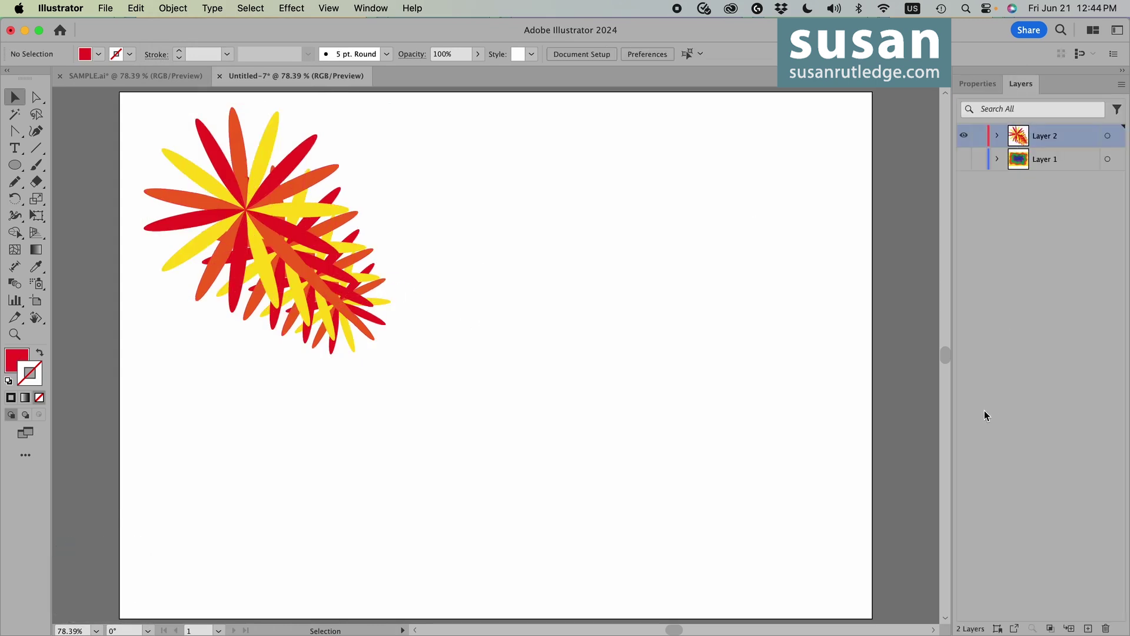
left_click(997, 136)
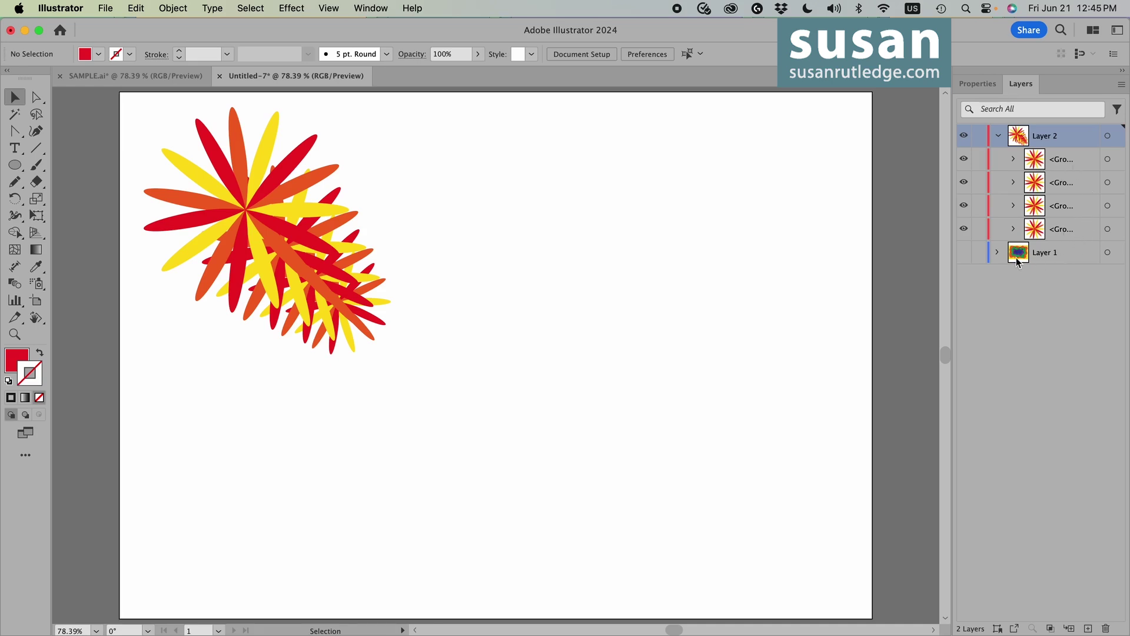
double_click(1063, 229)
type("1")
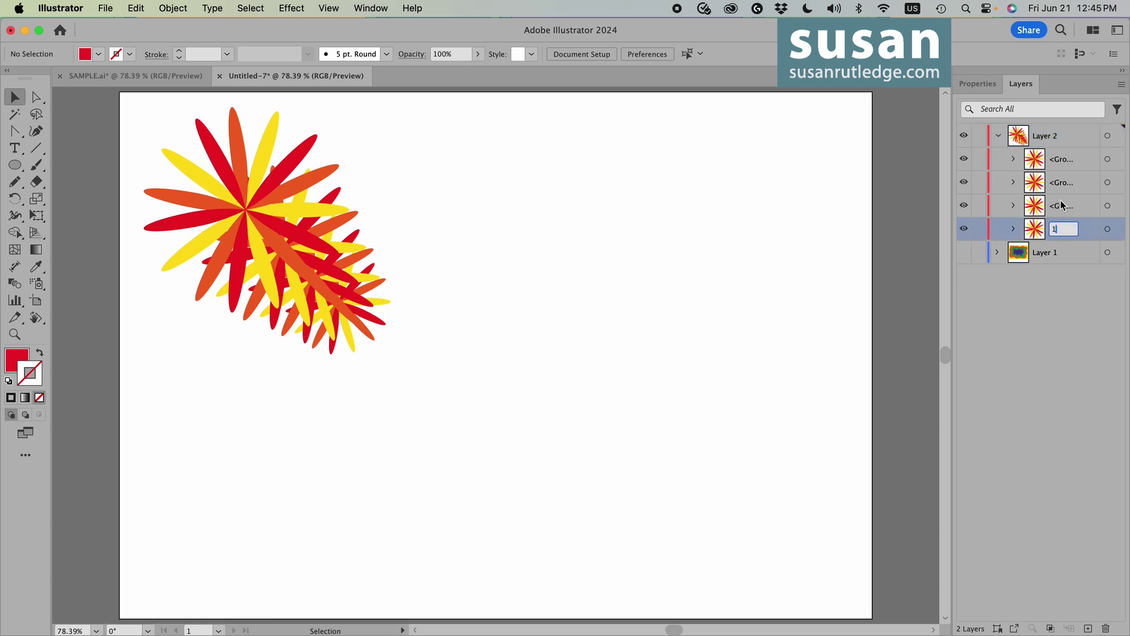
double_click(1061, 207)
double_click(1059, 186)
type("3")
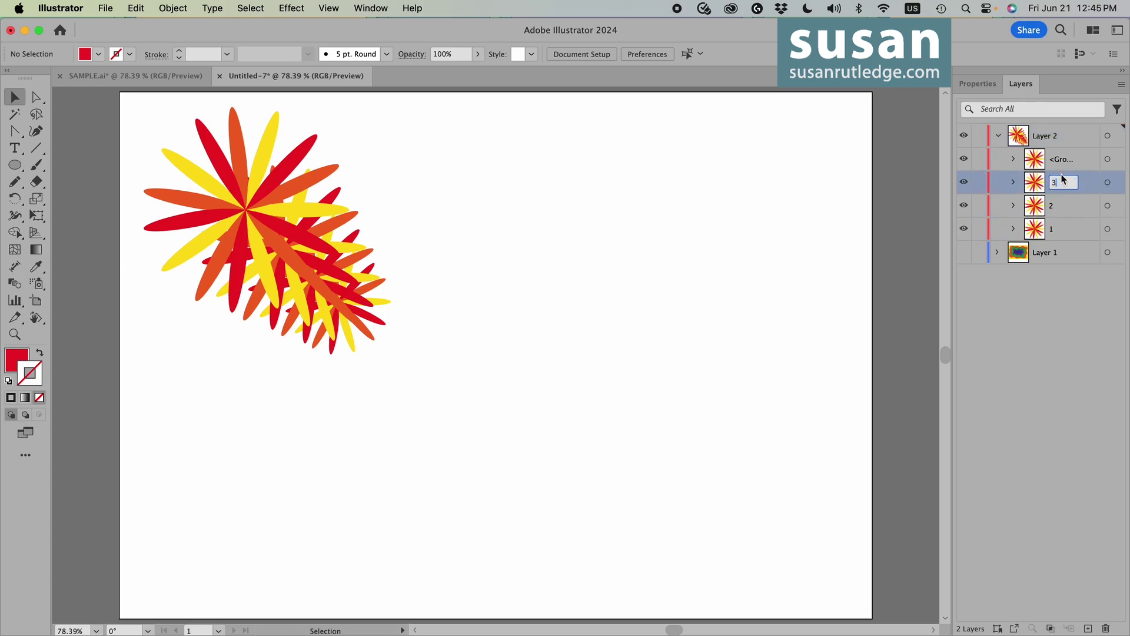
double_click(1062, 159)
type("4")
left_click(1038, 336)
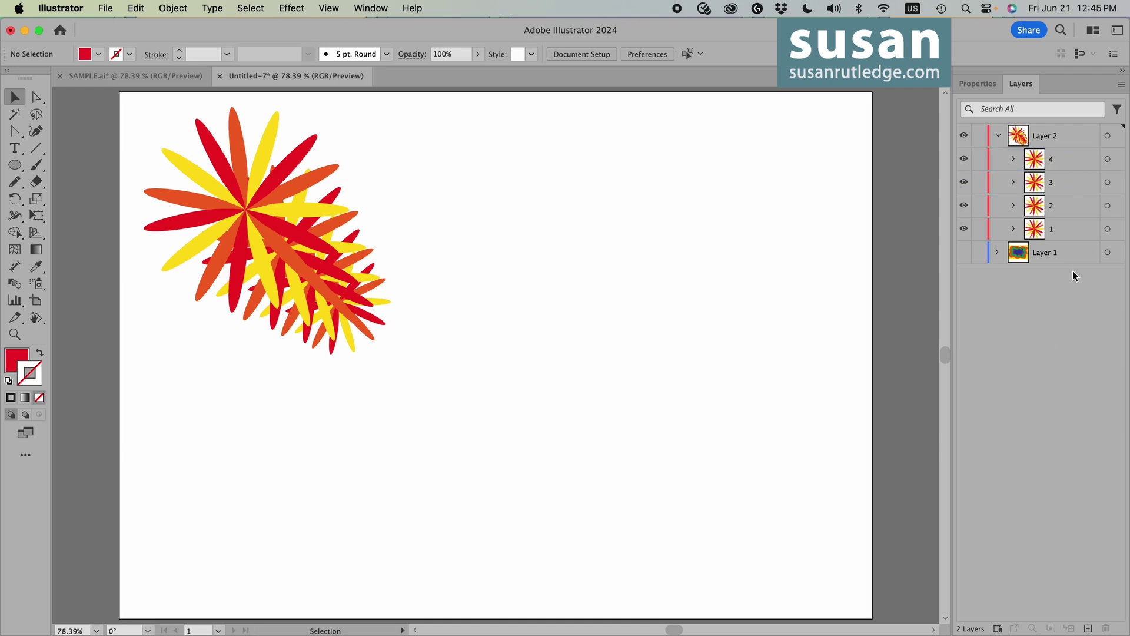
Delete flower group 2 from Layer 2.
left_click(1107, 206)
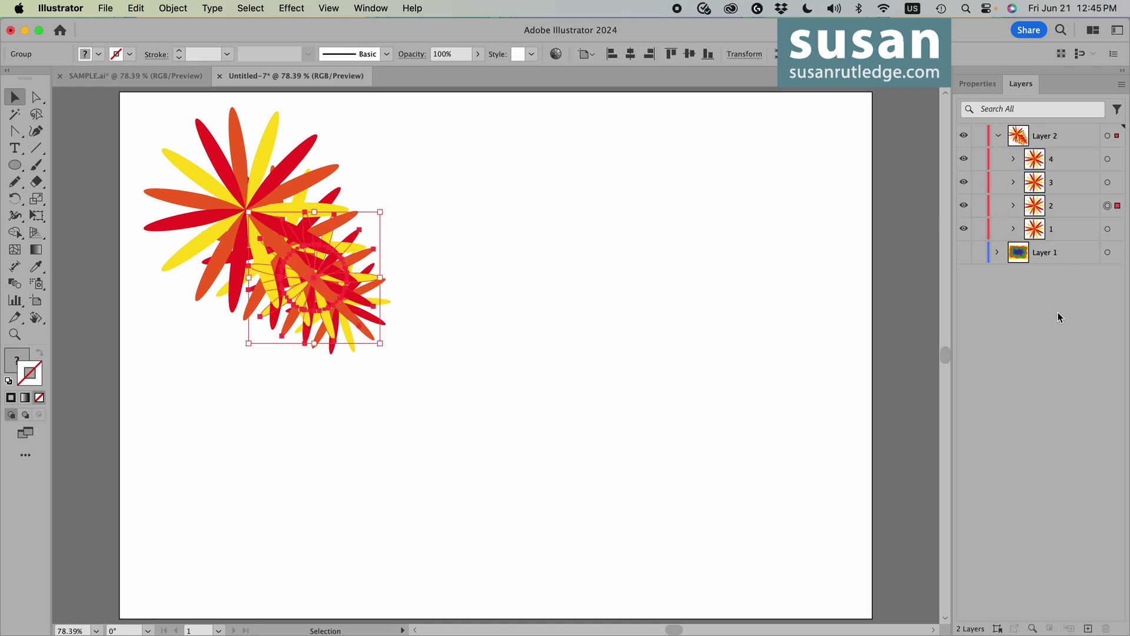
key("Delete")
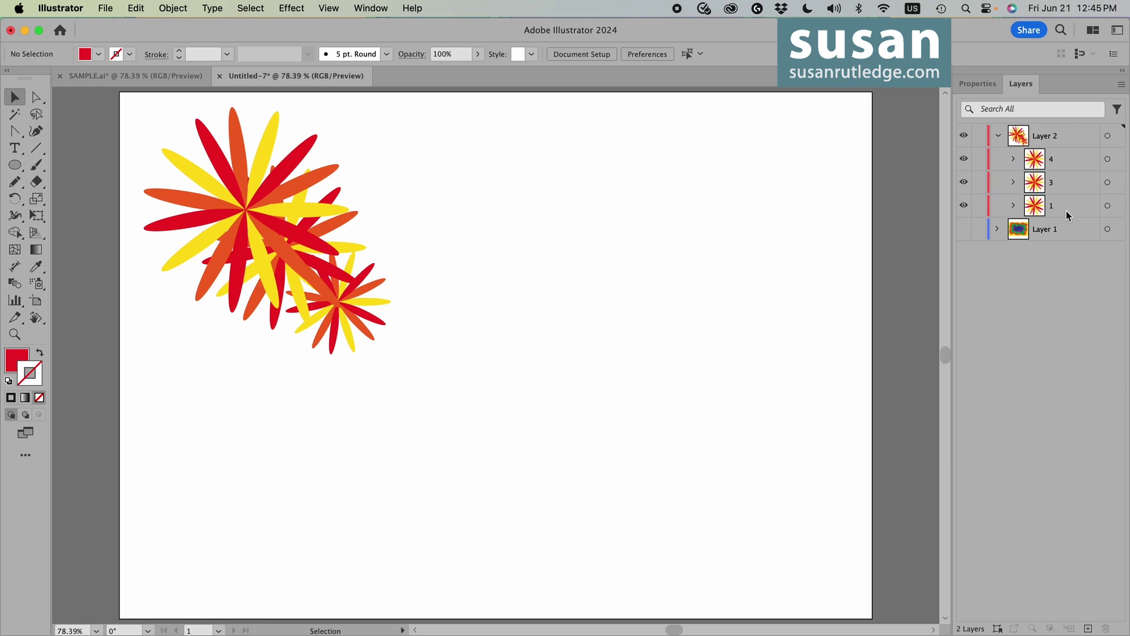
Reorder the Layer 2 flower groups as 1, 3, 4 from front to back, and center all three horizontally and vertically on the artboard.
left_click_drag(1075, 204, 1070, 153)
left_click_drag(1068, 207, 1066, 180)
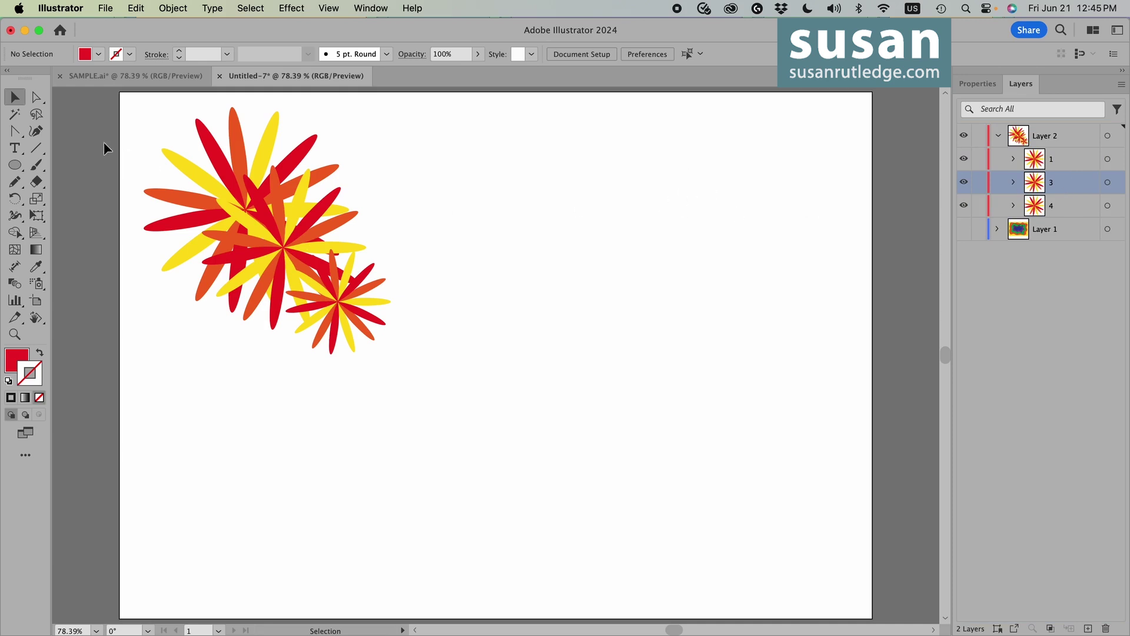
left_click_drag(151, 109, 419, 367)
left_click(978, 83)
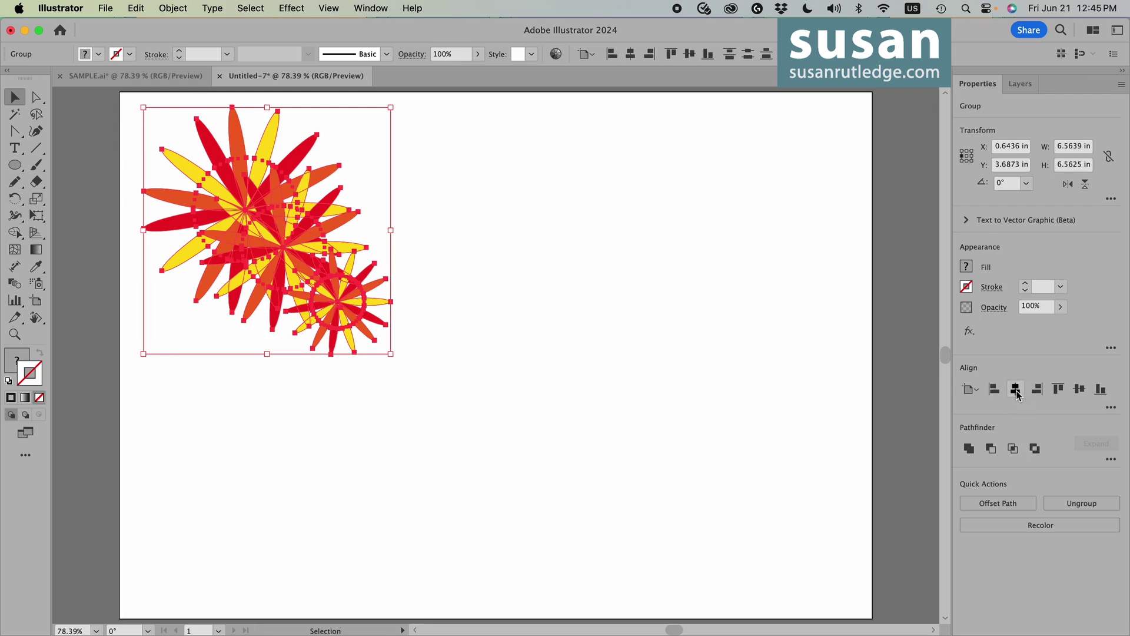
left_click(1015, 390)
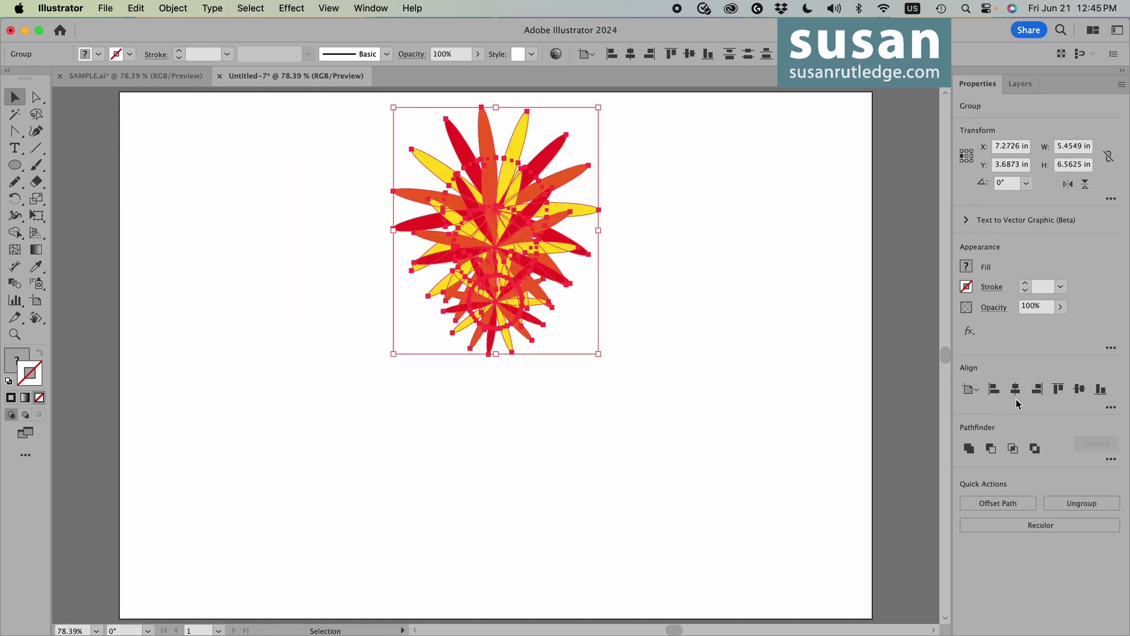
left_click(1079, 389)
left_click(680, 399)
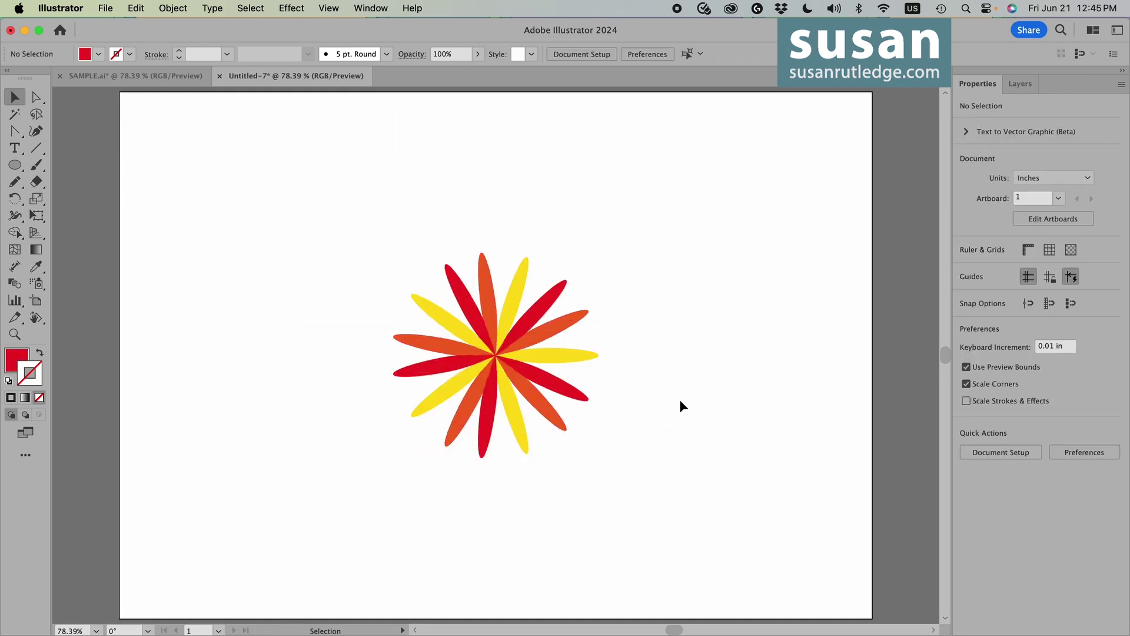
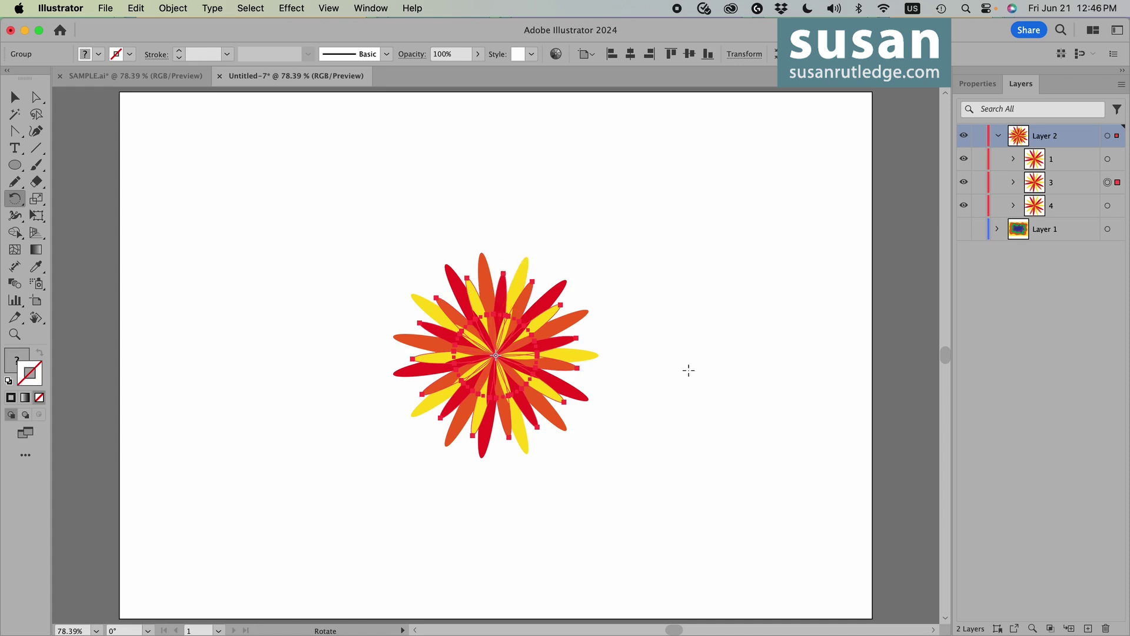
Rotate flower group 1 about 14° counterclockwise around its center so its petals are offset from the larger flowers, and deselect it.
left_click(1107, 159)
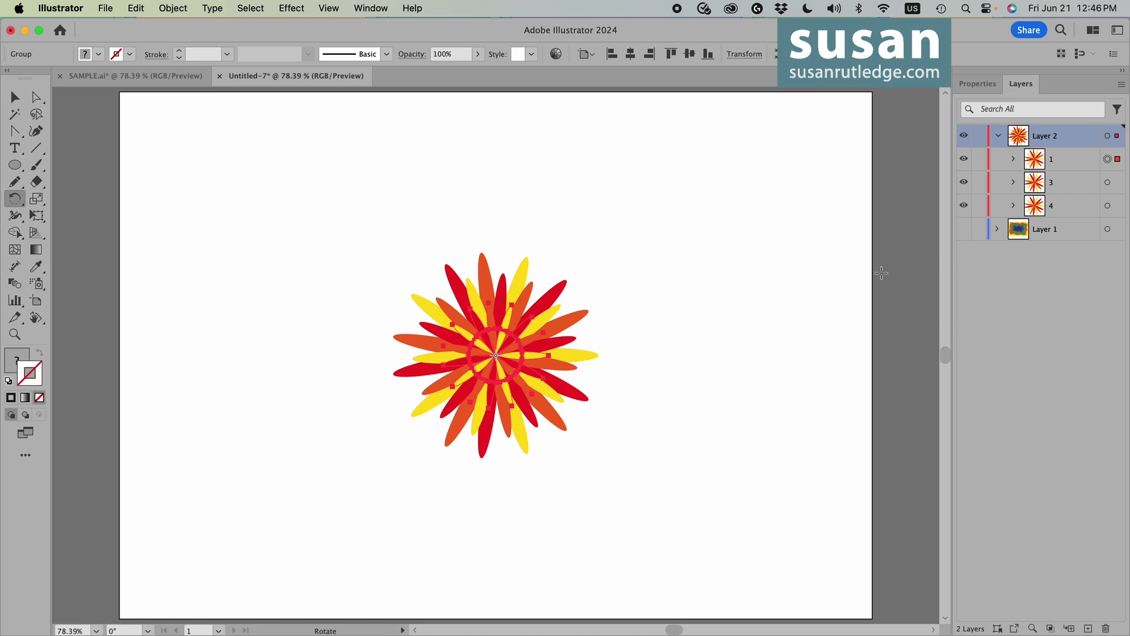
left_click_drag(546, 361, 524, 347)
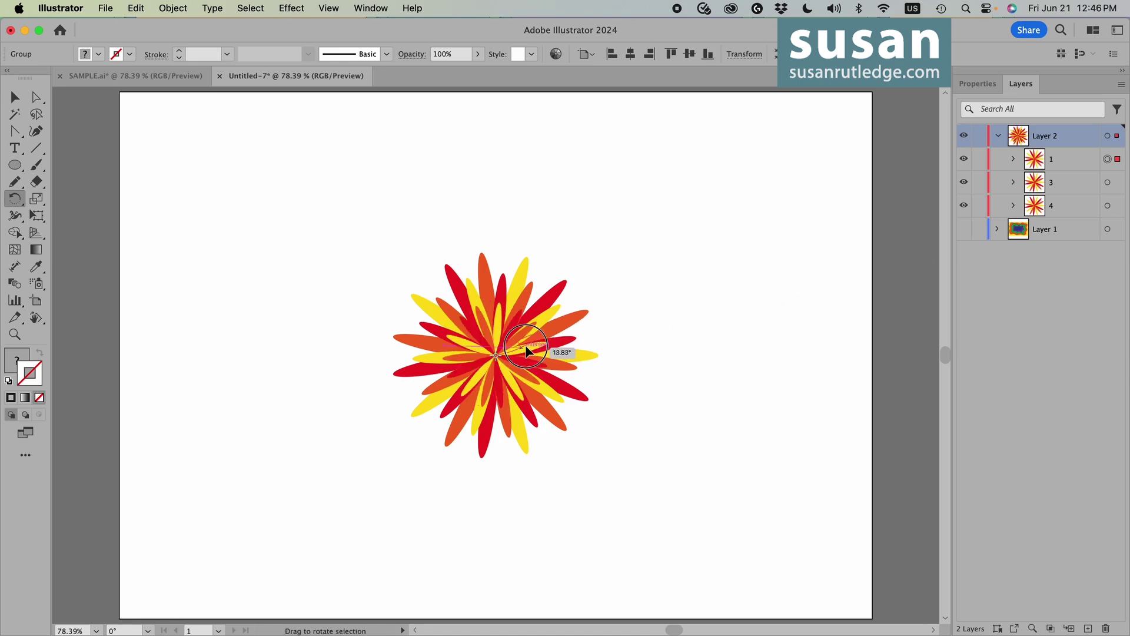
left_click(15, 96)
left_click(610, 178)
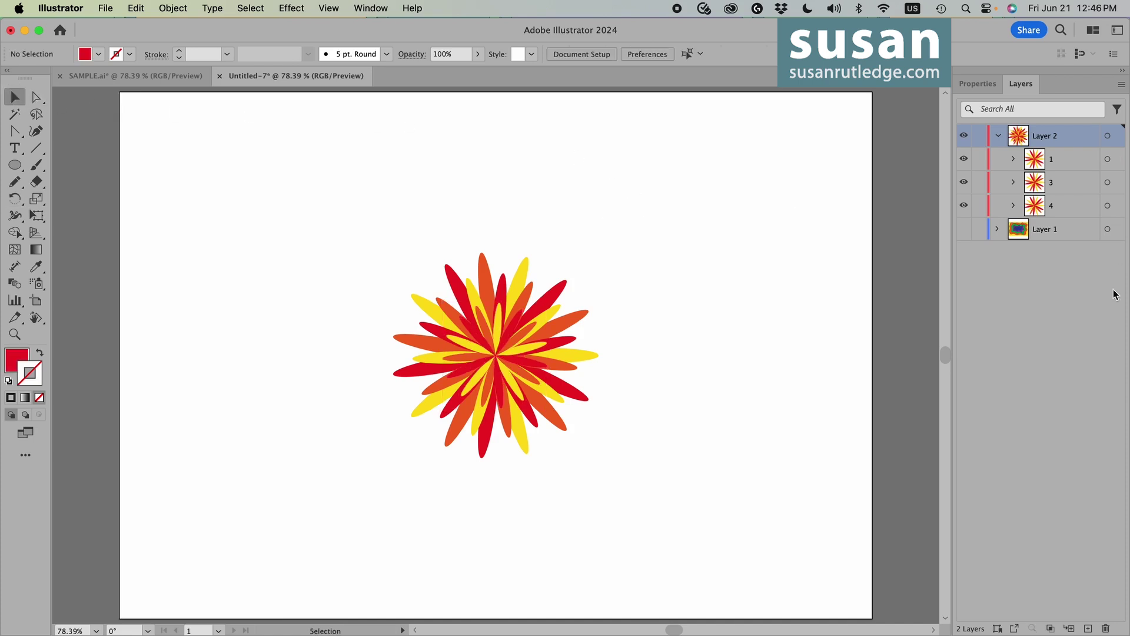
Apply a Multiply drop shadow to flower group 4 with 100% opacity, 0.1 in offsets and 0.1 in blur.
left_click(1108, 206)
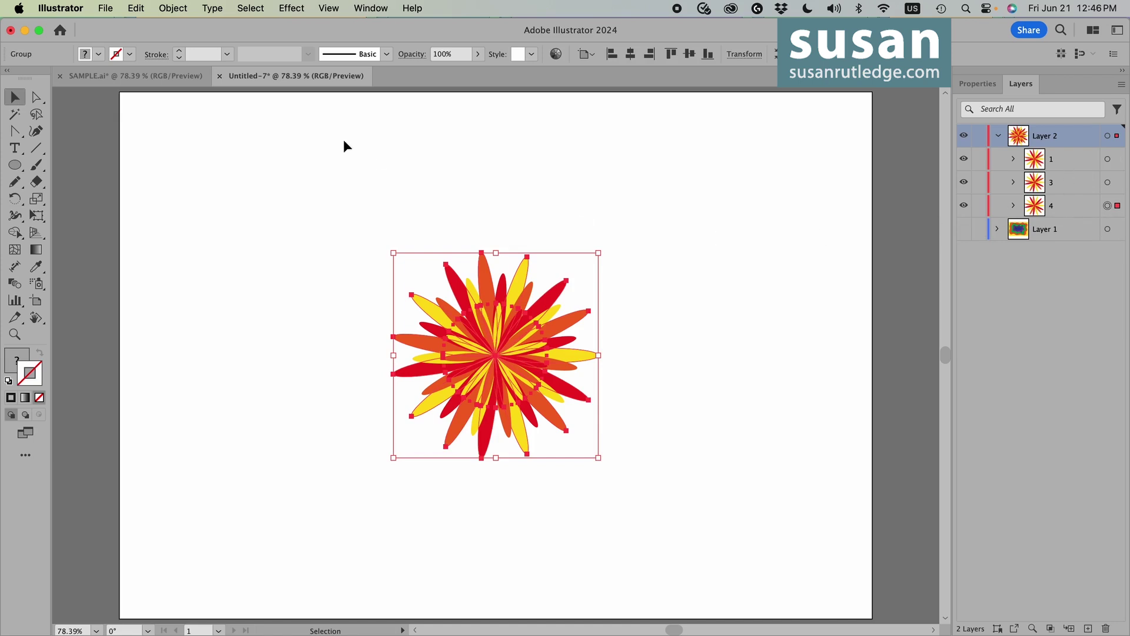
left_click(294, 9)
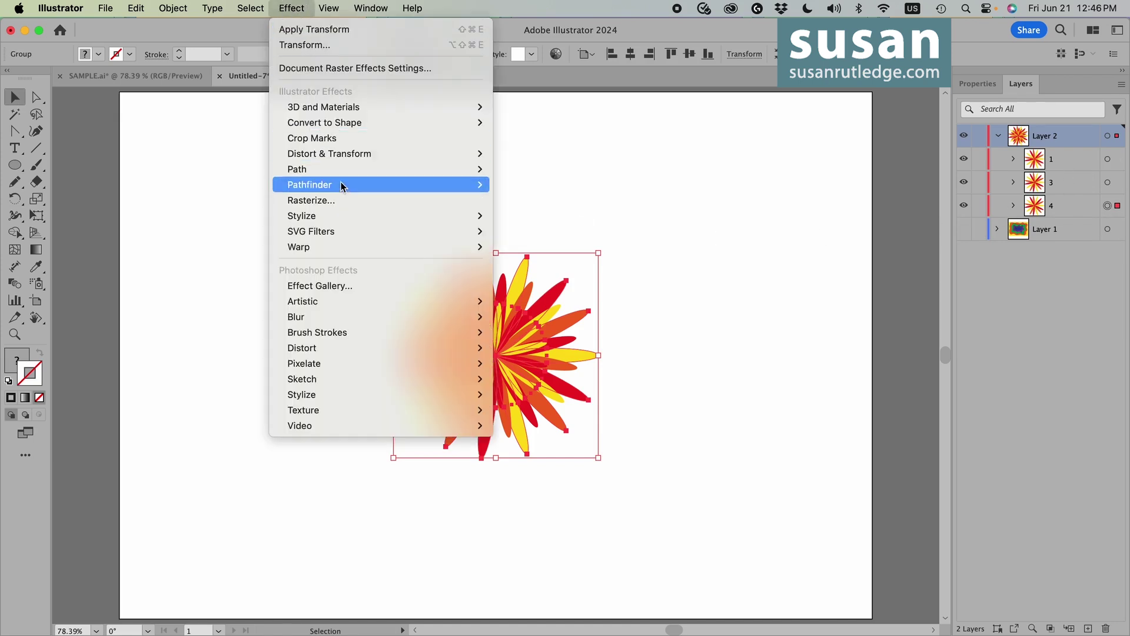
mouse_move(345, 217)
left_click(508, 218)
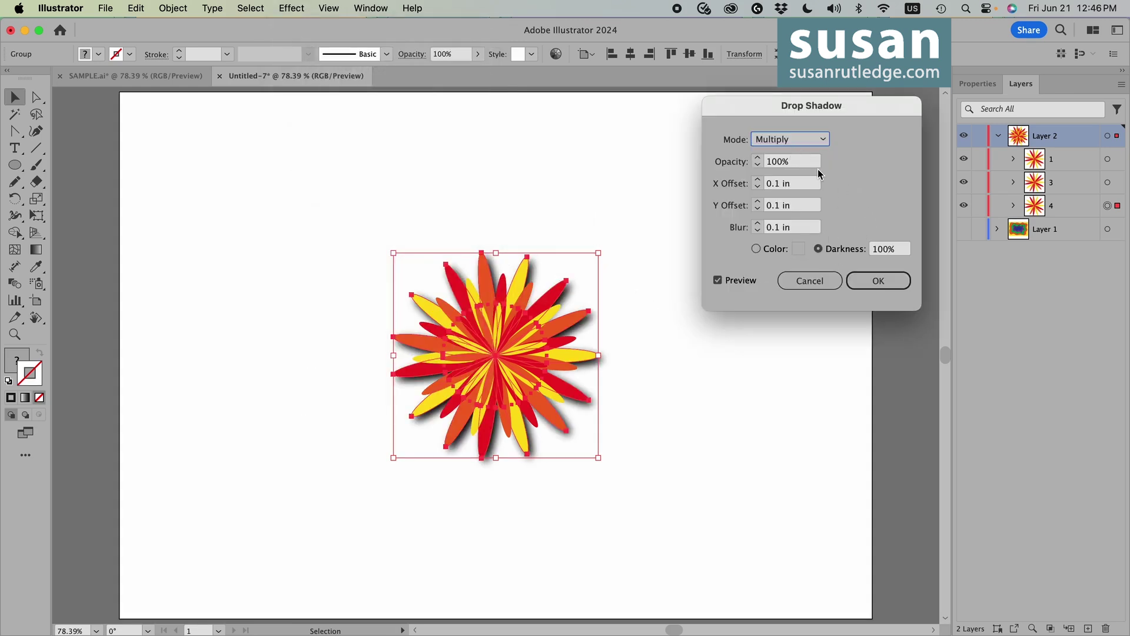
left_click(894, 280)
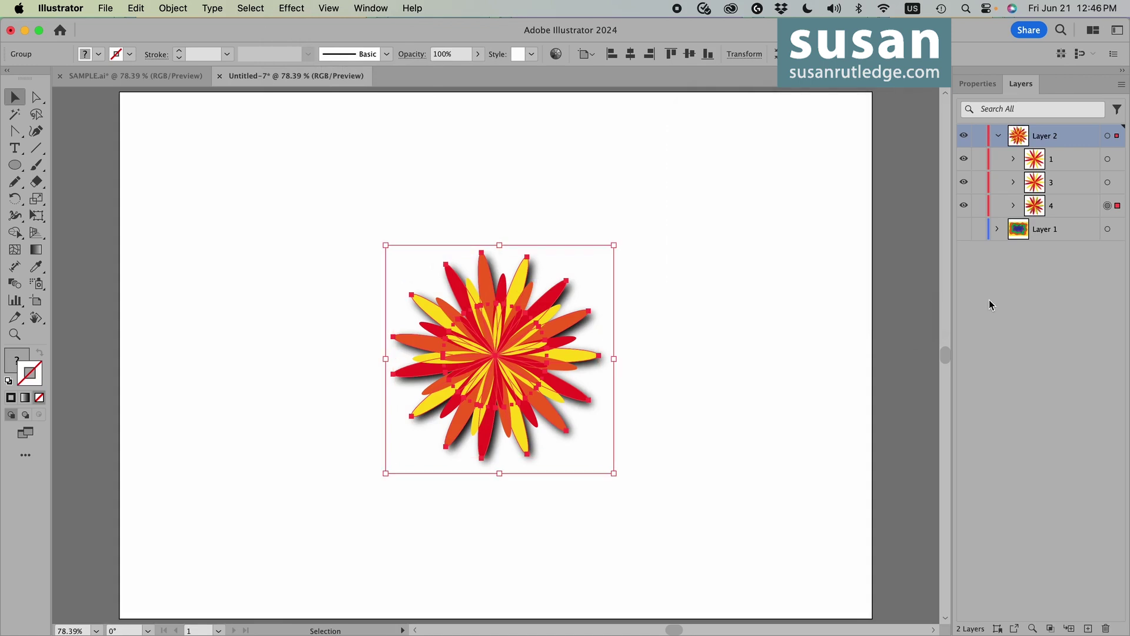
Apply a smaller, softer Multiply drop shadow to flower groups 1 and 3 with 50% opacity and 0.05 in X and Y offsets.
left_click(1107, 183)
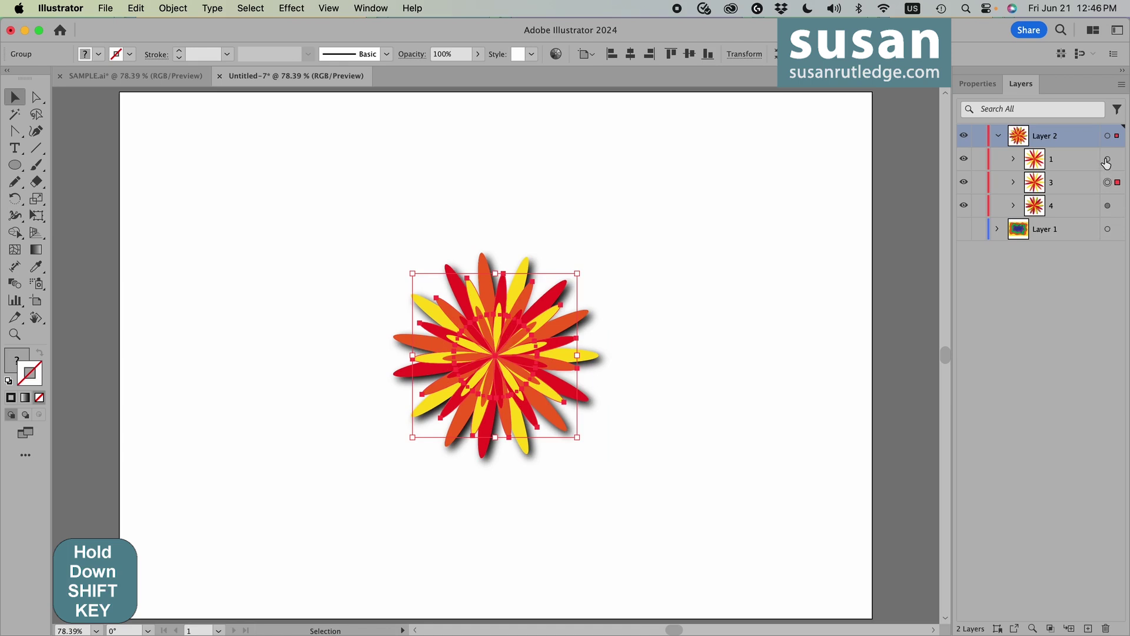
left_click(1107, 160, "shift")
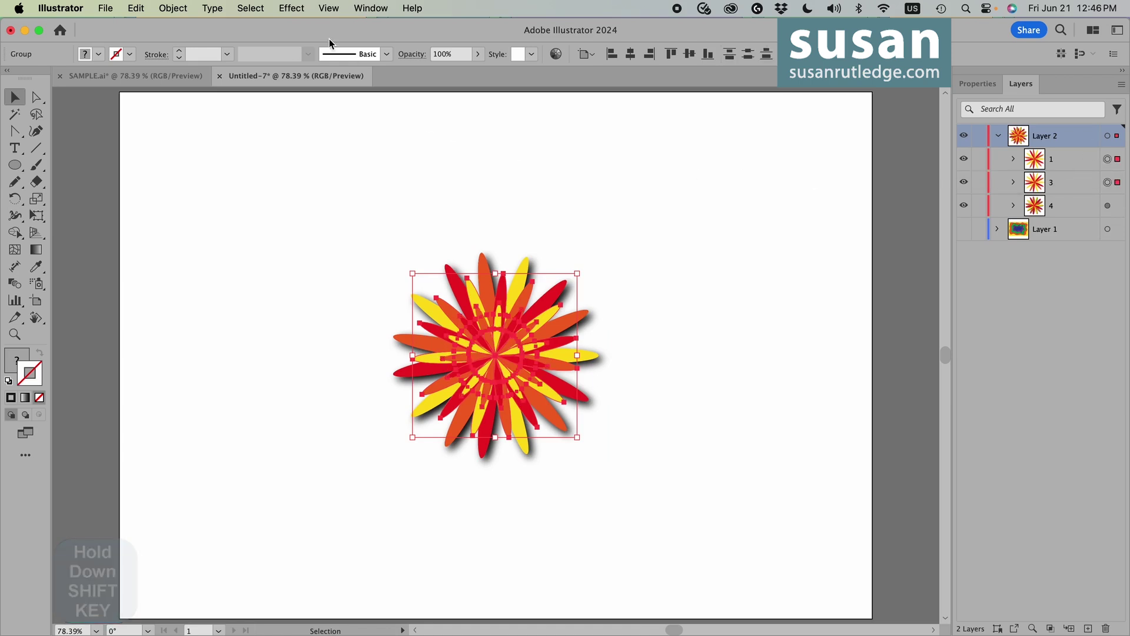
left_click(291, 8)
mouse_move(362, 217)
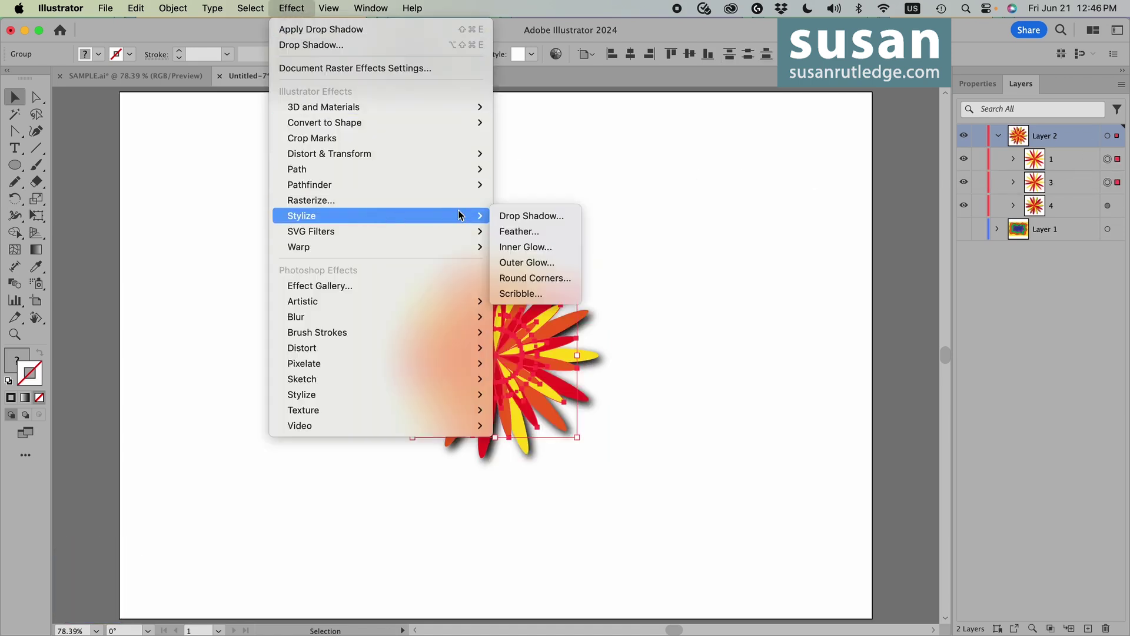
left_click(510, 216)
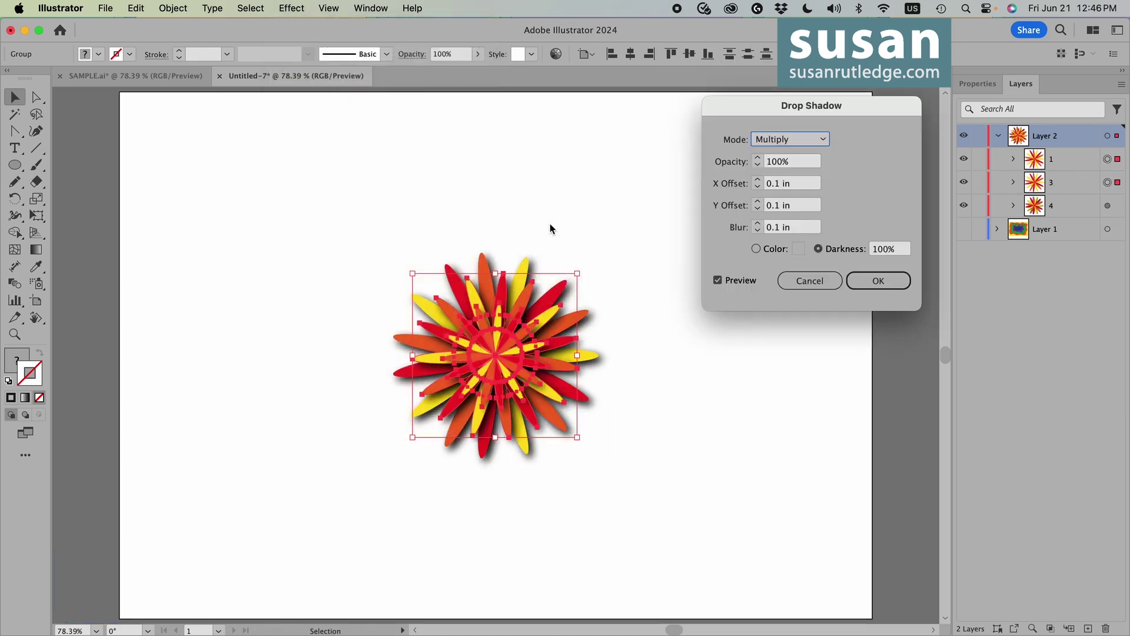
double_click(795, 163)
type("50")
key("Tab")
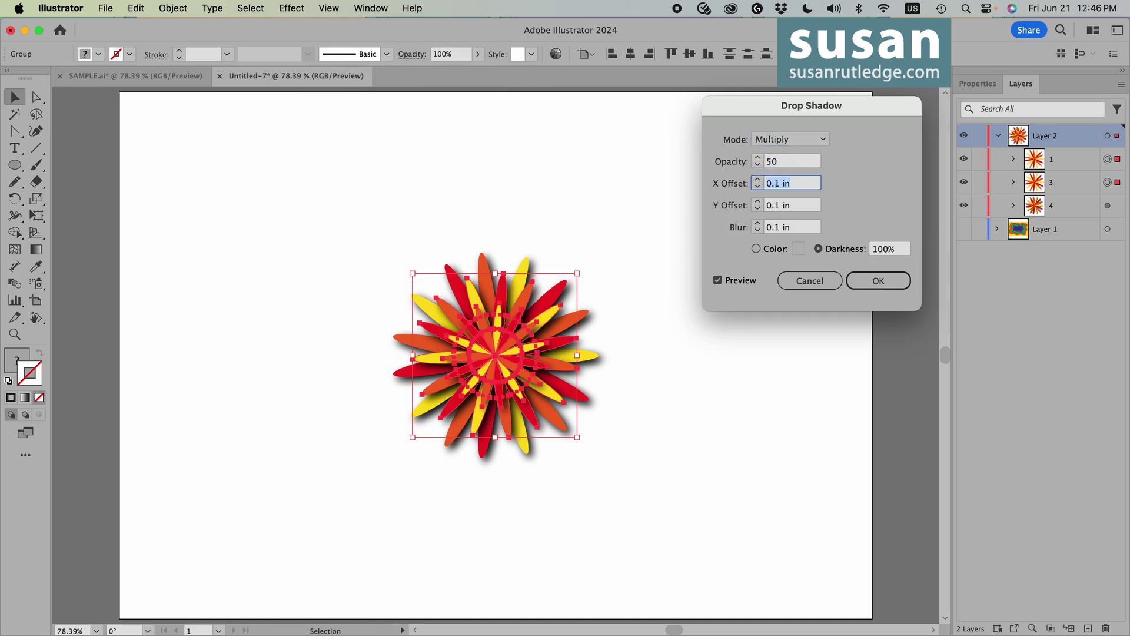
type(".05")
key("Tab")
type(".")
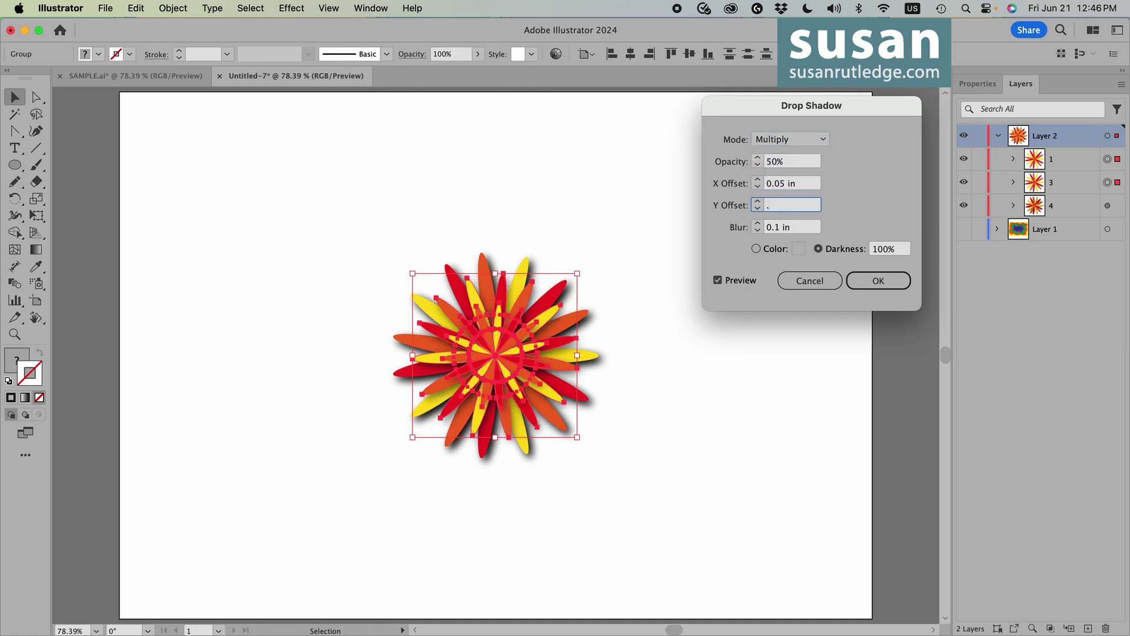
type("05")
key("Tab")
type(".")
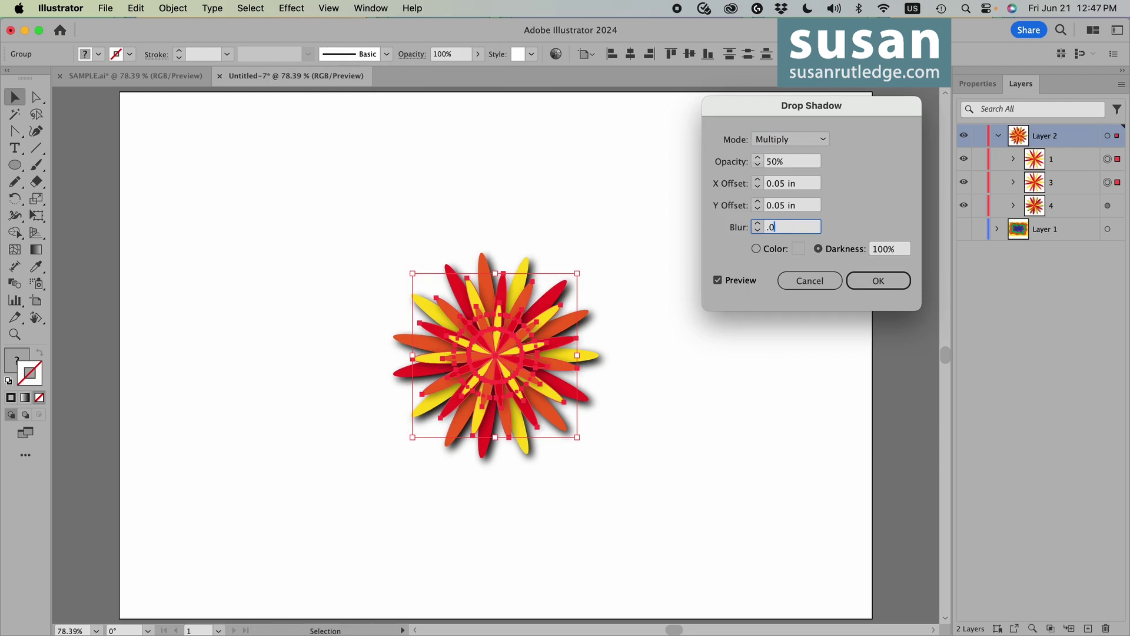
left_click(878, 280)
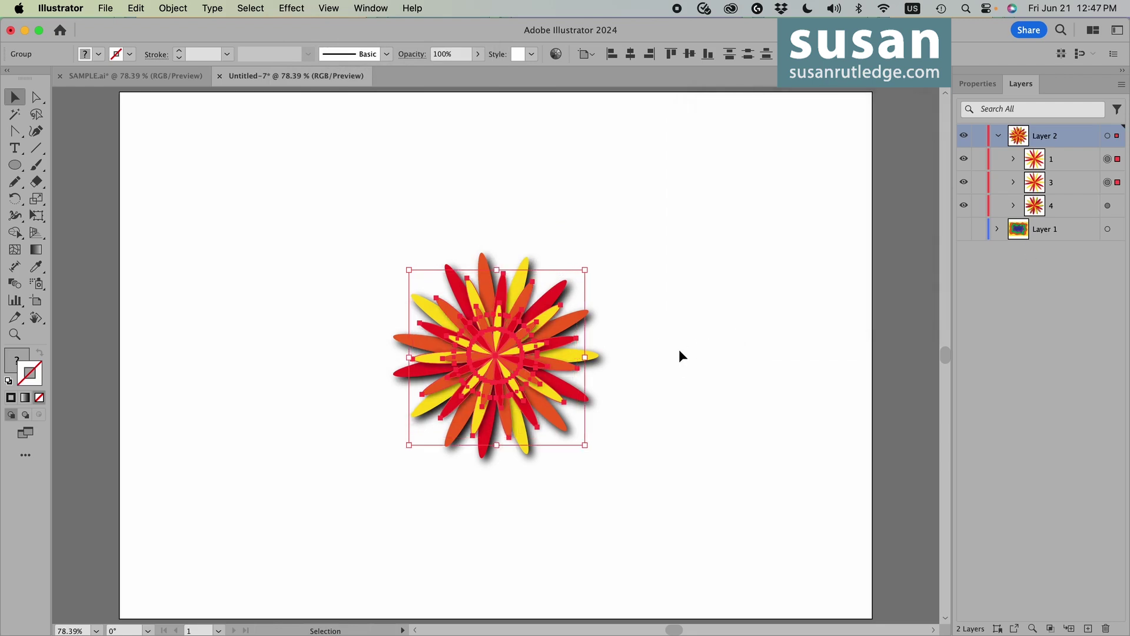
Group the three flower layers into one flower, move it to the artboard's upper-left corner, and deselect it.
left_click_drag(383, 238, 627, 494)
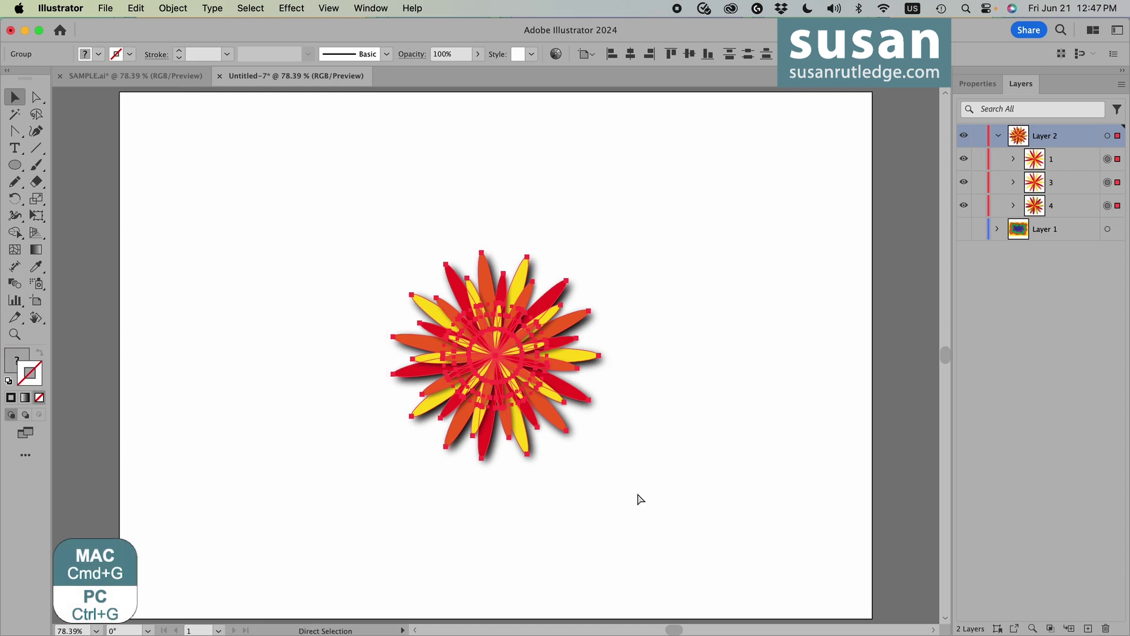
key("super+g")
left_click(637, 489)
left_click_drag(501, 360, 238, 218)
left_click(400, 312)
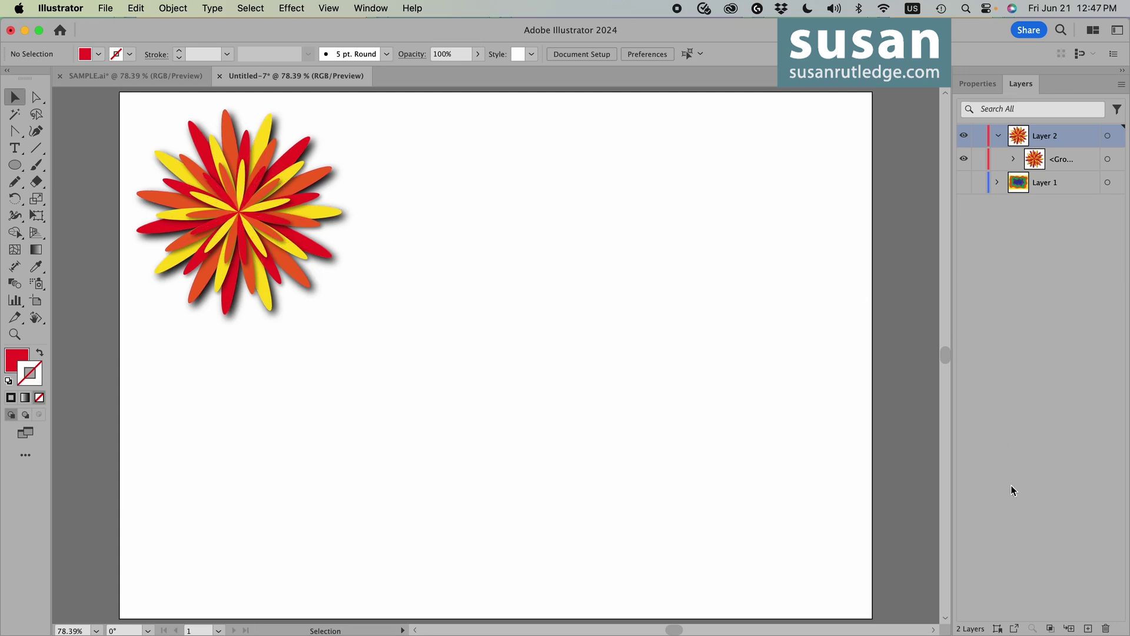
Add a new layer above Layer 2 and create a red rectangle 3.25 in wide to the right of the flower.
left_click(1088, 628)
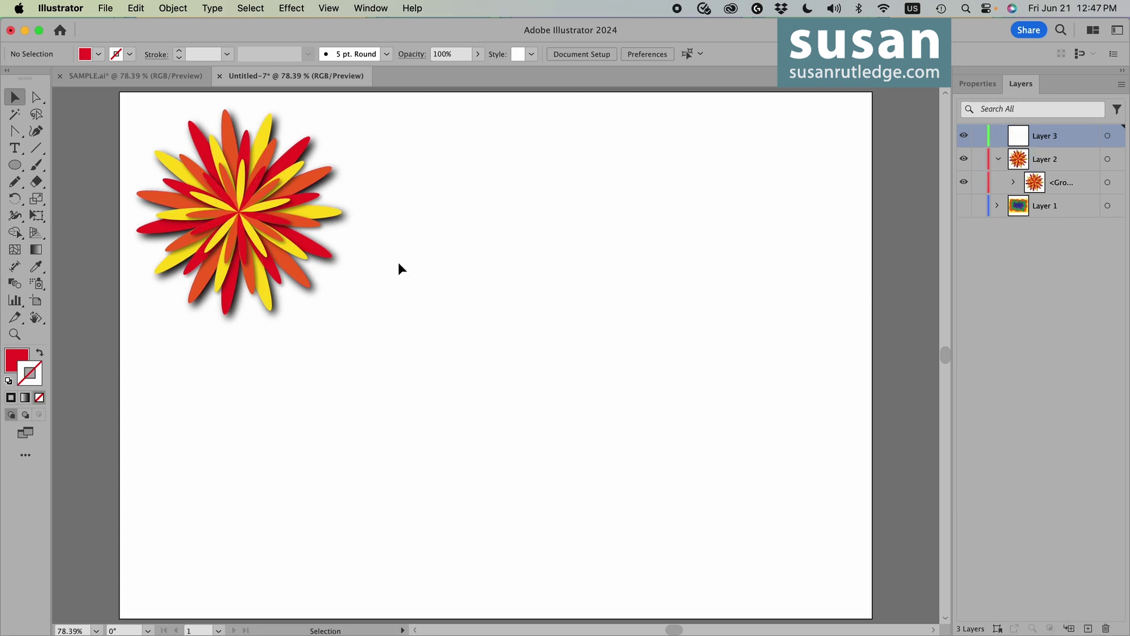
left_click(14, 166)
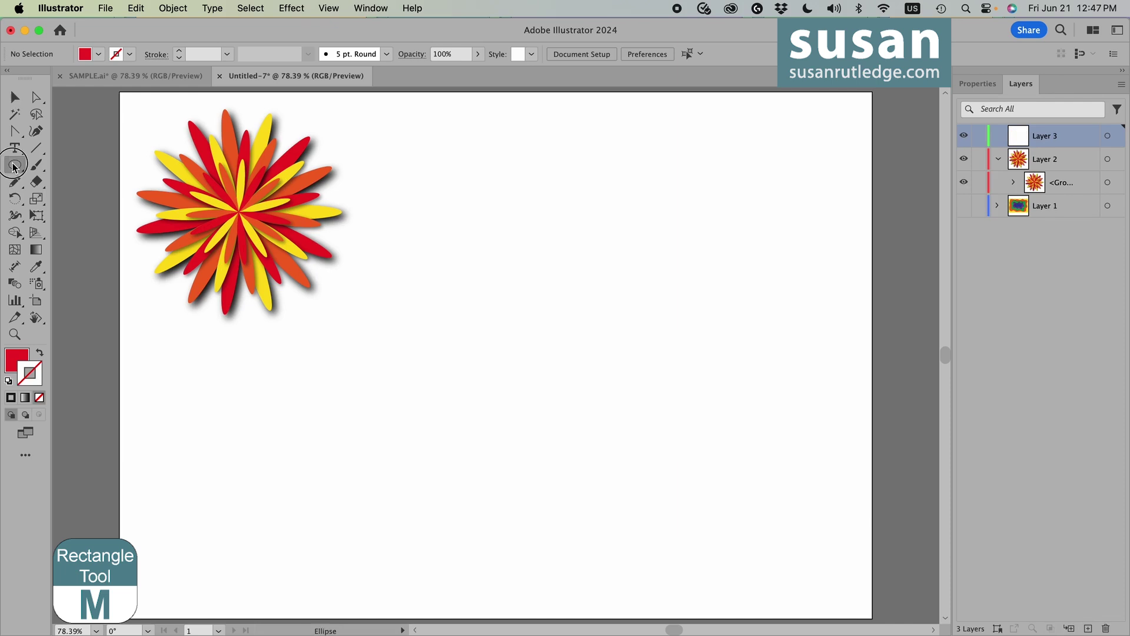
left_click_drag(14, 166, 88, 163)
left_click(419, 218)
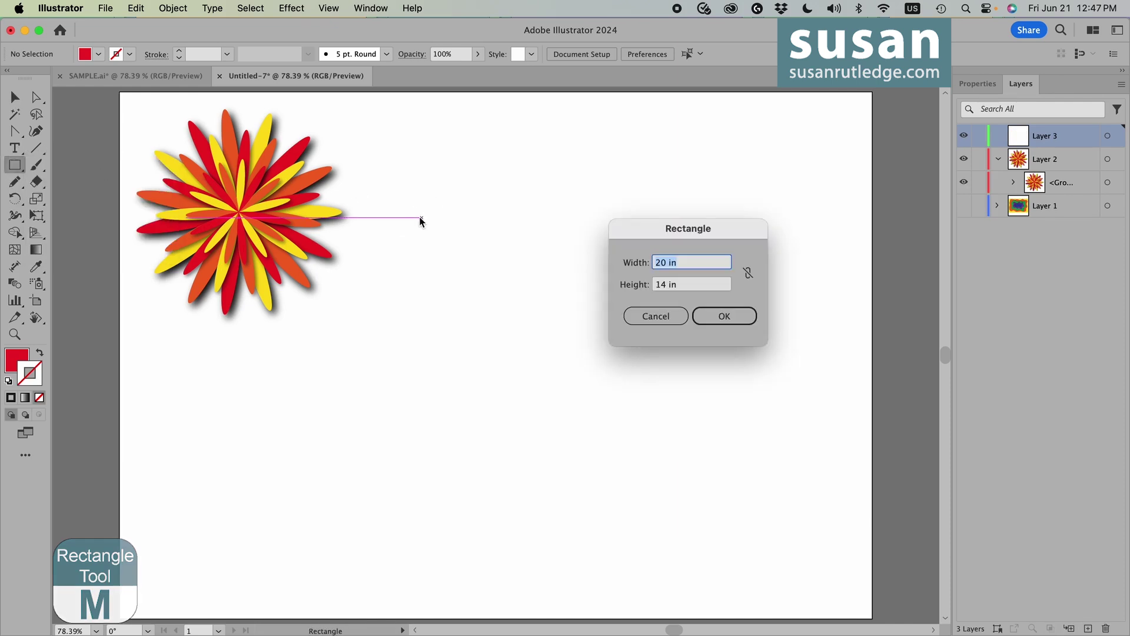
type("3.25")
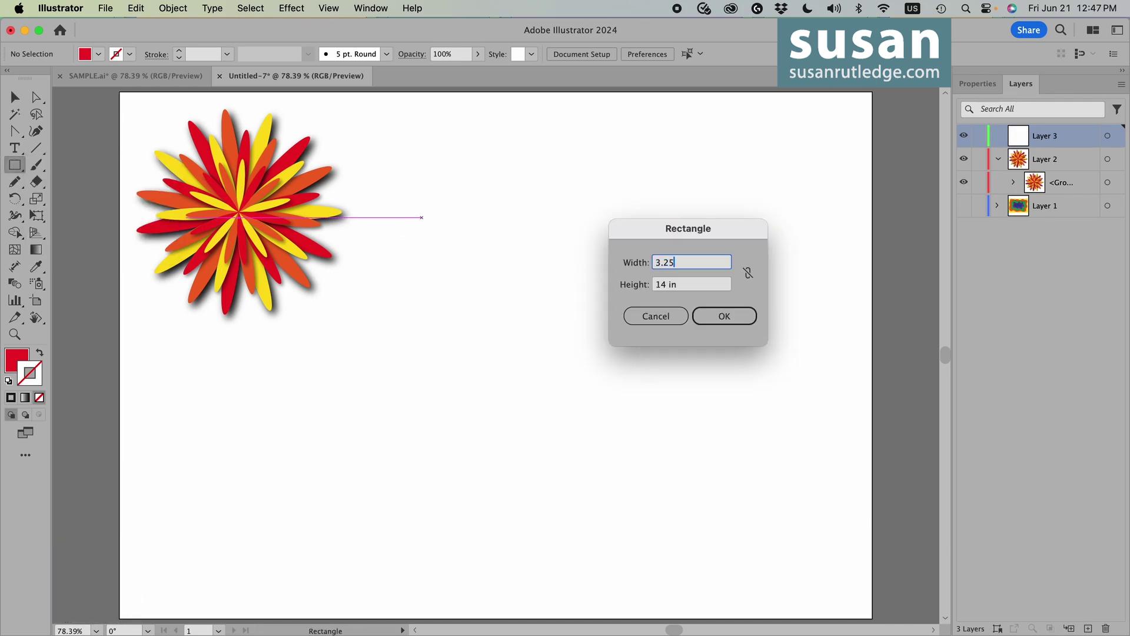
key("Tab")
type("1.")
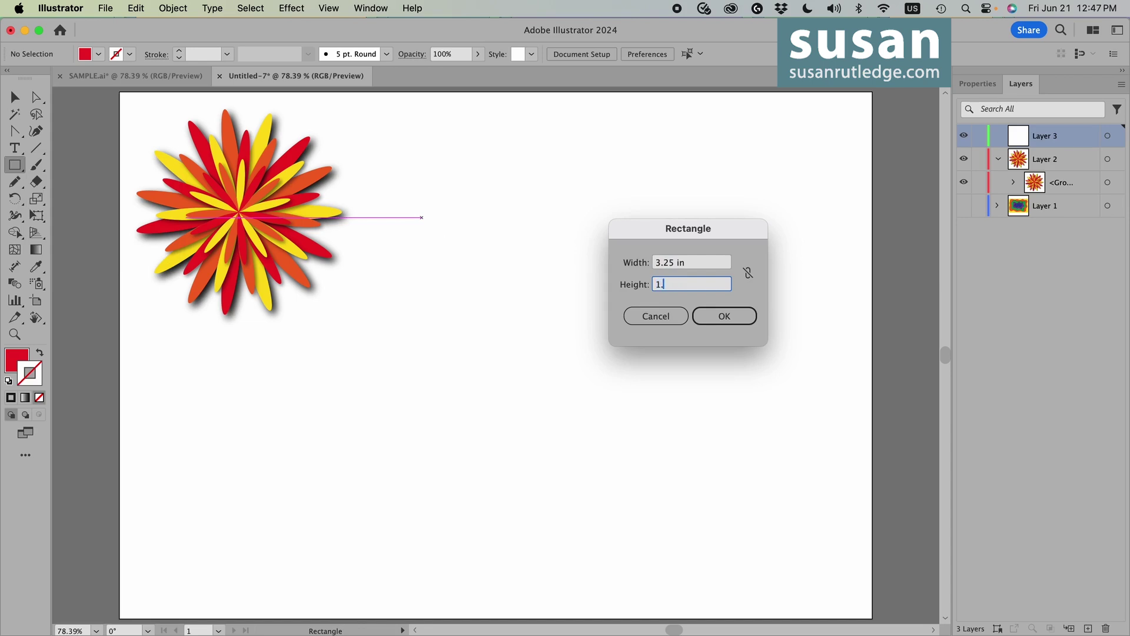
key("Return")
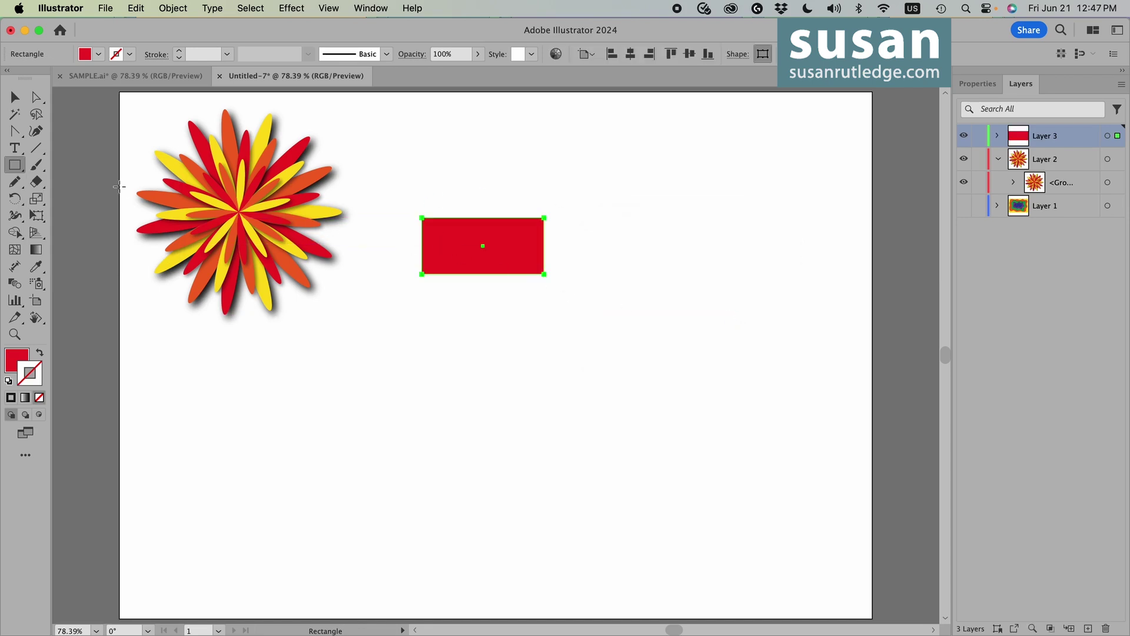
Round the rectangle's corners fully to a 0.75 in radius and rotate the rounded shape 45° about its center.
left_click(38, 97)
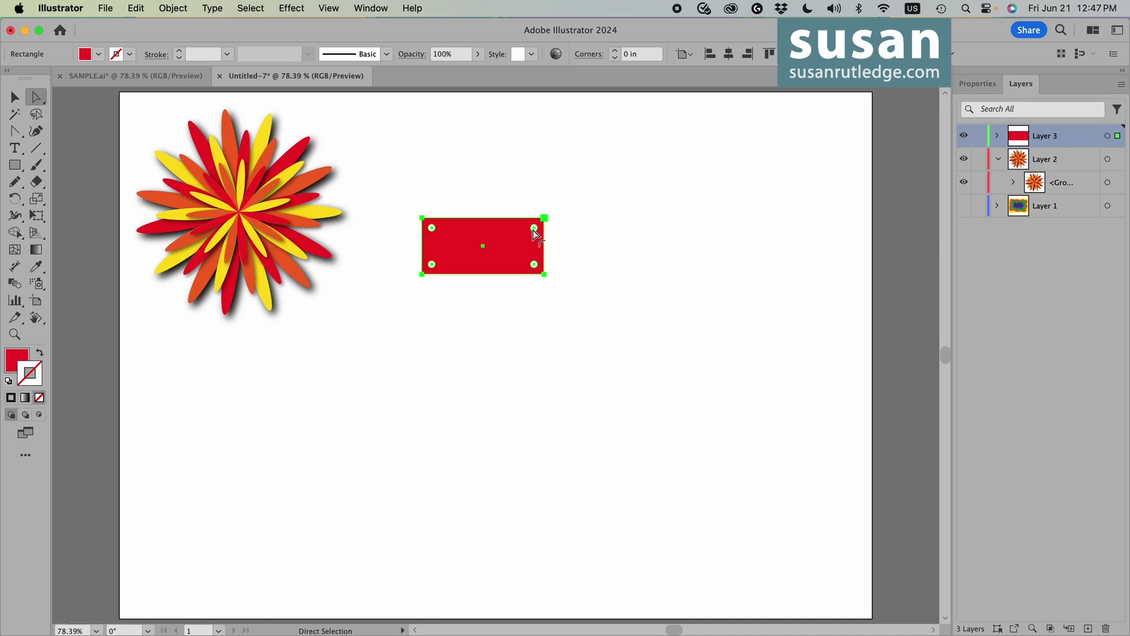
left_click_drag(534, 229, 494, 252)
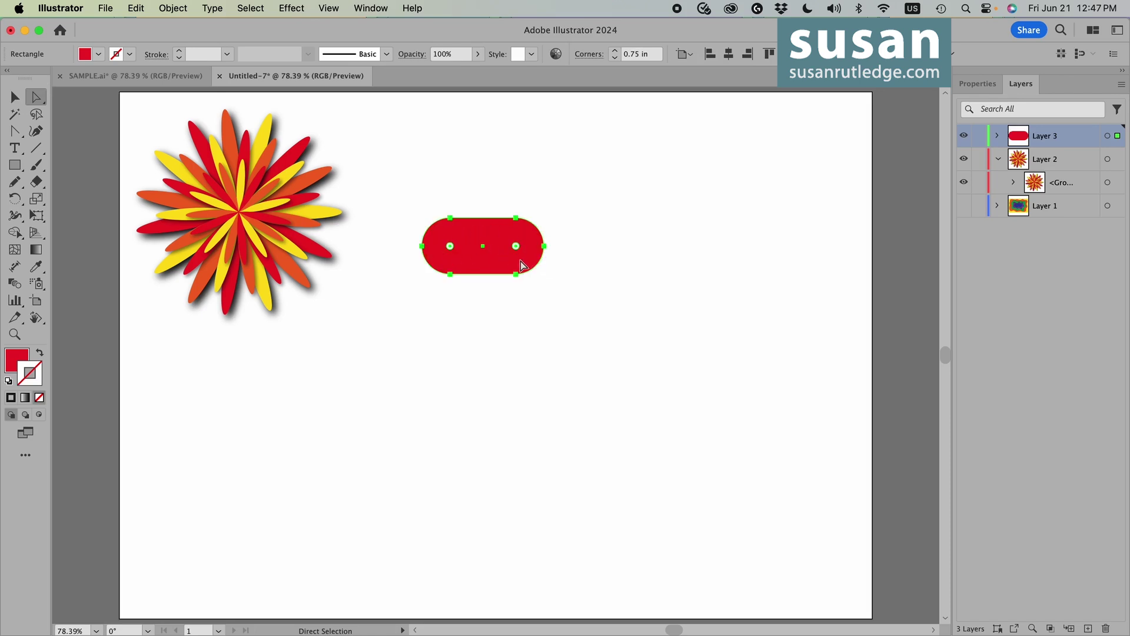
key("r")
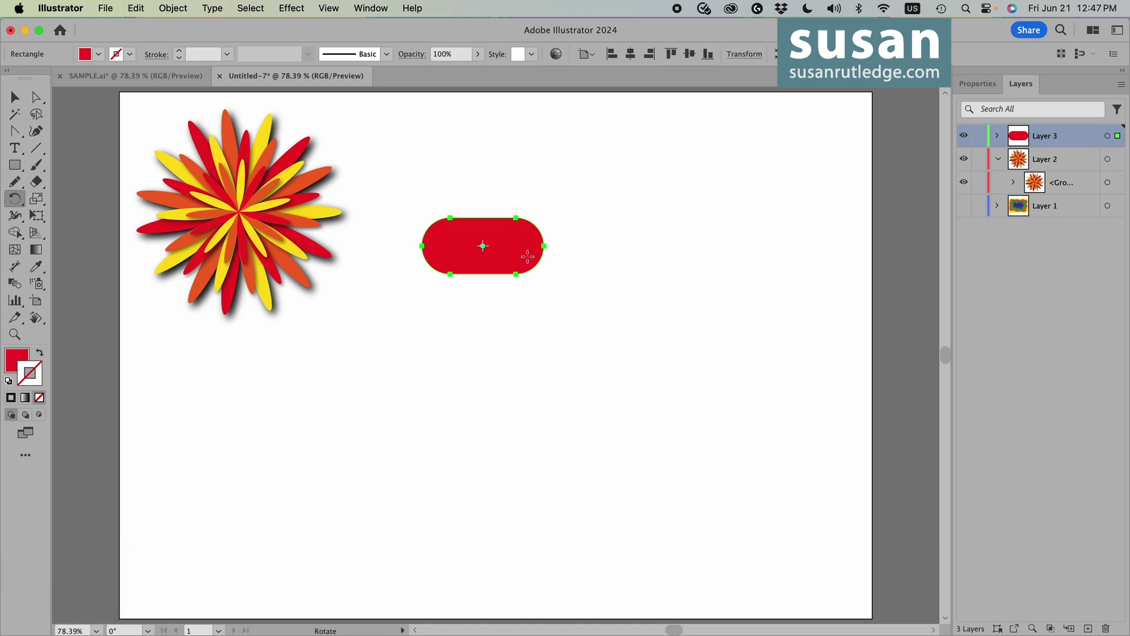
left_click_drag(528, 256, 524, 237)
key("shift")
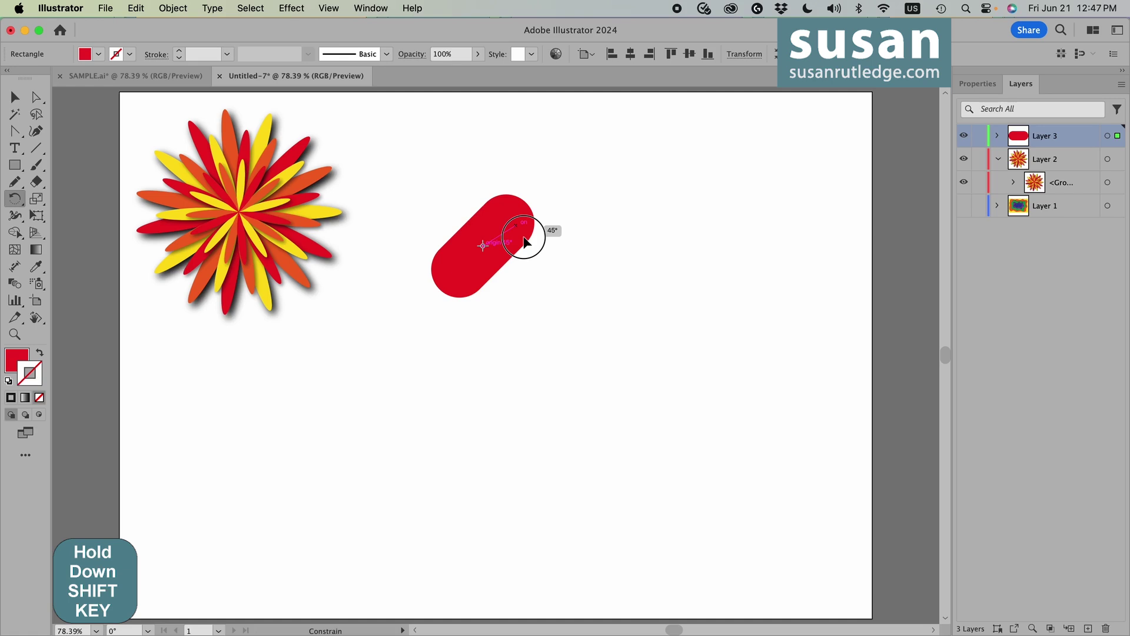
mouse_move(524, 241)
left_mouse_down()
mouse_move(530, 249)
mouse_move(517, 236)
left_mouse_up()
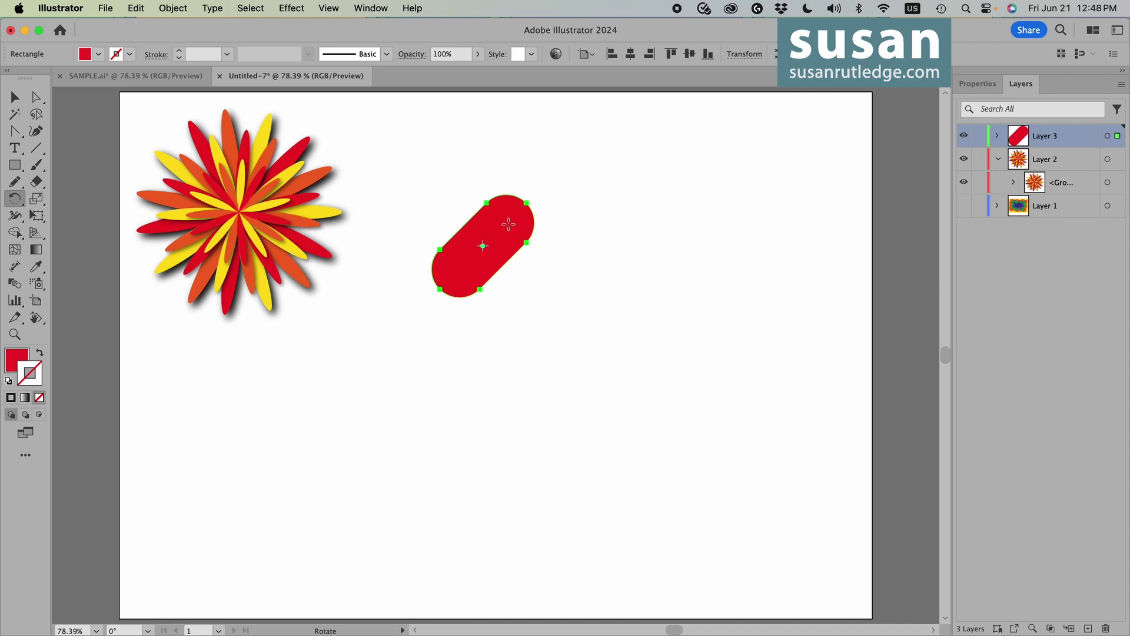
Make a copy of the rounded shape rotated -90° about its center to form a four-petal flower.
left_click(508, 224)
left_click_drag(509, 223, 513, 233)
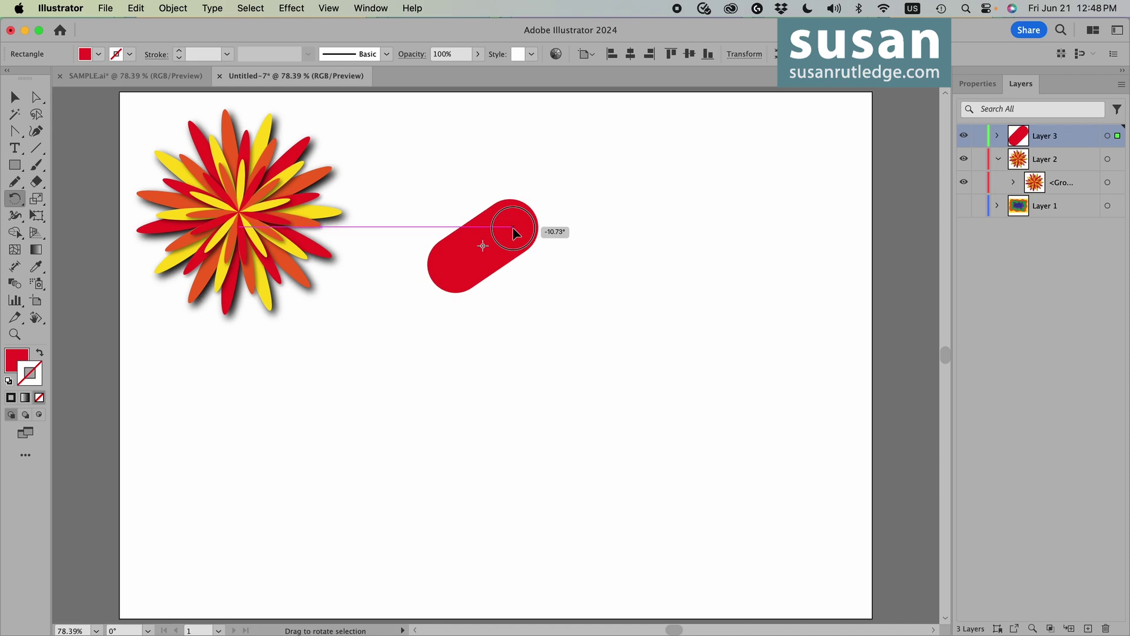
left_click_drag(513, 234, 514, 276)
key("alt")
key("shift")
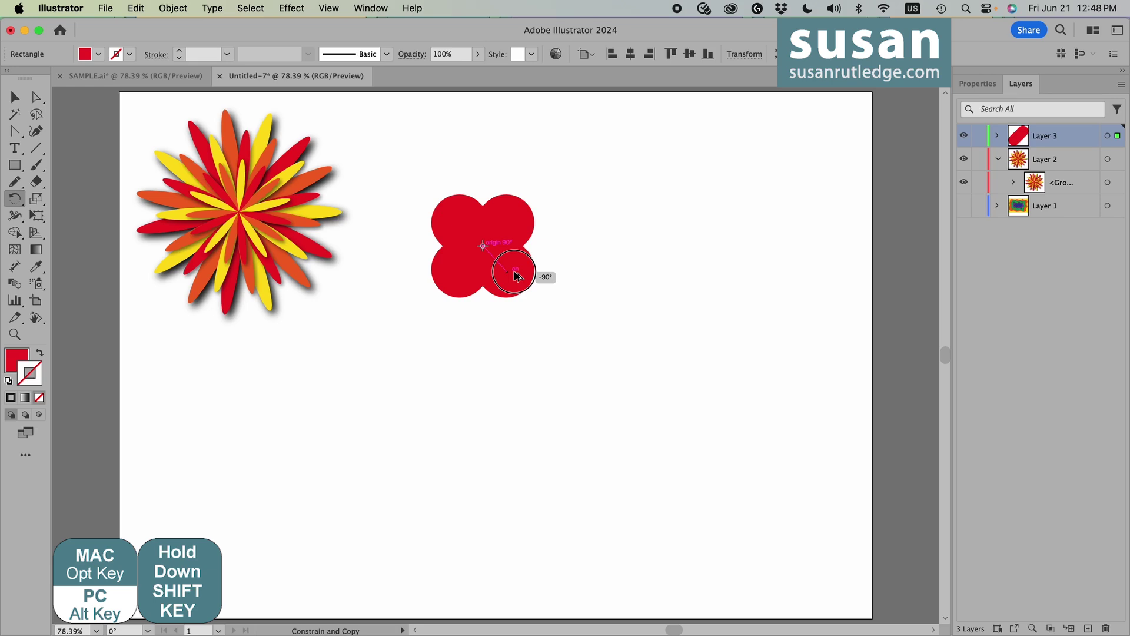
Place the -90° rotated copy and remove the two lower lobes of the crossed shapes with the Shape Builder tool.
left_click_drag(514, 276, 515, 275)
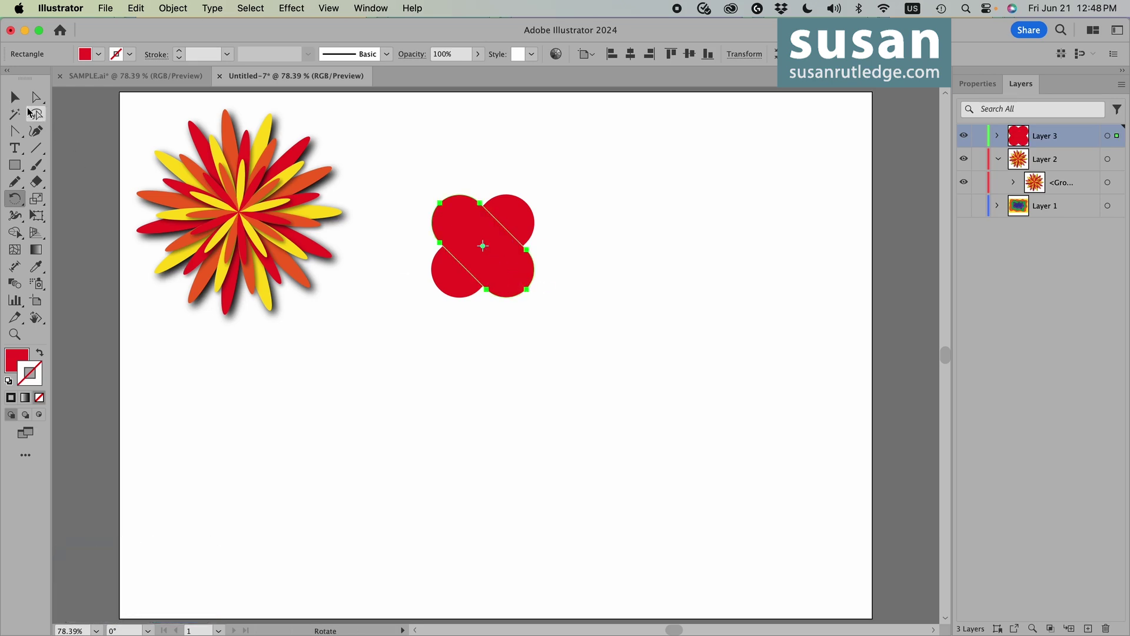
left_click(15, 97)
left_click_drag(419, 160, 565, 332)
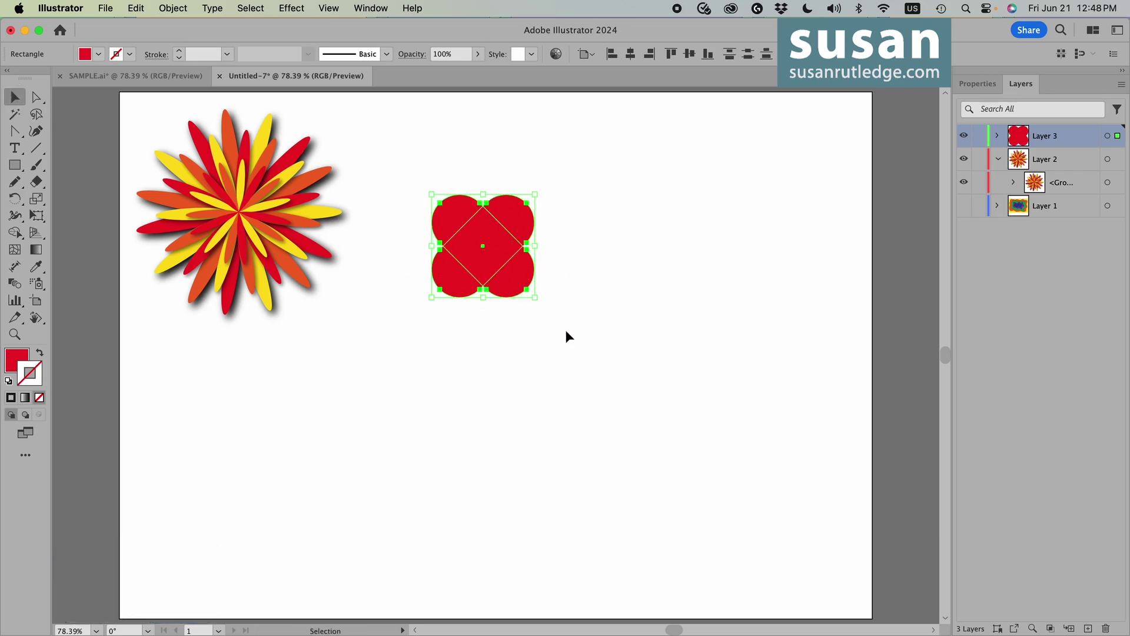
left_click(14, 233)
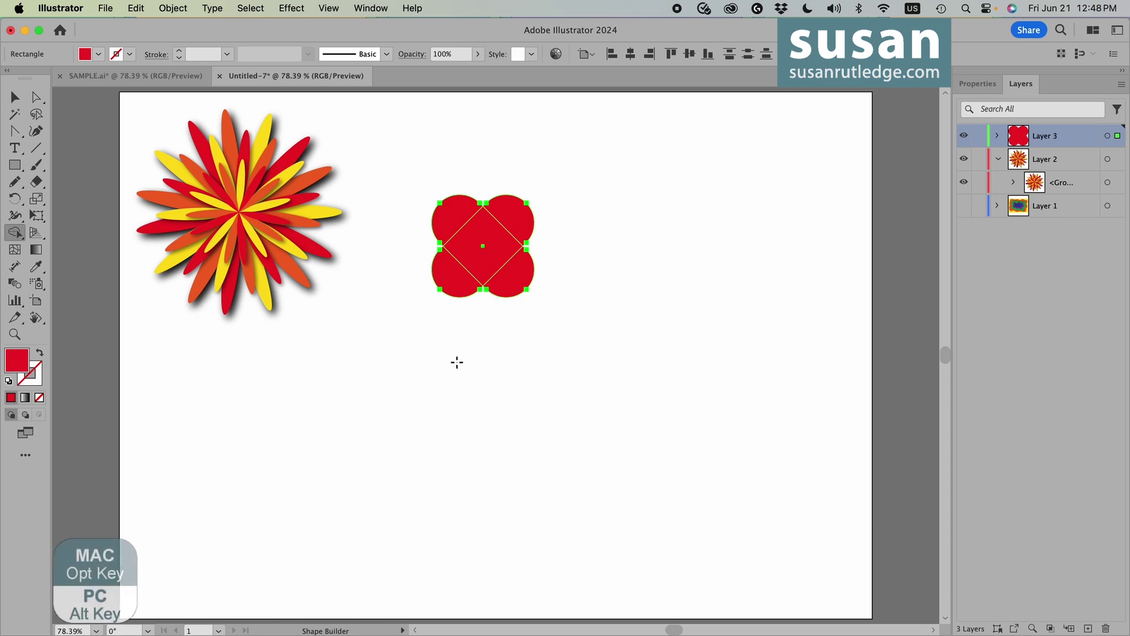
left_click_drag(433, 322, 449, 287)
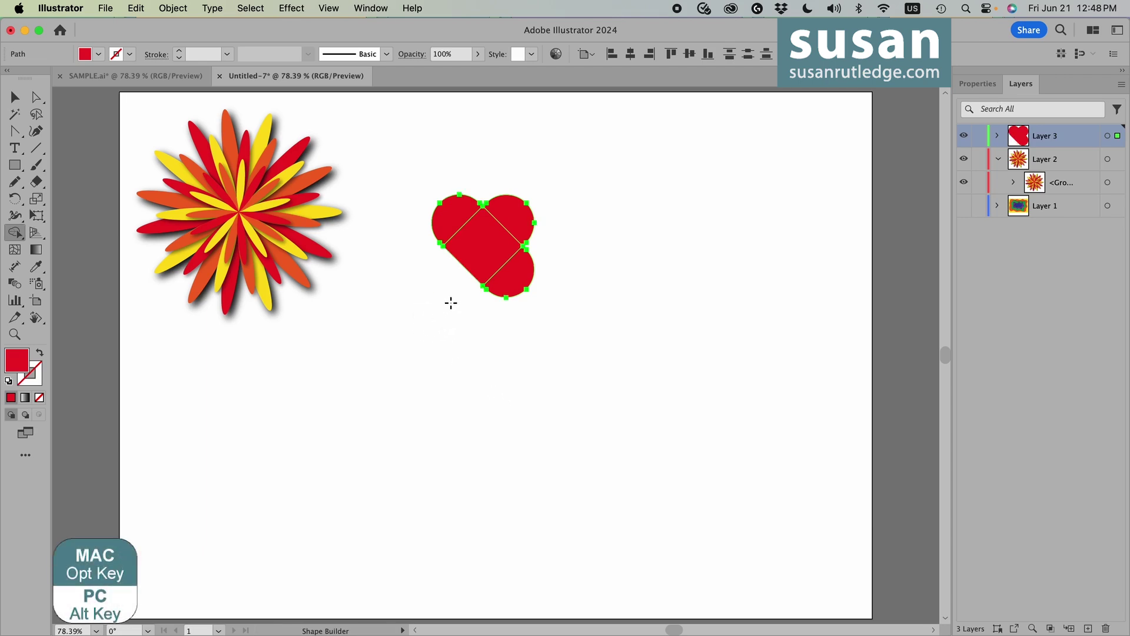
left_click(522, 285, "alt")
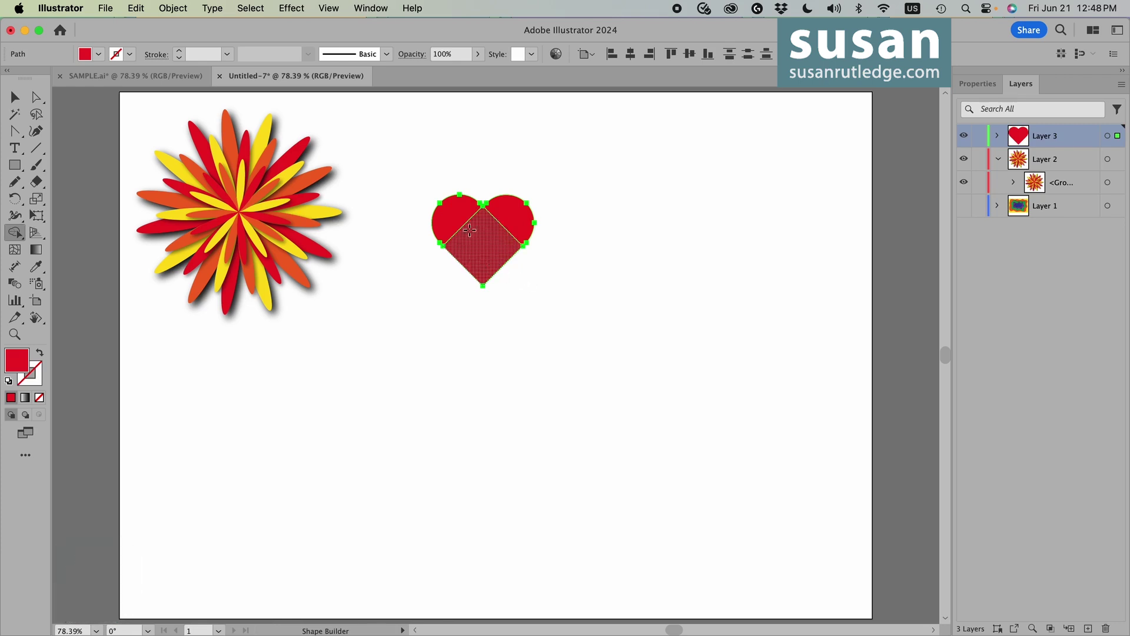
Merge the remaining lobes and square into a single heart shape and deselect it.
mouse_move(451, 213)
left_mouse_down()
mouse_move(476, 242)
mouse_move(520, 226)
mouse_move(610, 250)
left_mouse_up()
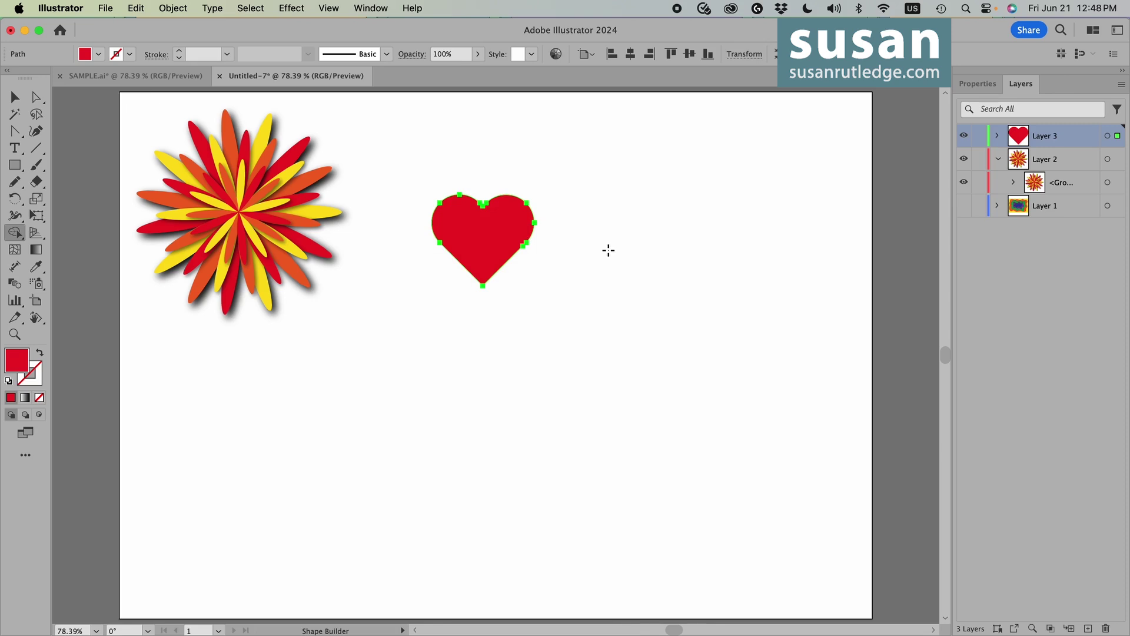
left_click(15, 97)
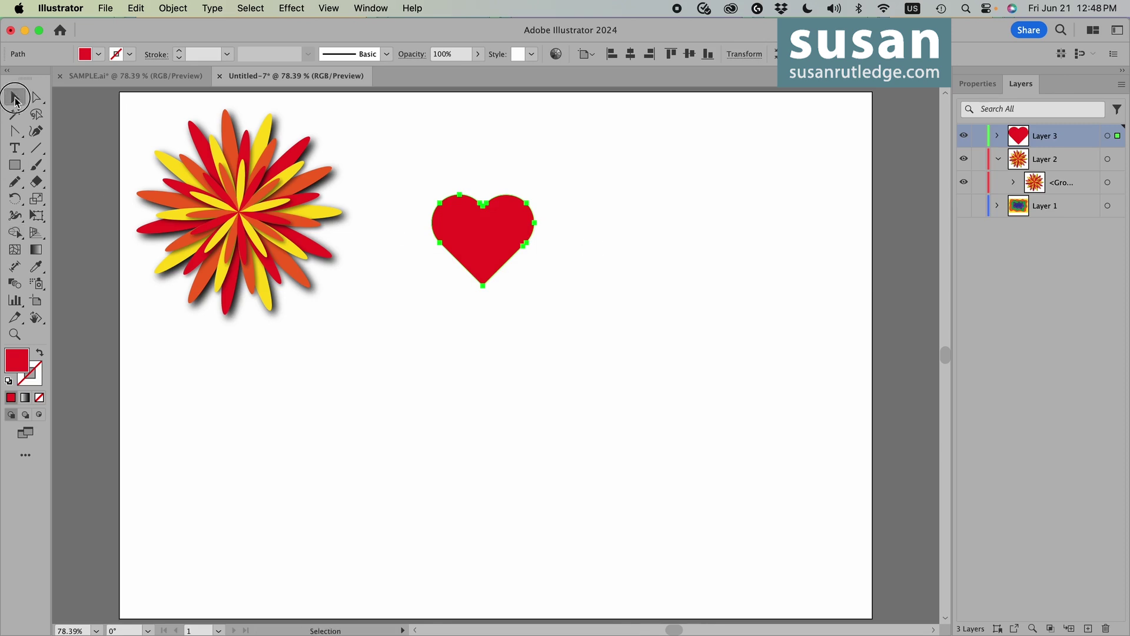
left_click(635, 282)
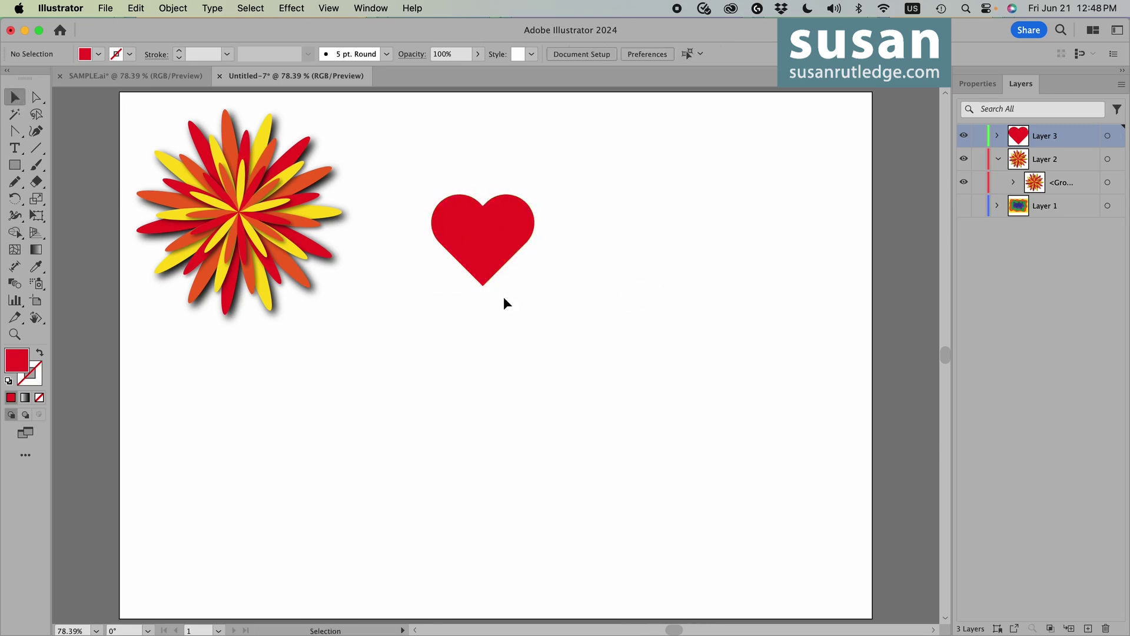
Draw a rectangle about 2.7 in wide and 3.5 in tall covering the heart's right half, starting on its vertical center line.
key("m")
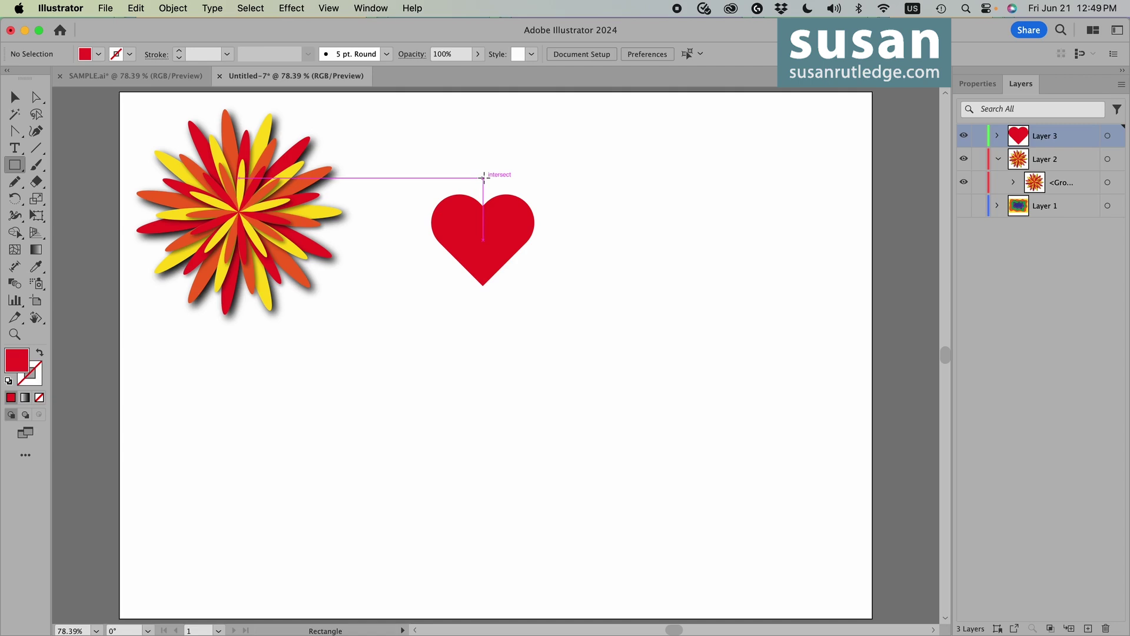
mouse_move(483, 177)
left_mouse_down()
mouse_move(496, 178)
mouse_move(560, 252)
mouse_move(583, 310)
left_mouse_up()
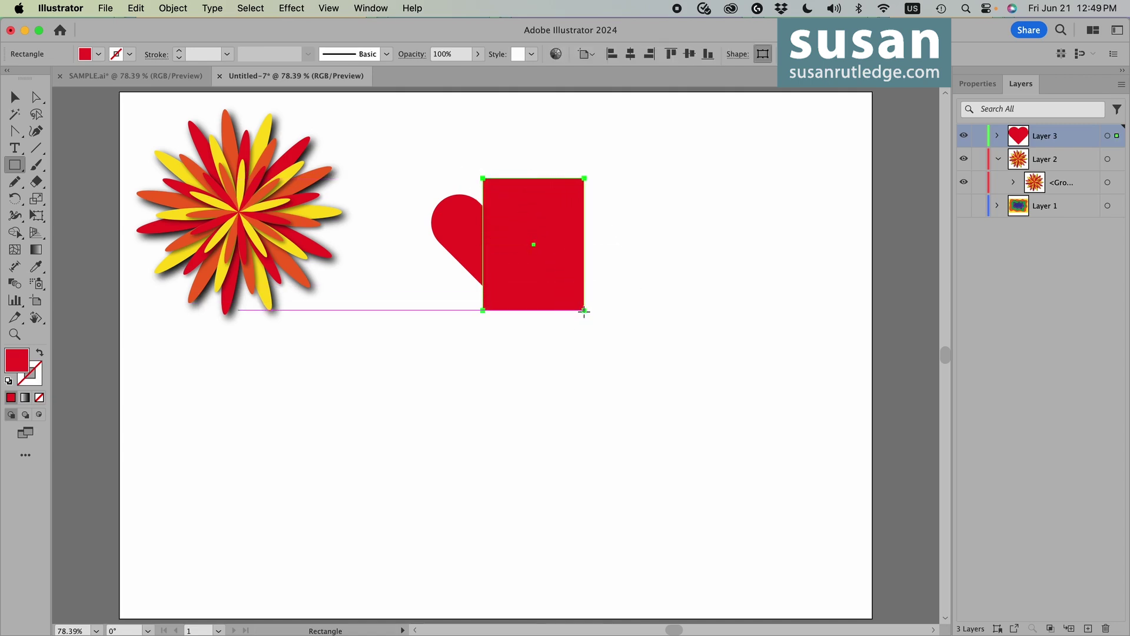
key("v")
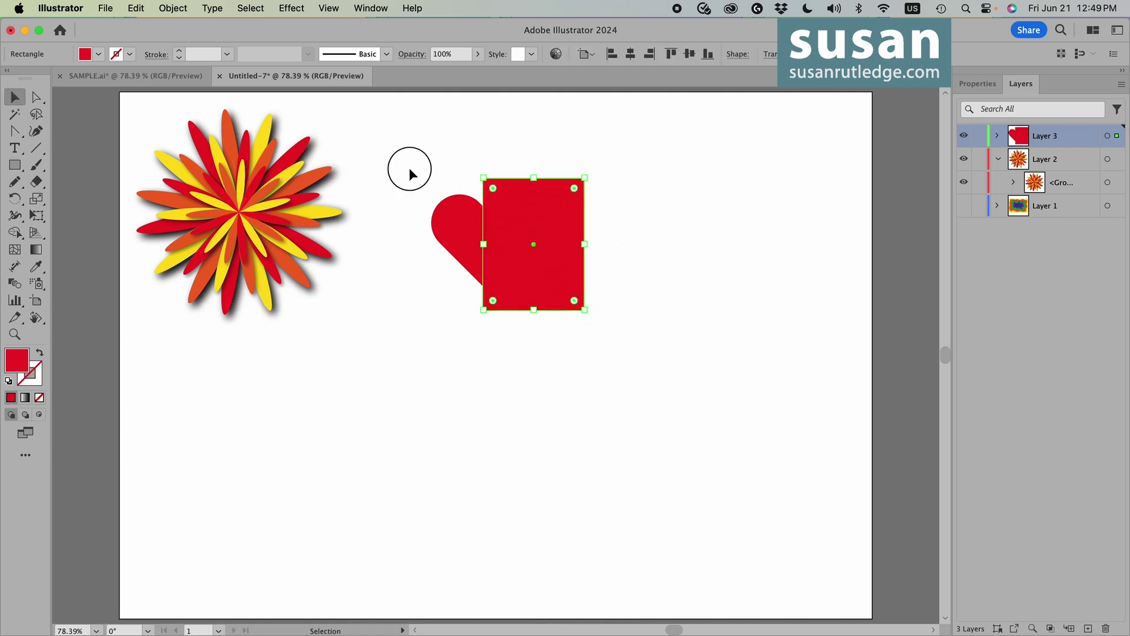
Divide the heart and the rectangle along their overlapping edges with the Pathfinder Divide operation.
left_click_drag(409, 171, 534, 291)
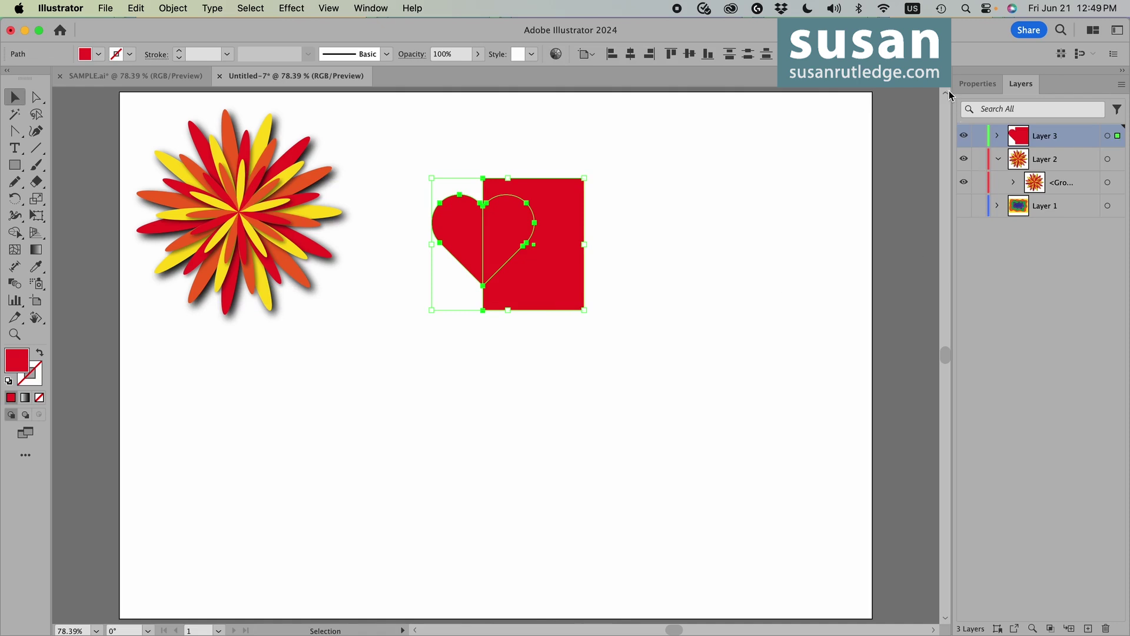
left_click(976, 84)
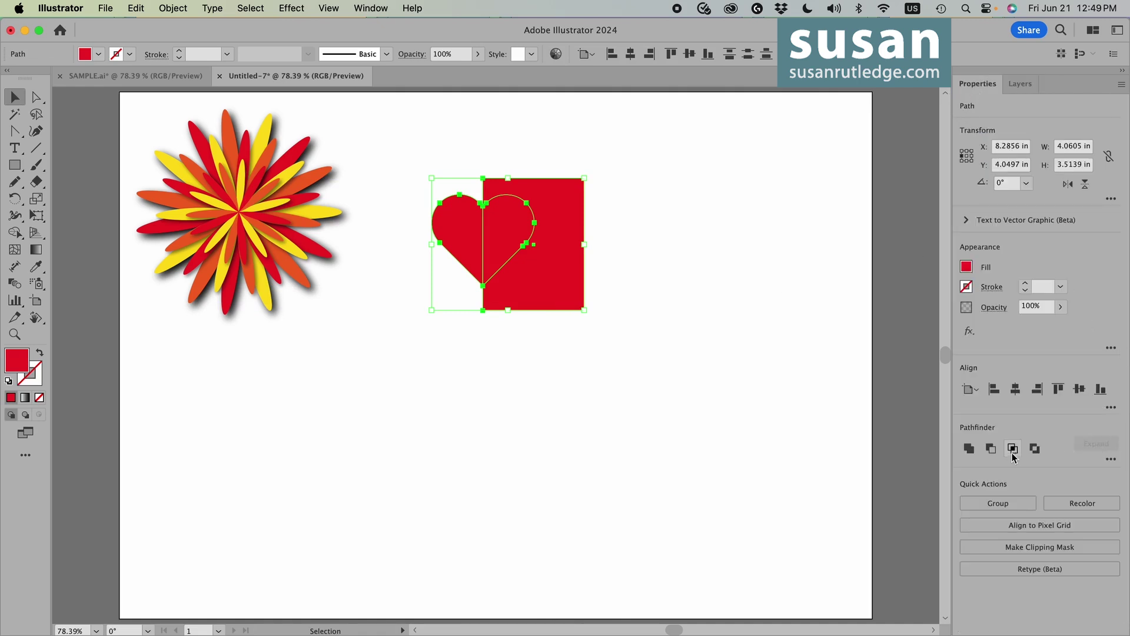
left_click(1110, 460)
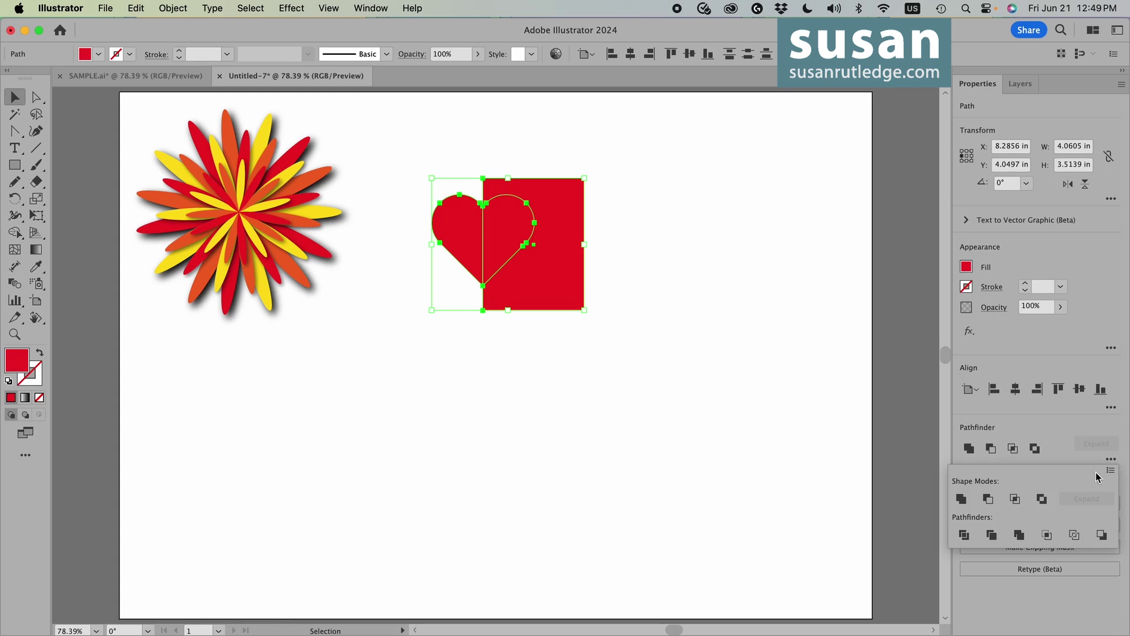
left_click(964, 535)
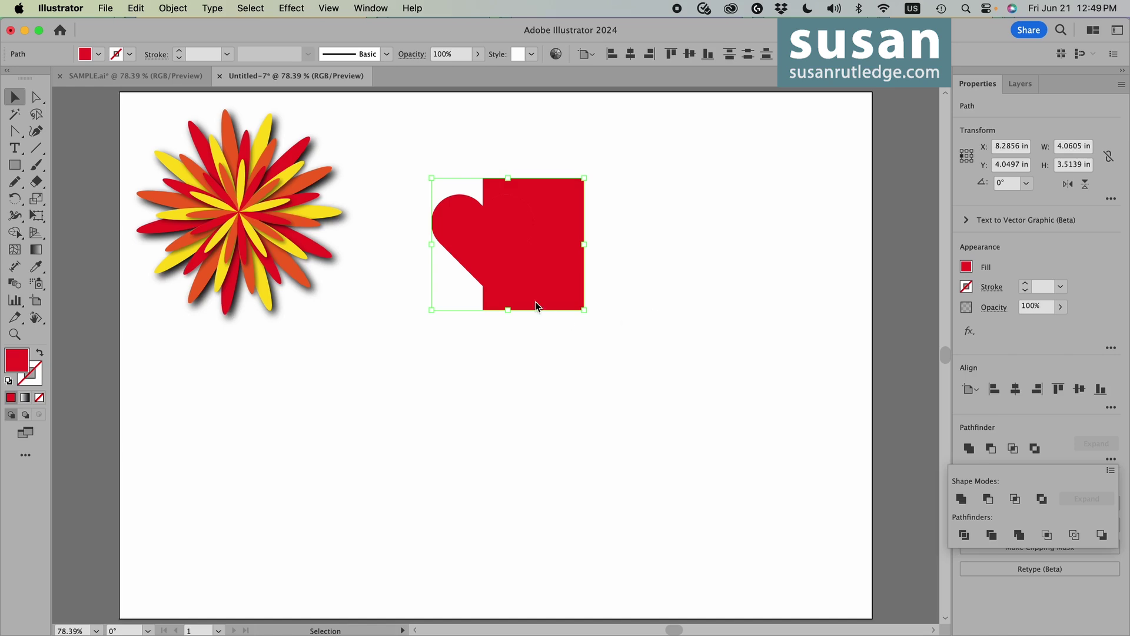
key("super+shift+a")
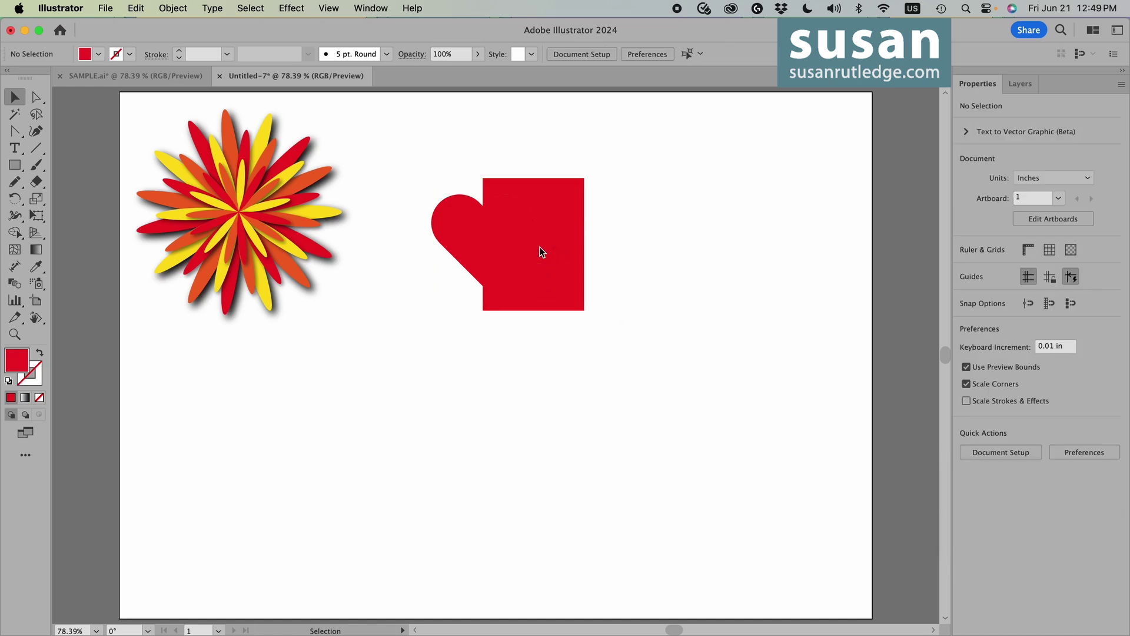
Ungroup the divided shapes and delete the leftover rectangle piece outside the heart.
left_click(488, 246)
left_click(172, 8)
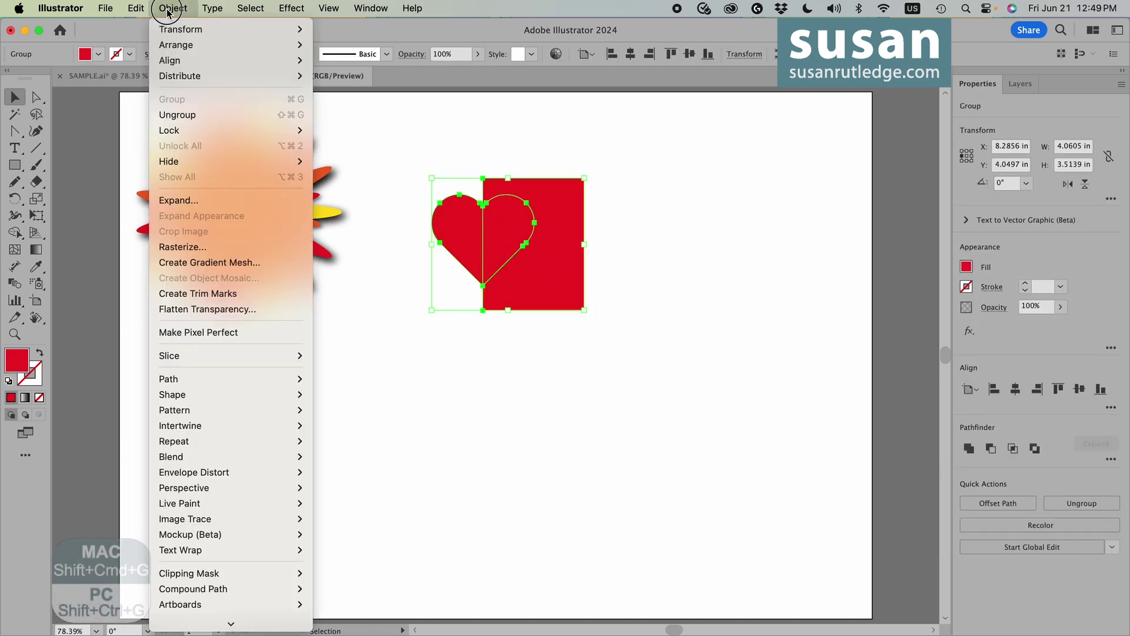
left_click(174, 115)
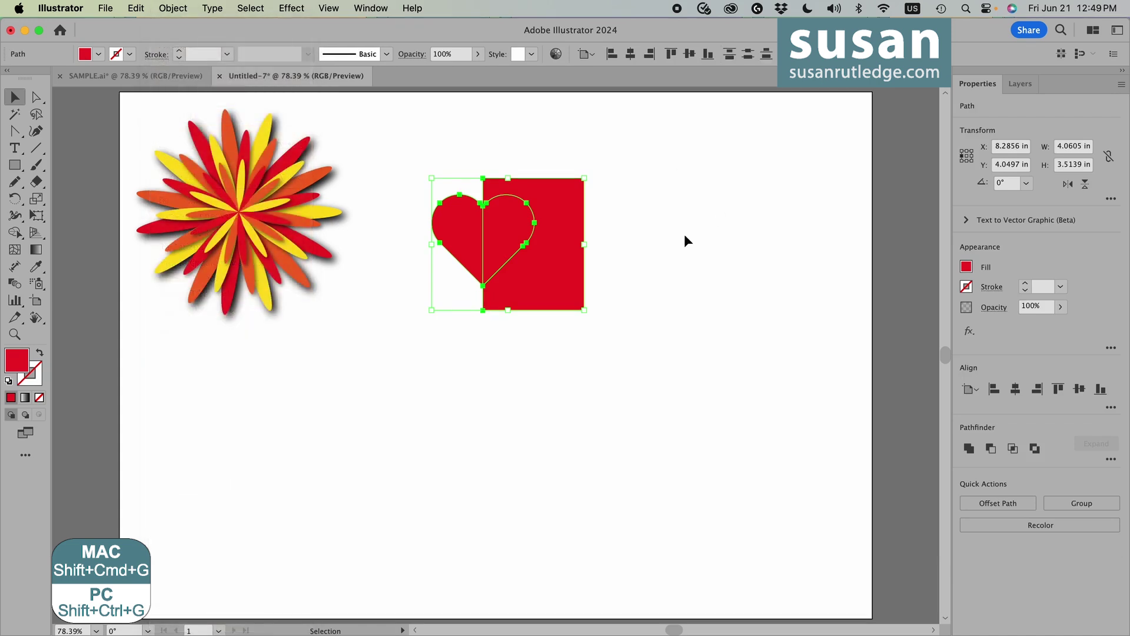
left_click(666, 233)
left_click_drag(546, 231, 673, 232)
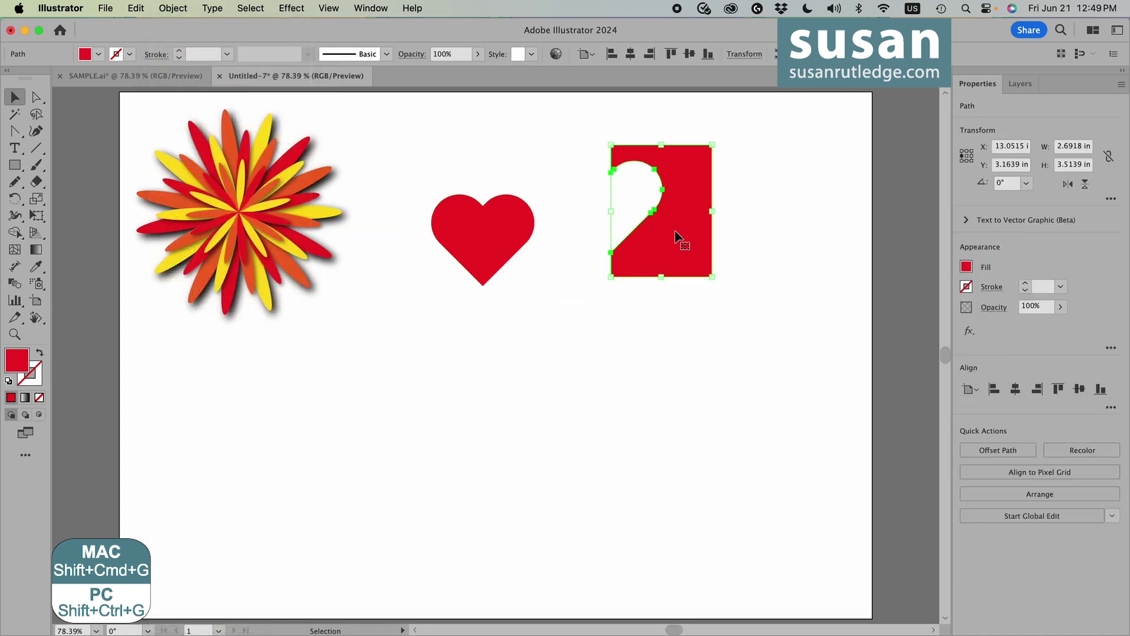
key("Delete")
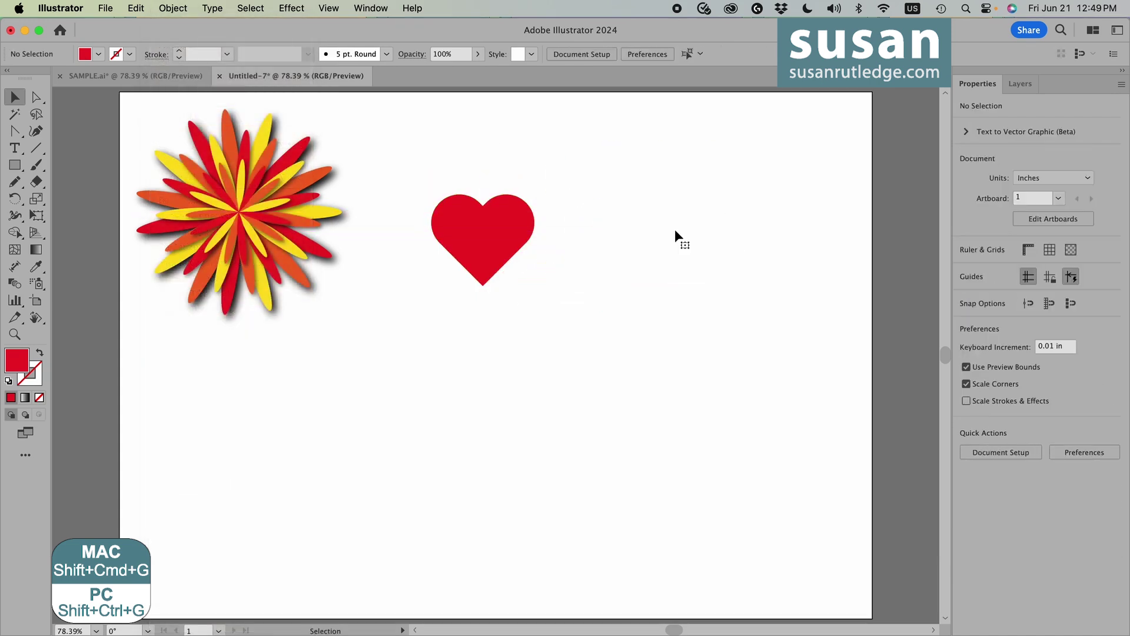
Fill the right half of the heart with the orange swatch from the color group.
left_click(461, 240)
left_click(515, 236)
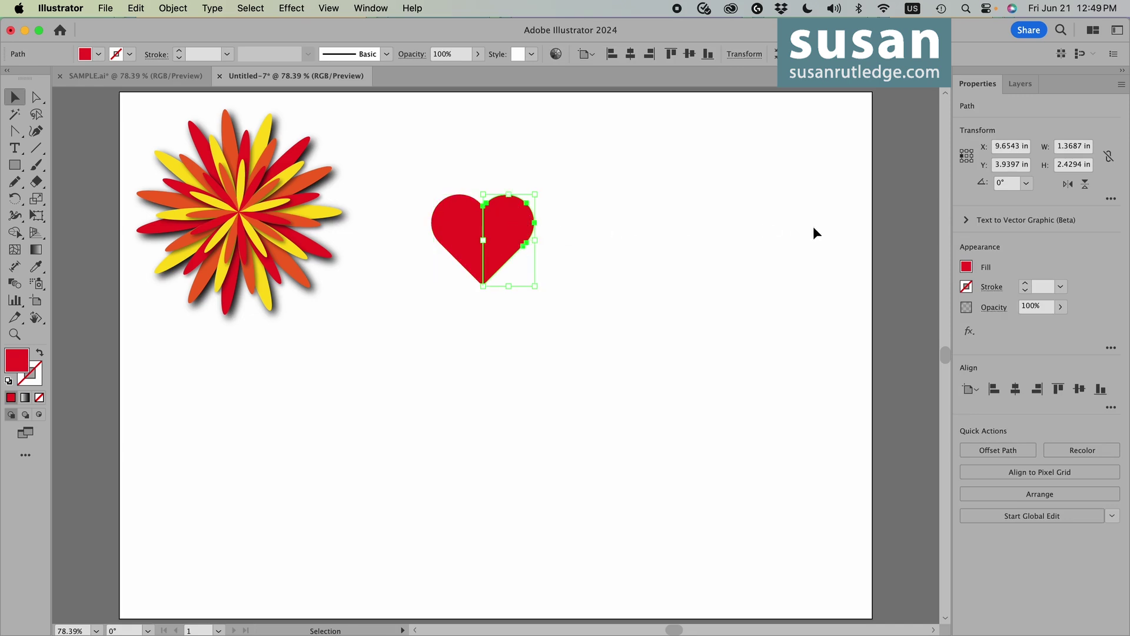
left_click(962, 268)
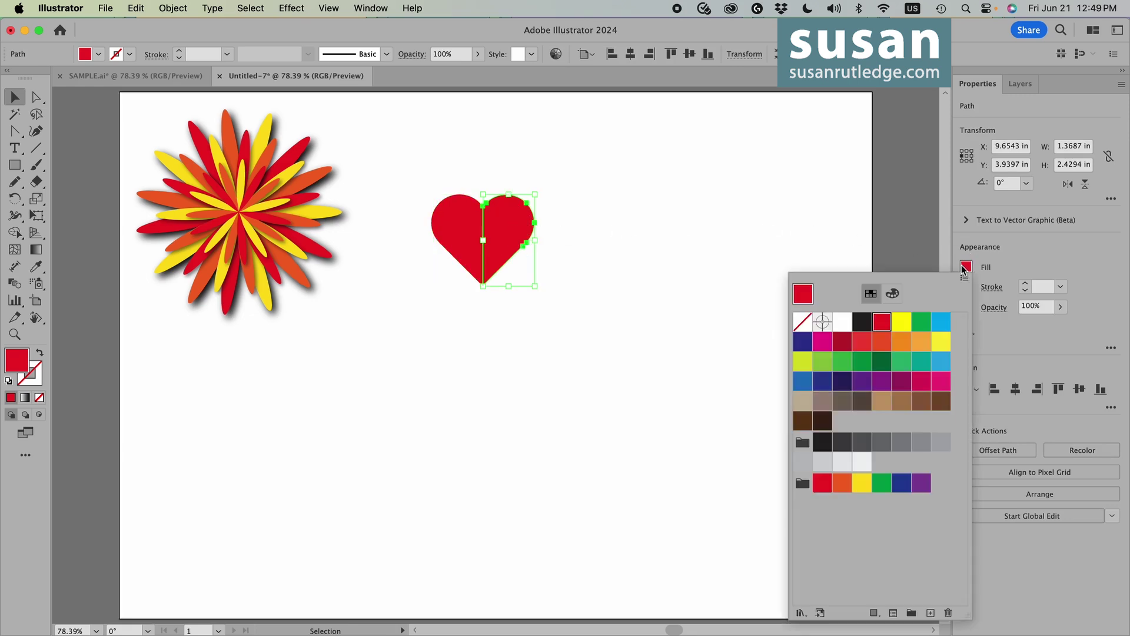
left_click(843, 484)
Select both heart halves and make a copy of them reflected across the vertical axis through the heart's center.
left_click(444, 159)
left_click_drag(415, 157, 543, 290)
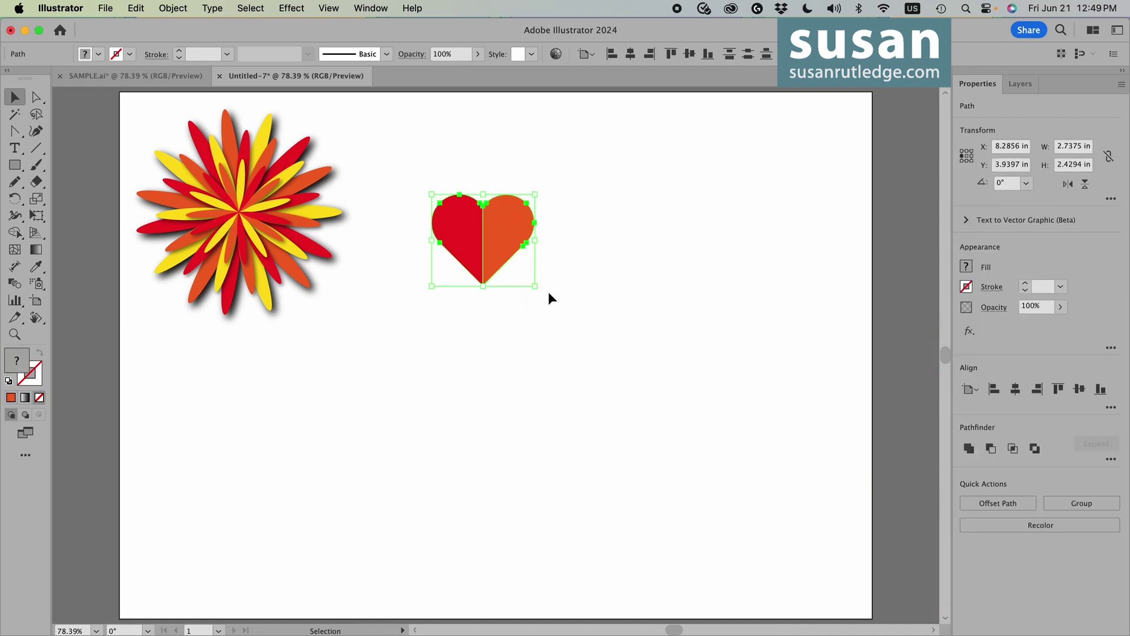
key("o")
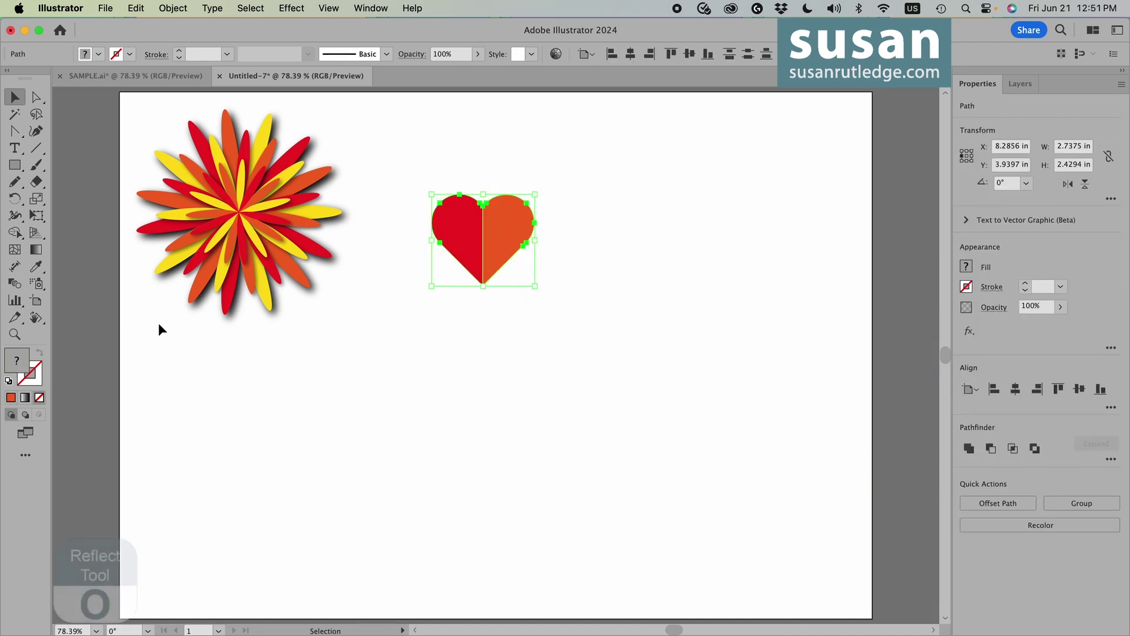
left_click_drag(14, 201, 83, 201)
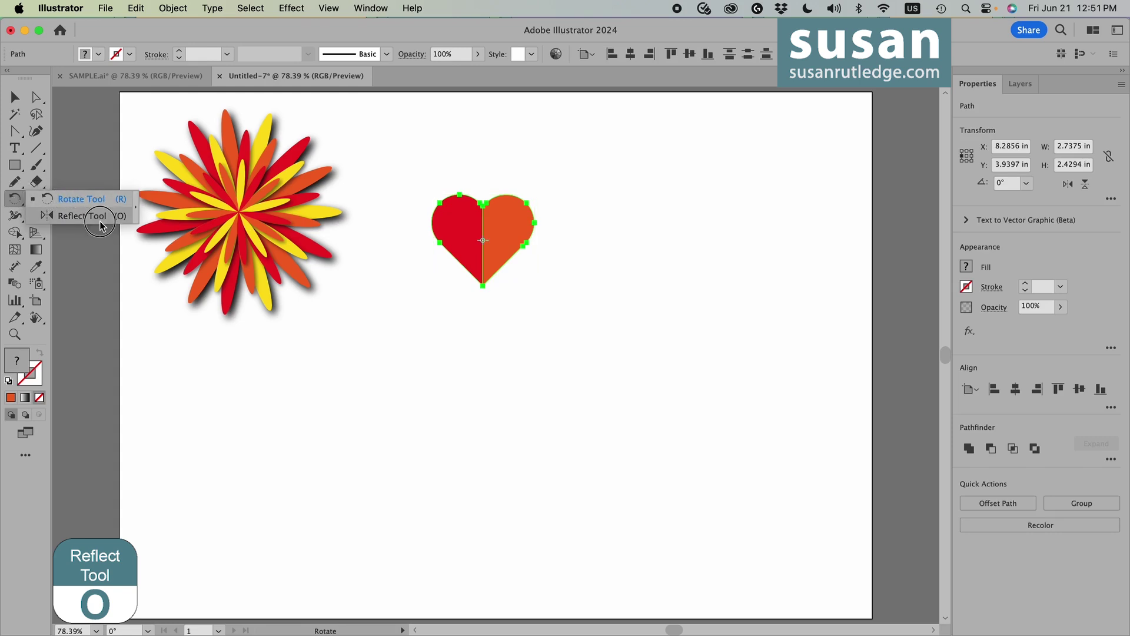
left_click(98, 215)
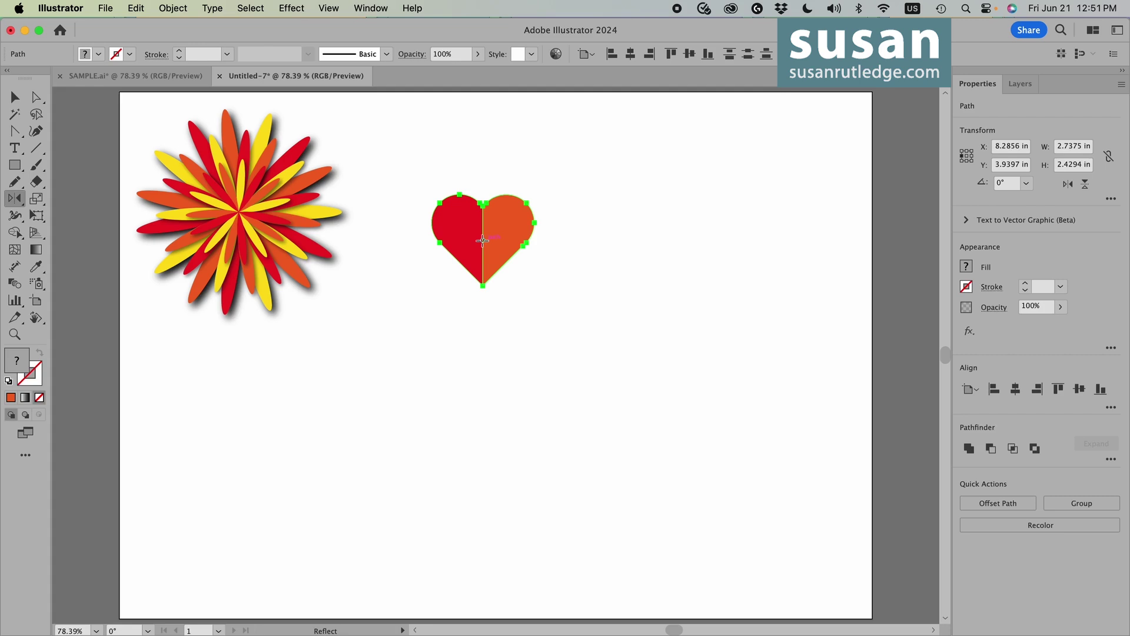
left_click(482, 240, "alt")
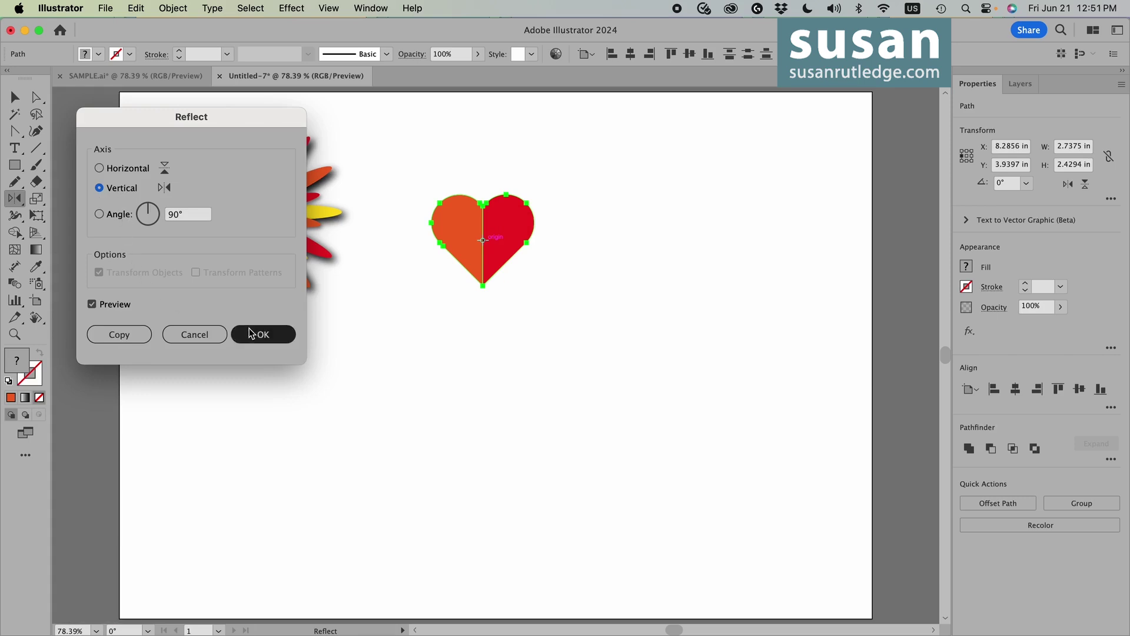
left_click(120, 334)
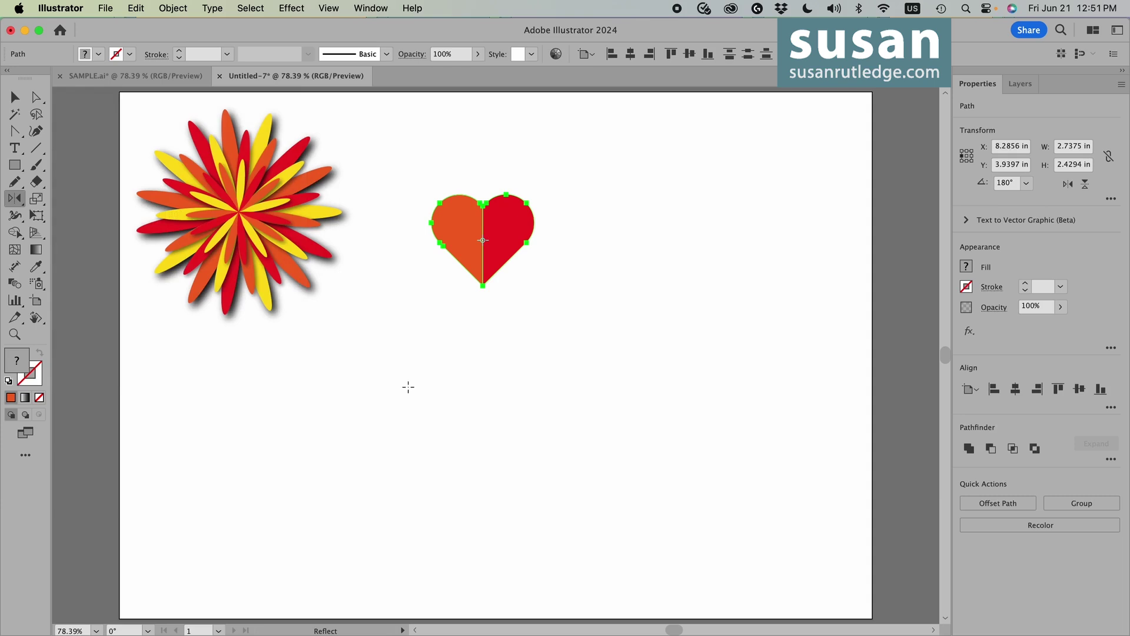
Narrow the reflected red right half toward the heart's center line to about 70% of its width.
left_click(14, 97)
left_click(400, 248)
left_click(518, 233)
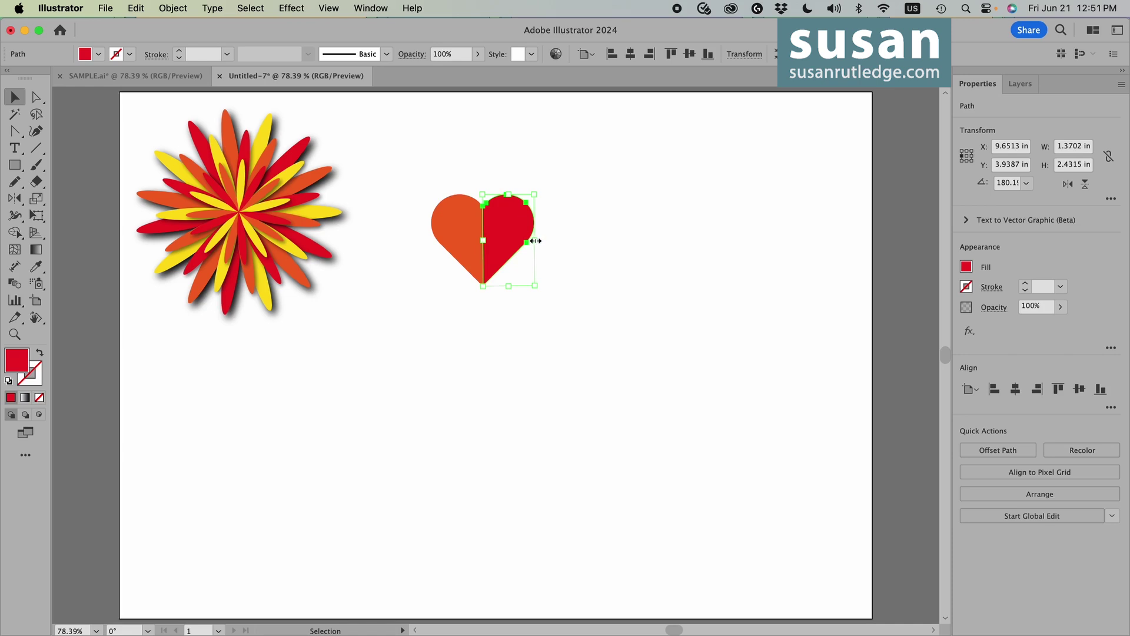
left_click_drag(535, 241, 520, 241)
left_click(561, 259)
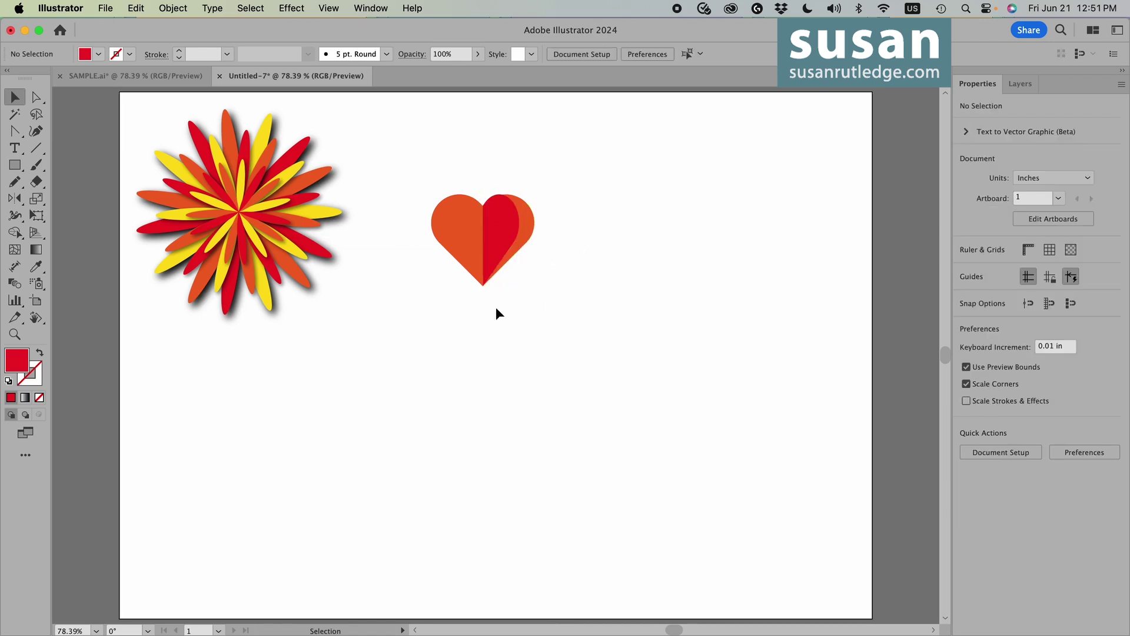
Narrow the reflected orange left half toward the heart's center line to about two thirds of its width.
left_click(459, 229)
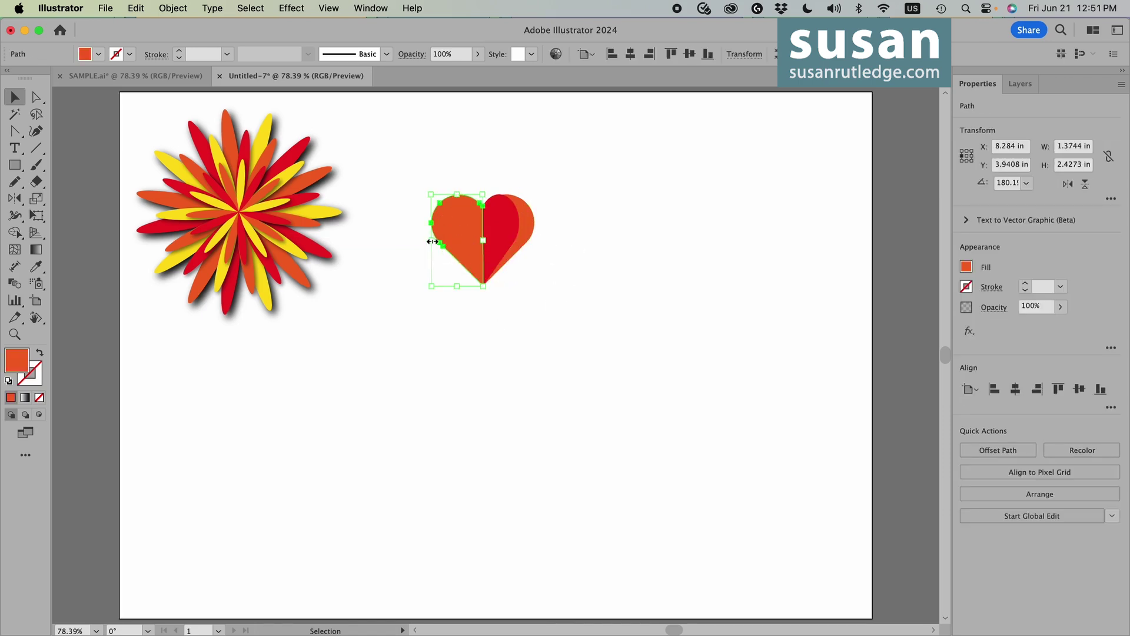
left_click_drag(431, 242, 450, 242)
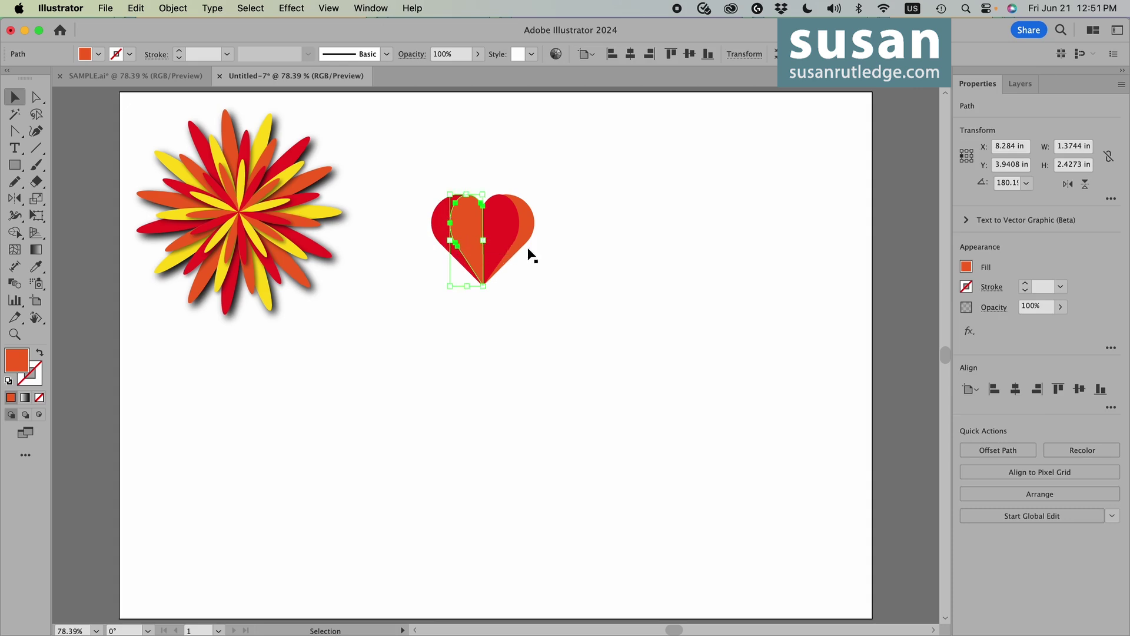
left_click(589, 255)
Apply a Multiply drop shadow to the heart's two right-side shapes with 50% opacity, 0.05 in X and Y offsets and 0.05 in blur.
left_click_drag(485, 171, 544, 217)
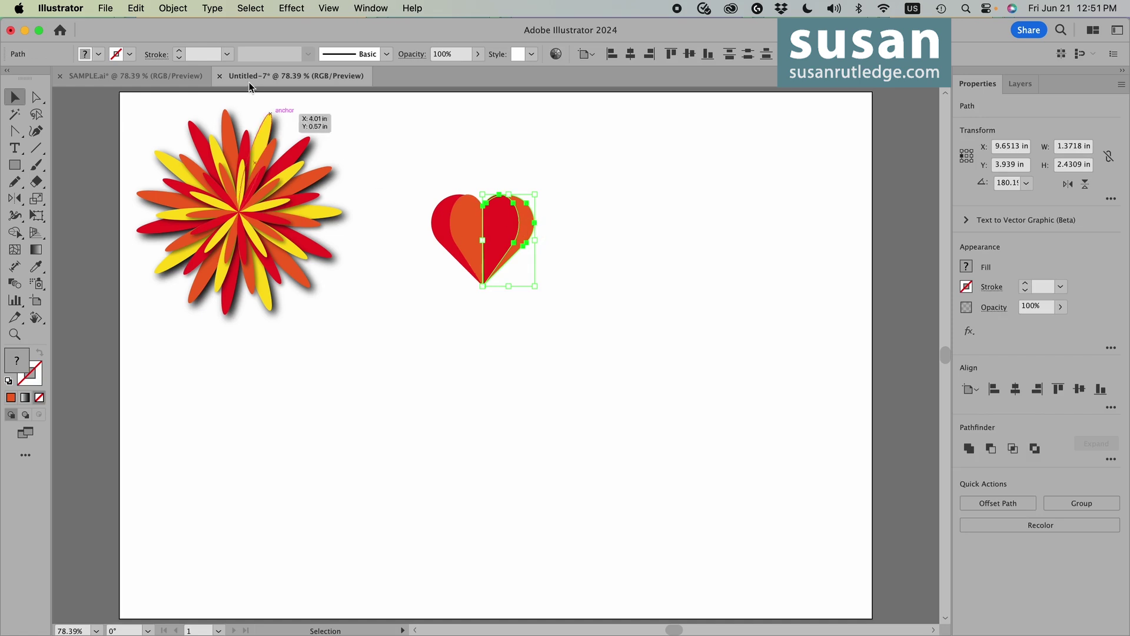
left_click(289, 11)
mouse_move(324, 215)
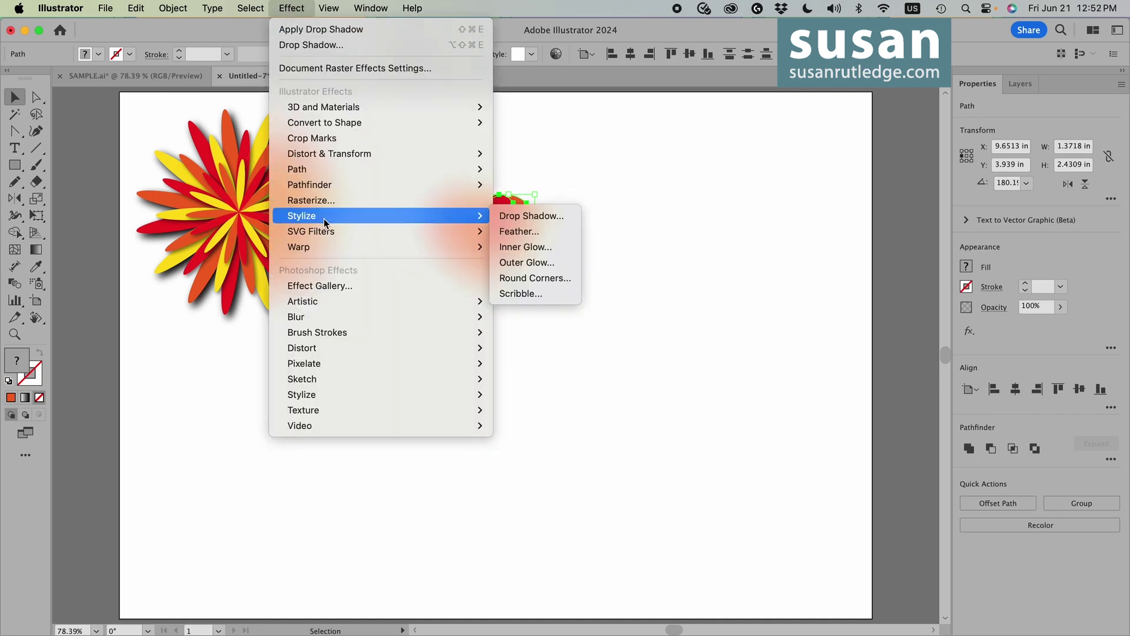
left_click(514, 212)
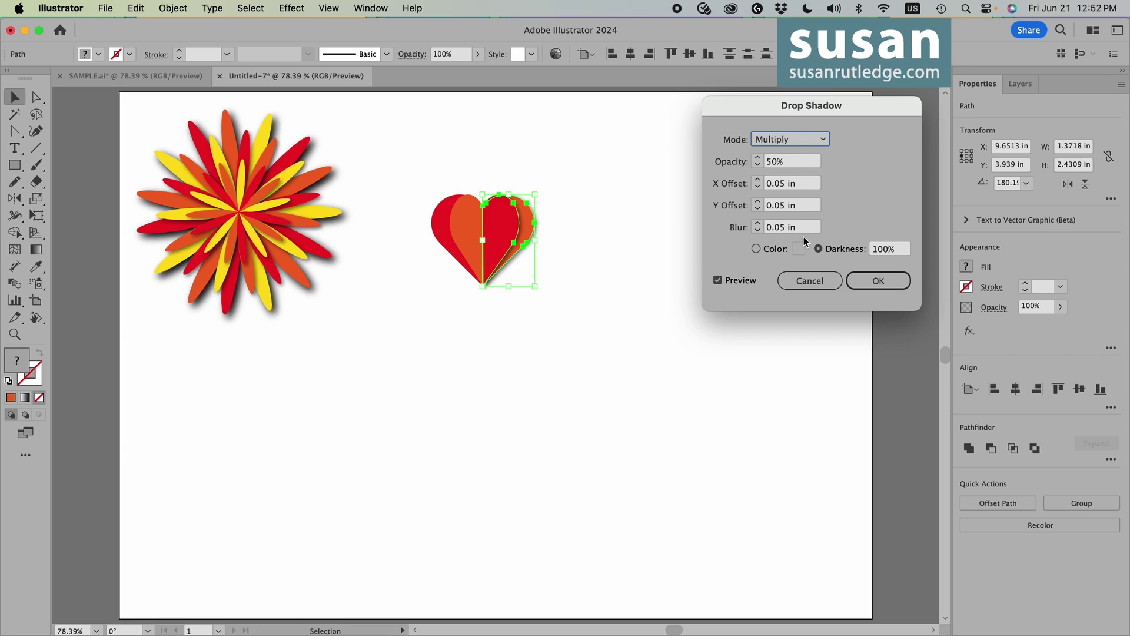
left_click(877, 279)
left_click(589, 277)
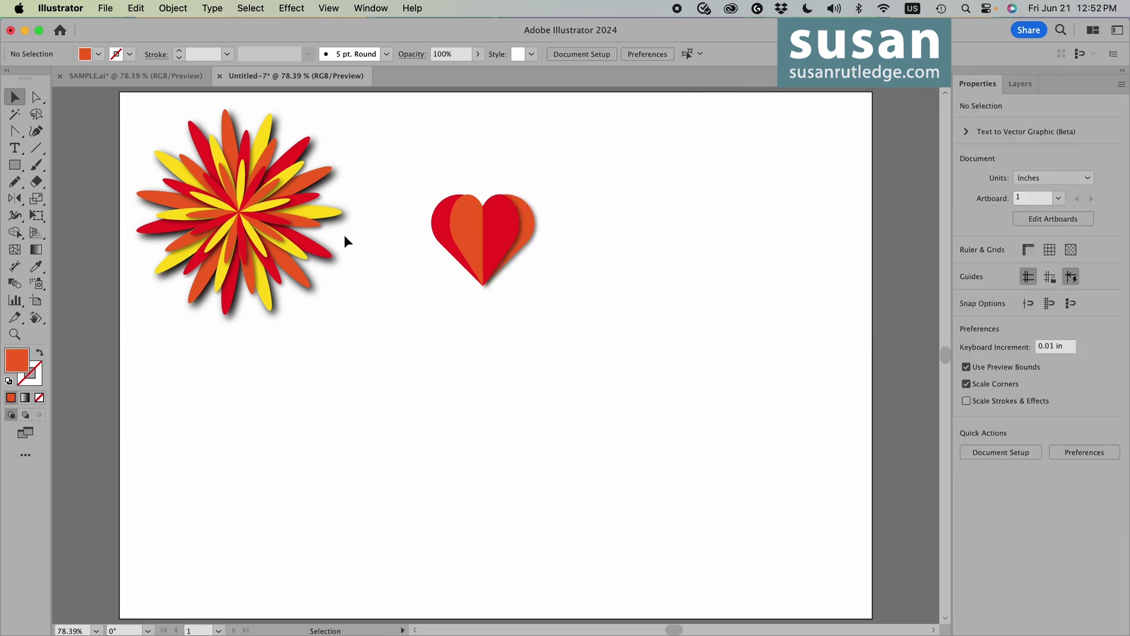
Apply a drop shadow to the heart's two left-side shapes with 50% opacity, -0.05 in X offset, 0.05 in Y offset and 0.05 in blur.
left_click(456, 238)
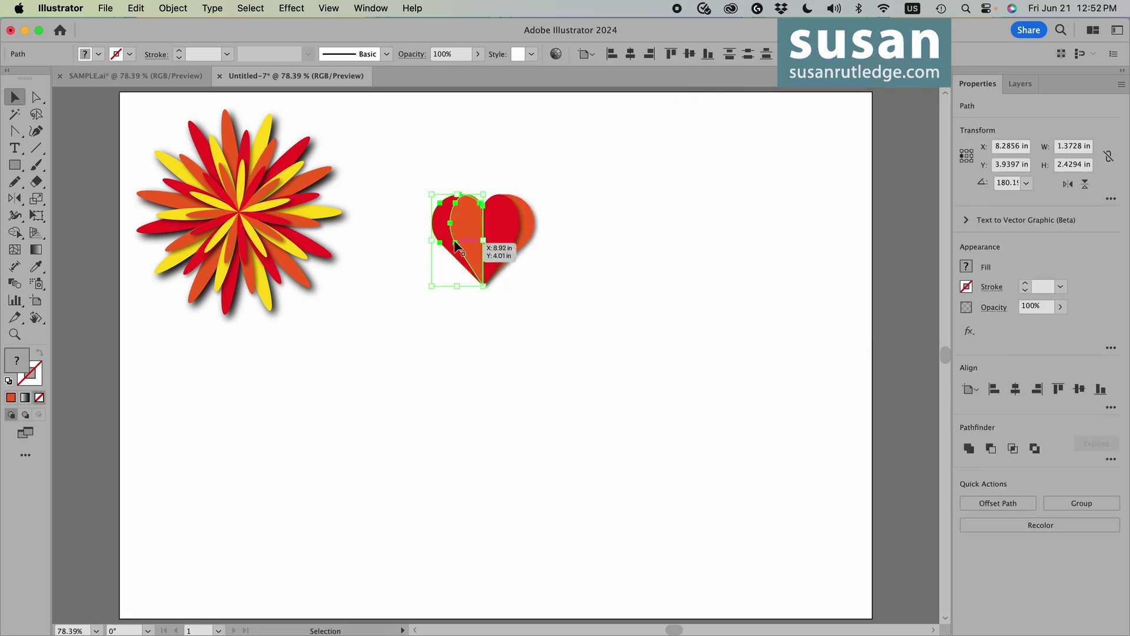
left_click(292, 8)
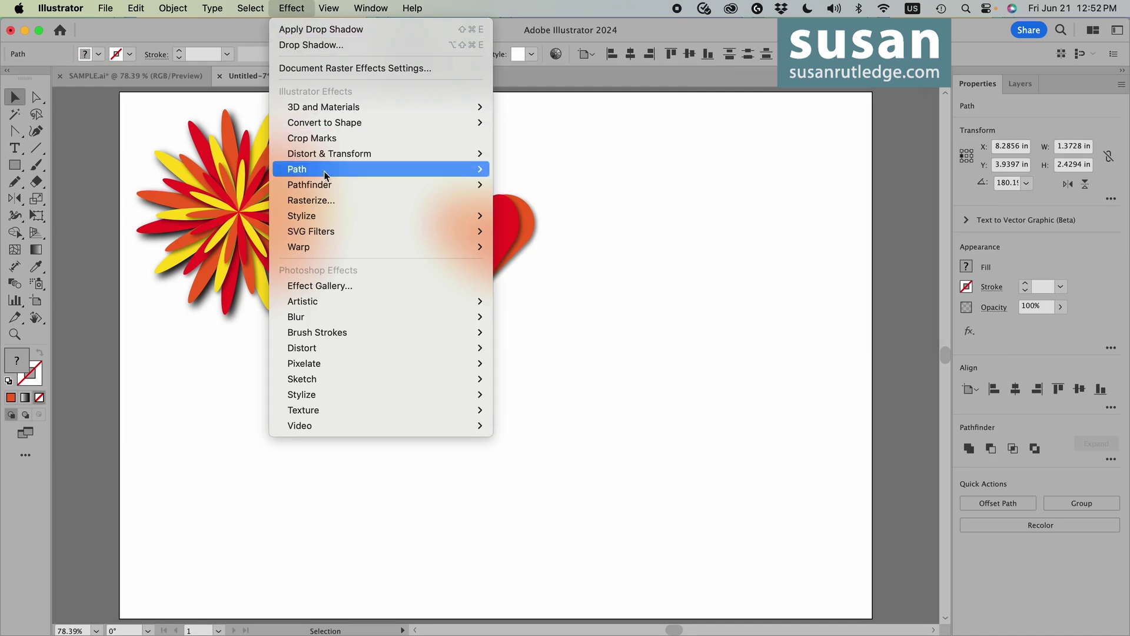
mouse_move(331, 216)
left_click(517, 215)
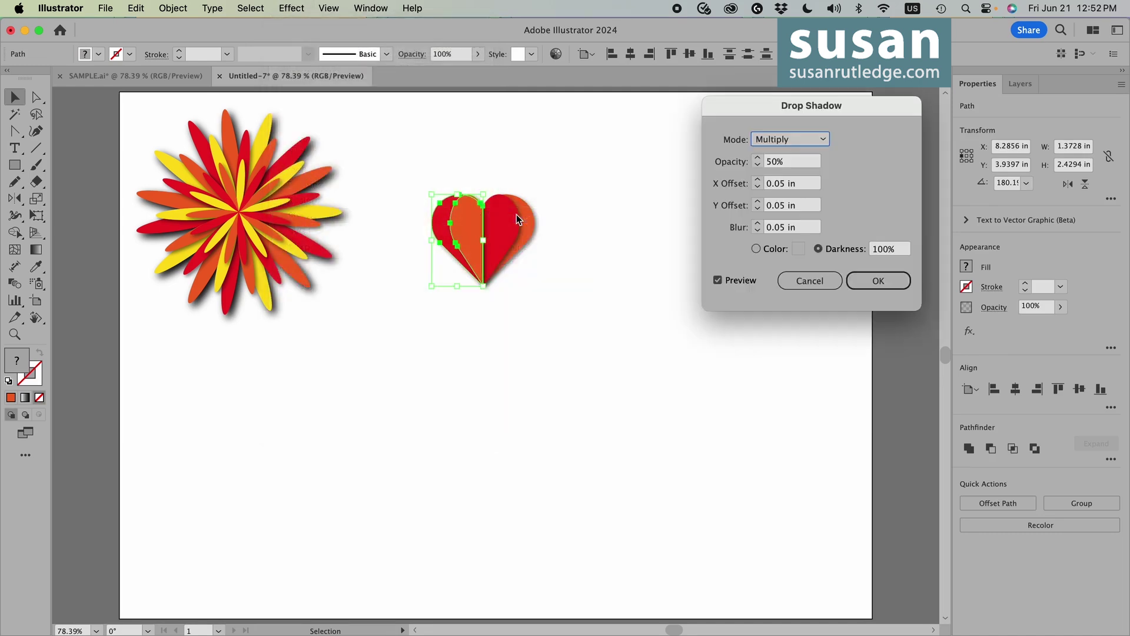
left_click_drag(743, 102, 681, 100)
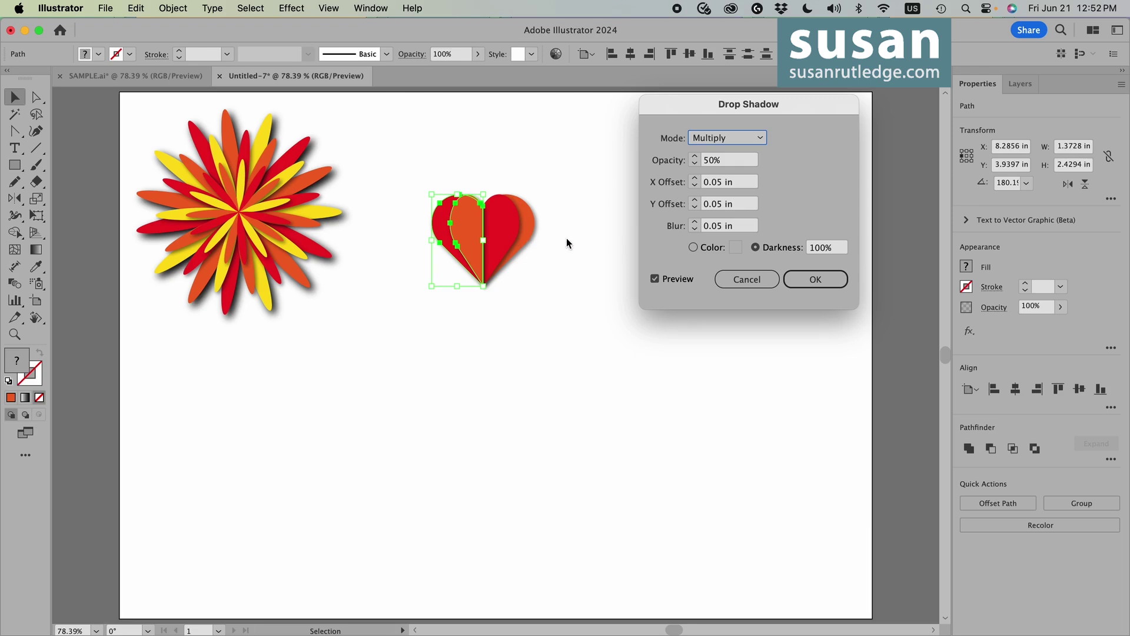
left_click(706, 182)
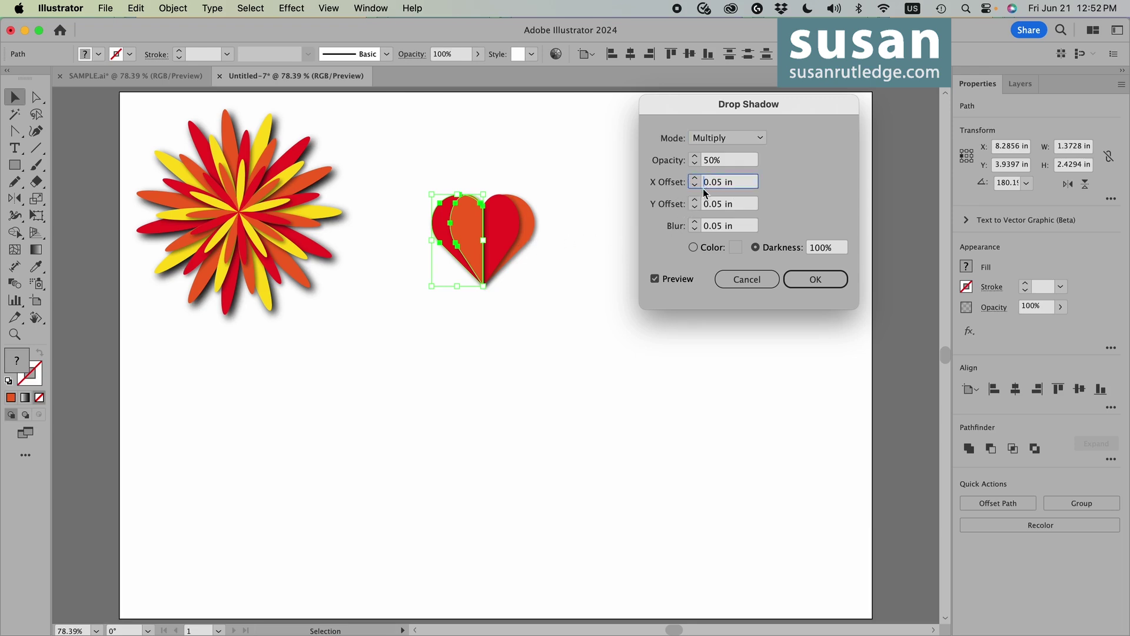
type("-")
left_click(812, 279)
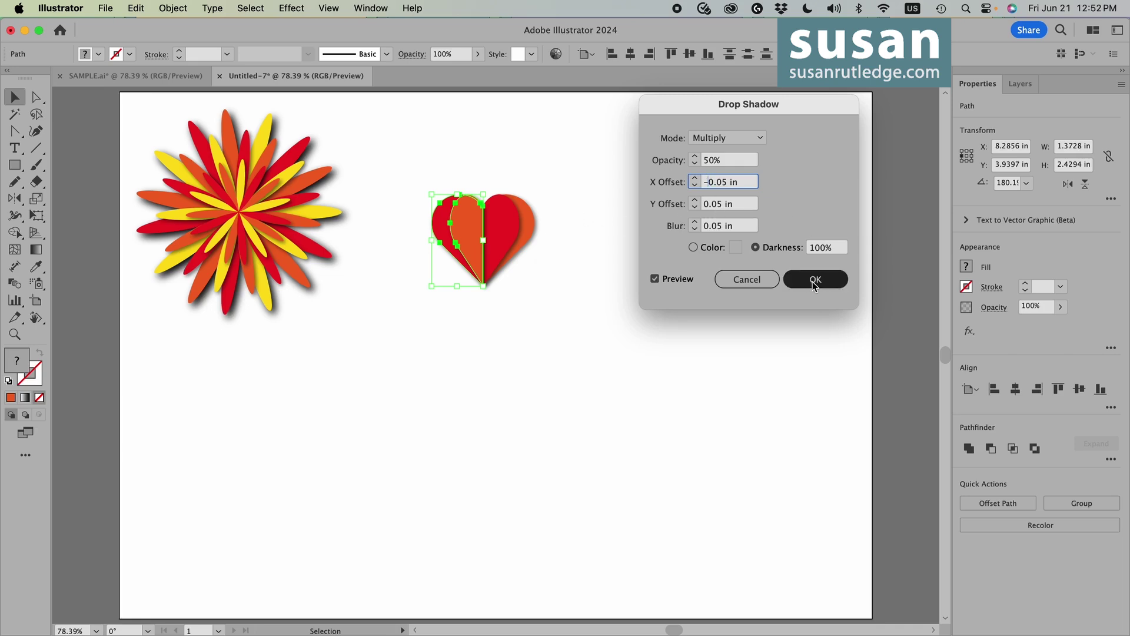
left_click(545, 273)
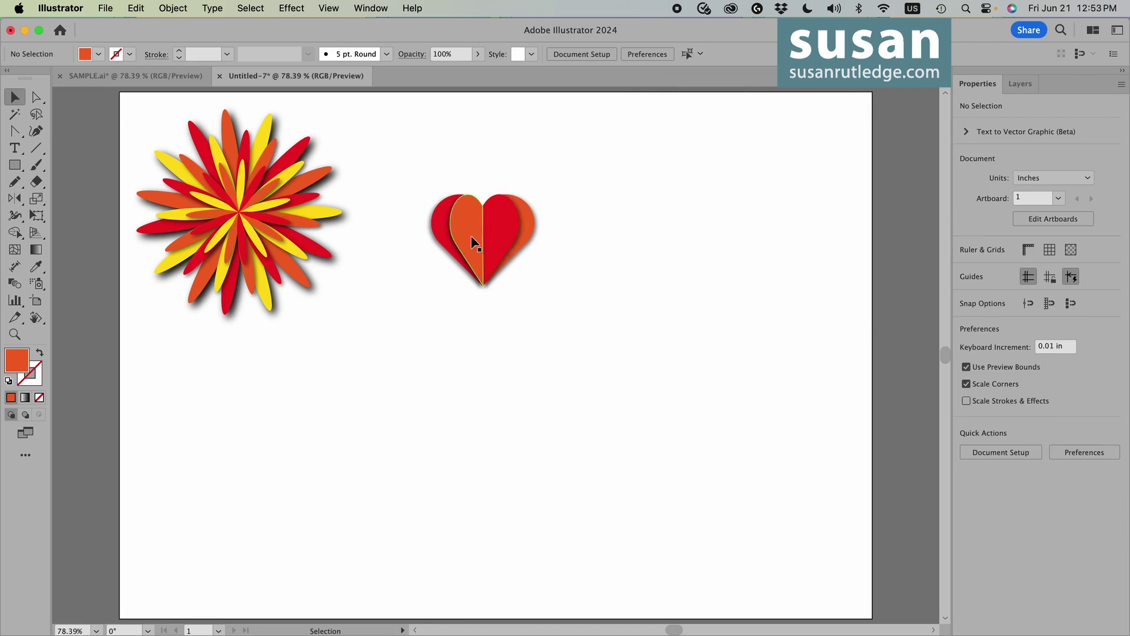
Fill the heart's narrow red right shape with a linear gradient running from the color group's red swatch to its orange swatch.
left_click(504, 238)
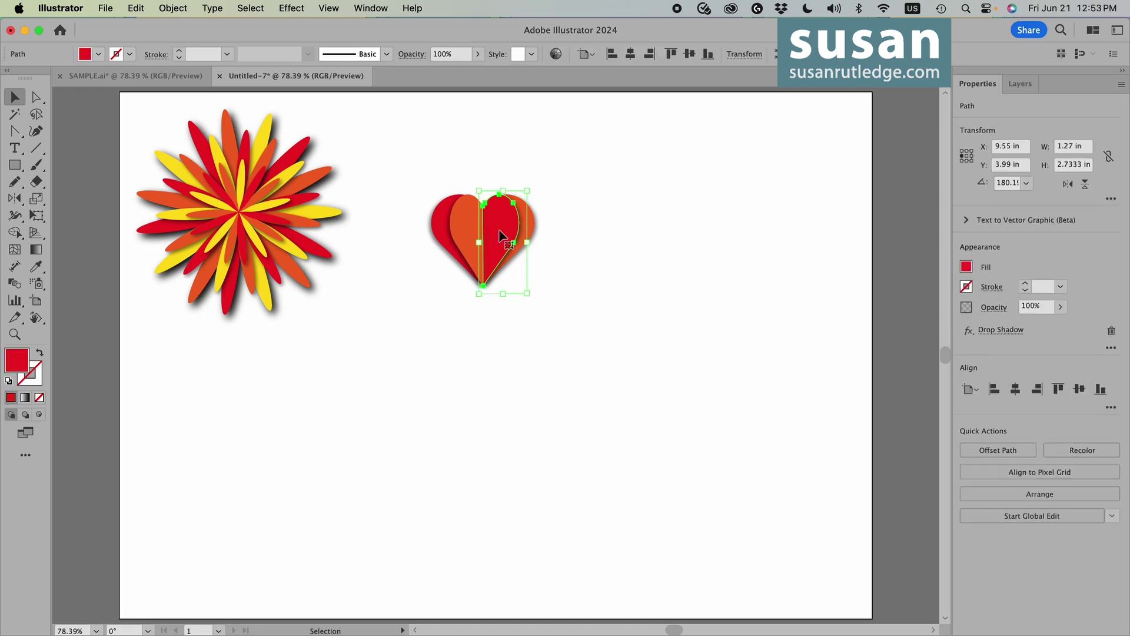
left_click(36, 252)
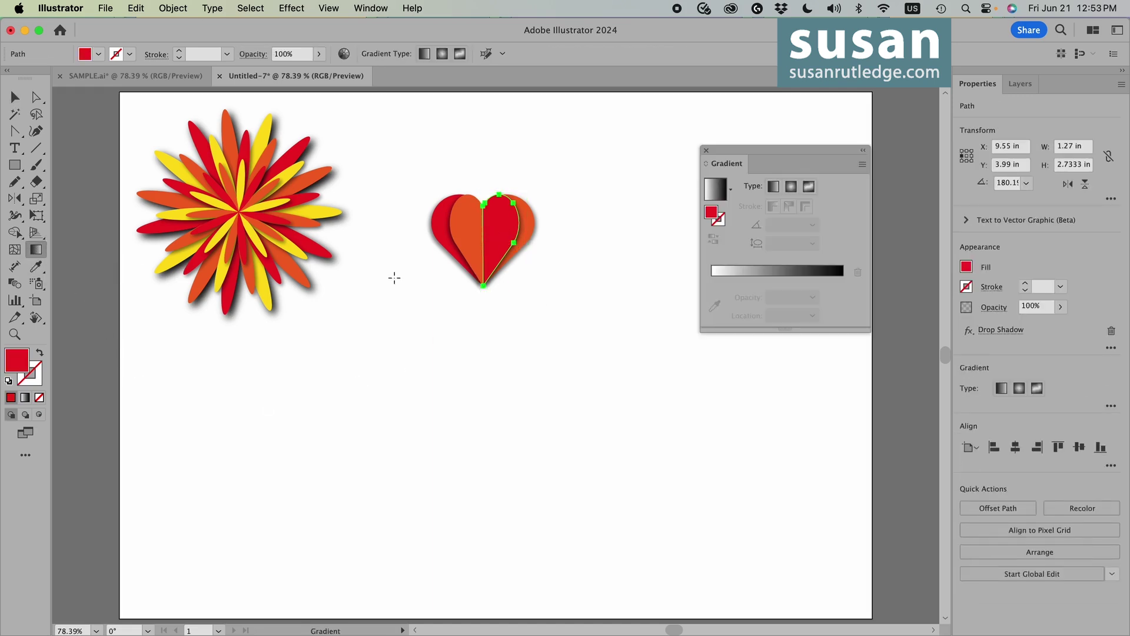
left_click(713, 275)
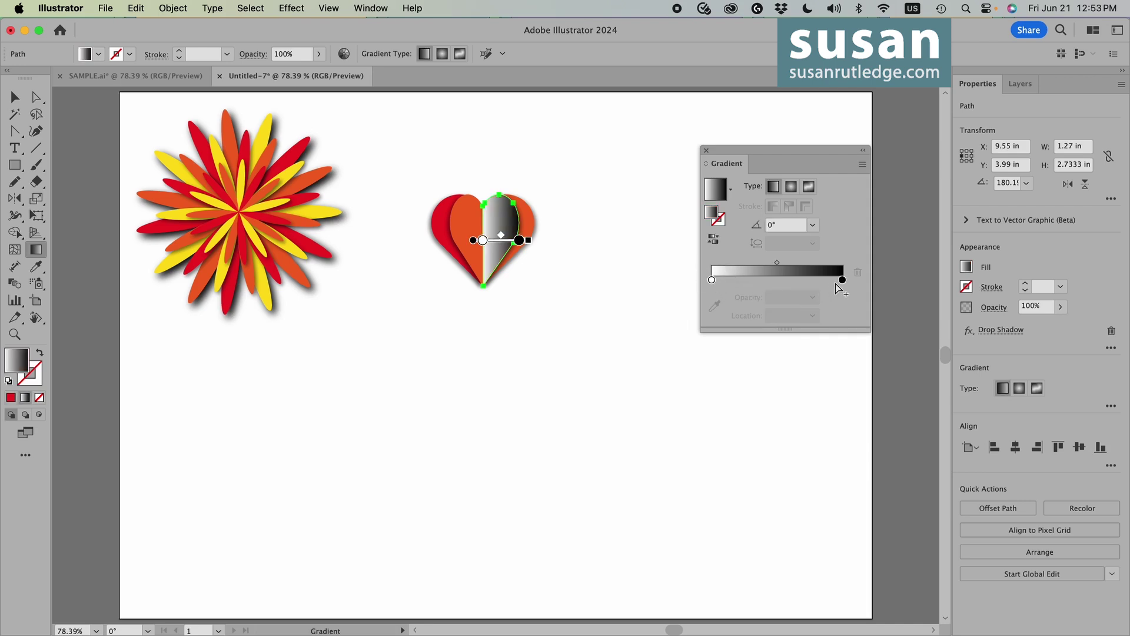
double_click(711, 280)
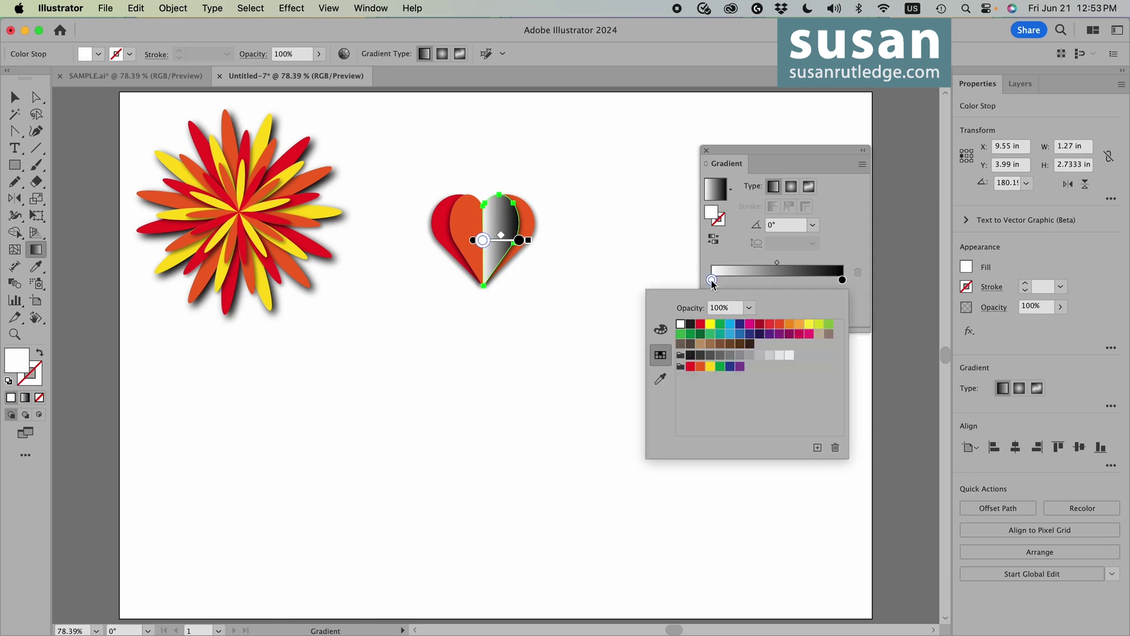
left_click(690, 366)
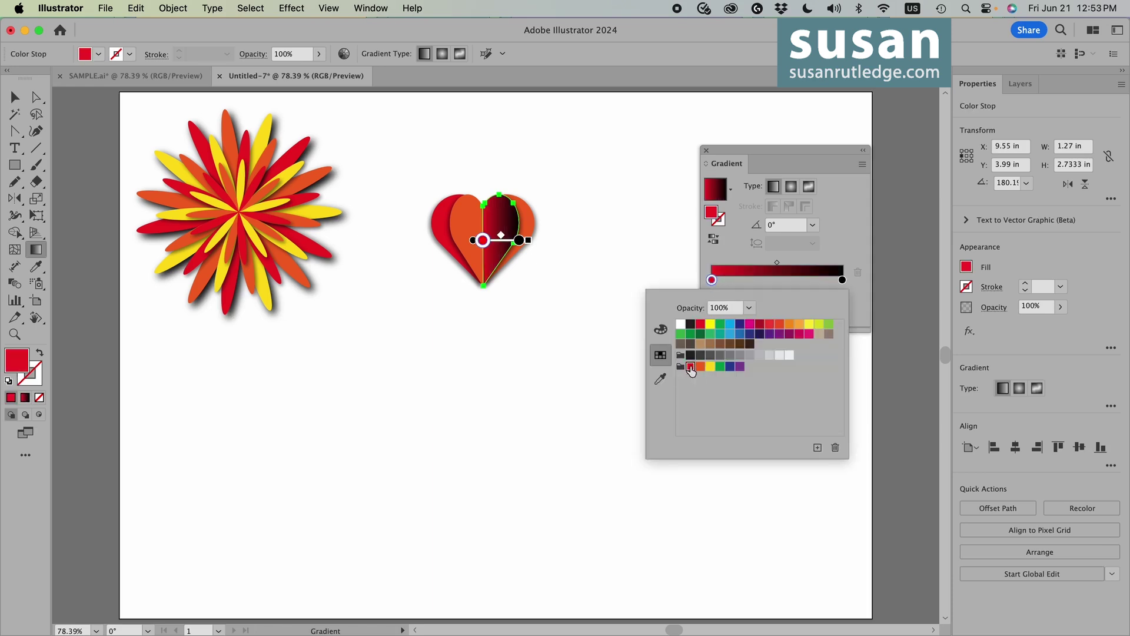
left_click(850, 284)
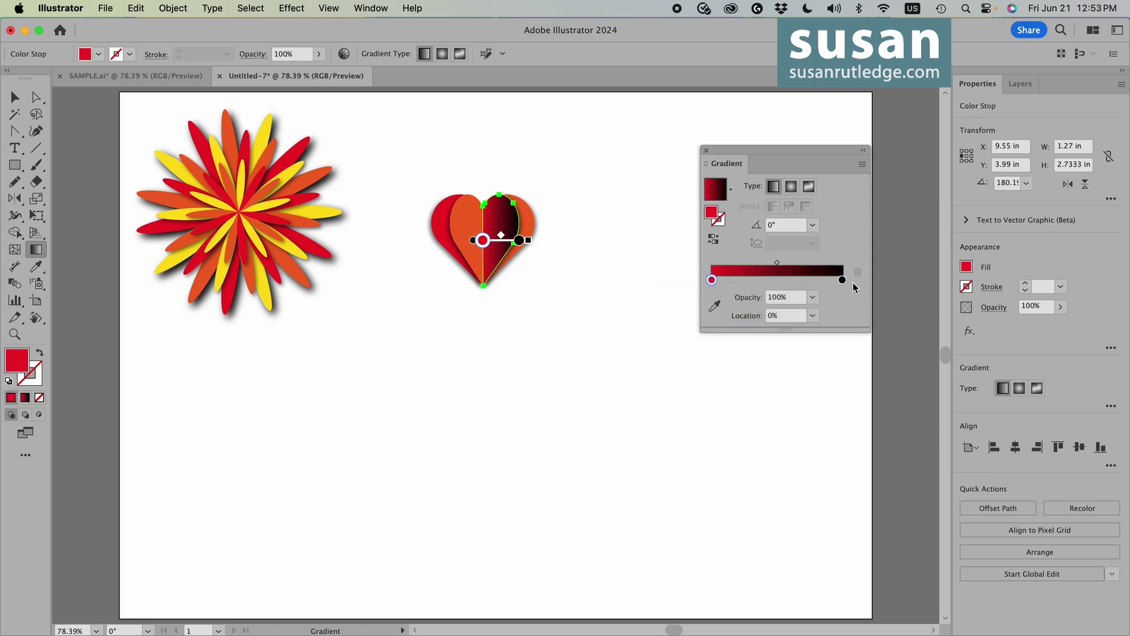
left_click(842, 281)
double_click(842, 281)
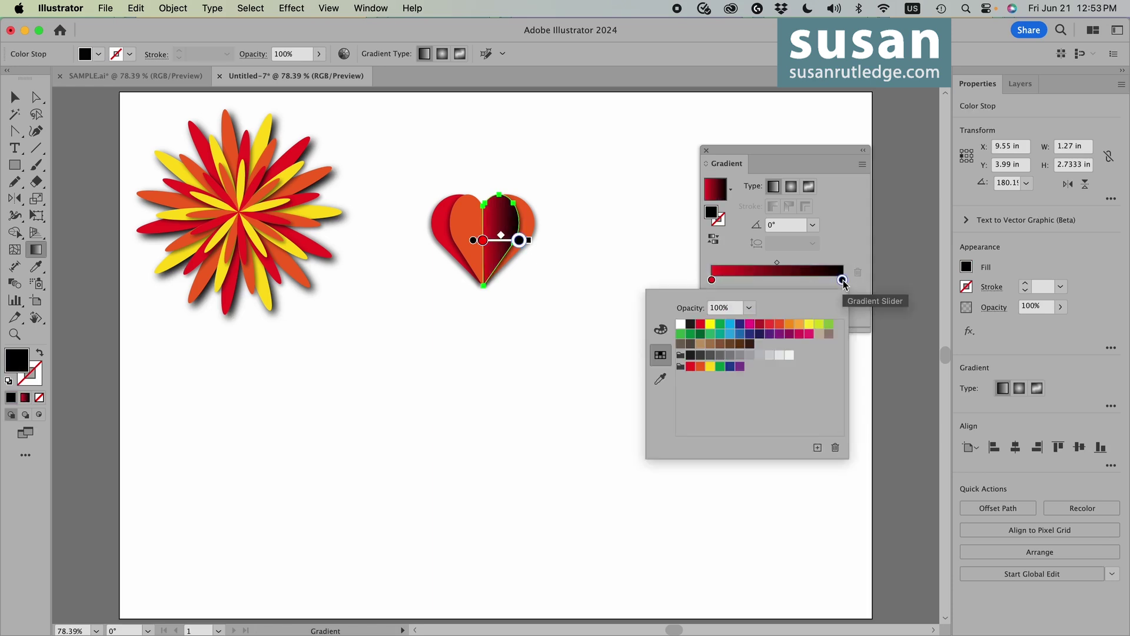
left_click(700, 368)
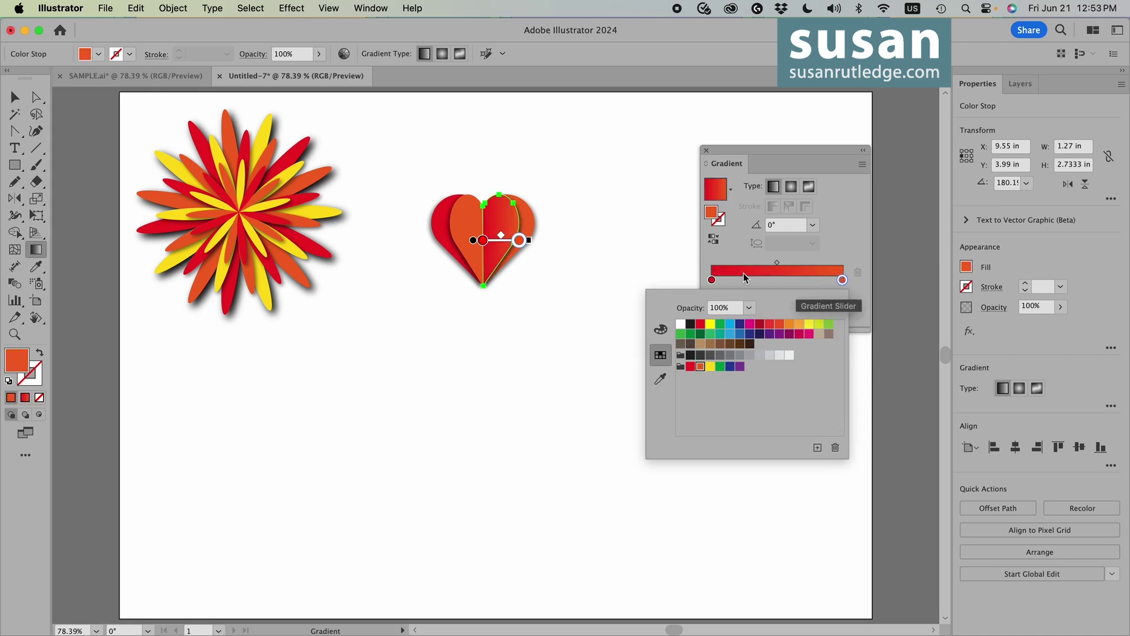
Shift the midpoint of the narrow right shape's gradient toward orange, to a location of about 61%.
left_click(777, 263)
left_click(777, 263)
left_click_drag(778, 267, 791, 268)
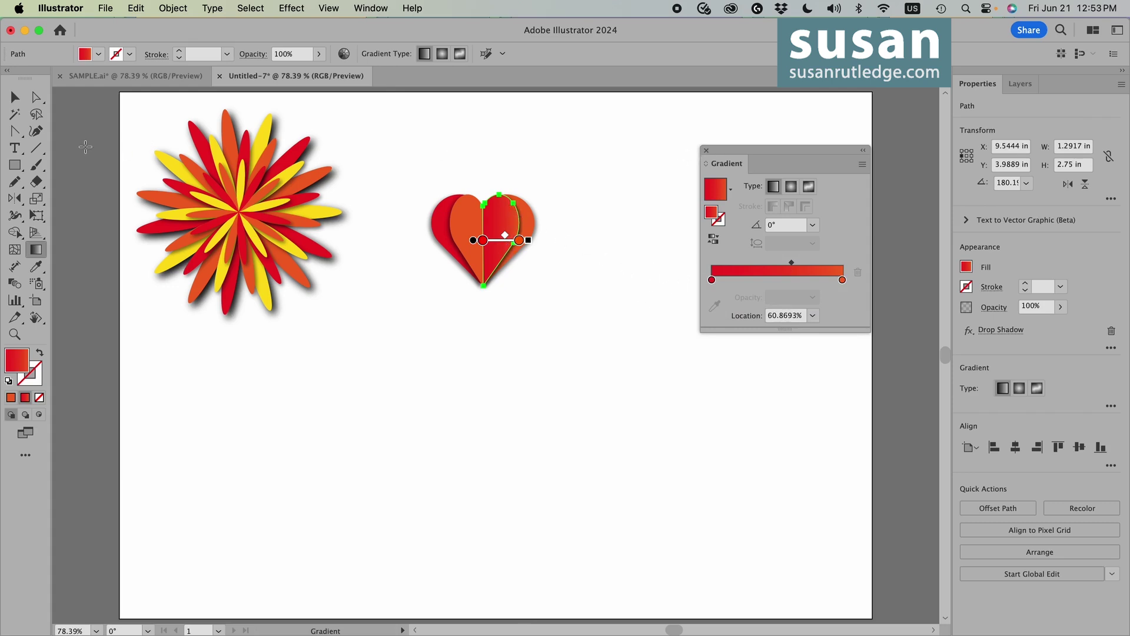
left_click(15, 96)
left_click(488, 356)
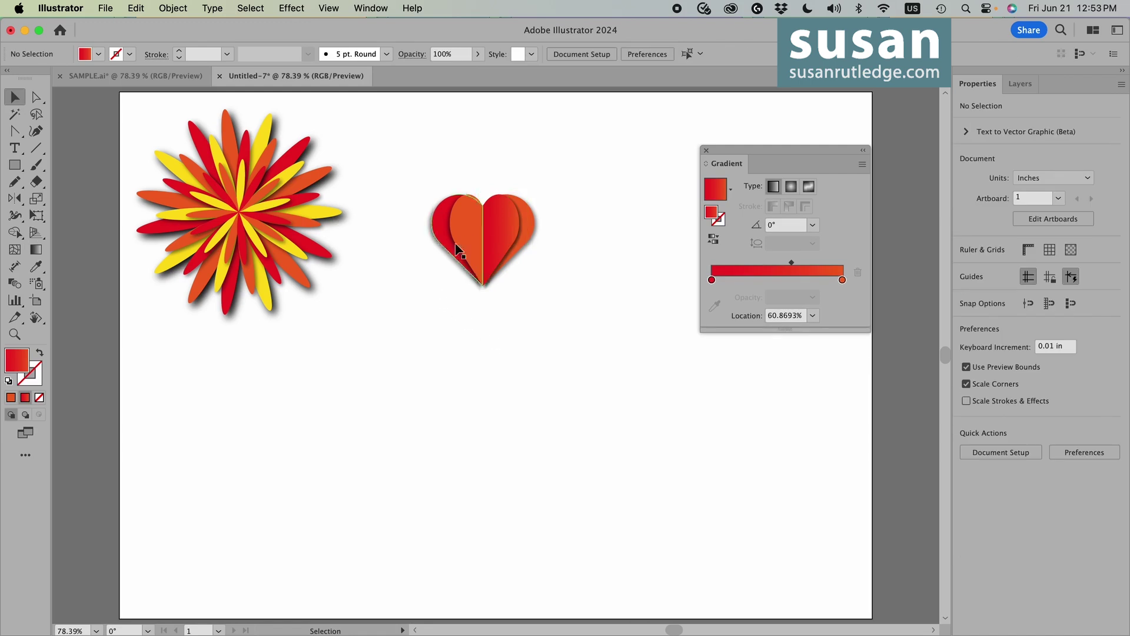
Fill the heart's narrow orange left shape with the same red-to-orange gradient and set its midpoint to about 17%.
left_click(465, 236)
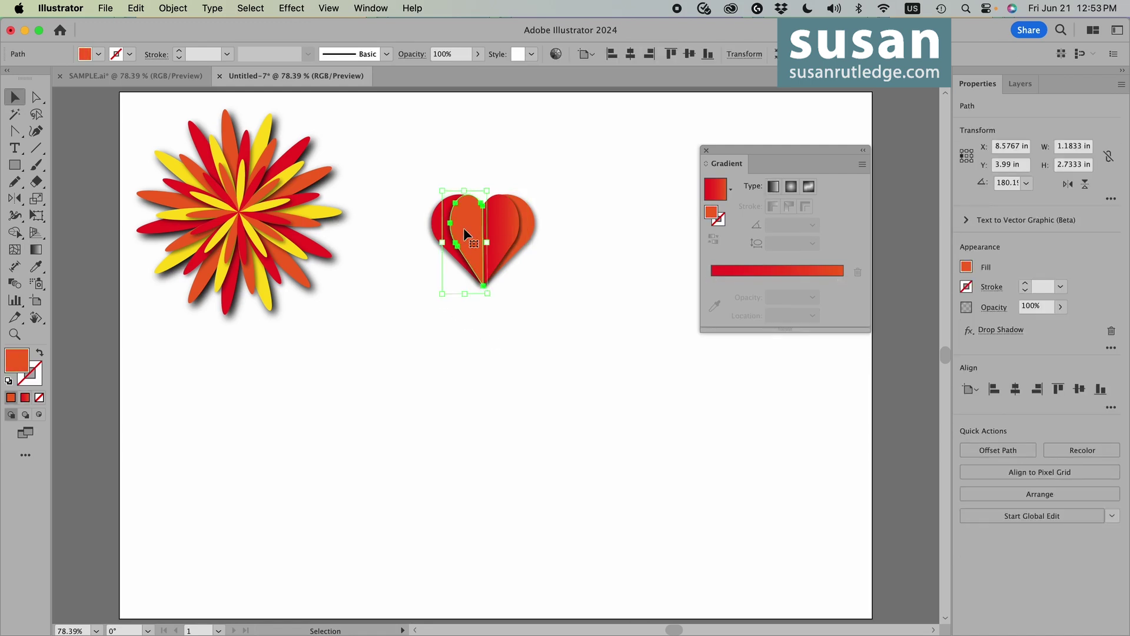
left_click(713, 281)
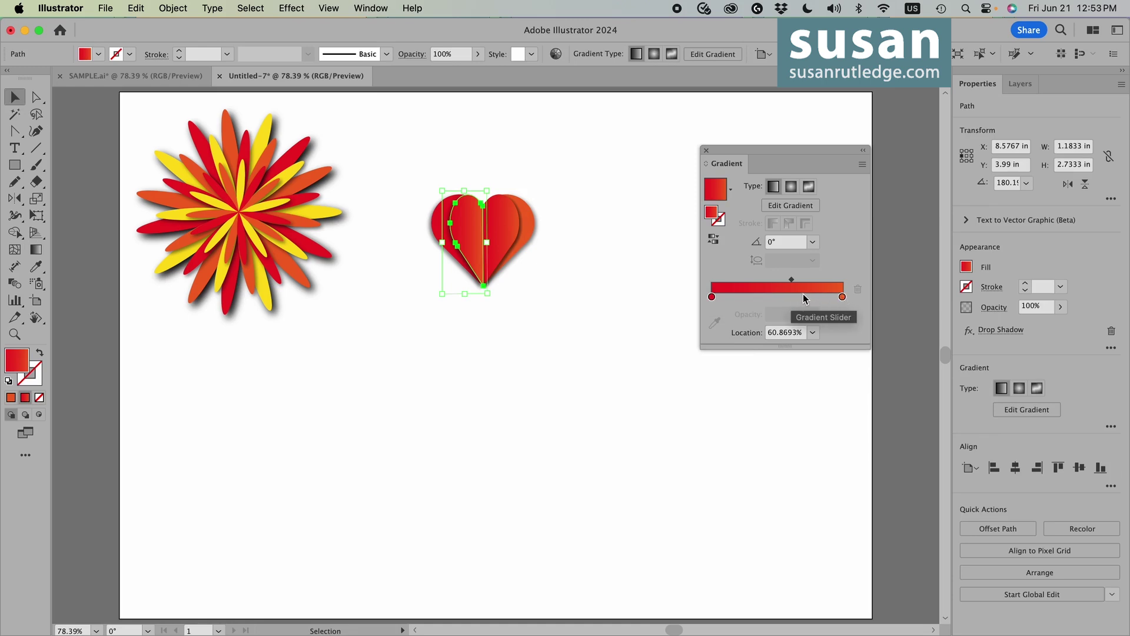
left_click_drag(792, 283, 733, 285)
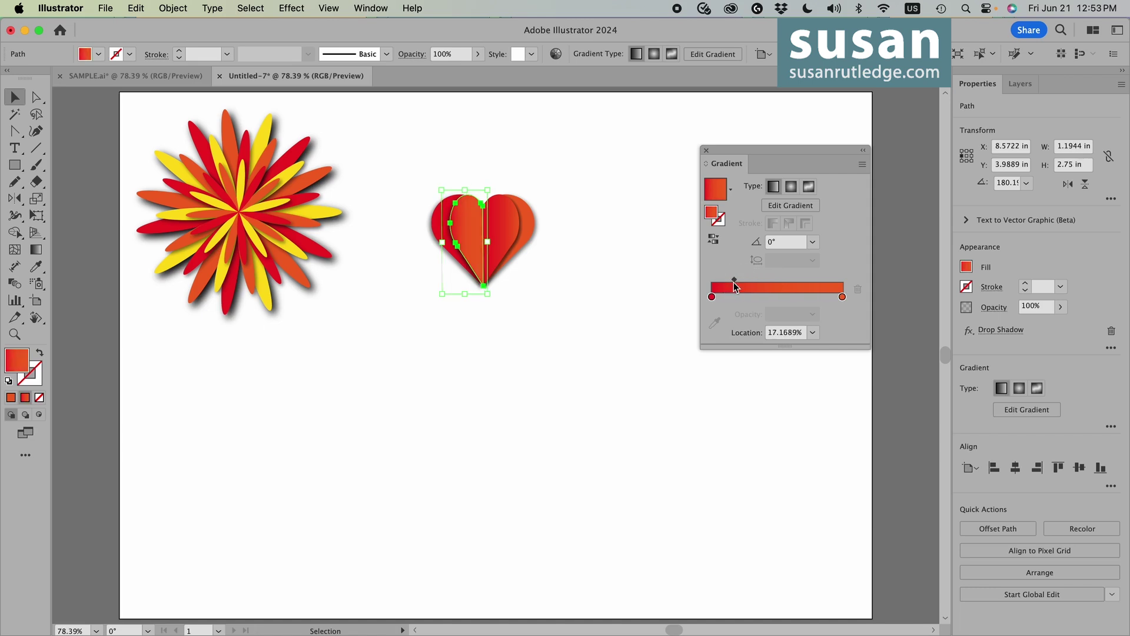
left_click(532, 301)
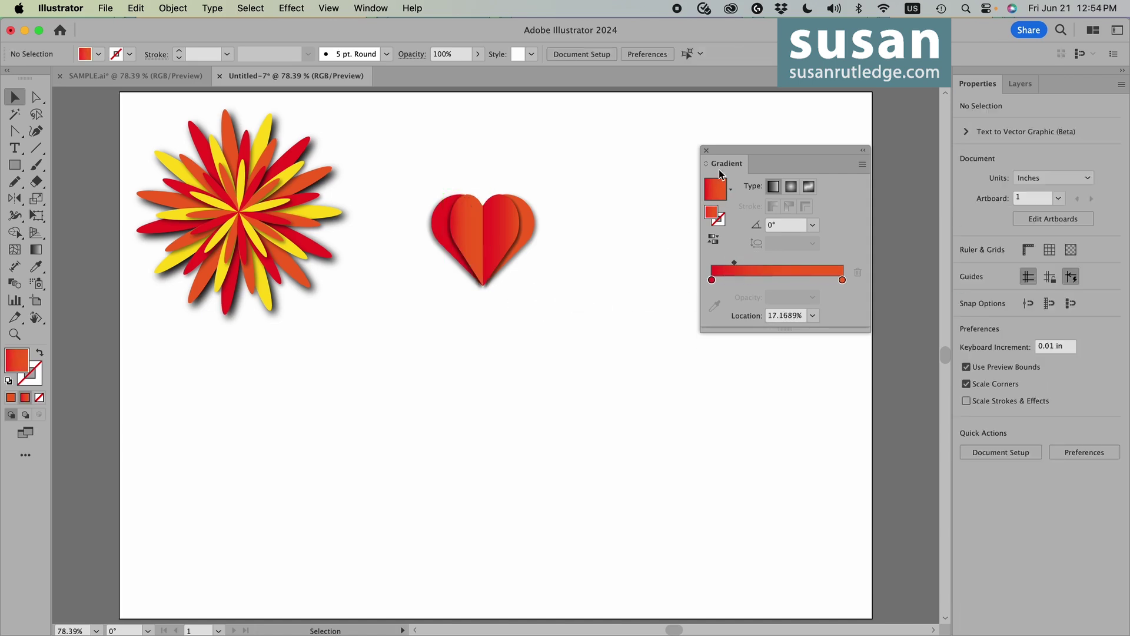
Group all the heart shapes and move the group beneath the layered flower.
left_click(707, 151)
left_click_drag(431, 168, 537, 312)
key("super+g")
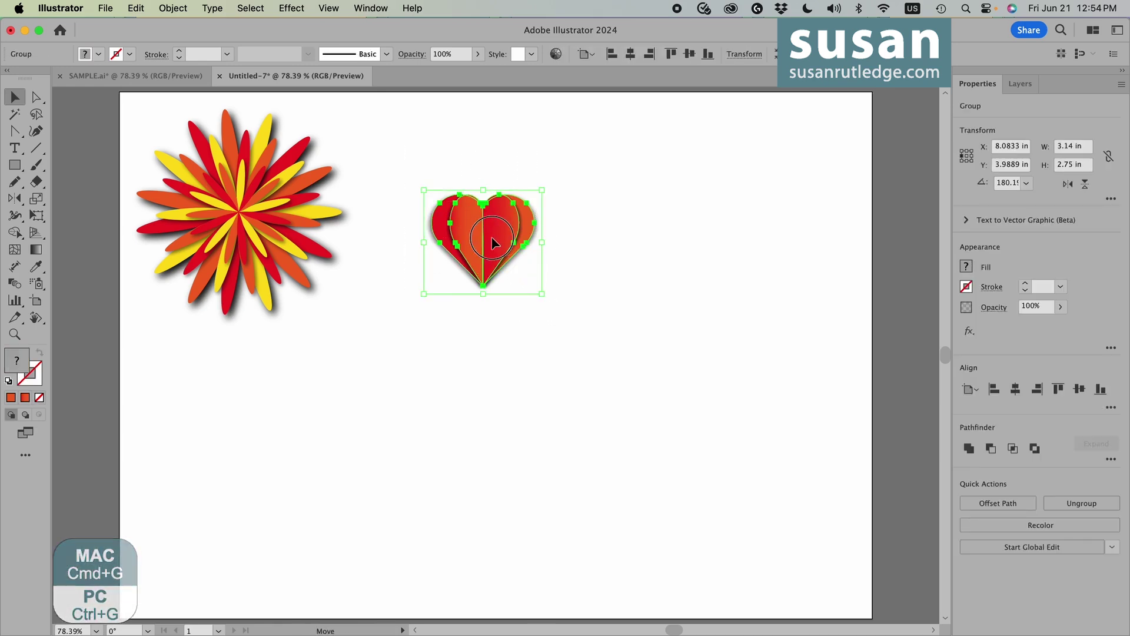
left_click_drag(494, 238, 222, 384)
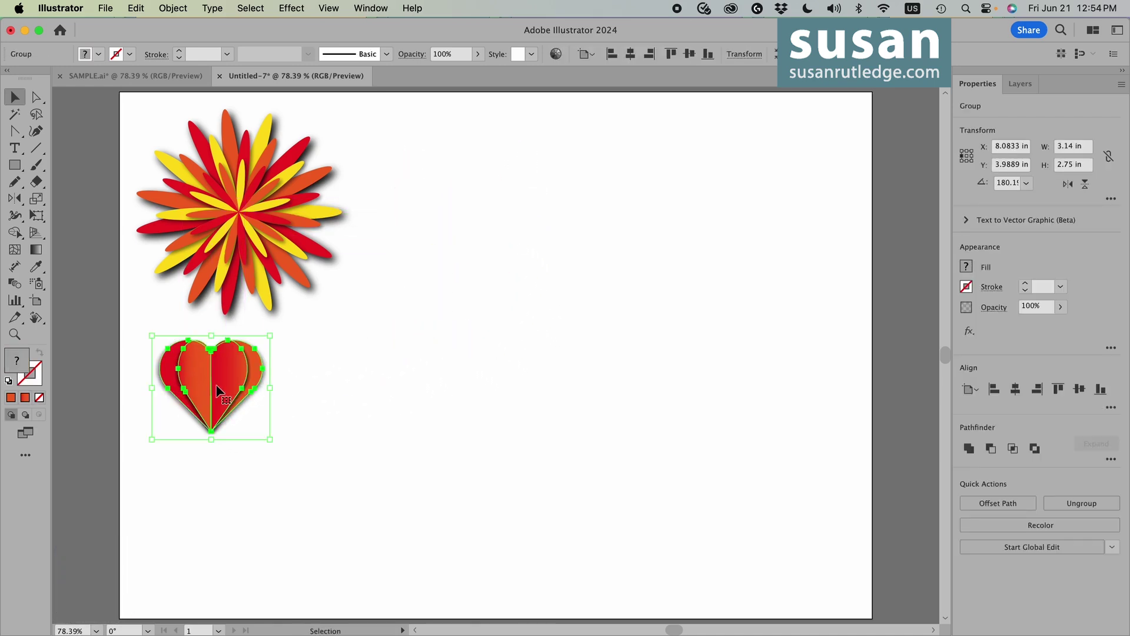
left_click(385, 349)
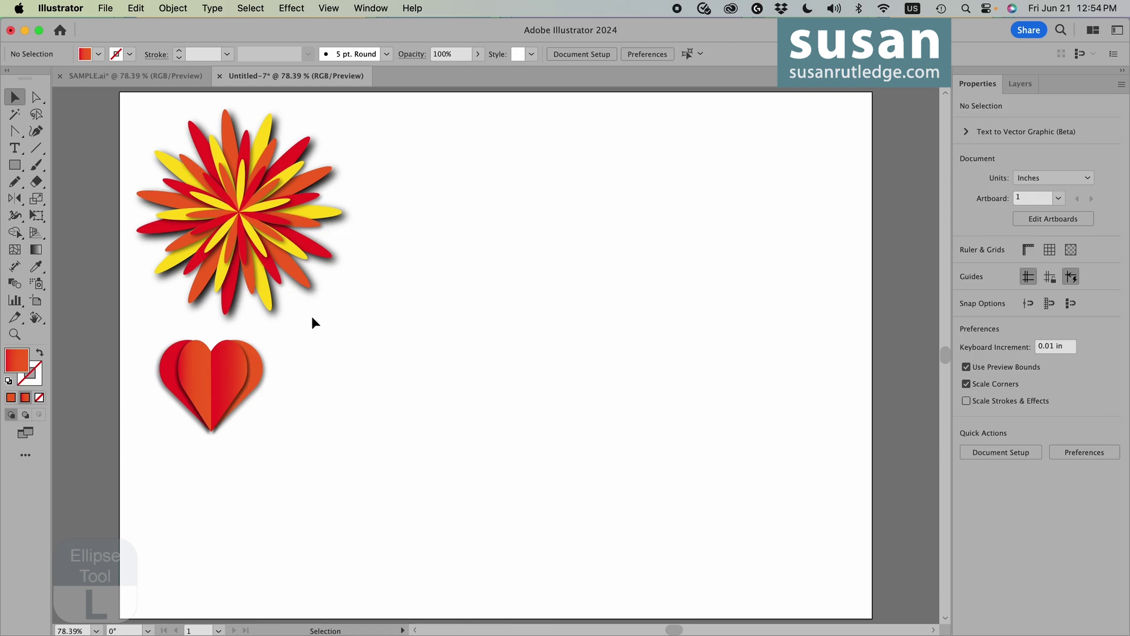
Create an ellipse 0.65 in wide and 0.3 in high in the empty artboard area and set its fill to none.
left_click(14, 165)
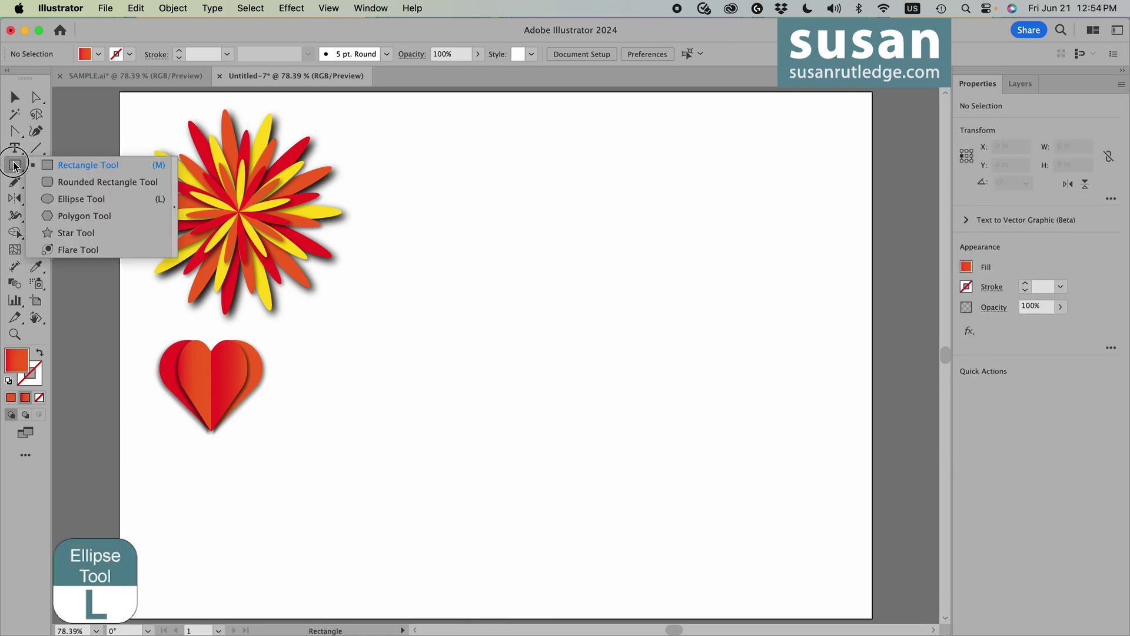
left_click(82, 199)
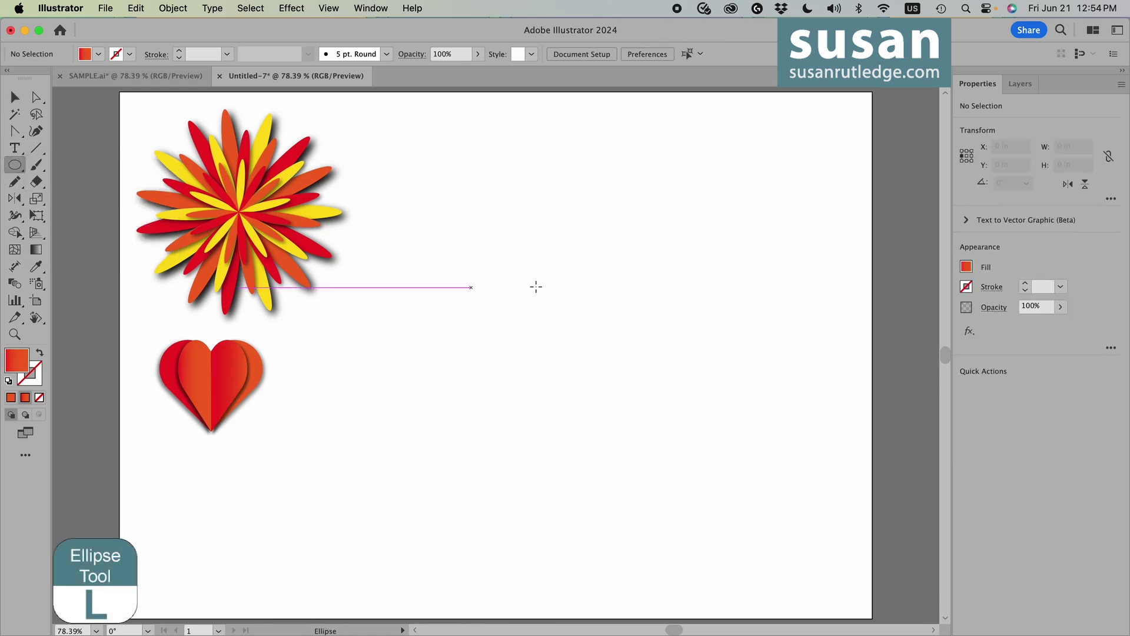
left_click(556, 232)
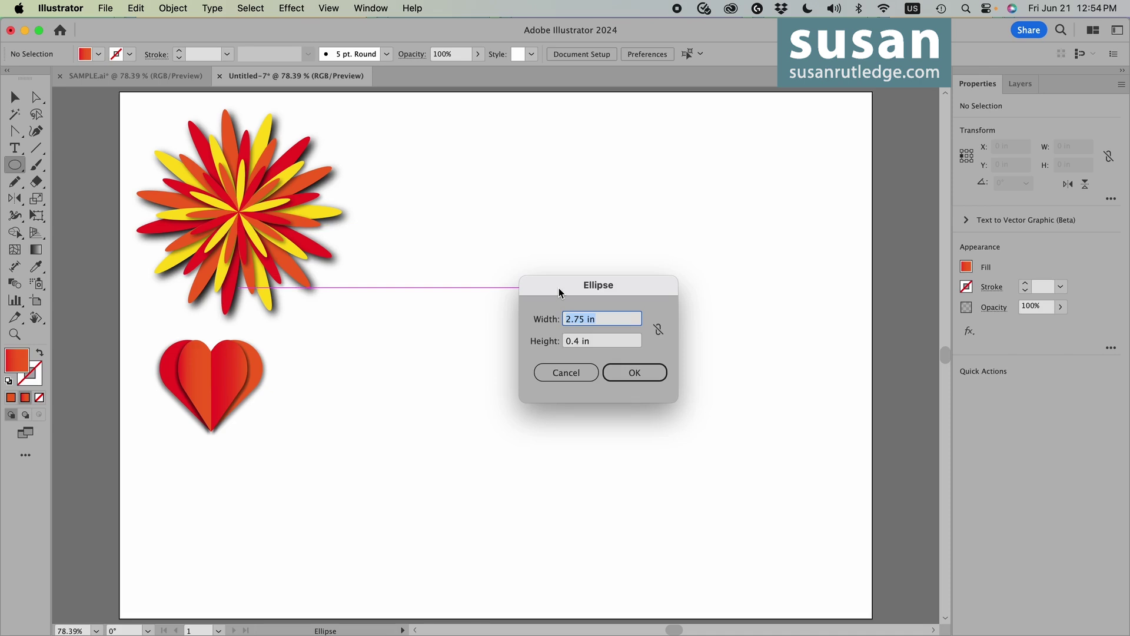
type(".65")
key("Tab")
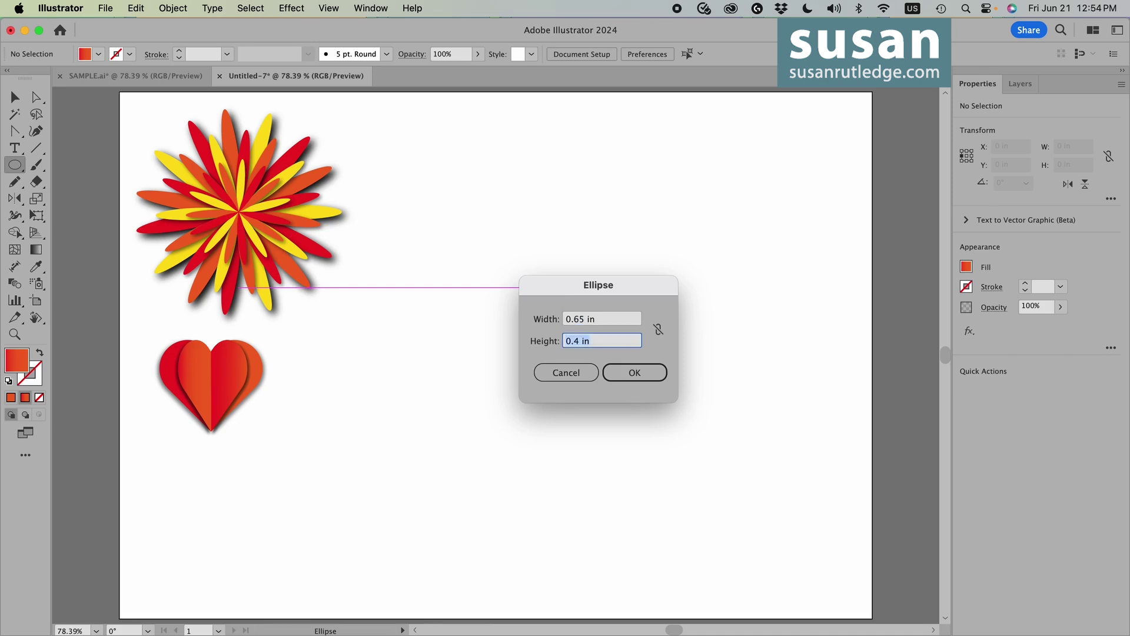
type(".3")
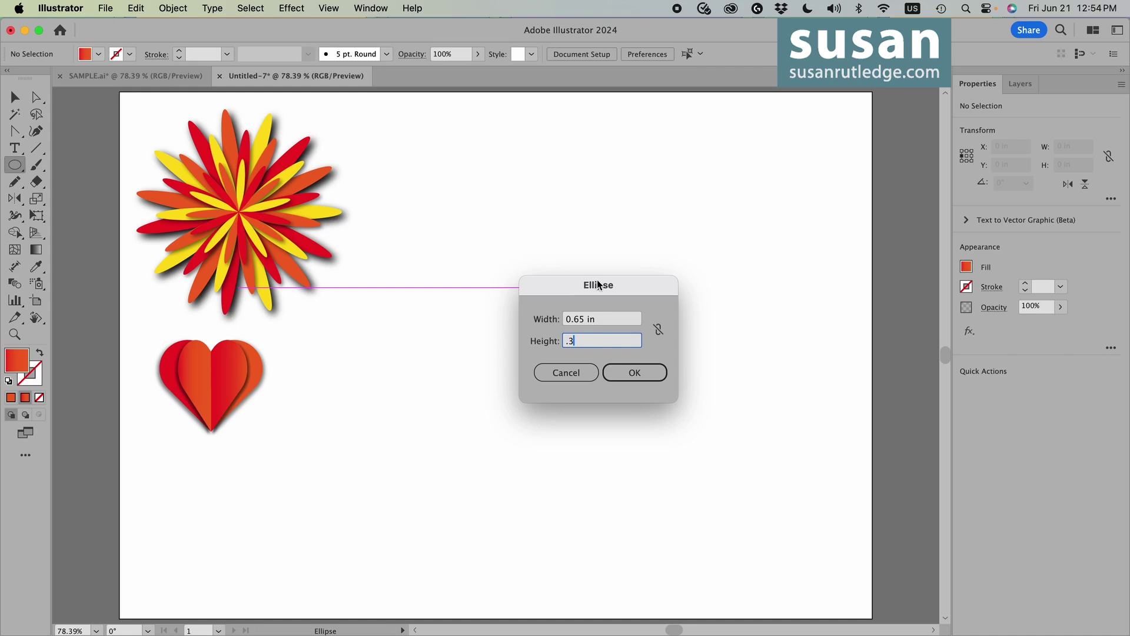
left_click(634, 373)
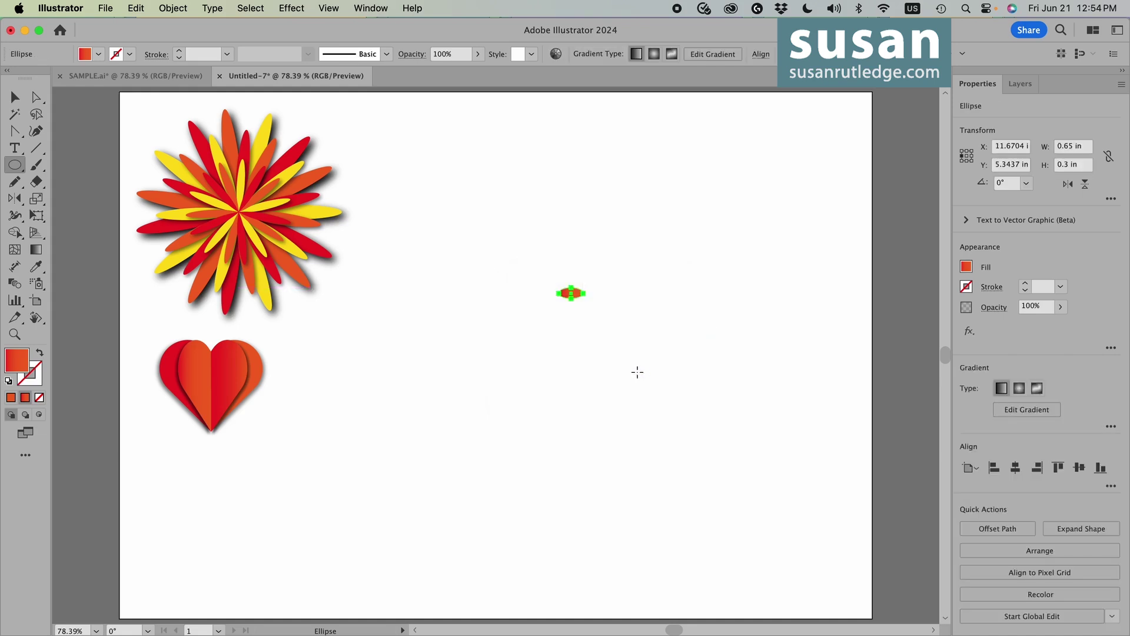
left_click(966, 266)
left_click(801, 324)
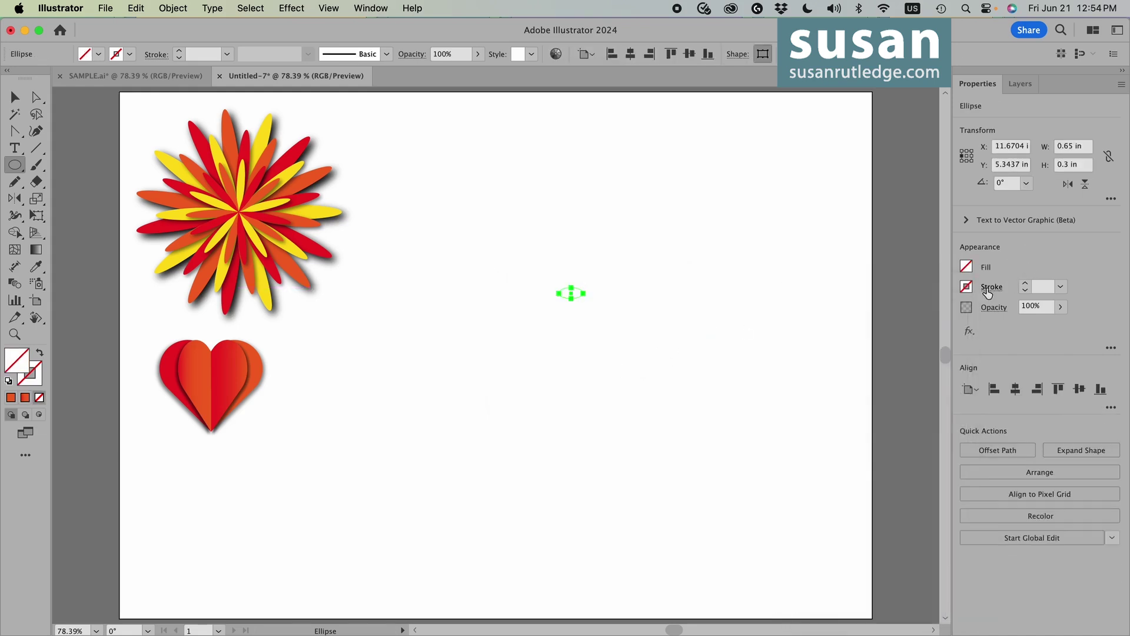
Give the small ellipse a yellow stroke with a weight of 5 pt.
left_click(966, 287)
left_click_drag(958, 376, 959, 412)
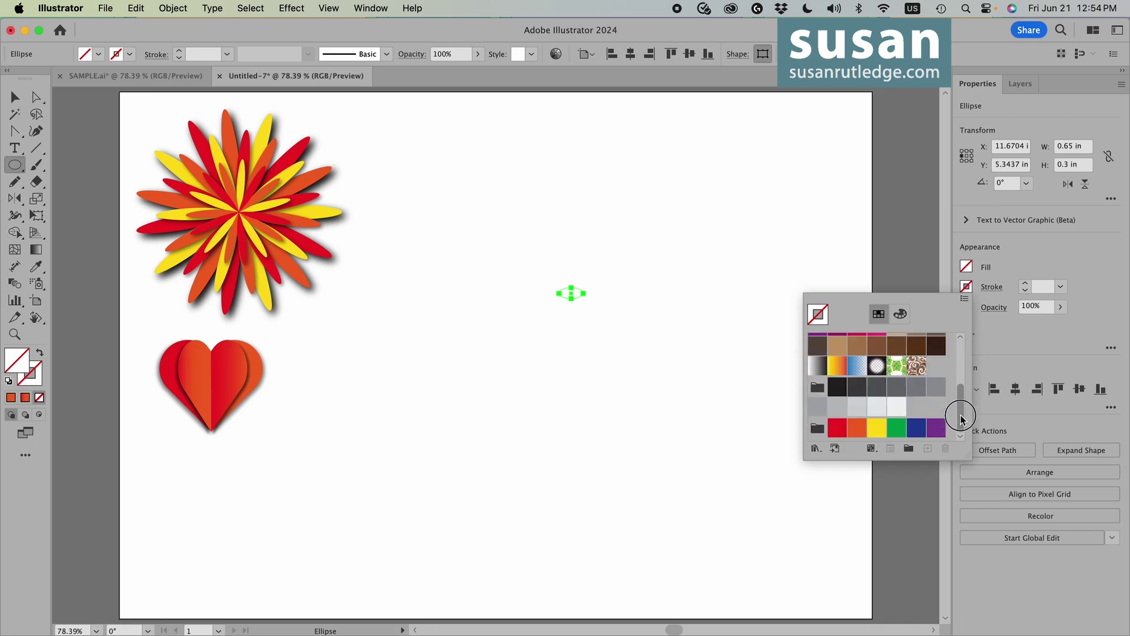
left_click(876, 428)
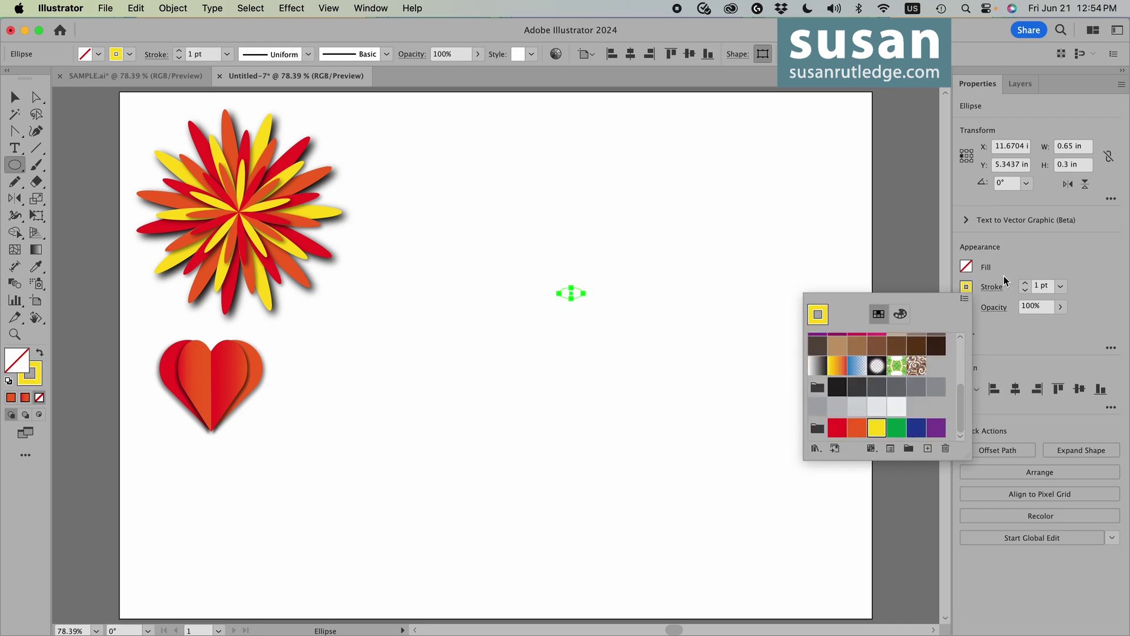
left_click(1060, 286)
left_click(1081, 411)
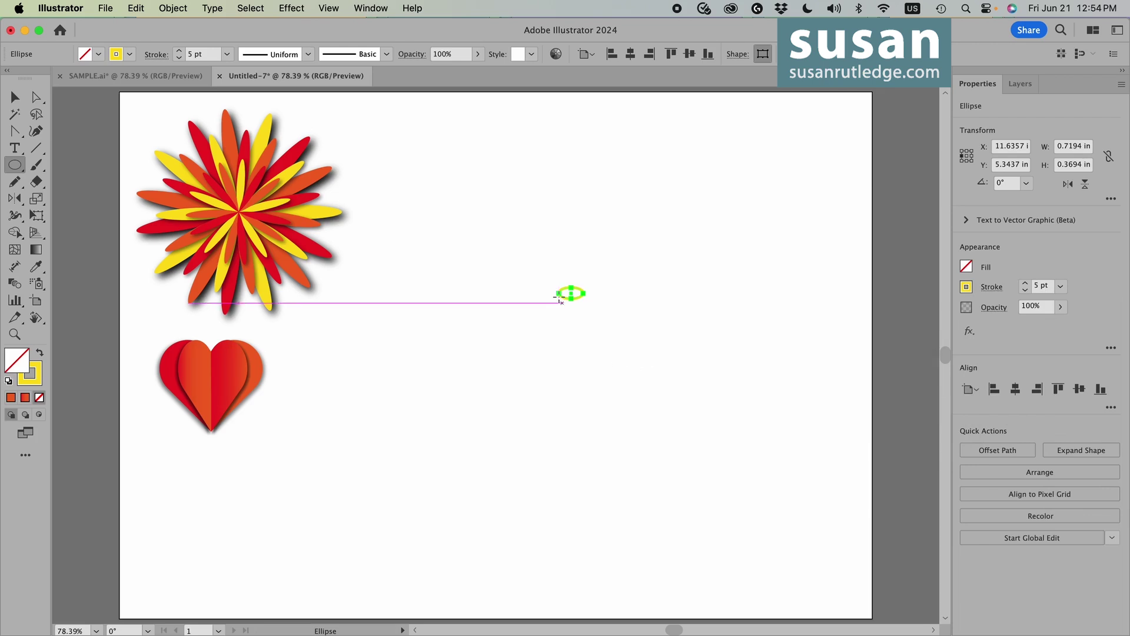
Convert the ellipse's left anchor point to a sharp corner with the Anchor Point tool.
key("shift+c")
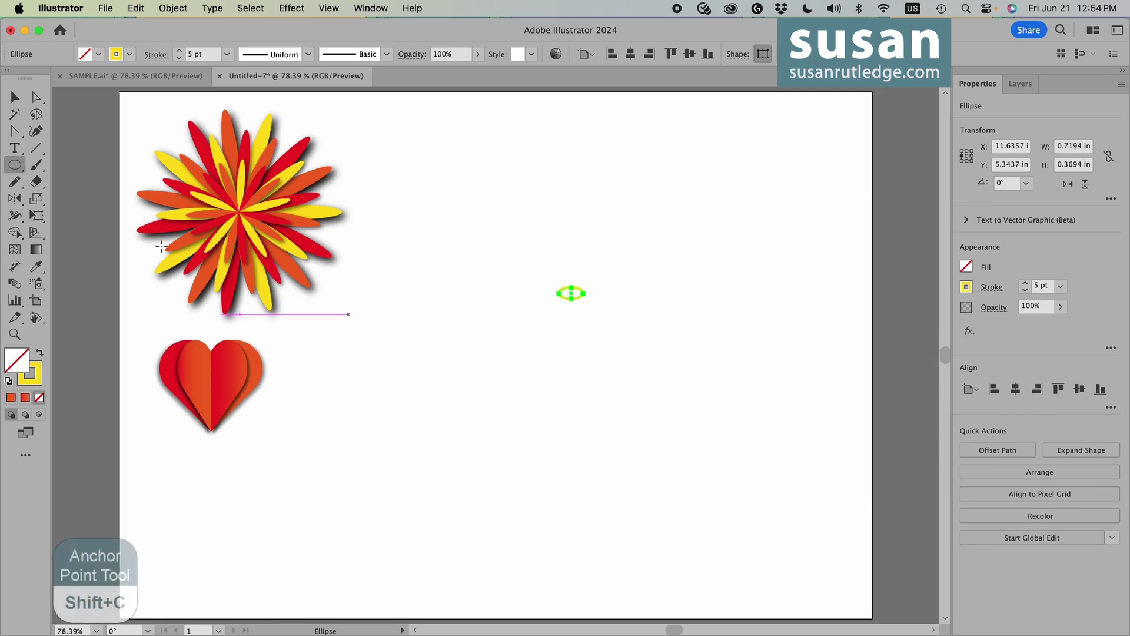
key("shift+c")
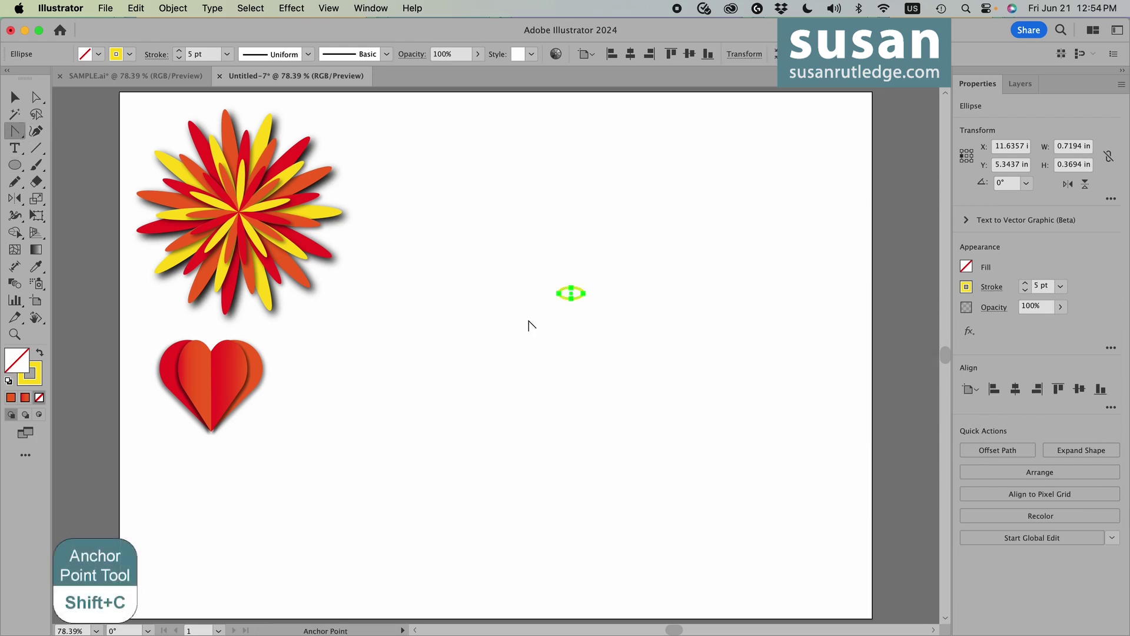
left_click(557, 292)
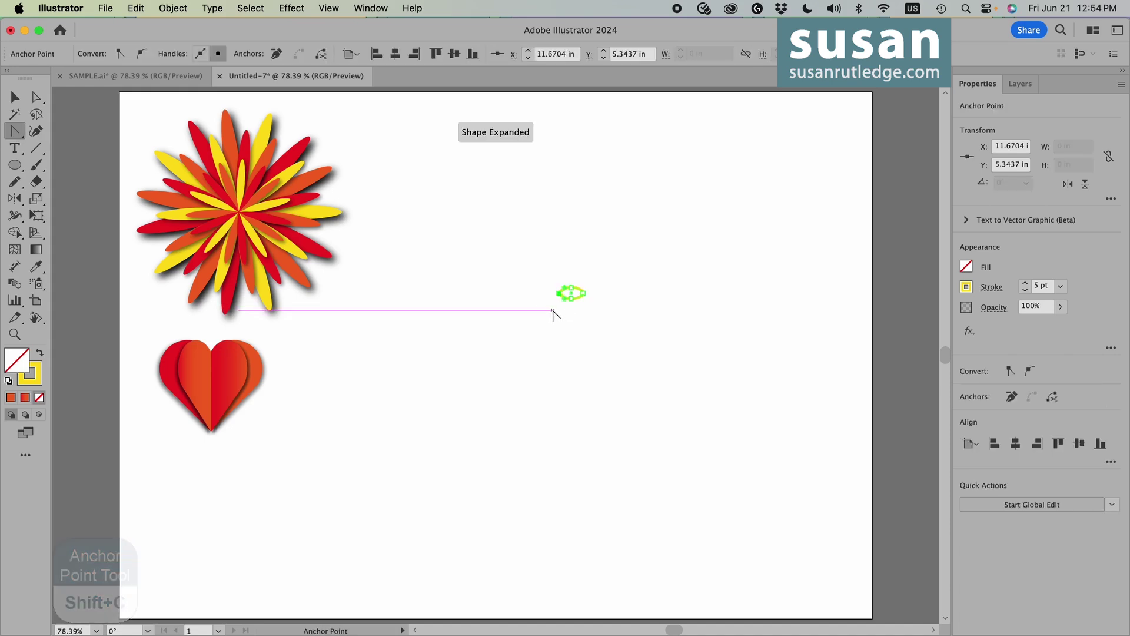
left_click(13, 97)
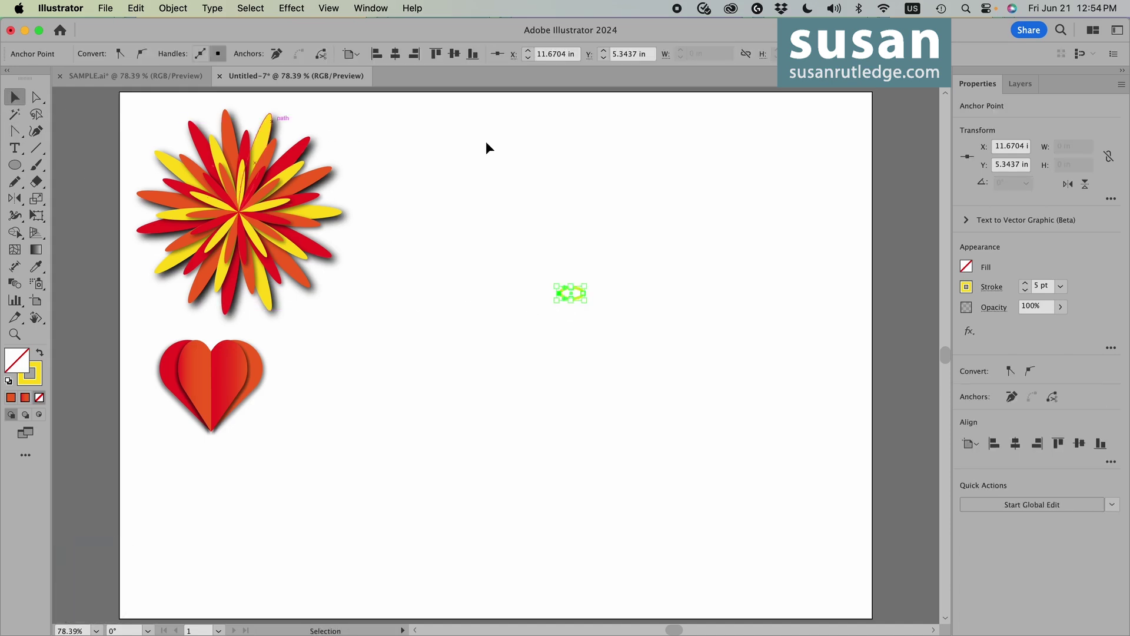
left_click(576, 321)
Reflect a copy of the yellow loop across a vertical axis through its left corner point to form both bow loops.
left_click(569, 288)
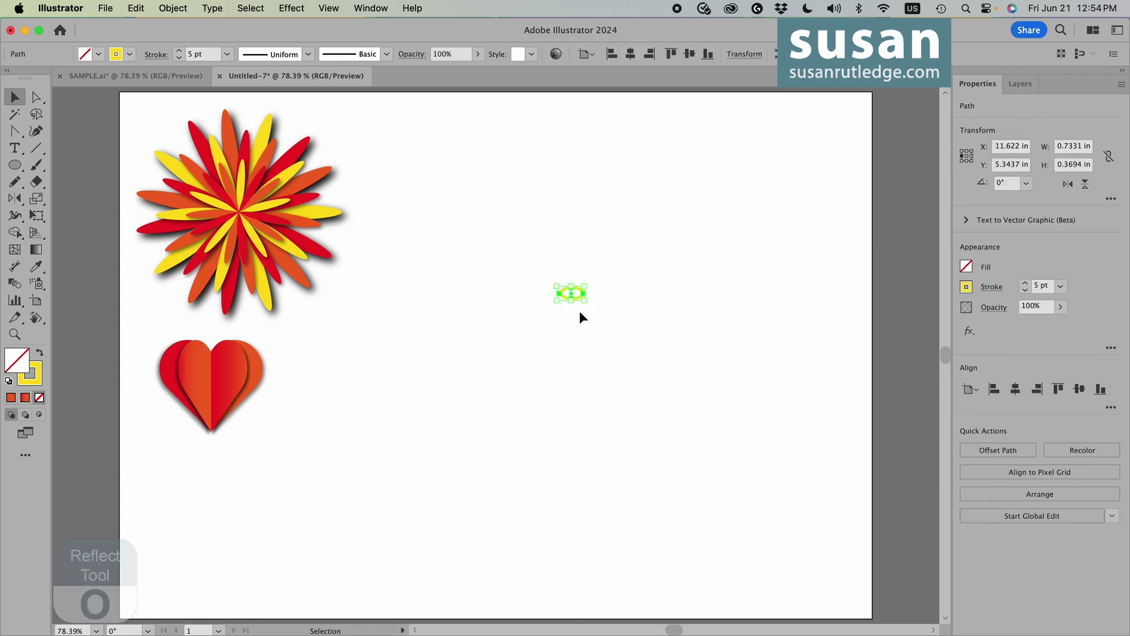
key("o")
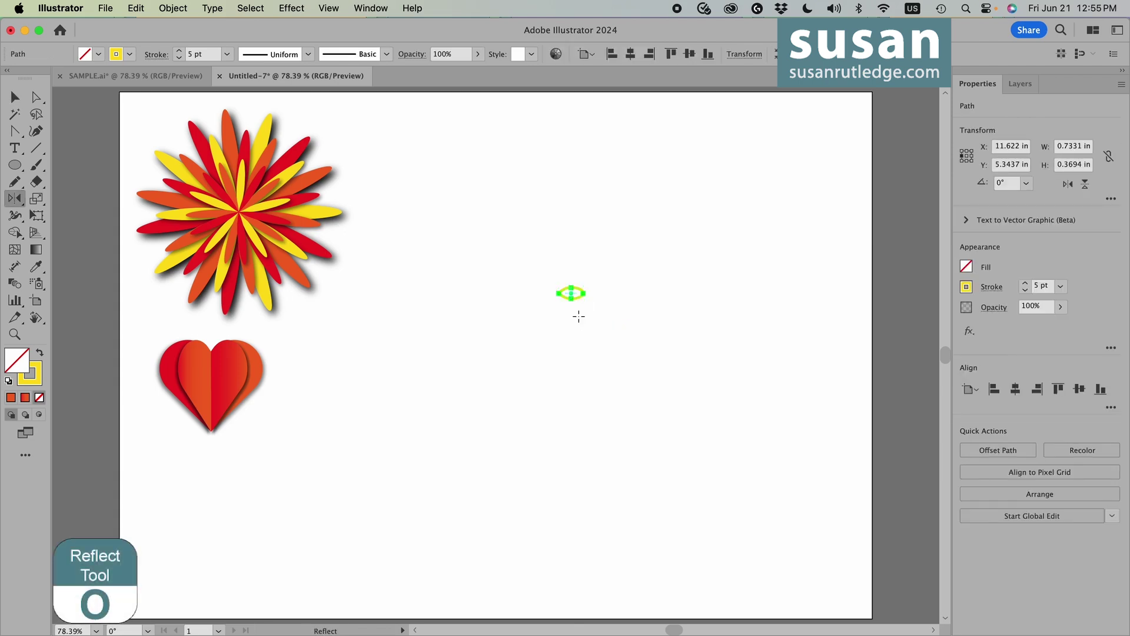
left_click(557, 293, "alt")
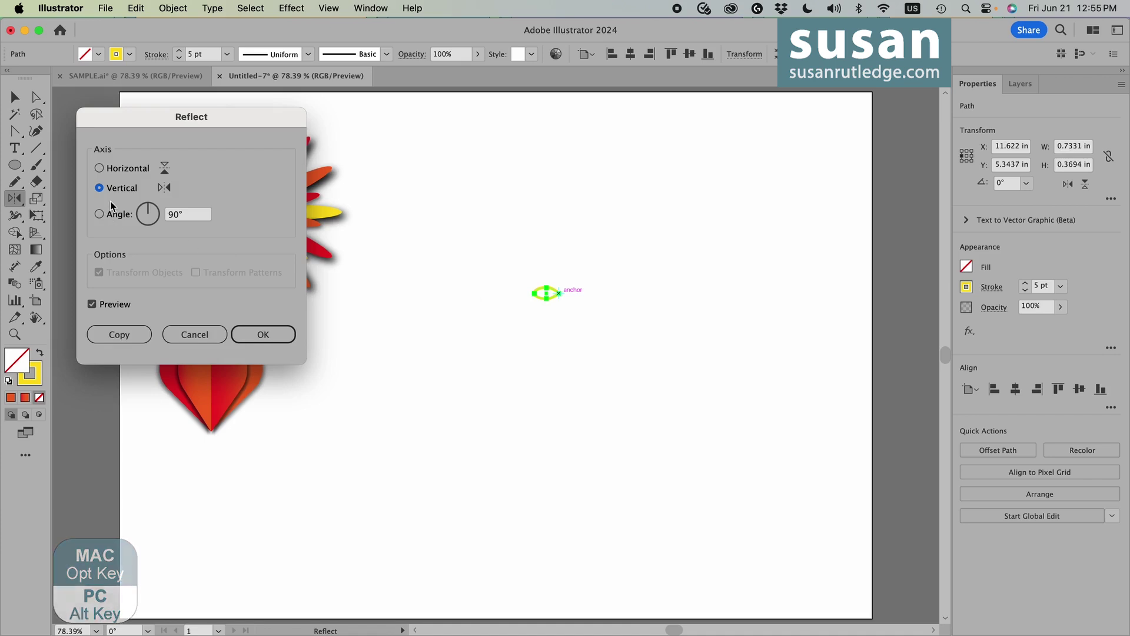
left_click(117, 334)
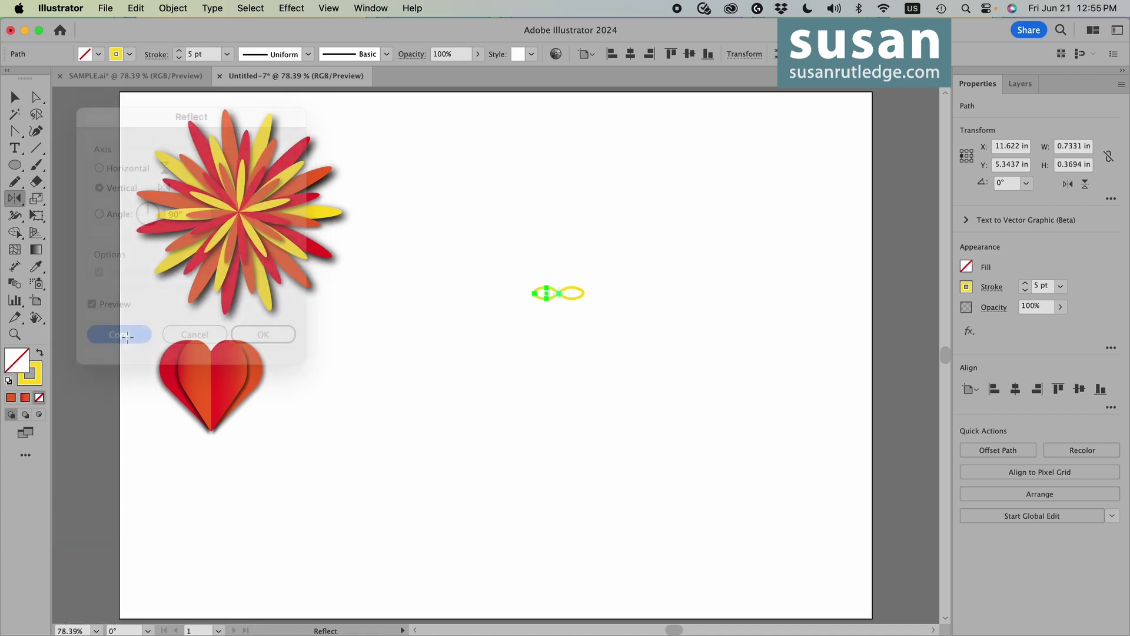
left_click(18, 97)
left_click(616, 257)
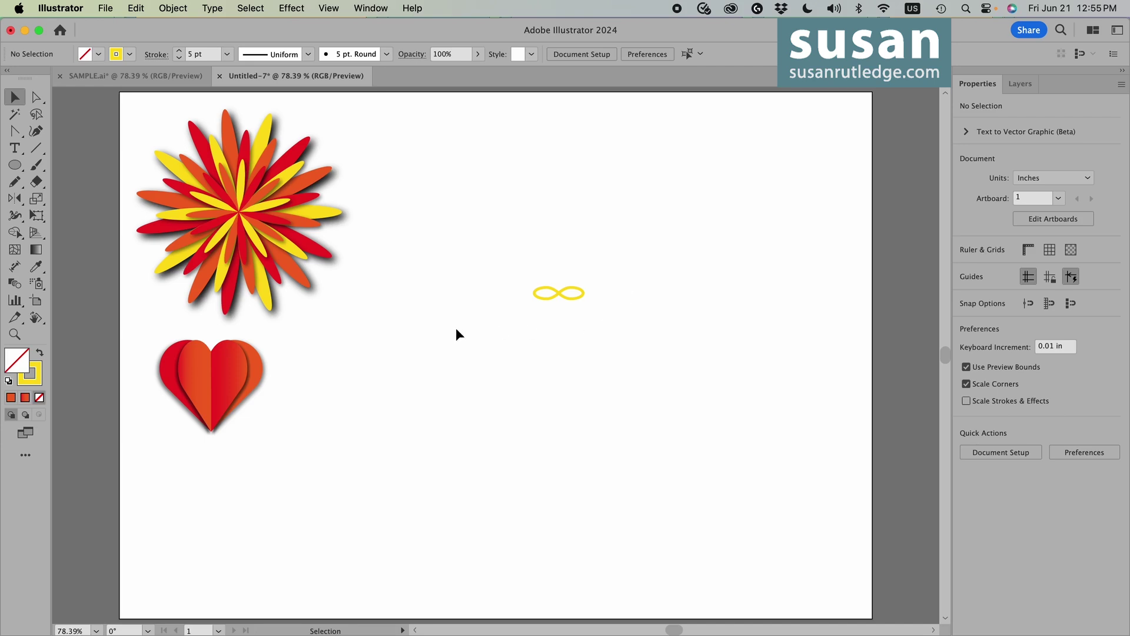
Draw a curved ribbon tail with the Pencil tool from the bow's centre down to the right, about 0.7 in wide.
left_click(16, 183)
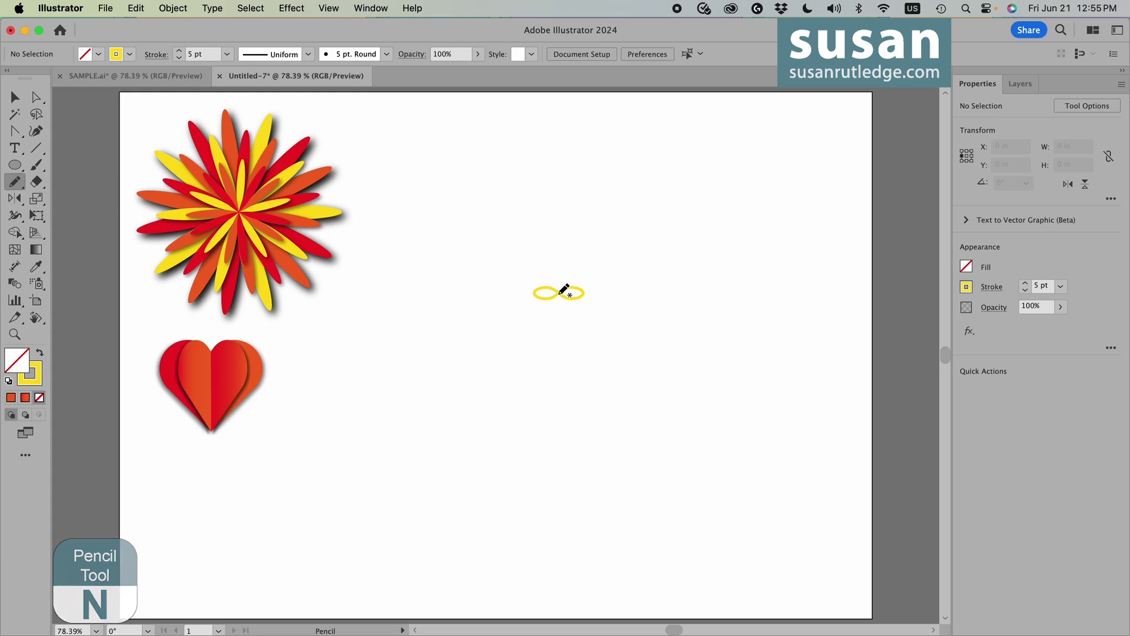
left_click_drag(560, 293, 584, 325)
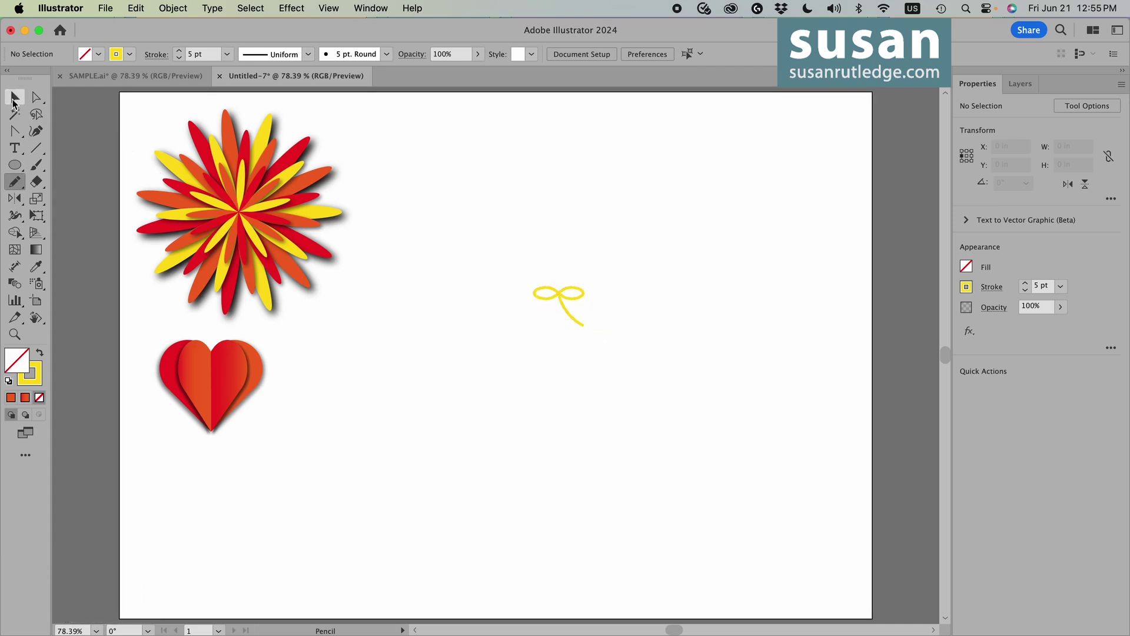
left_click(13, 98)
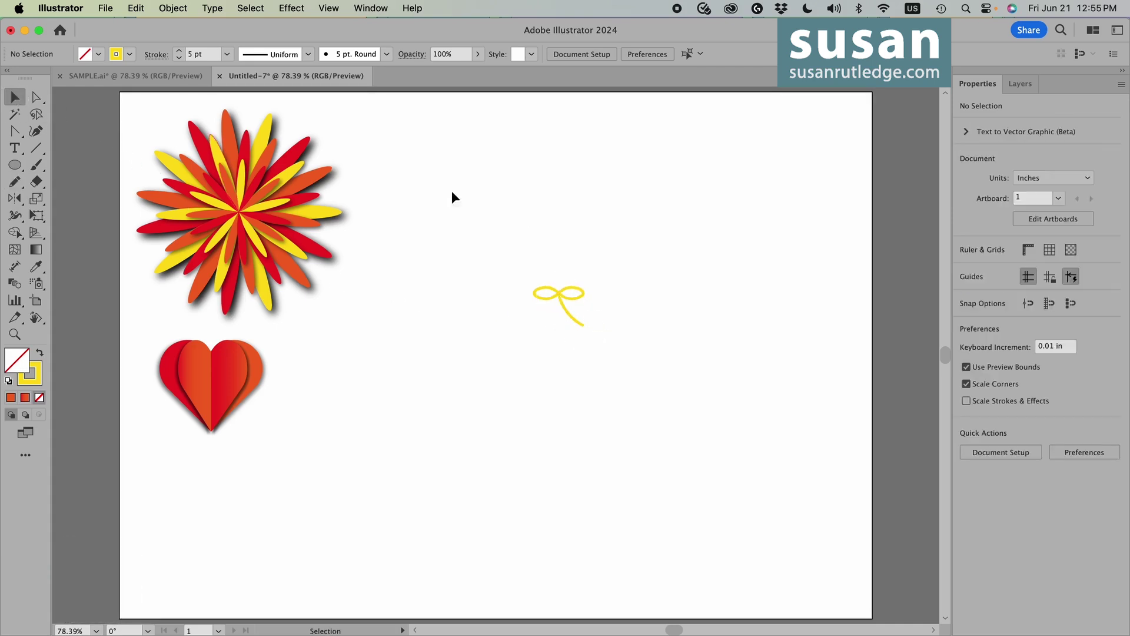
Reflect a copy of the ribbon tail across a vertical axis through the bow's centre.
left_click(574, 320)
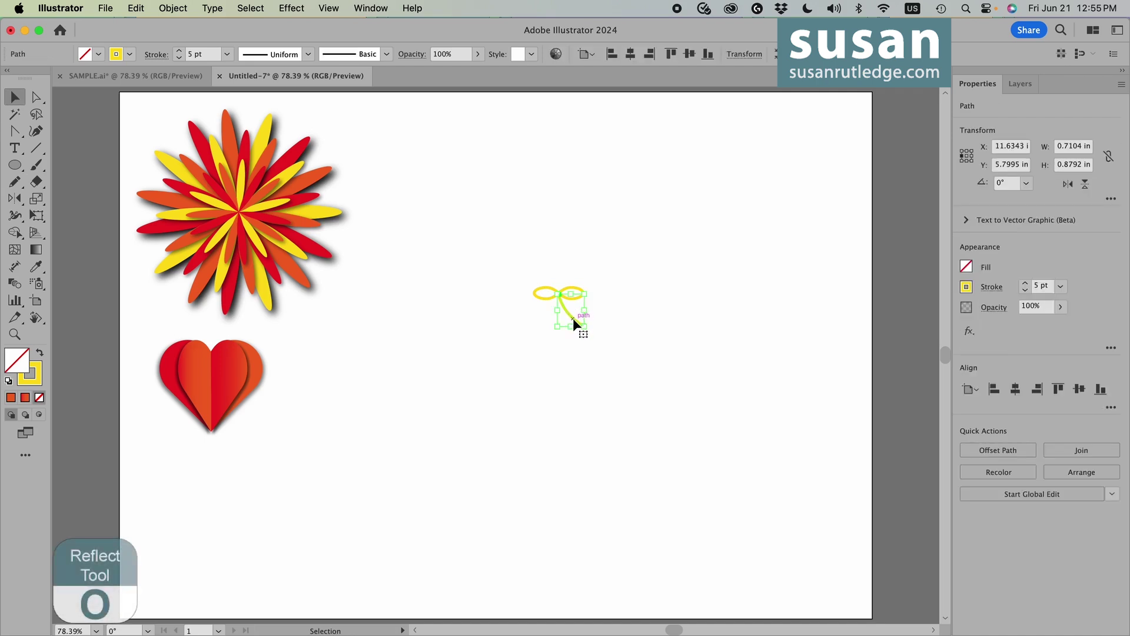
key("o")
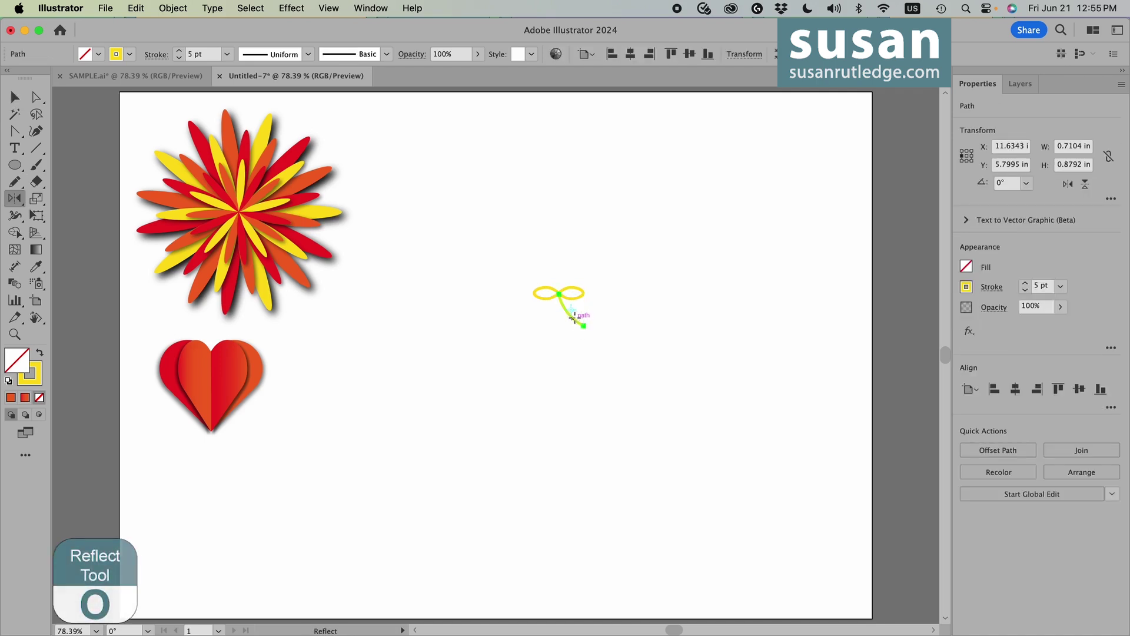
left_click(559, 293, "alt")
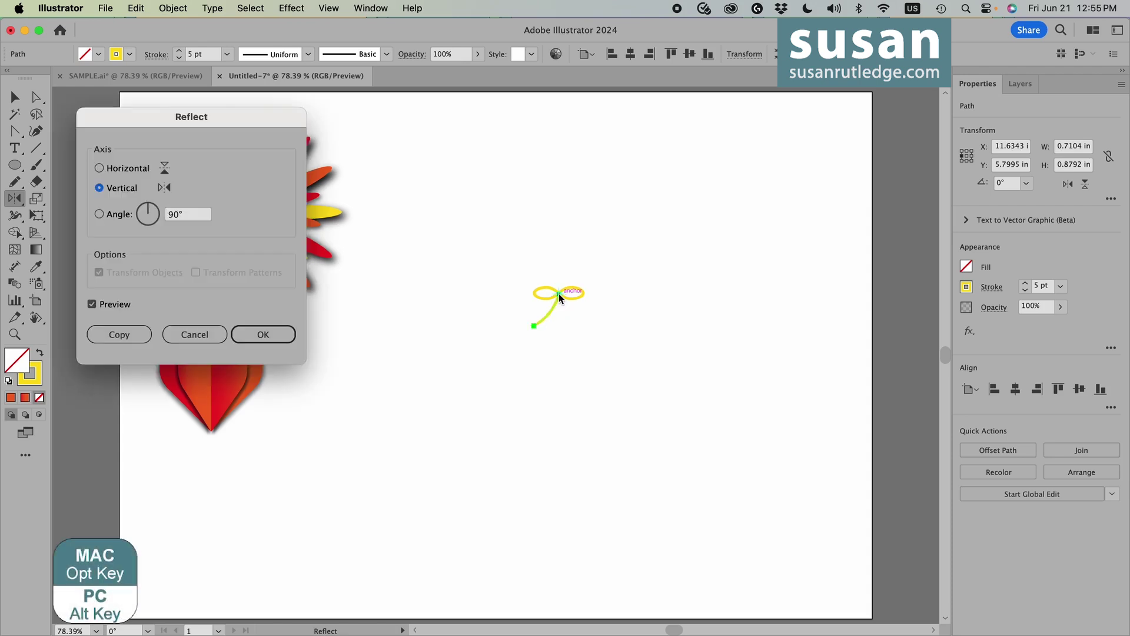
left_click(119, 334)
key("v")
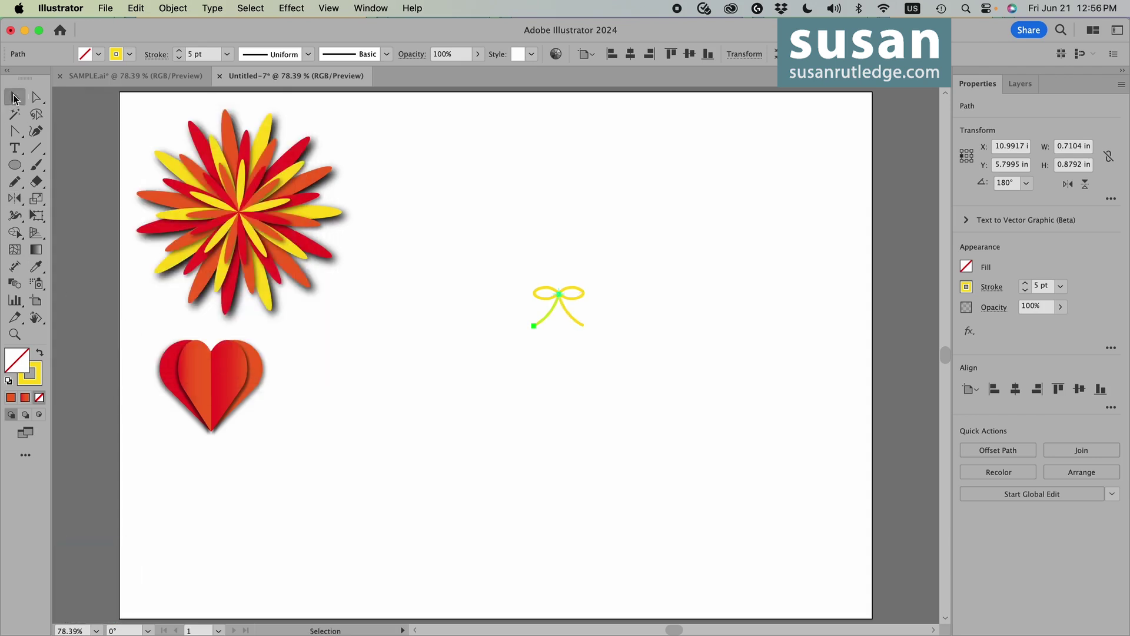
left_click(401, 363)
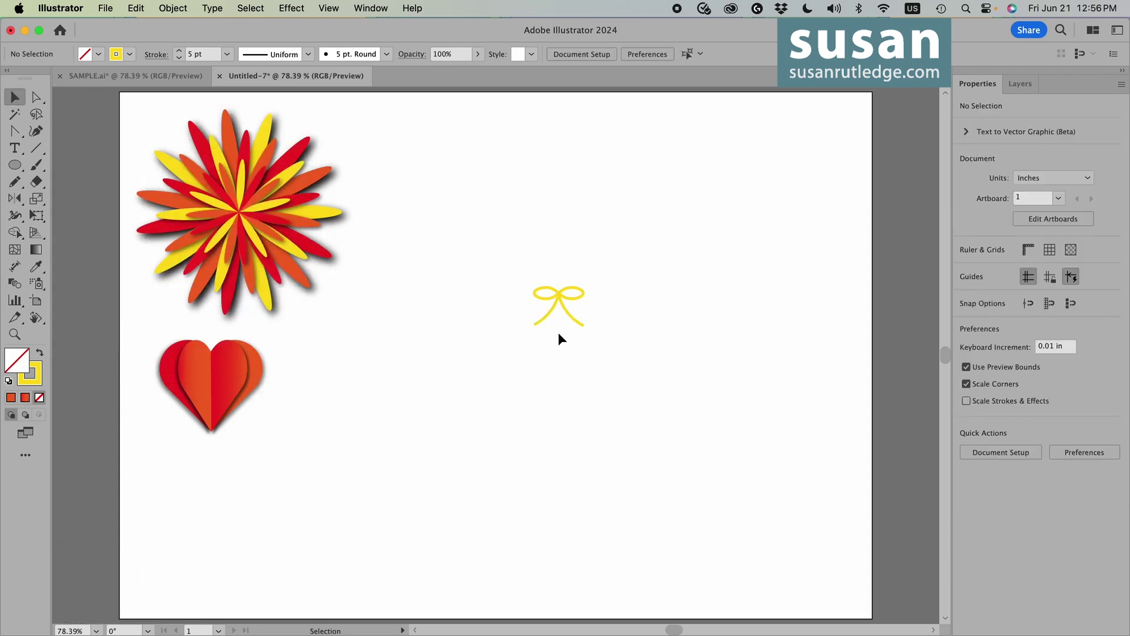
Set the stroke of both ribbon tails to a round cap.
left_click_drag(521, 316, 605, 341)
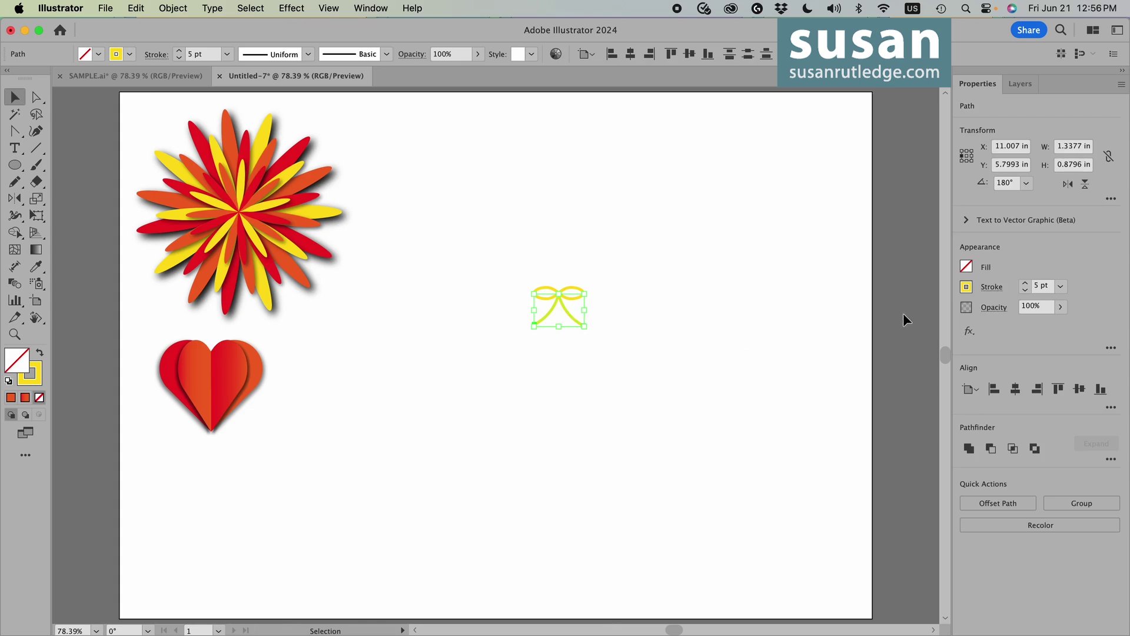
left_click(991, 287)
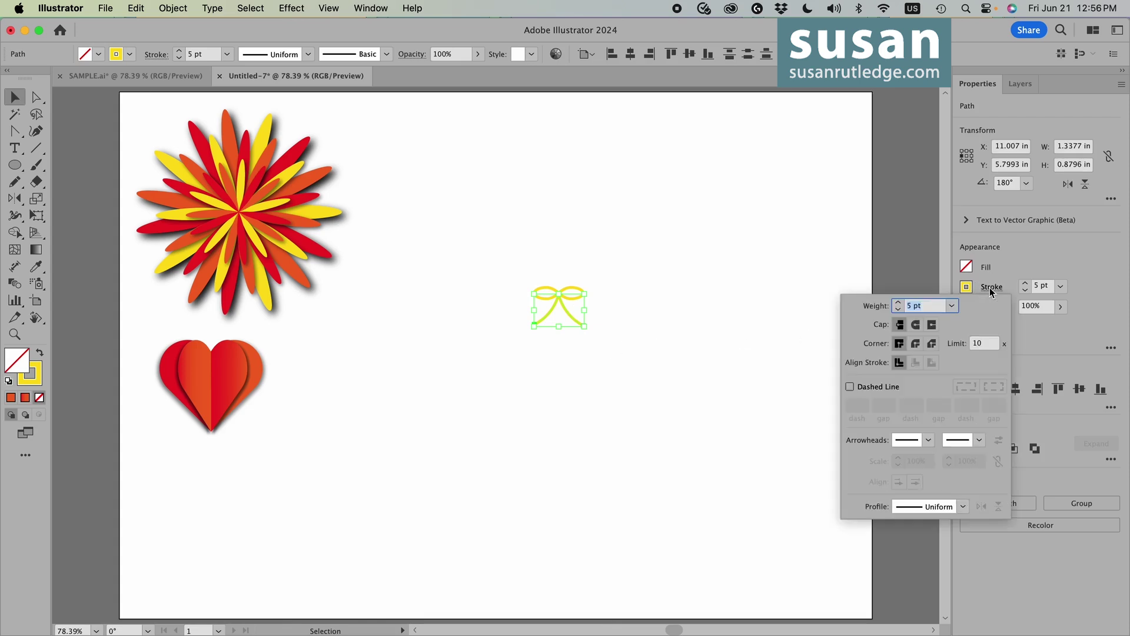
left_click(916, 324)
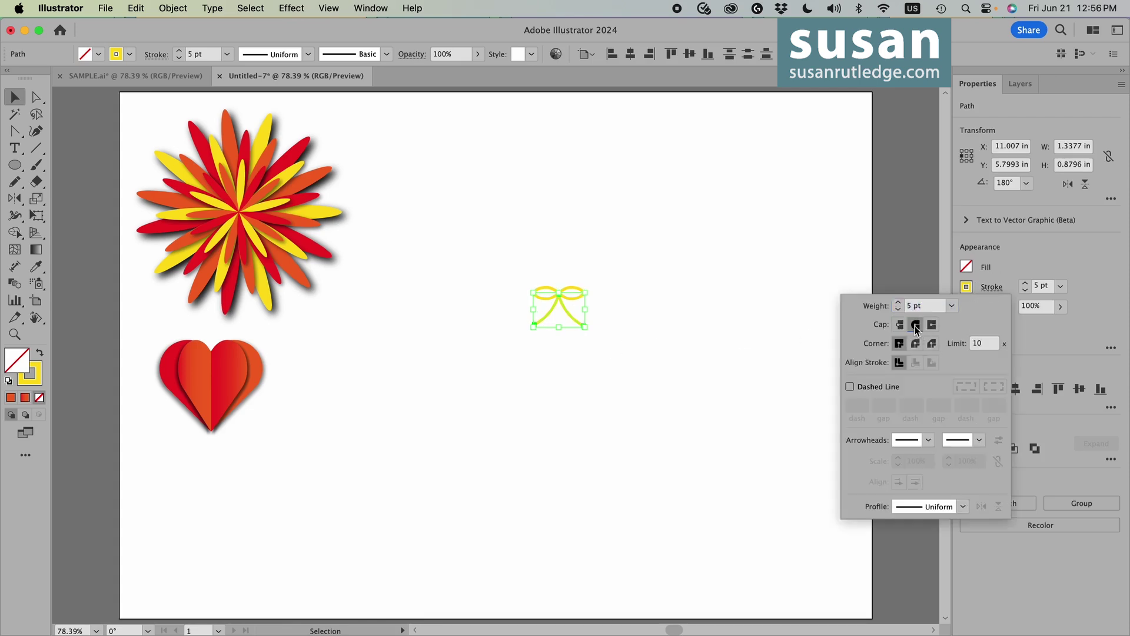
left_click(634, 287)
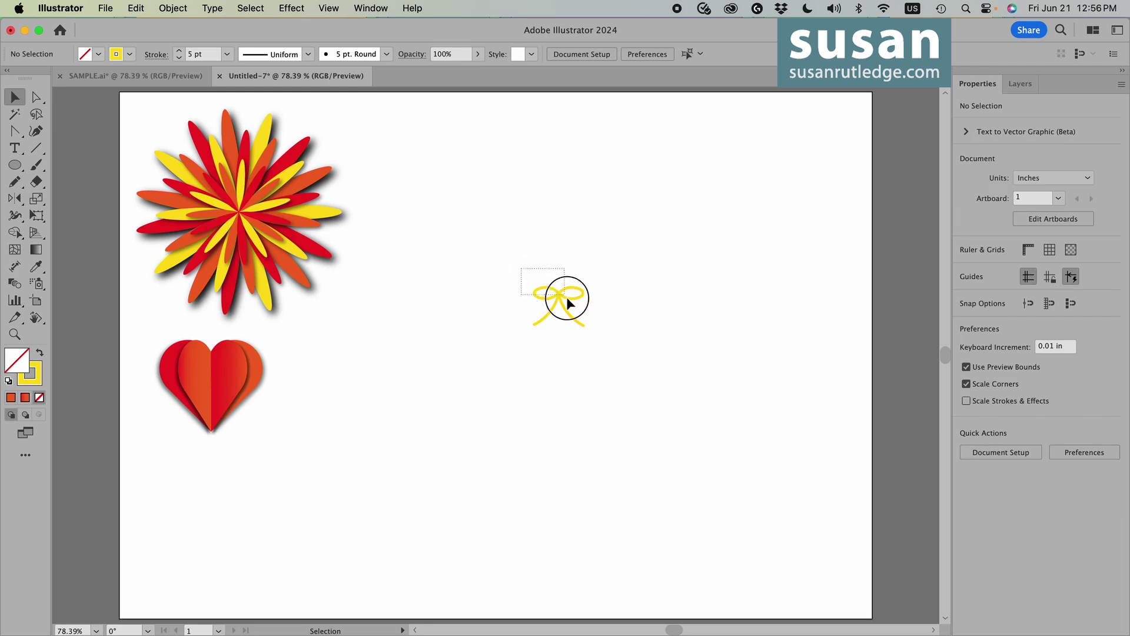
Select all the bow pieces and move the bow onto the upper middle of the paper heart.
left_click_drag(567, 296, 229, 385)
left_click(661, 333)
left_click(572, 318)
left_click(408, 413)
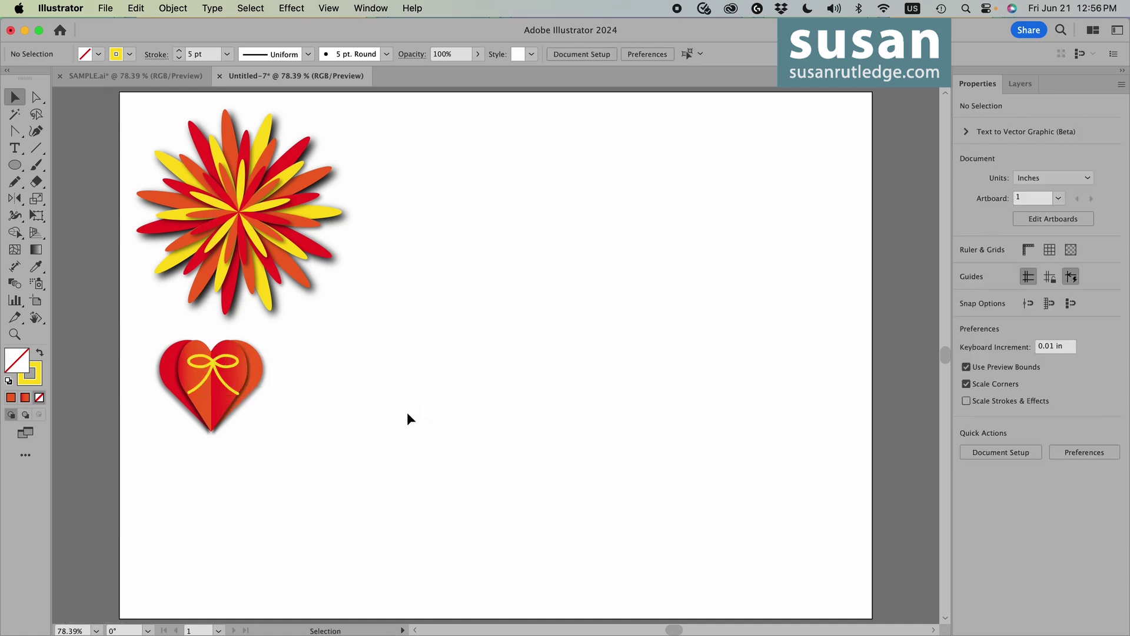
Start a text object in the empty artboard area with the font Astounder Squared BB Regular at 250 pt.
left_click(14, 148)
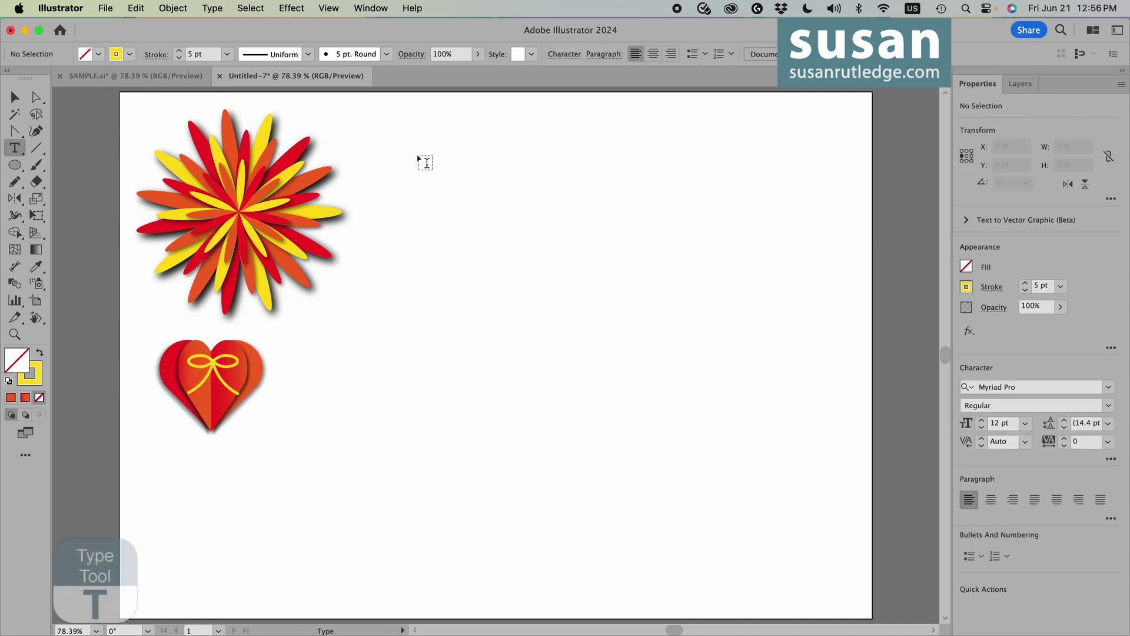
left_click(459, 294)
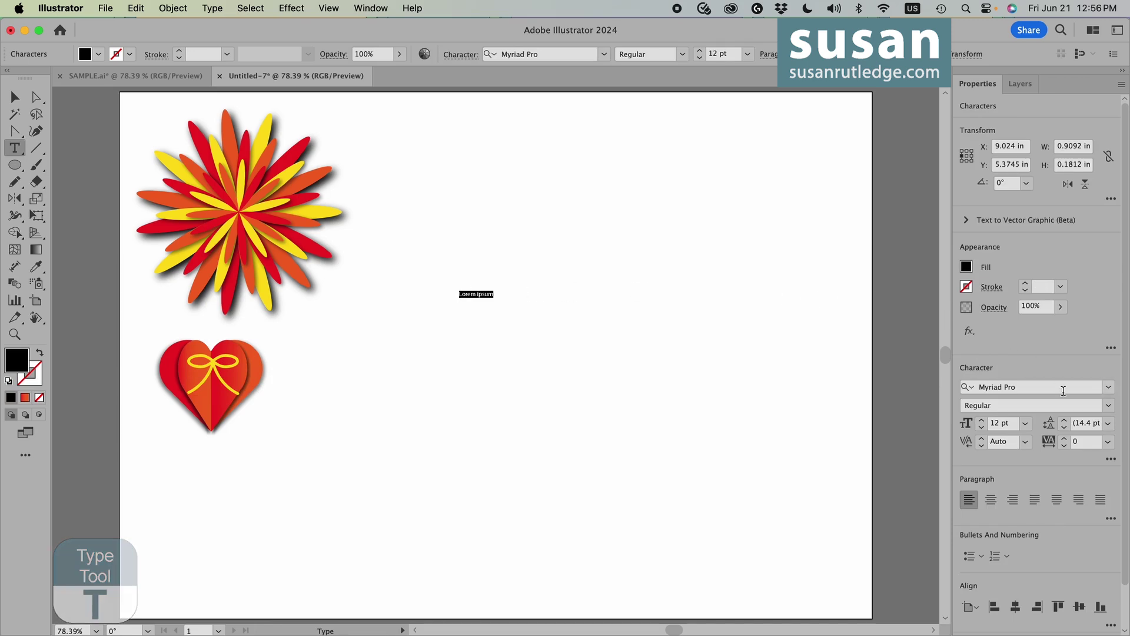
left_click(1108, 391)
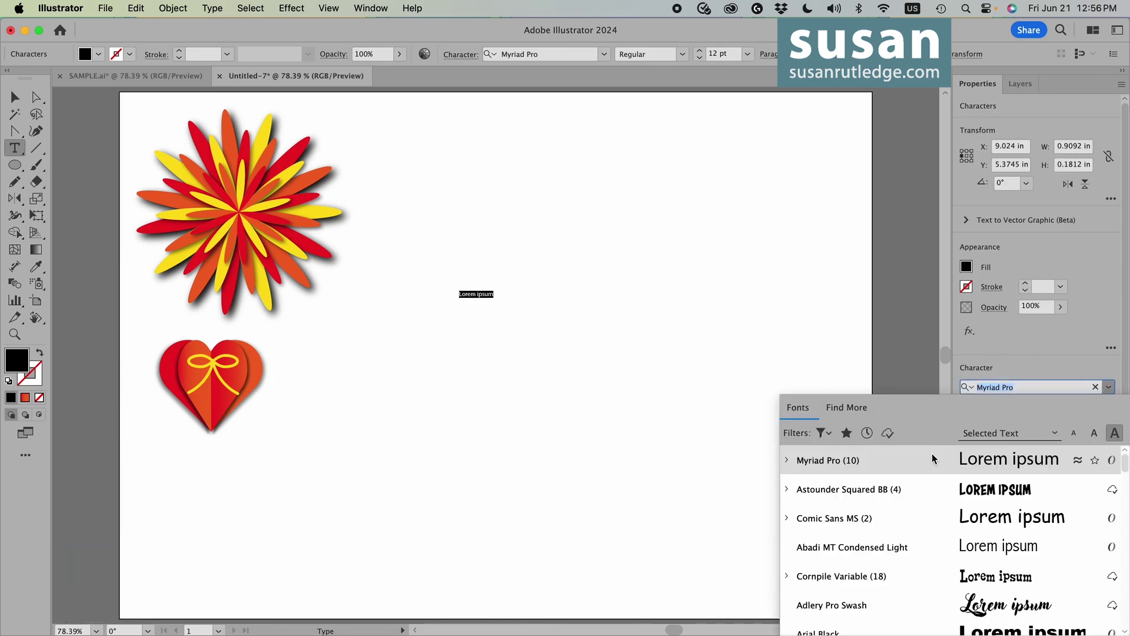
left_click(929, 497)
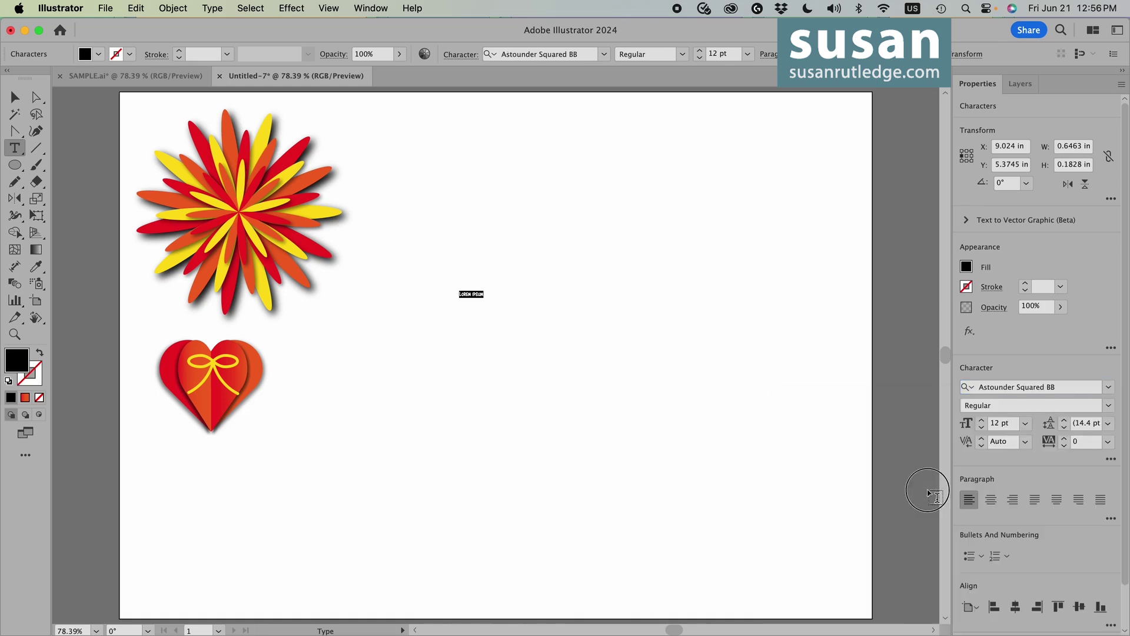
left_click(988, 423)
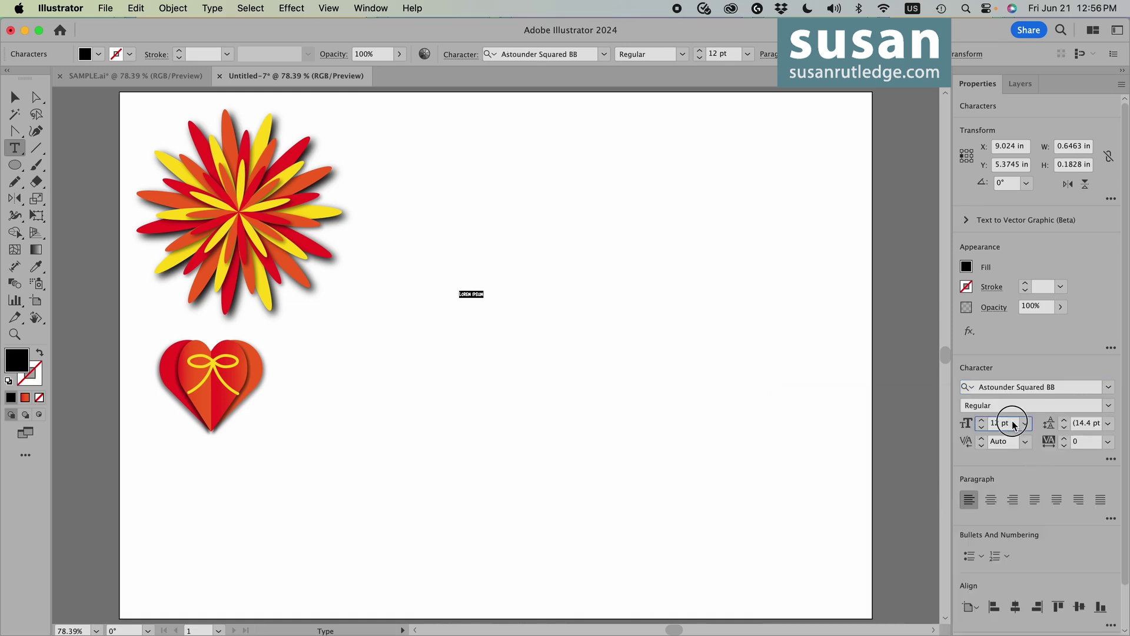
type("250")
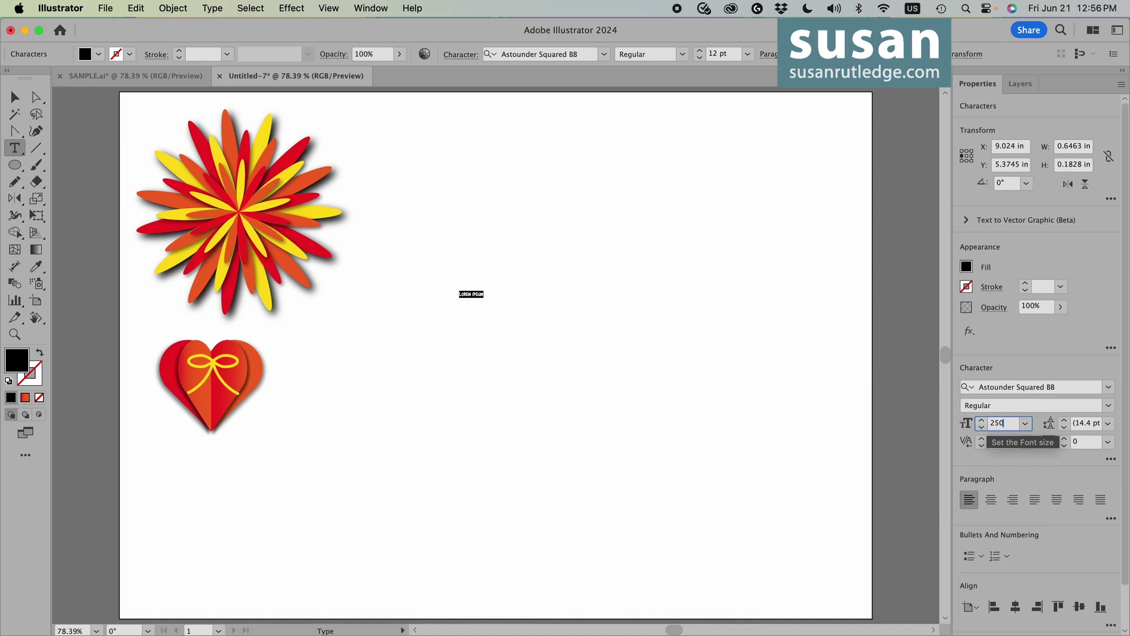
key("Return")
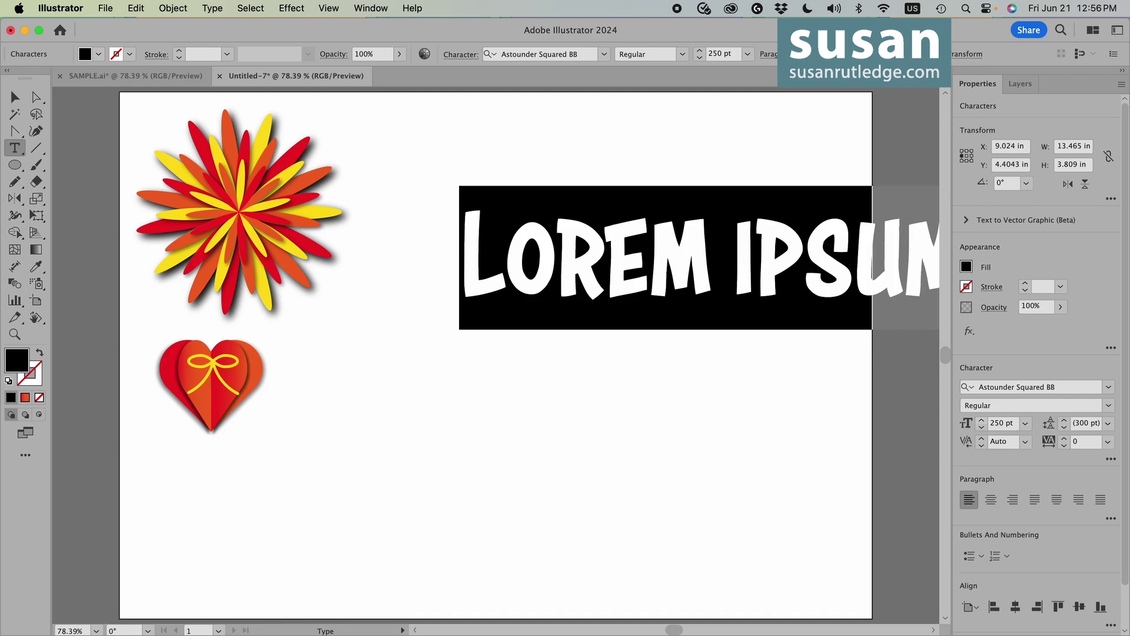
Replace the placeholder text with OH and set the text object's fill to none.
type("OH")
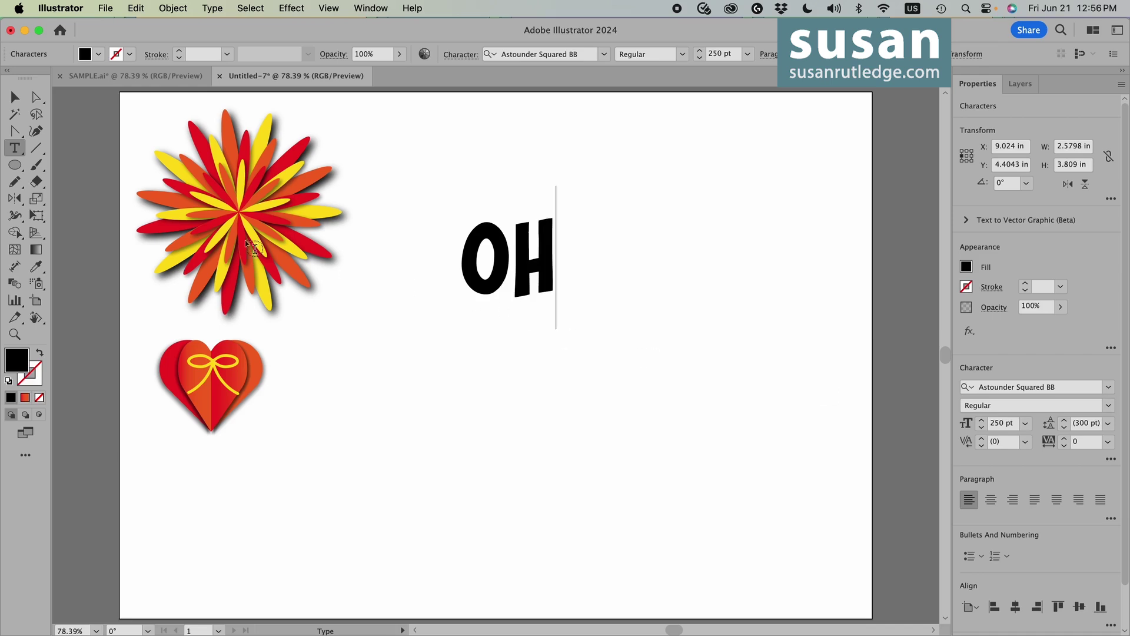
left_click(14, 96)
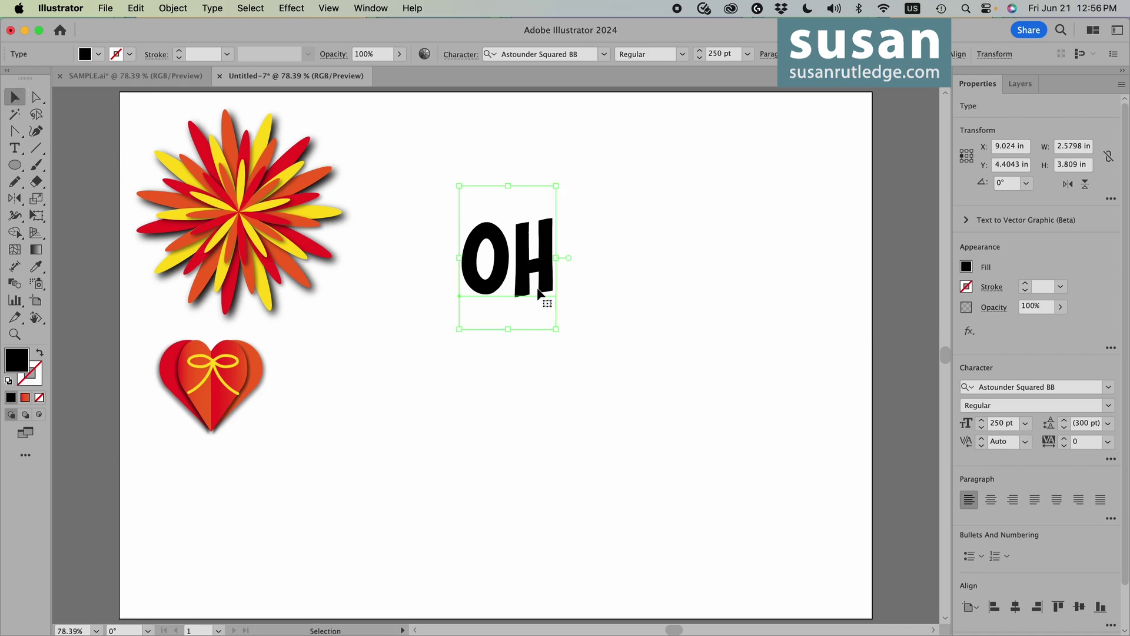
left_click(40, 397)
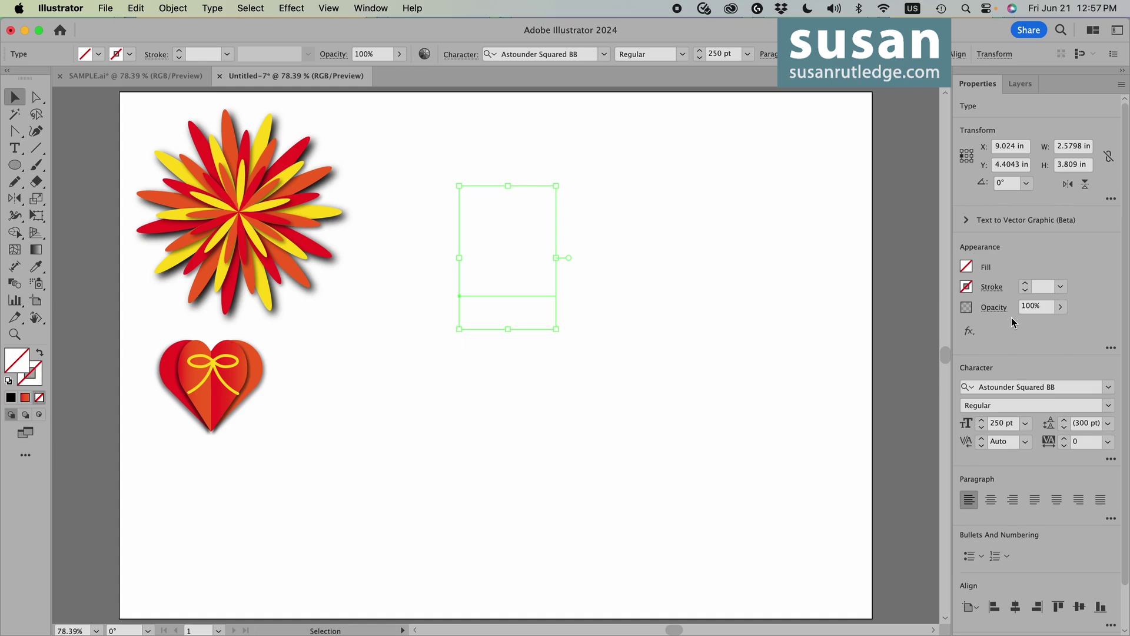
Add a new fill to the OH text object's appearance and color it with the dark blue swatch from the rainbow color group.
left_click(1110, 349)
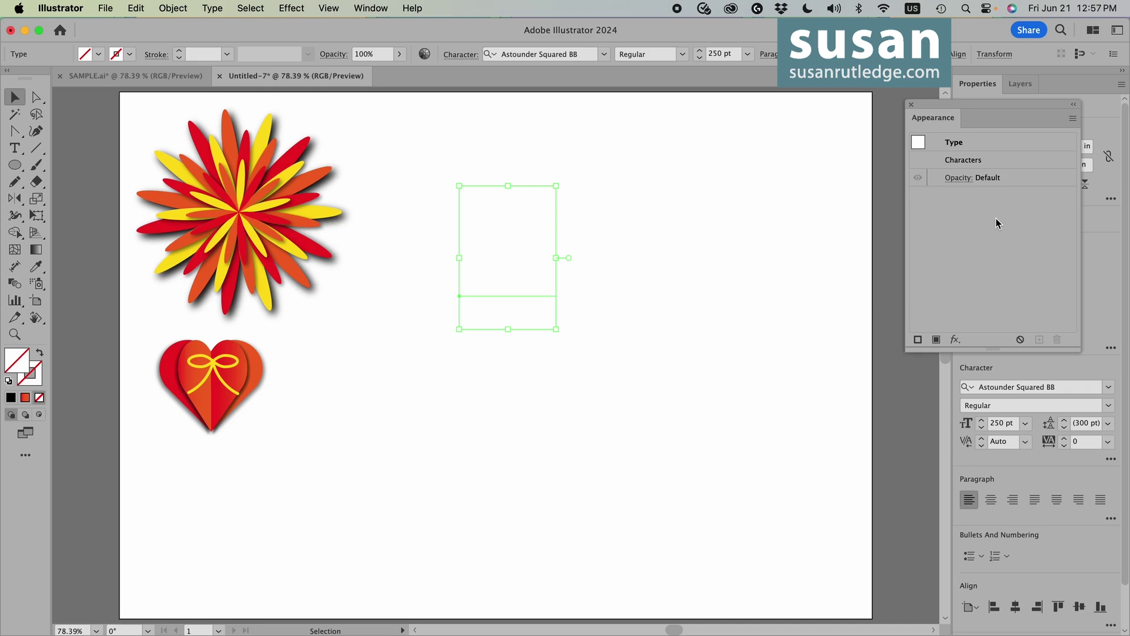
left_click(936, 339)
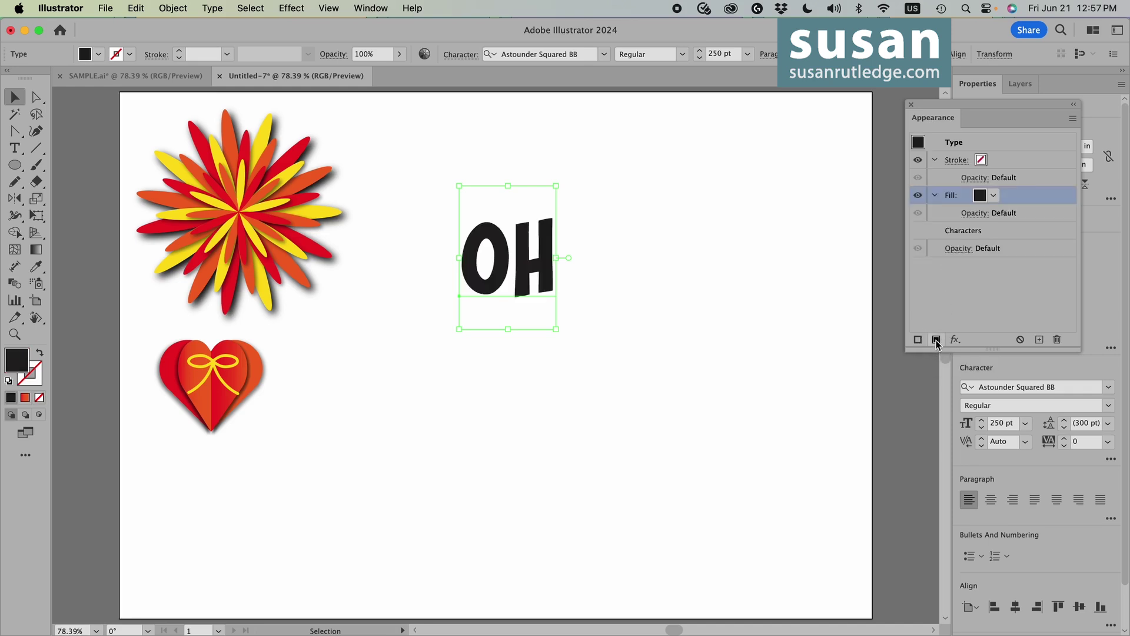
left_click(980, 197)
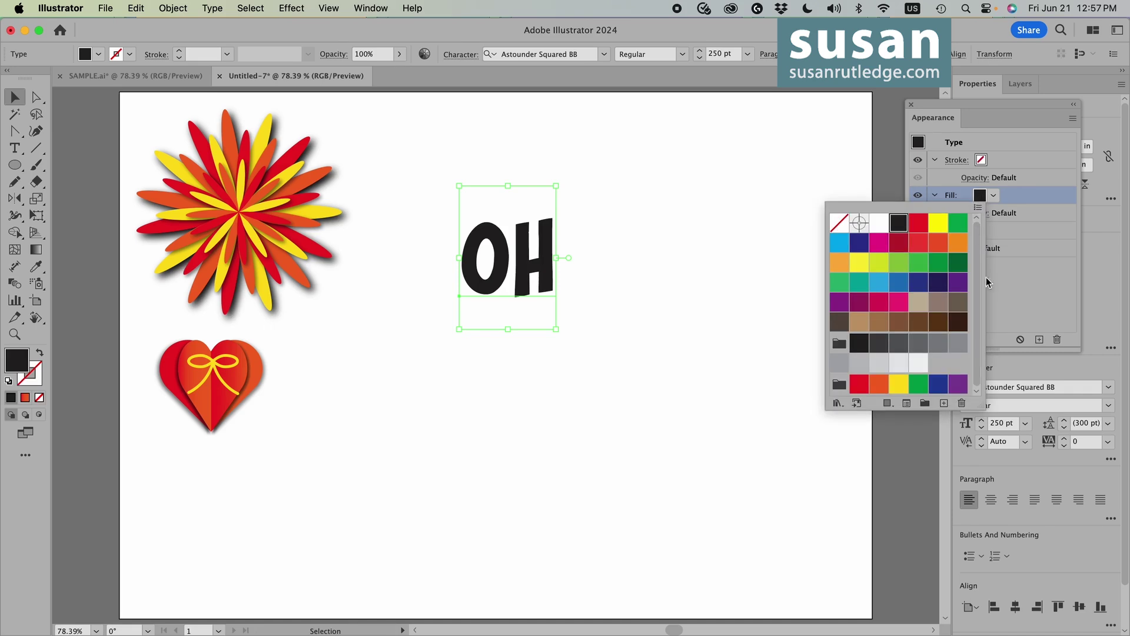
left_click(938, 383)
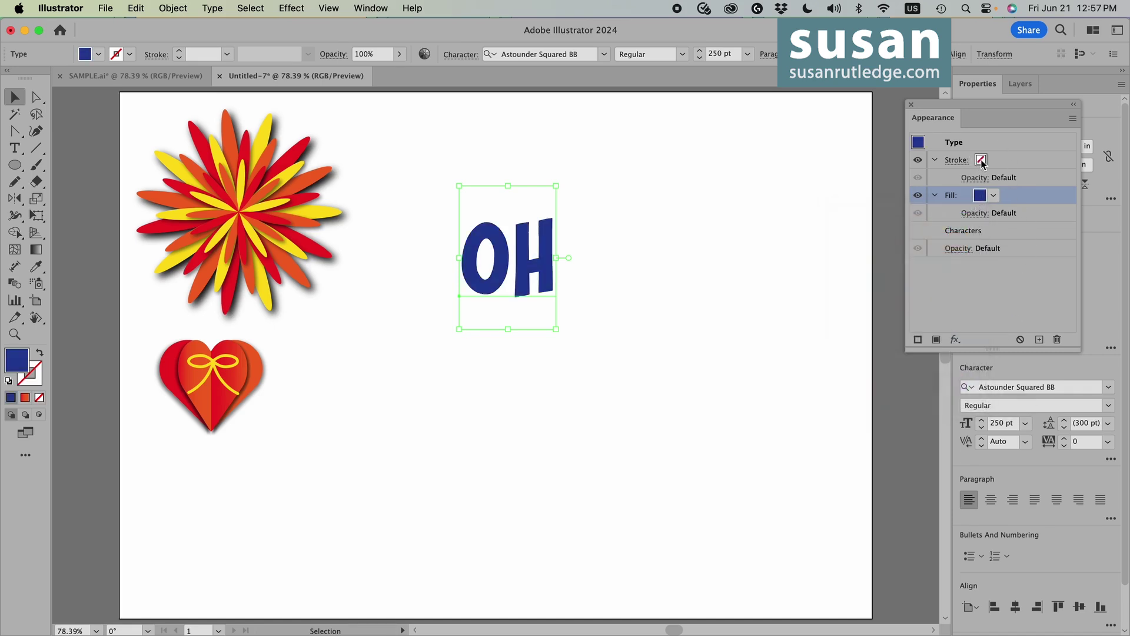
Give the OH text a yellow stroke with a weight of 20 pt.
left_click(981, 162)
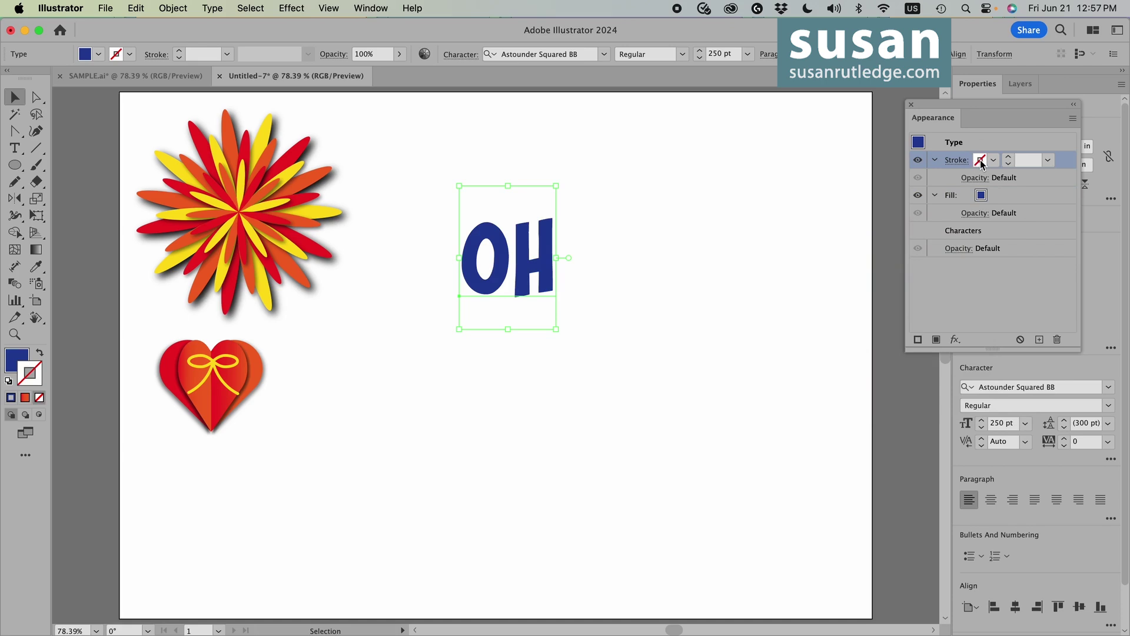
left_click(981, 163)
left_click(826, 328)
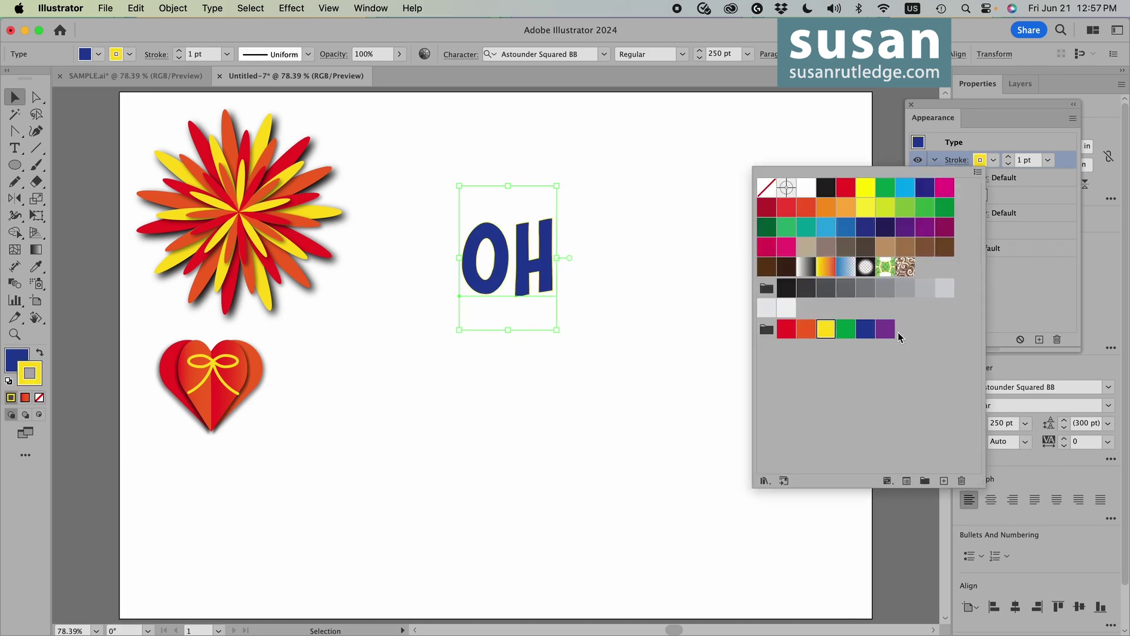
left_click(1018, 297)
left_click(1031, 160)
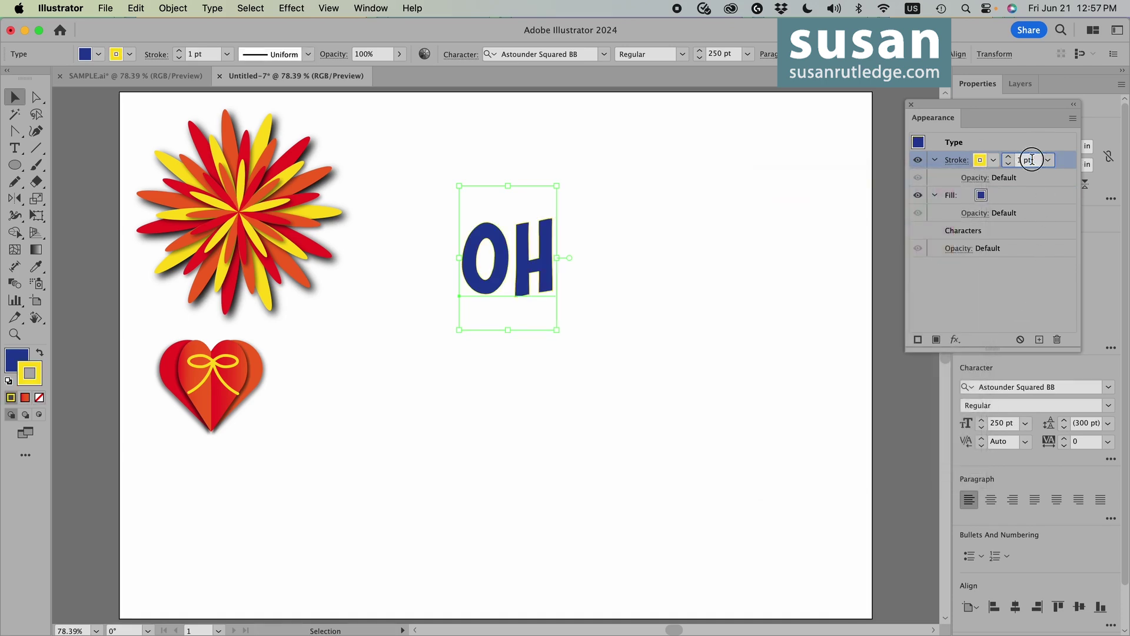
type("20")
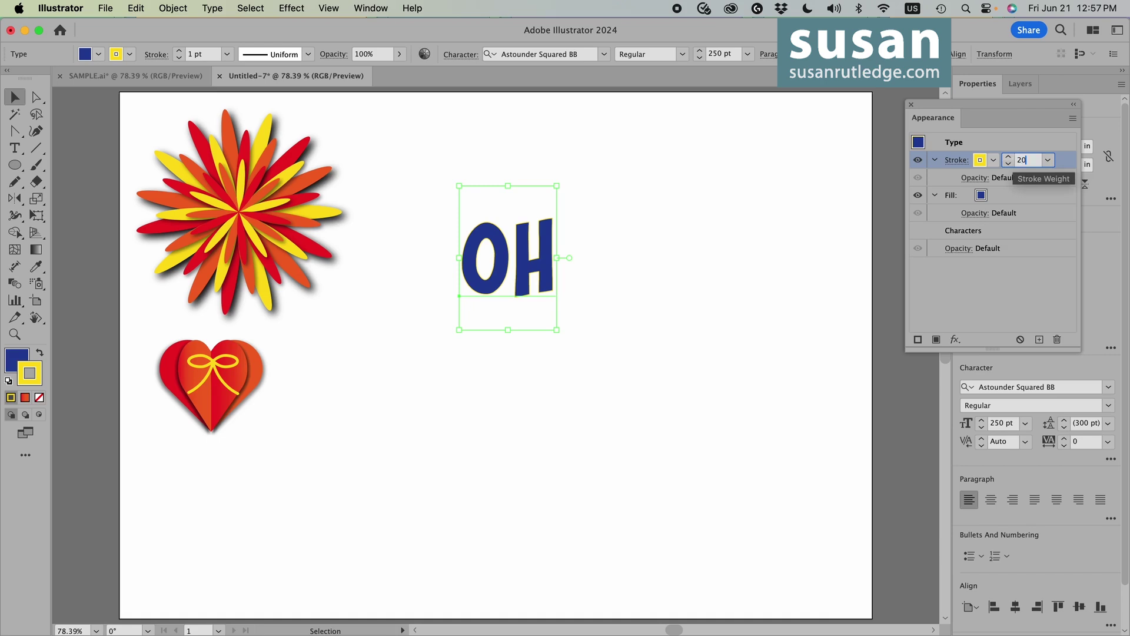
left_click(1004, 293)
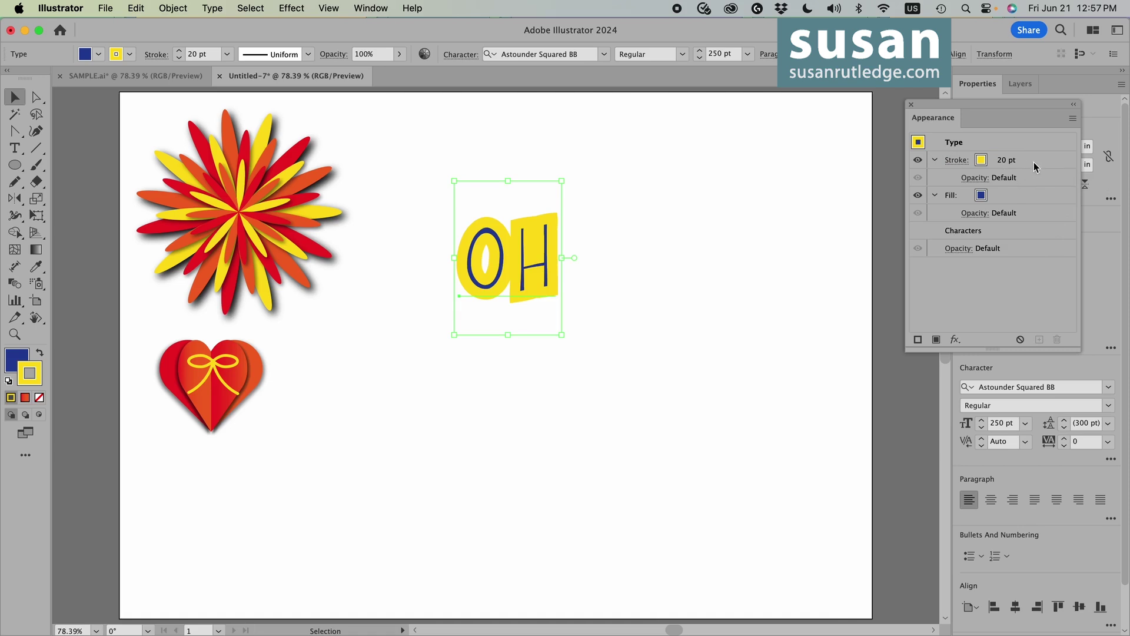
Reorder the OH text's appearance so the yellow stroke sits below the blue fill.
left_click(1051, 161)
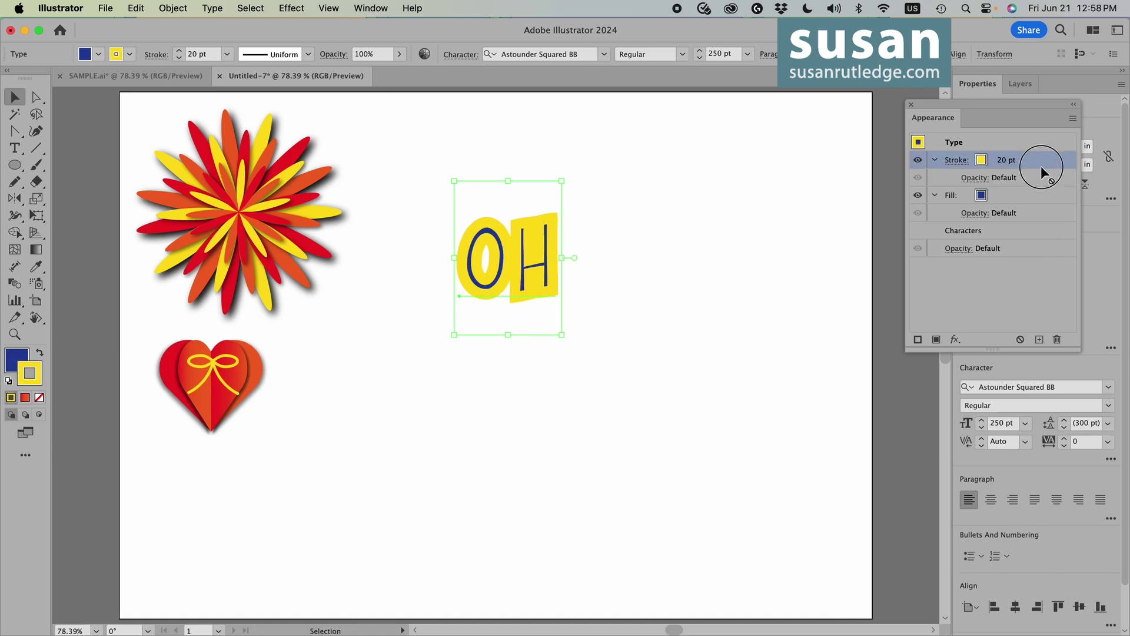
left_click_drag(1041, 165, 1041, 223)
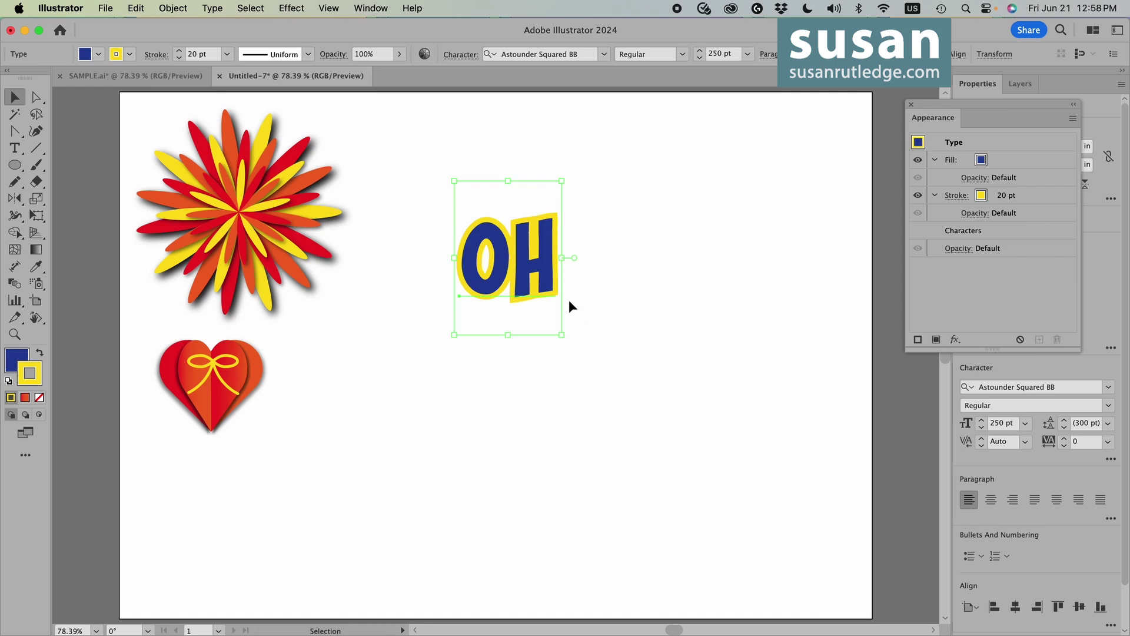
key("x")
Apply a drop shadow to the text's blue fill with 75% opacity, 0.03 in X and Y offsets and 0.03 in blur.
left_click(1032, 155)
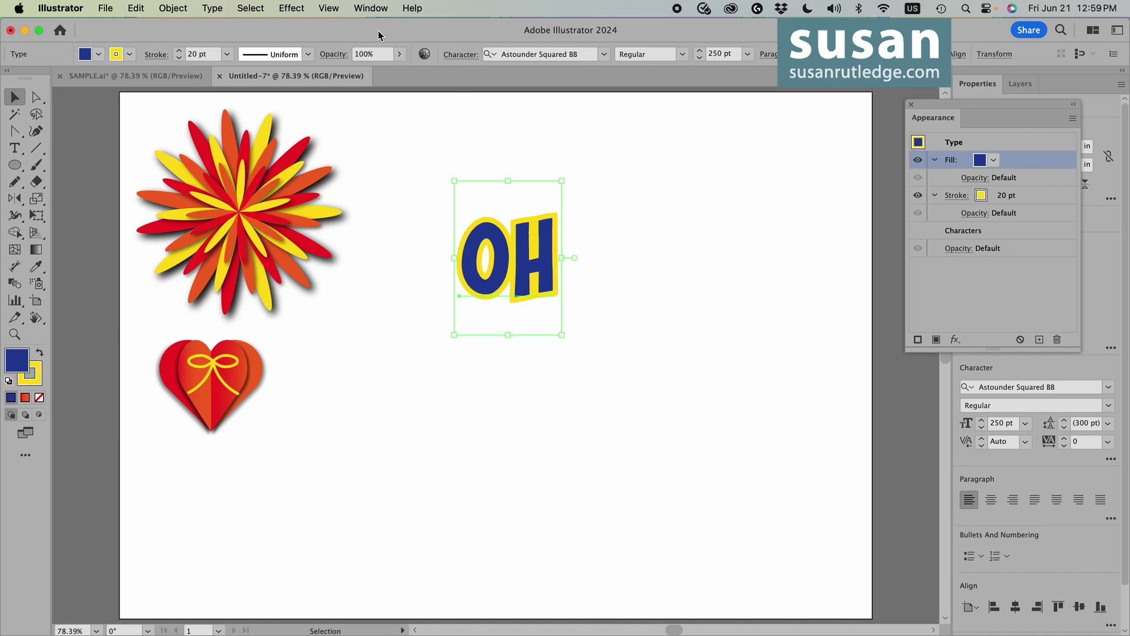
left_click(294, 8)
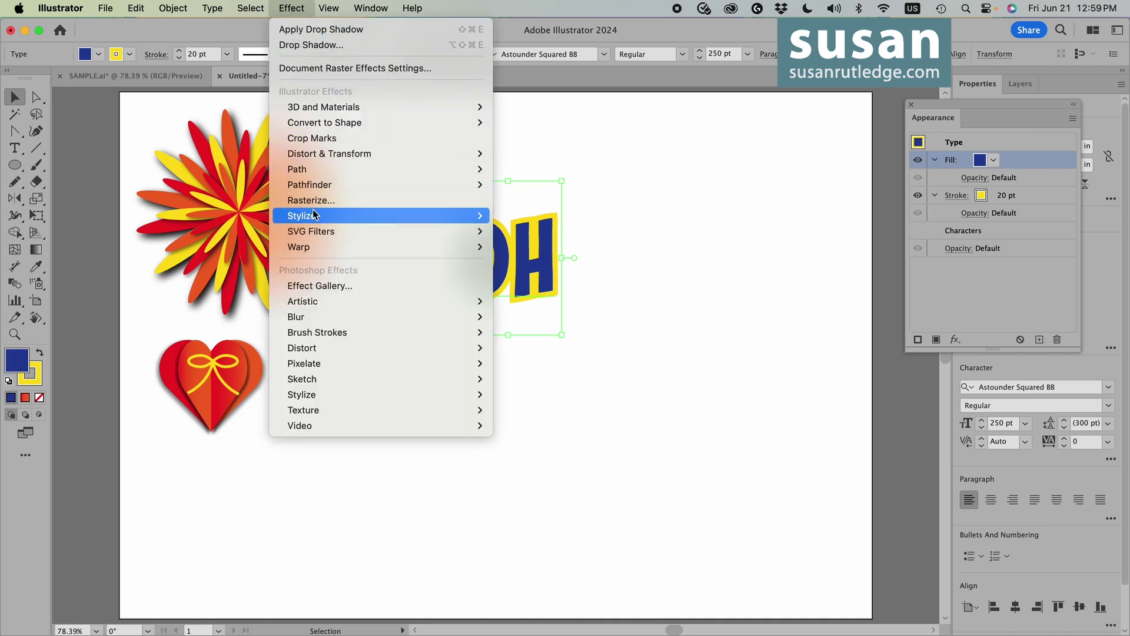
mouse_move(391, 220)
left_click(506, 216)
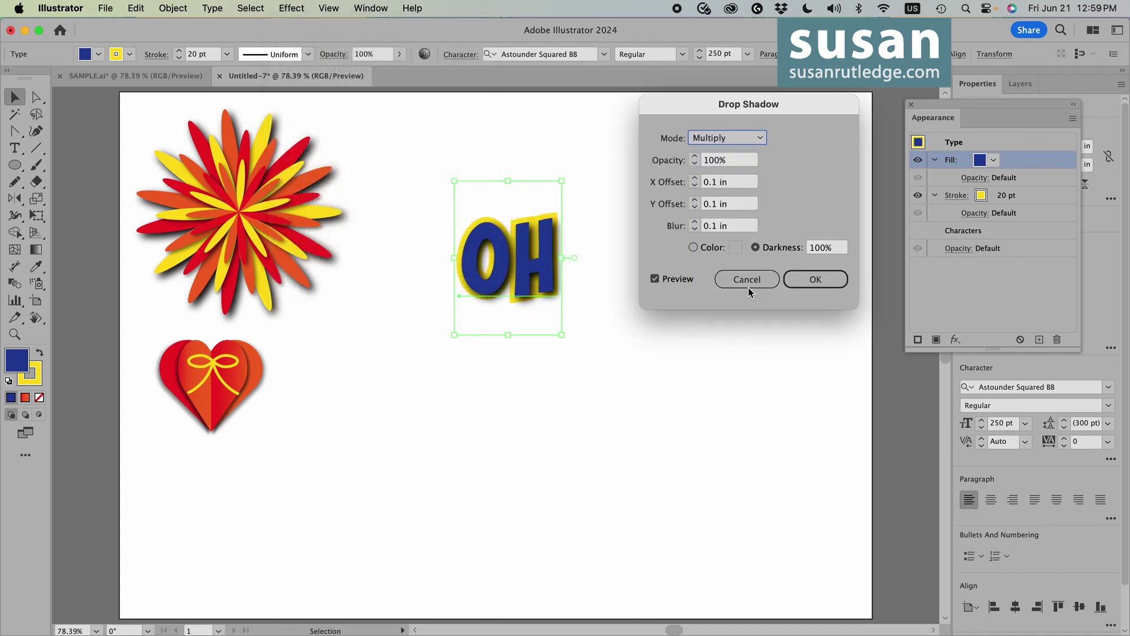
left_click(694, 157)
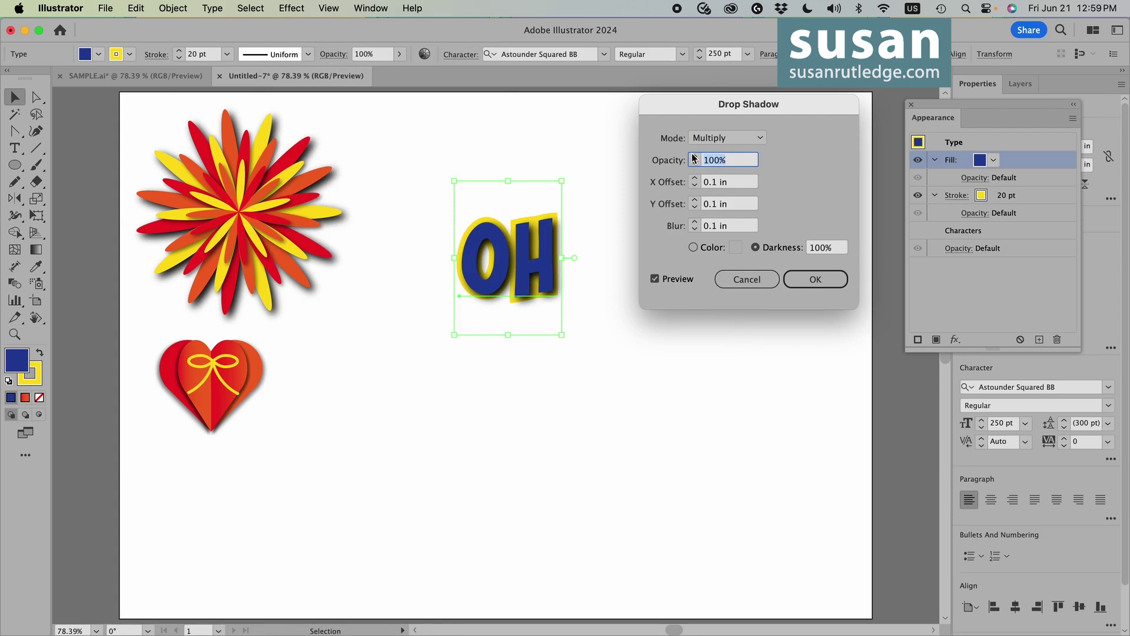
type("75")
key("Tab")
type(".")
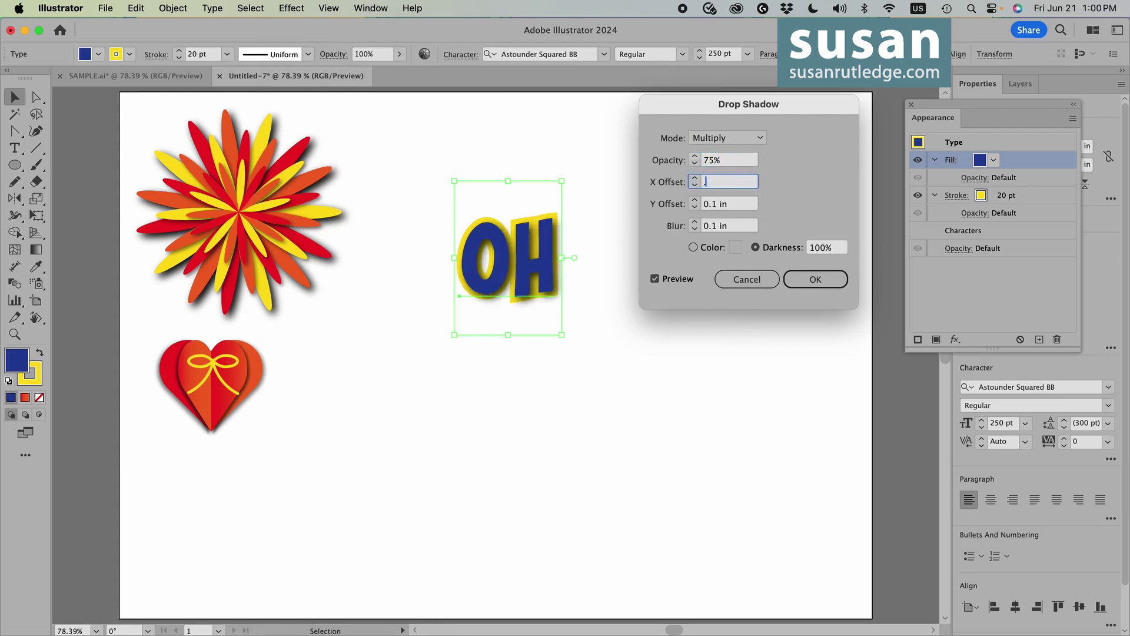
type("03")
key("Tab")
type(".03")
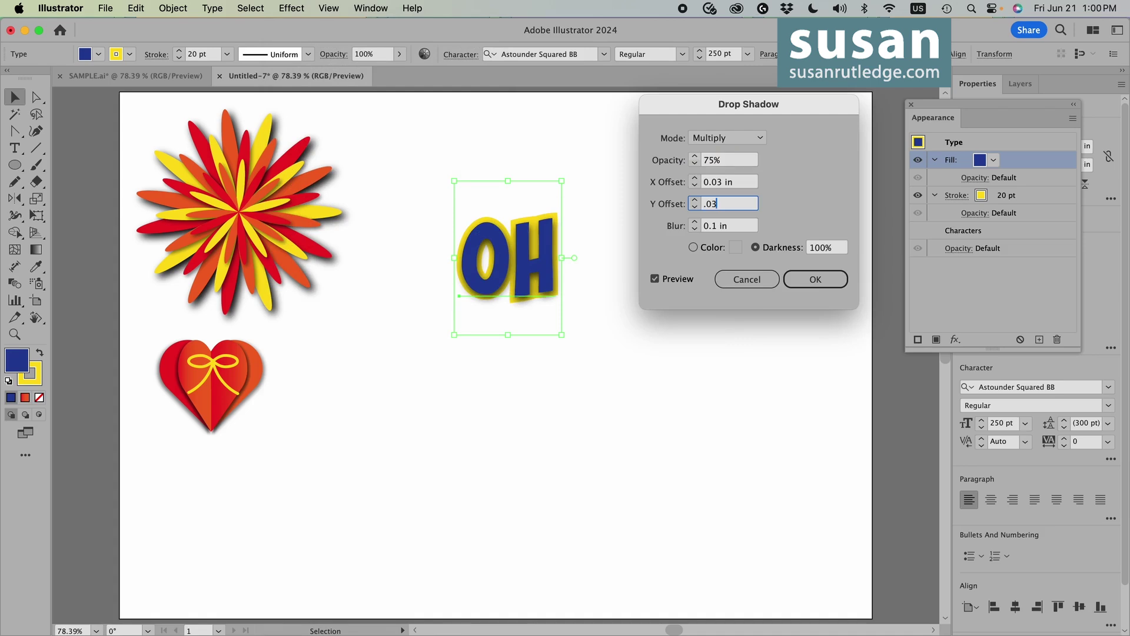
key("Tab")
type(".03")
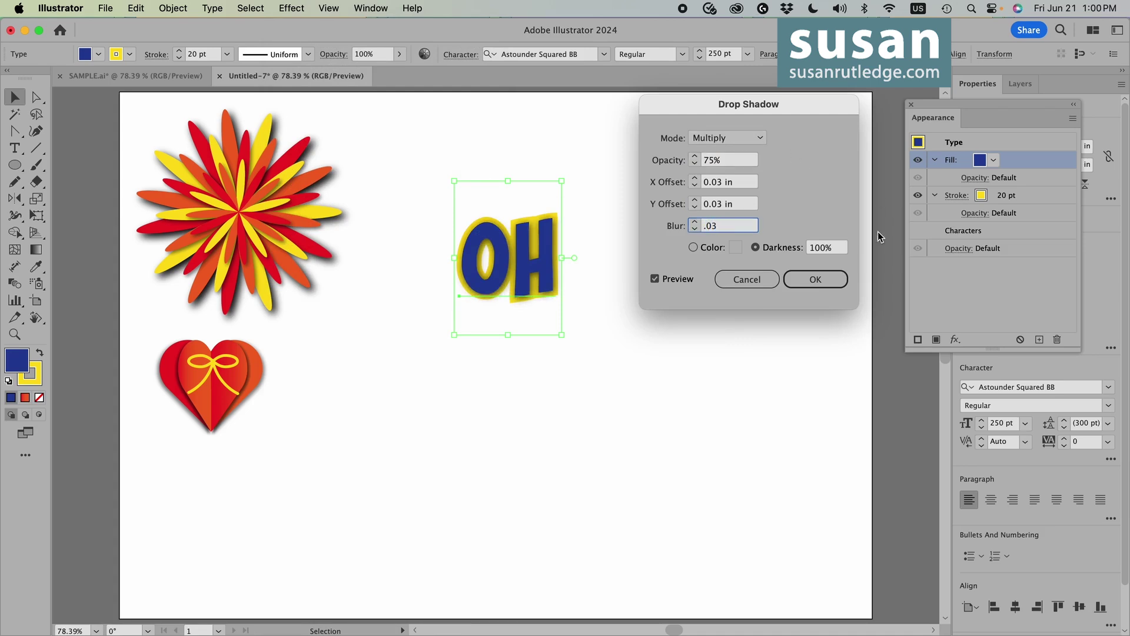
left_click(815, 279)
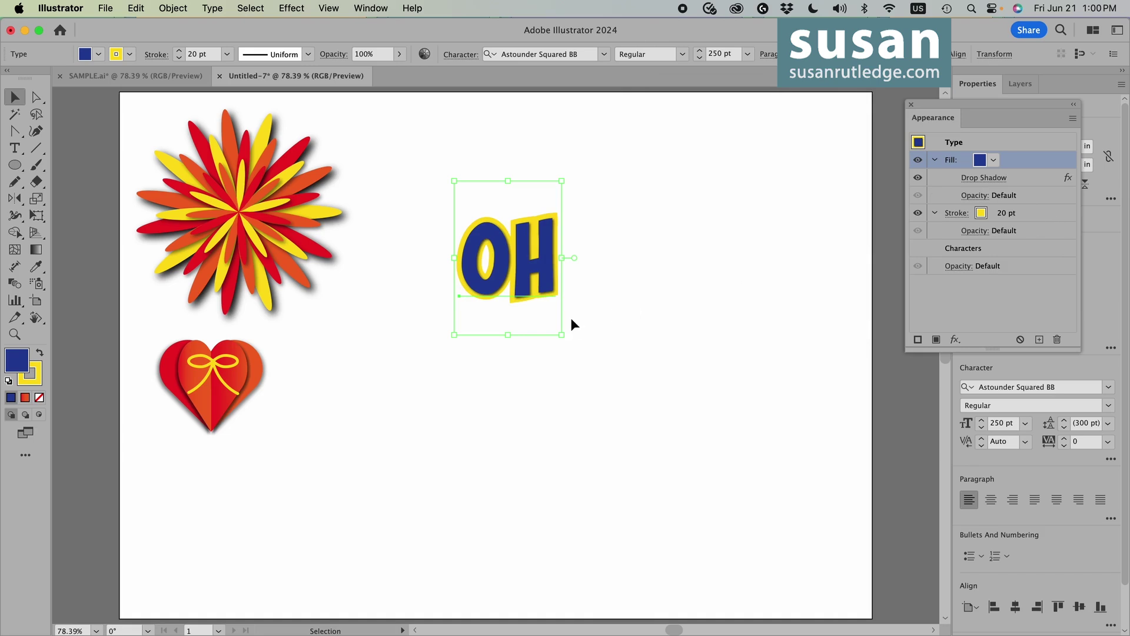
Apply a drop shadow with 100% opacity to the text's yellow stroke, keeping the same offsets and blur, and deselect the text.
left_click(1049, 213)
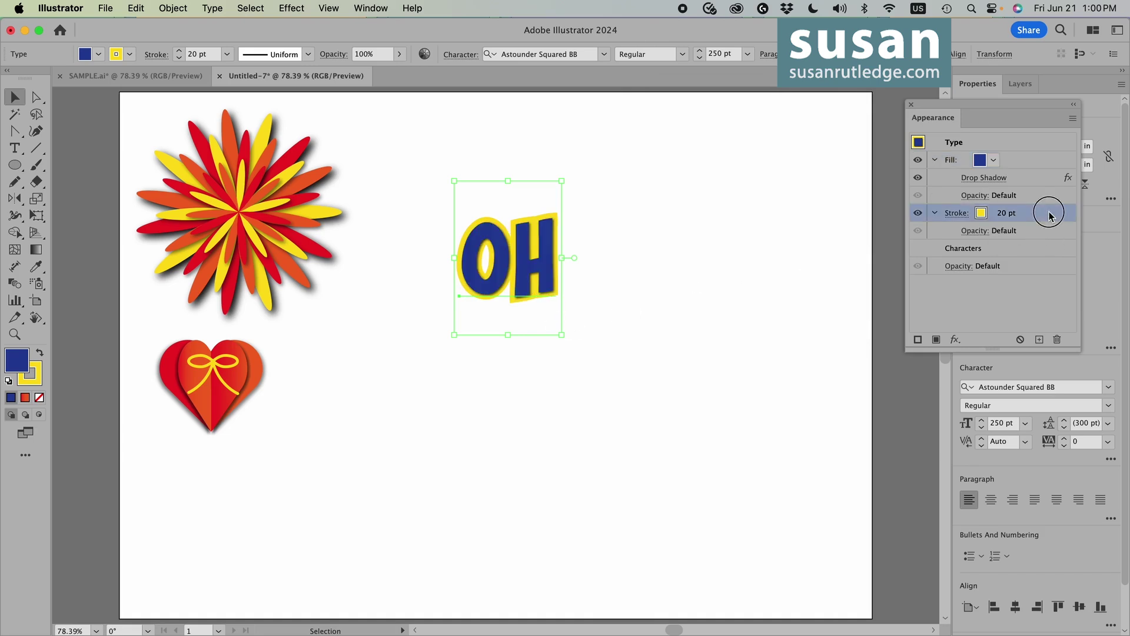
left_click(292, 8)
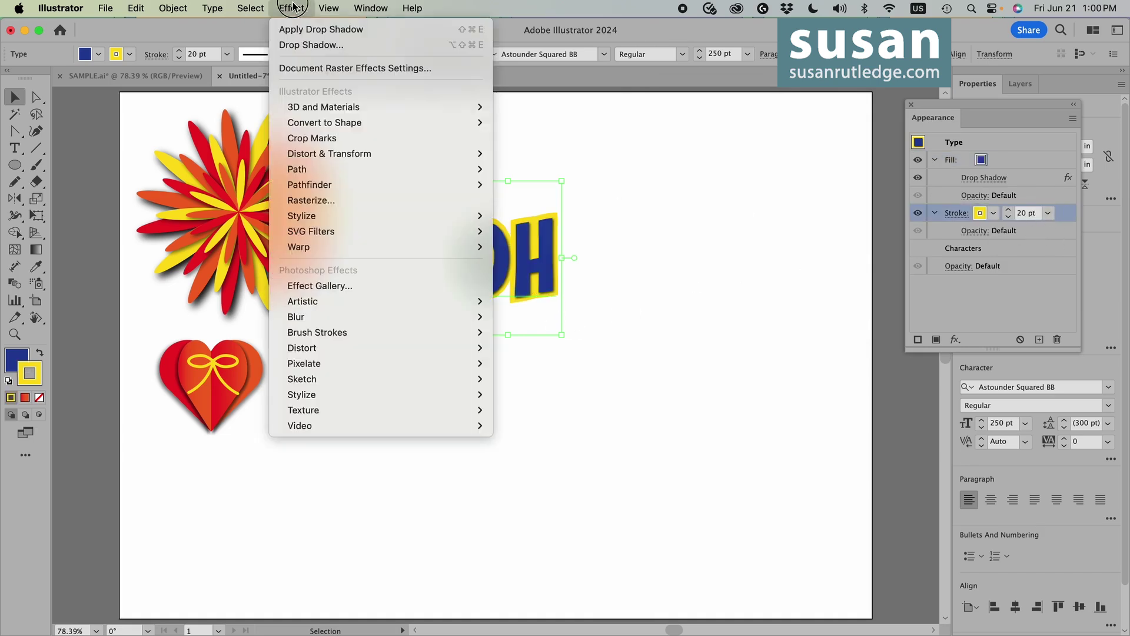
mouse_move(459, 221)
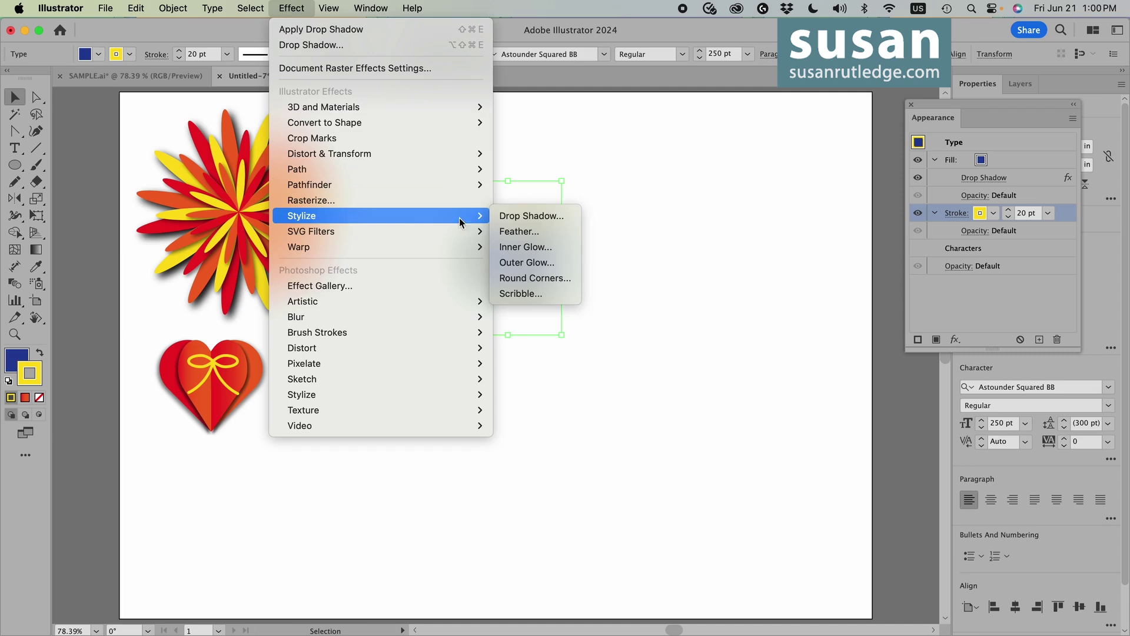
left_click(518, 215)
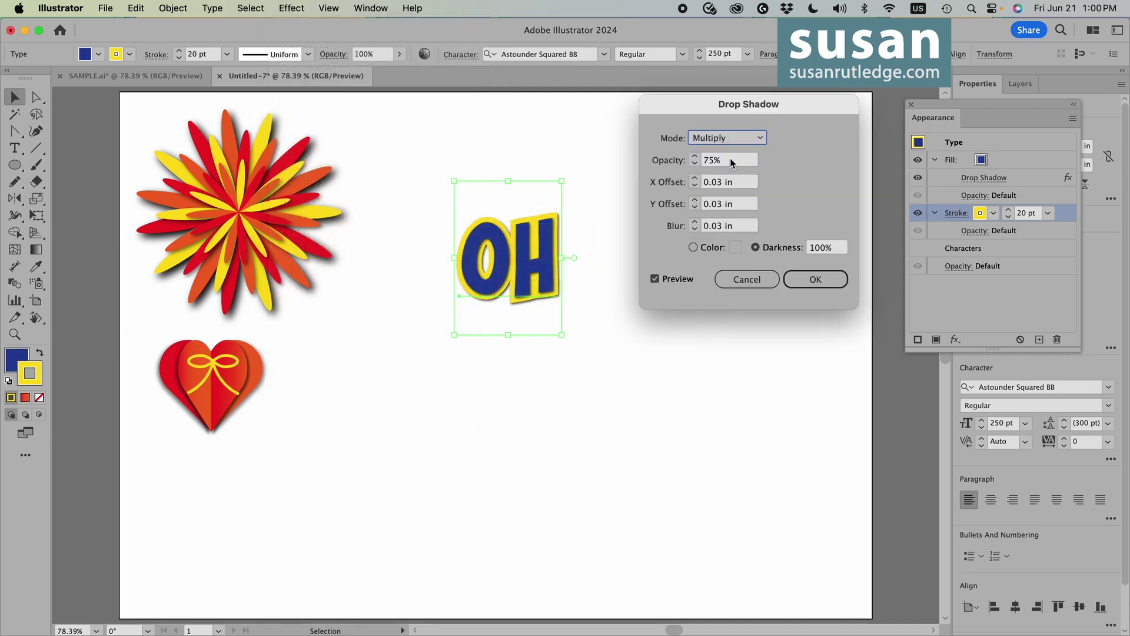
key("Tab")
type("100")
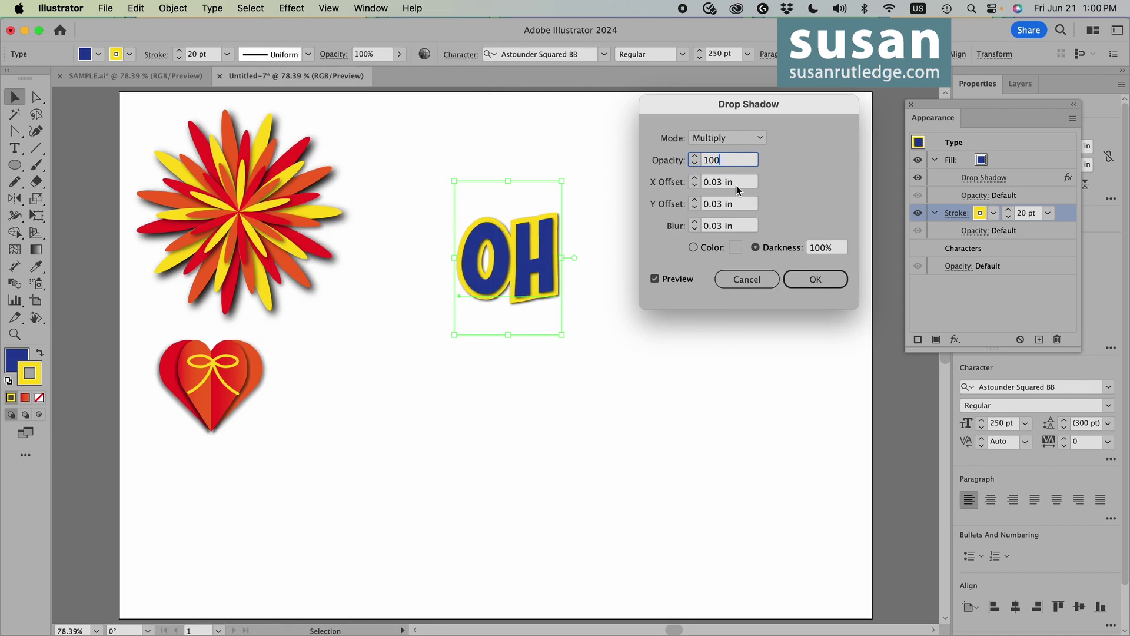
key("Tab")
left_click(822, 285)
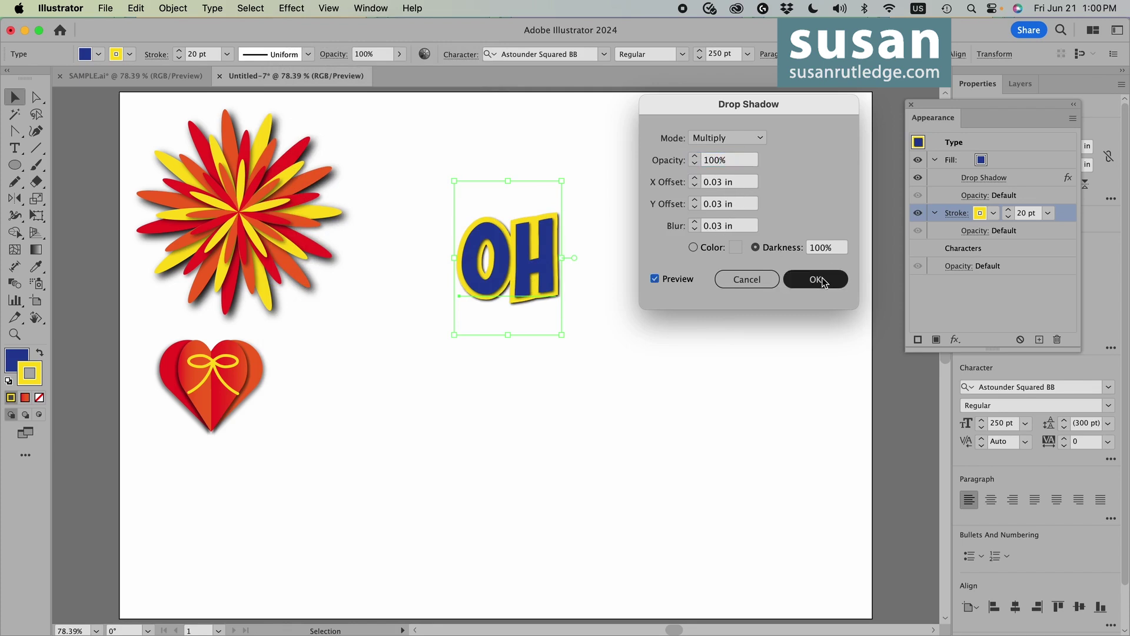
left_click(664, 323)
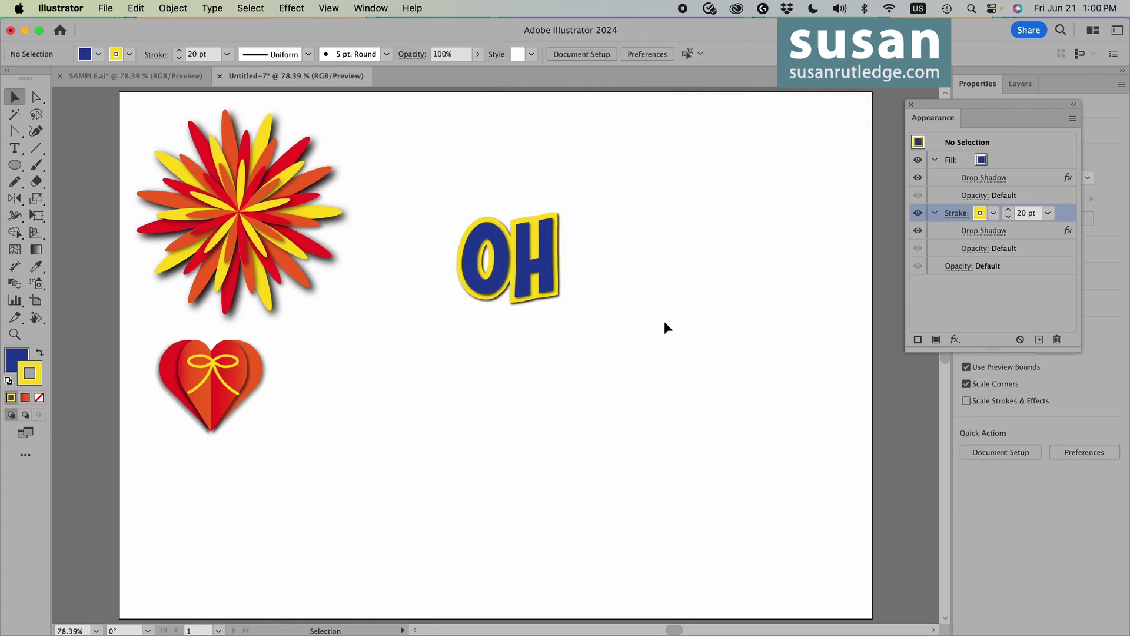
Move the OH lettering, the flower and the heart to the artboard's right edge, stacked one below another.
left_click_drag(507, 258, 854, 148)
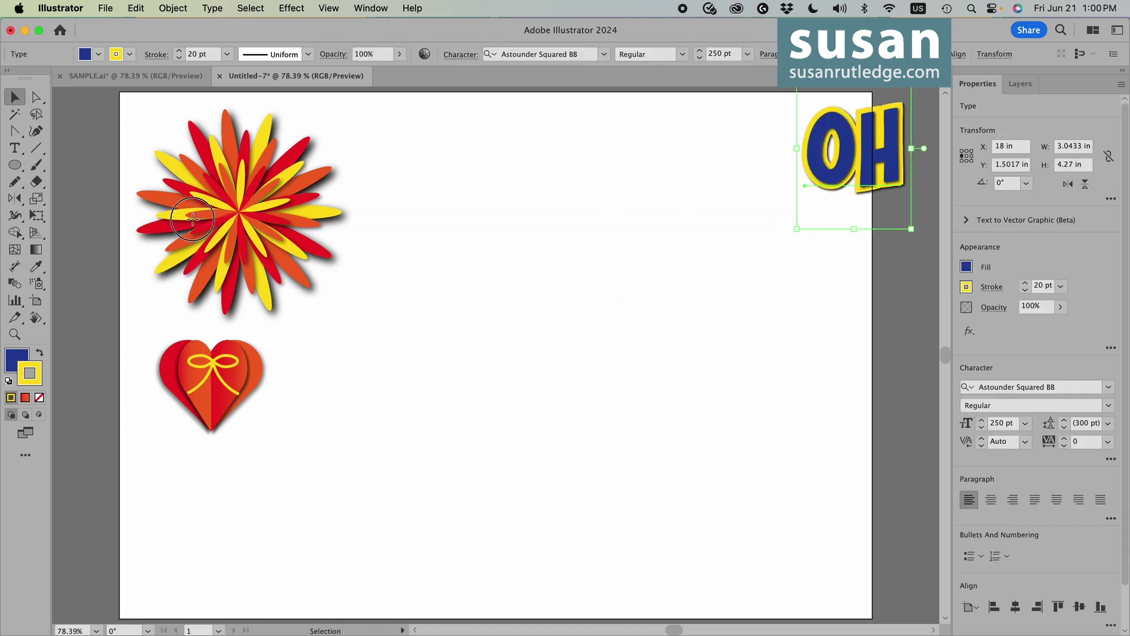
left_click_drag(197, 230, 815, 276)
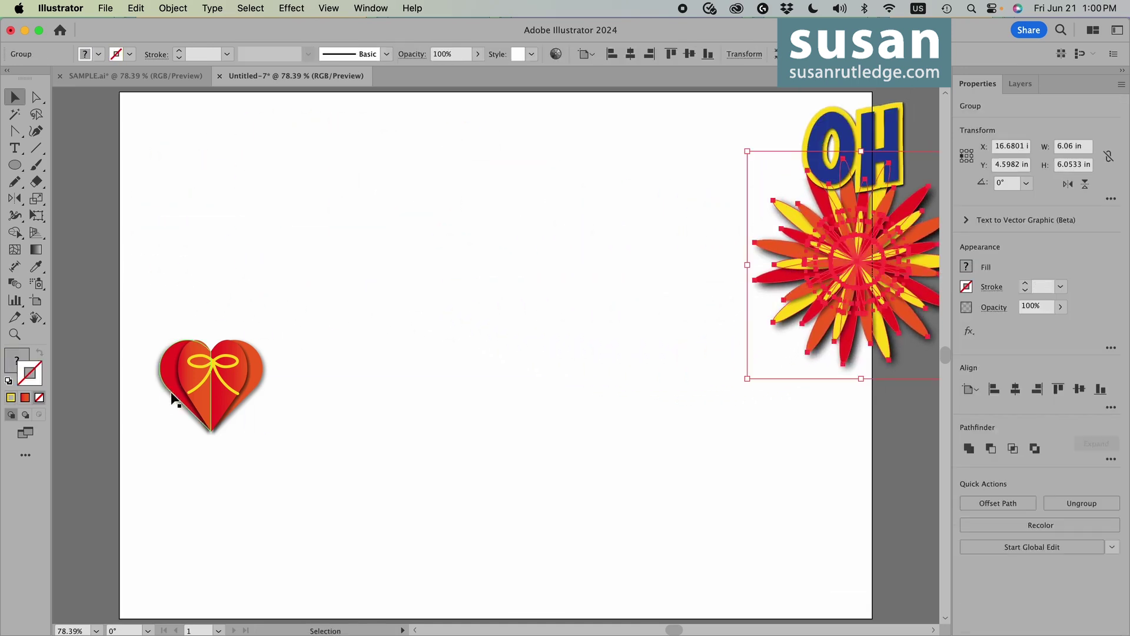
left_click(203, 393)
left_click_drag(202, 393, 857, 413)
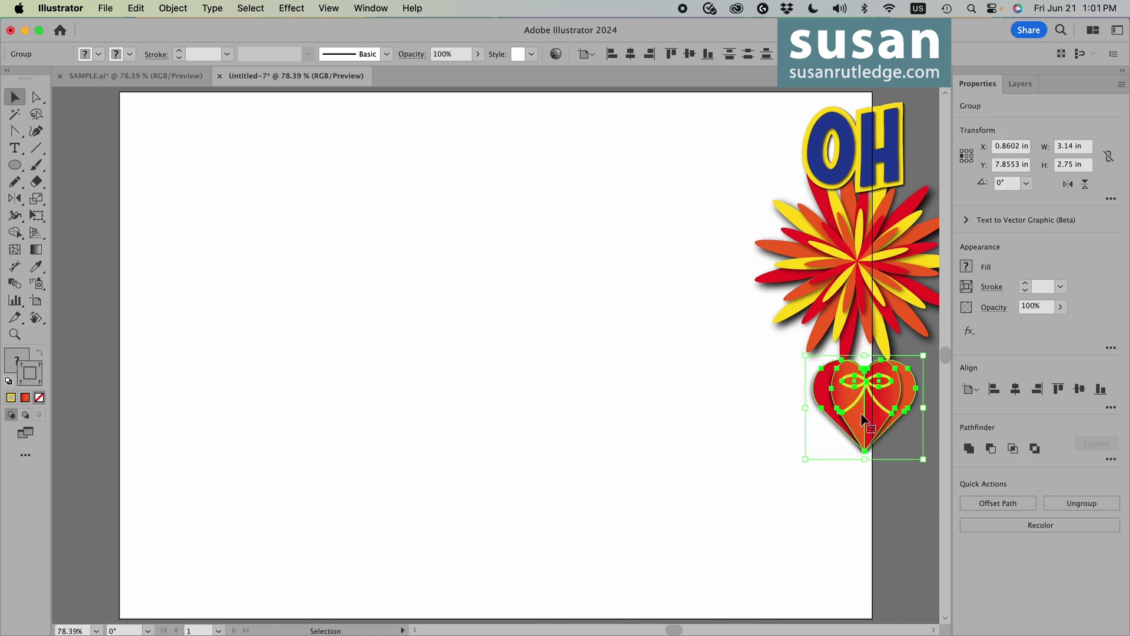
Make Layer 1 with the wavy paper shapes visible and deselect everything.
left_click(1023, 86)
left_click(964, 205)
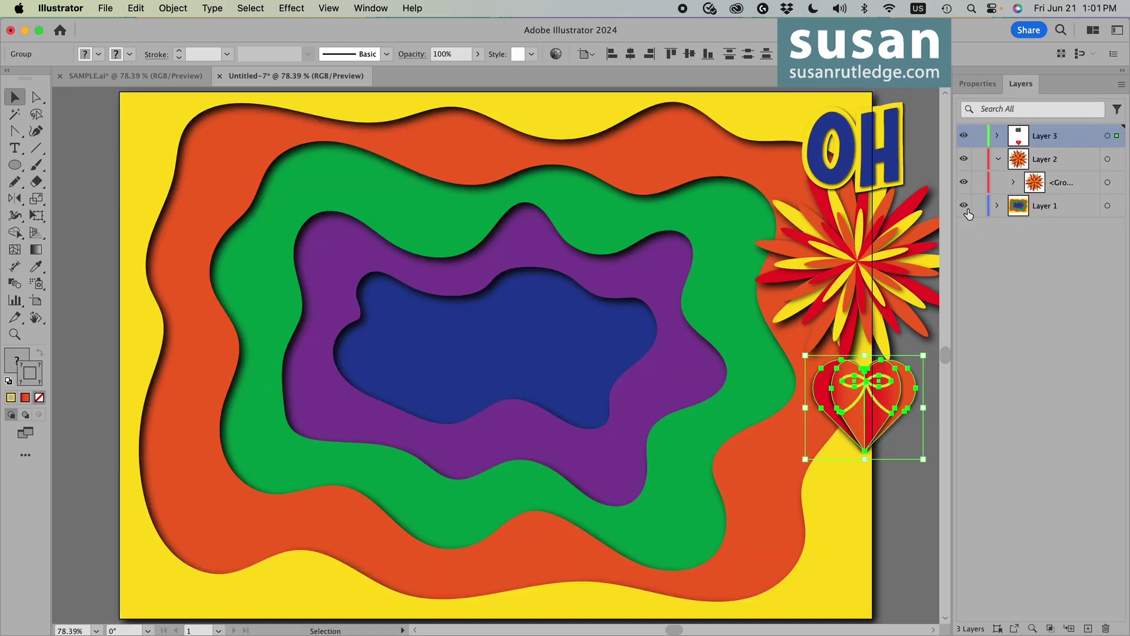
key("super+shift+a")
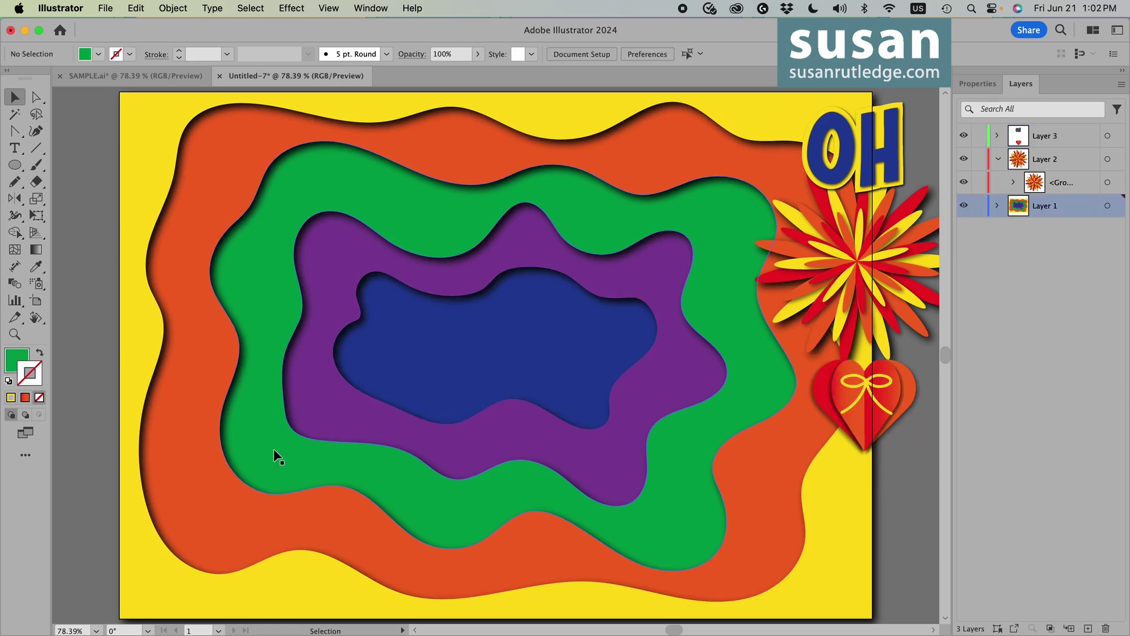
Select the green wavy shape and set up the Blob Brush with a 15 pt size and Merge Only with Selection enabled.
left_click(259, 454)
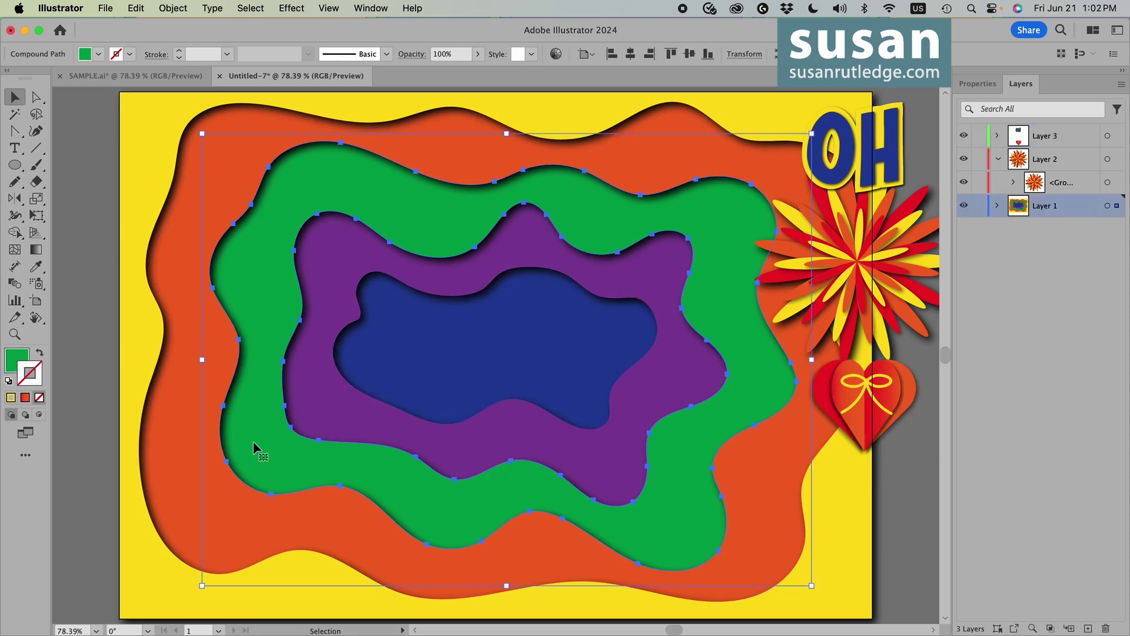
left_click(36, 168)
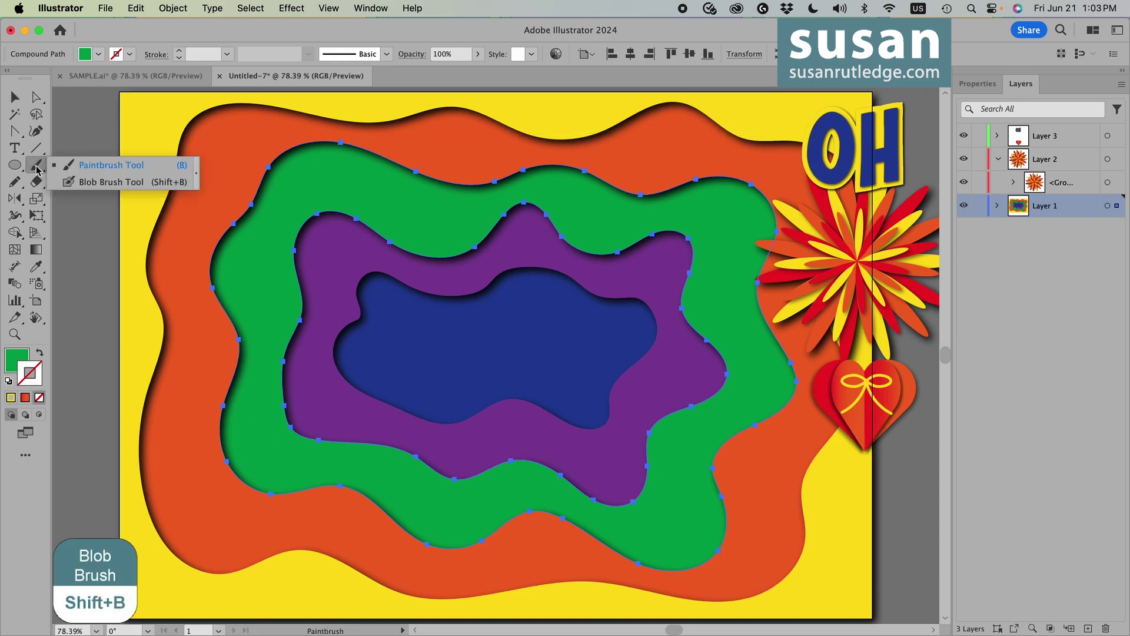
left_click_drag(36, 167, 108, 184)
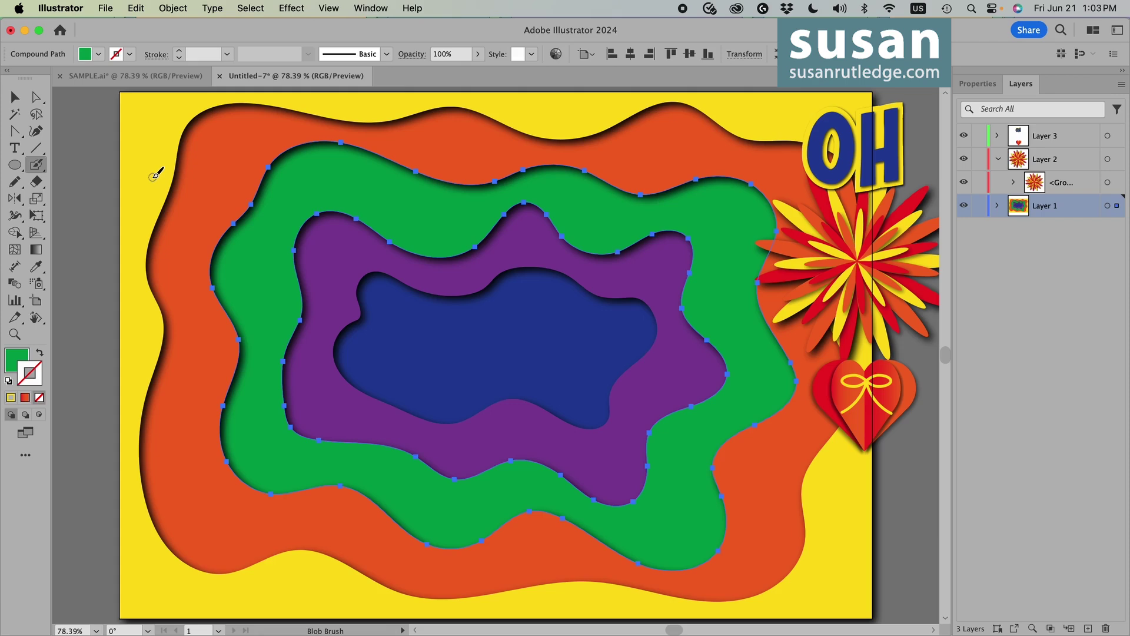
key("Return")
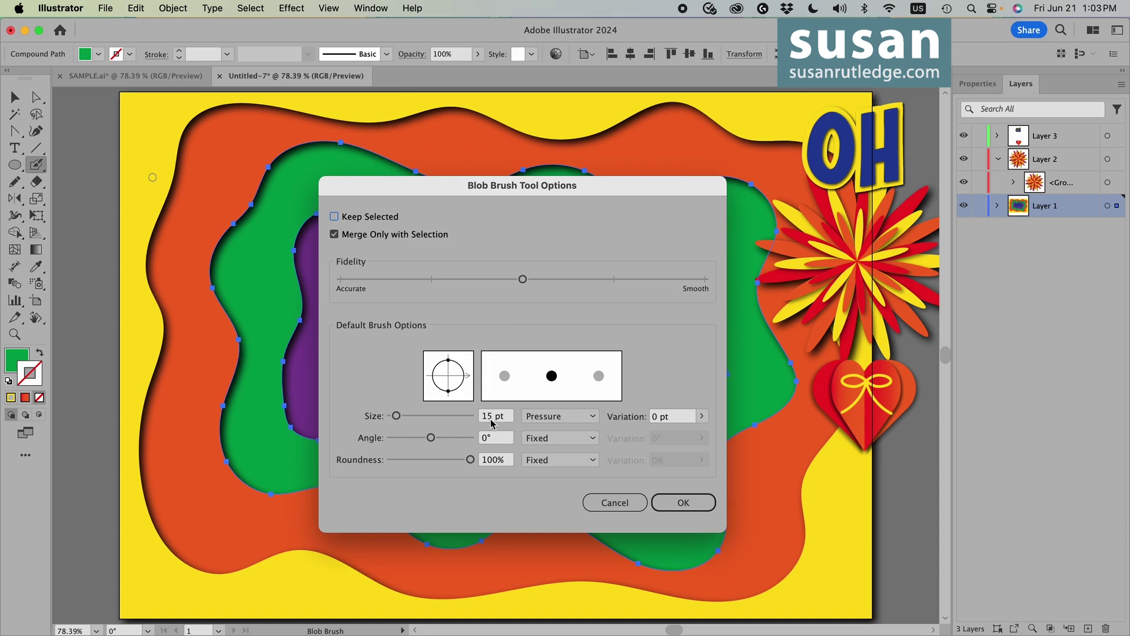
left_click(683, 502)
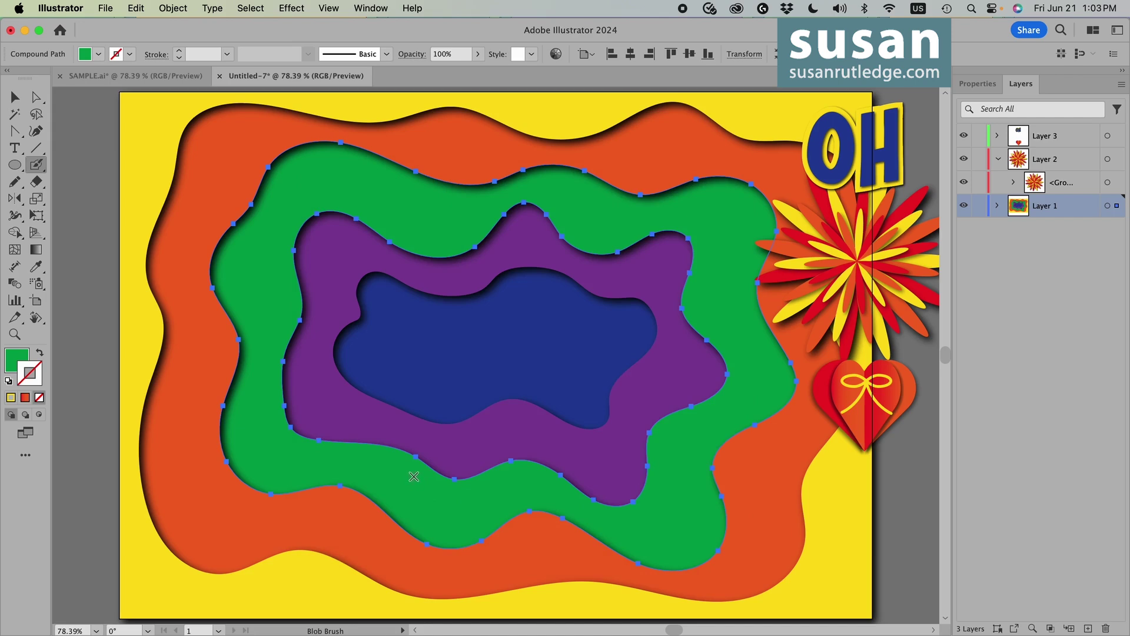
Paint a curved green stem rising from the green shape's lower inner edge, with one spiral tendril on each side.
mouse_move(401, 470)
left_mouse_down()
mouse_move(377, 335)
mouse_move(349, 274)
mouse_move(301, 217)
left_mouse_up()
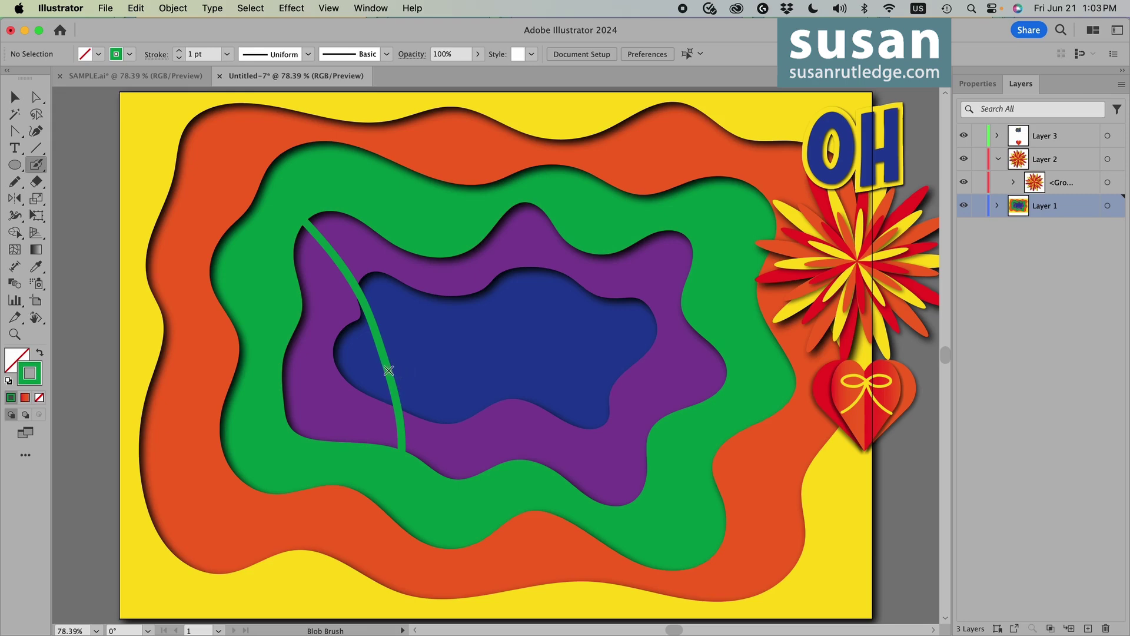
mouse_move(388, 370)
left_mouse_down()
mouse_move(398, 318)
mouse_move(433, 317)
mouse_move(428, 360)
mouse_move(405, 347)
left_mouse_up()
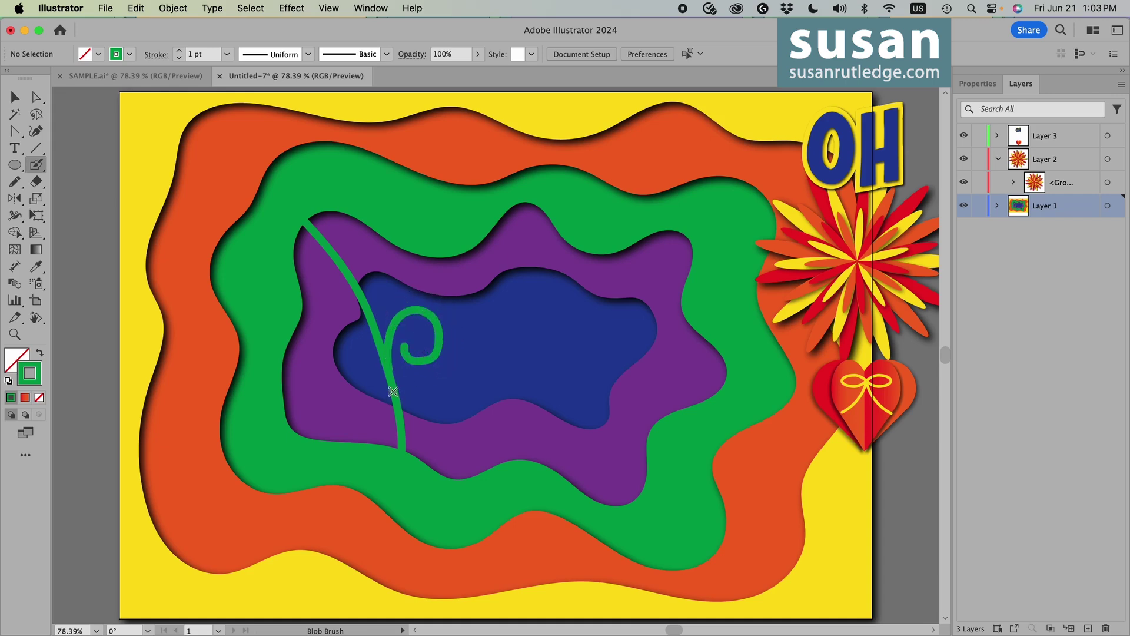
mouse_move(394, 391)
left_mouse_down()
mouse_move(345, 366)
mouse_move(323, 381)
mouse_move(325, 414)
mouse_move(354, 422)
mouse_move(369, 407)
mouse_move(348, 398)
left_mouse_up()
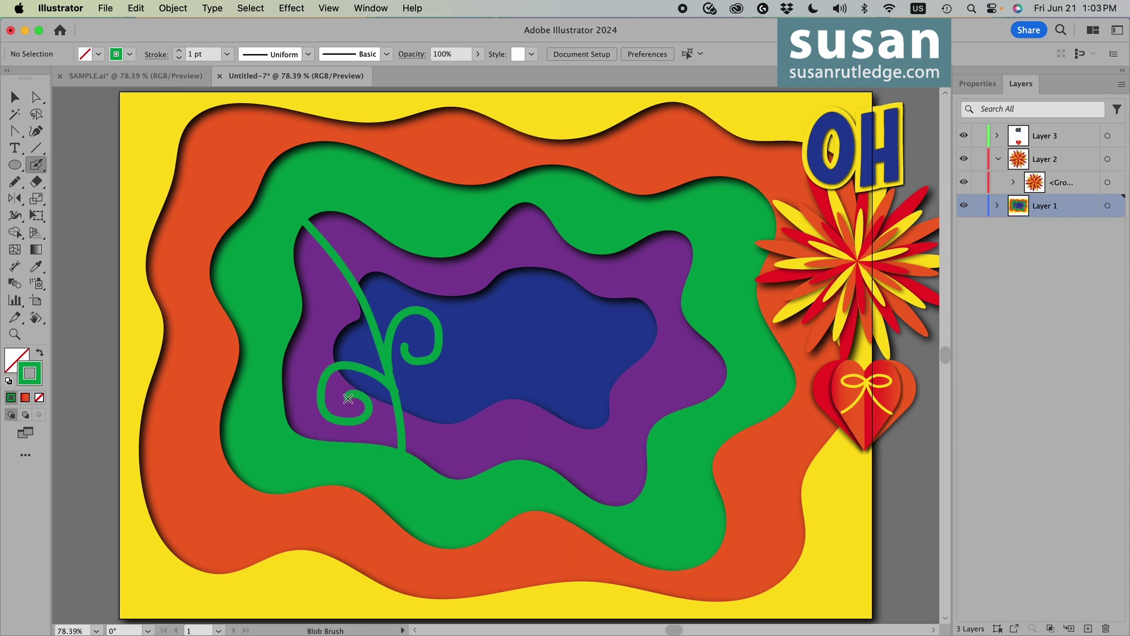
Move both spiral tendrils slightly up and to the left so they still join the stem.
left_click(14, 96)
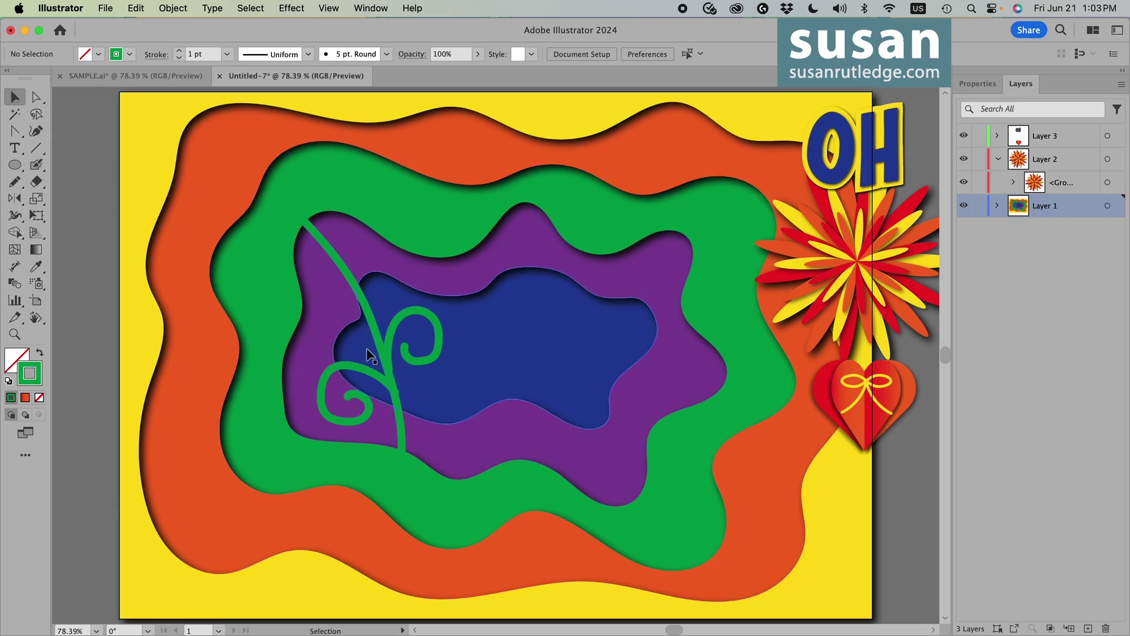
left_click_drag(360, 376, 355, 371)
left_click_drag(439, 353, 436, 351)
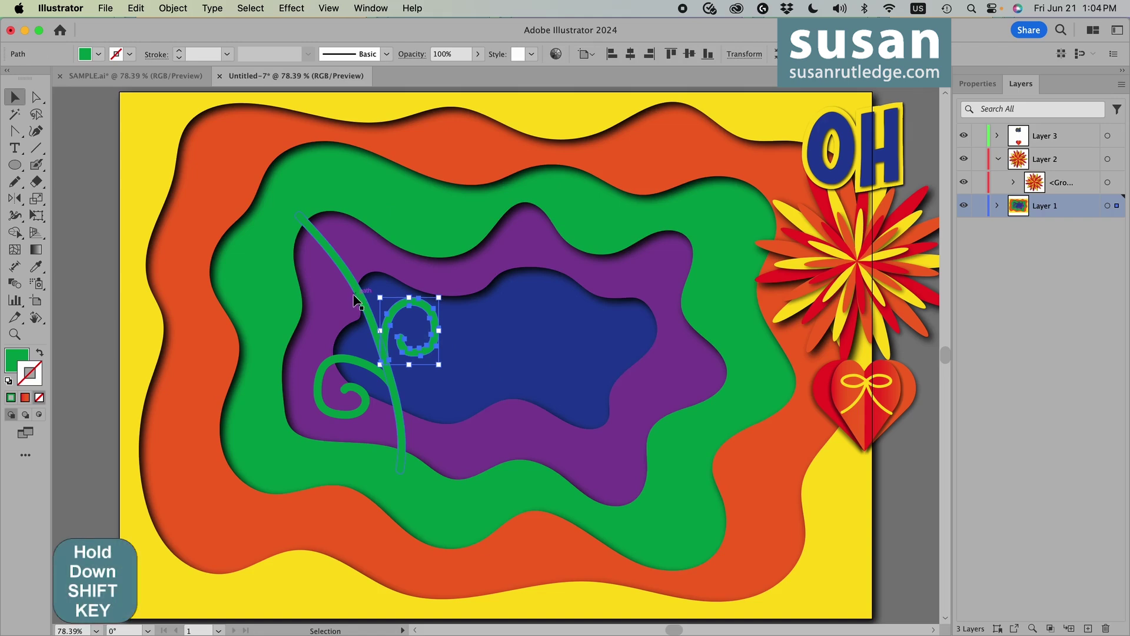
Select the stem, both tendrils and the green wavy shape together and unite them into one shape.
left_click(357, 293, "shift")
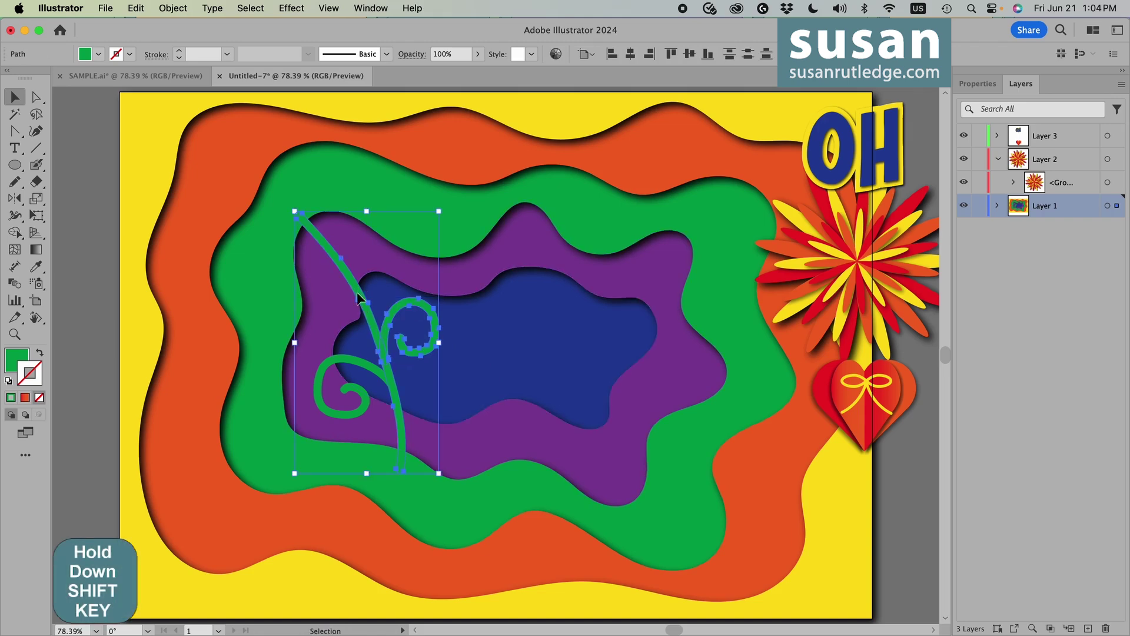
left_click(357, 368, "shift")
left_click(475, 214, "shift")
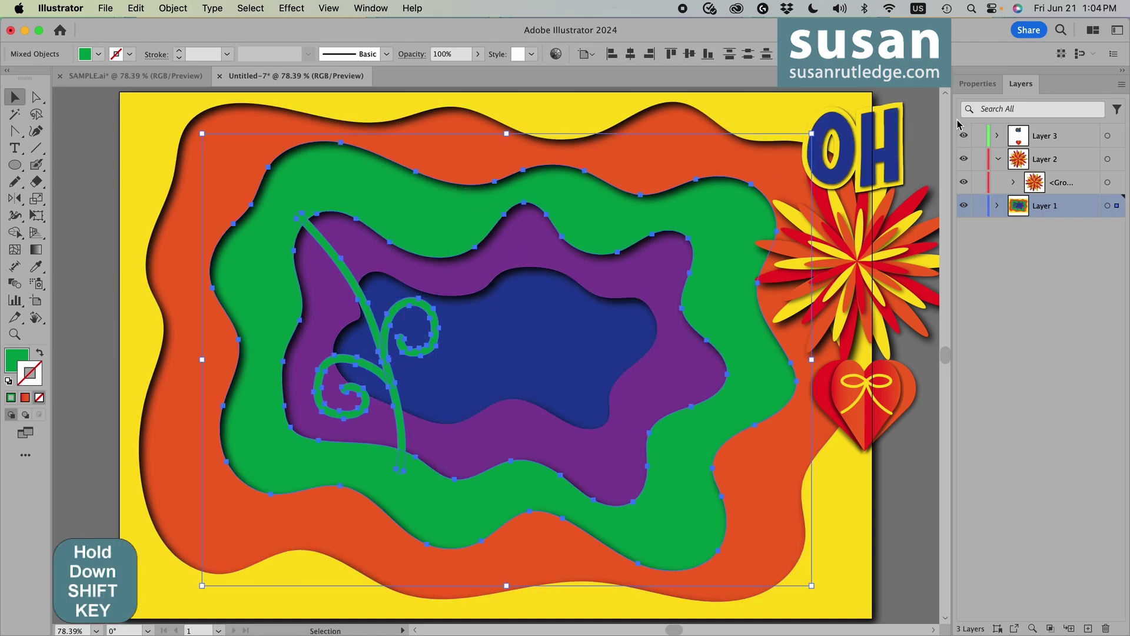
left_click(977, 84)
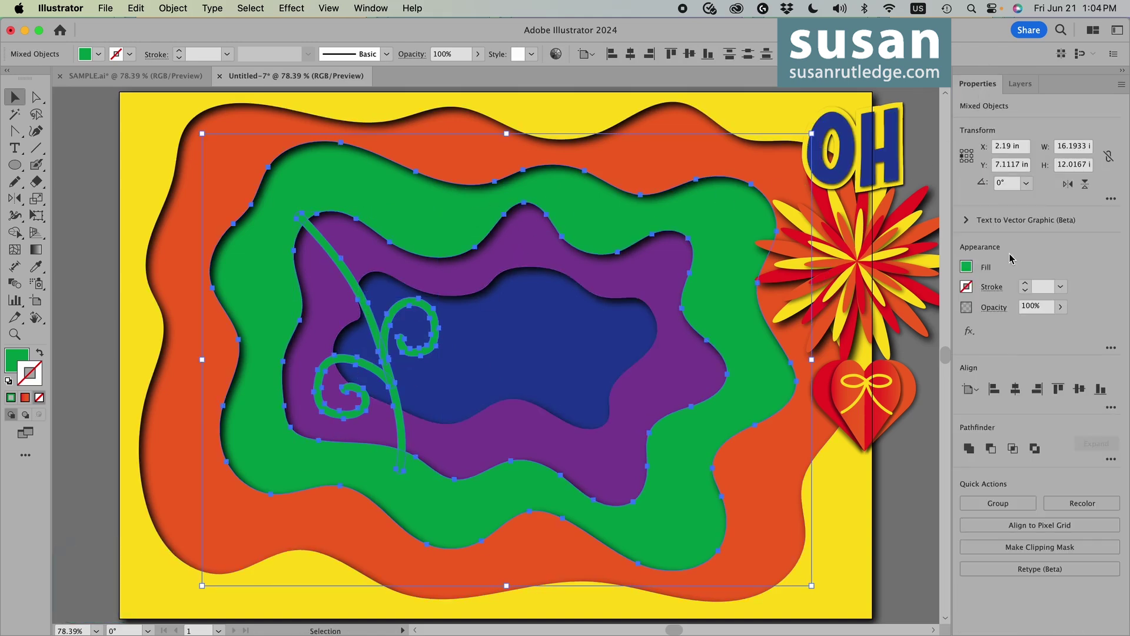
left_click(969, 449)
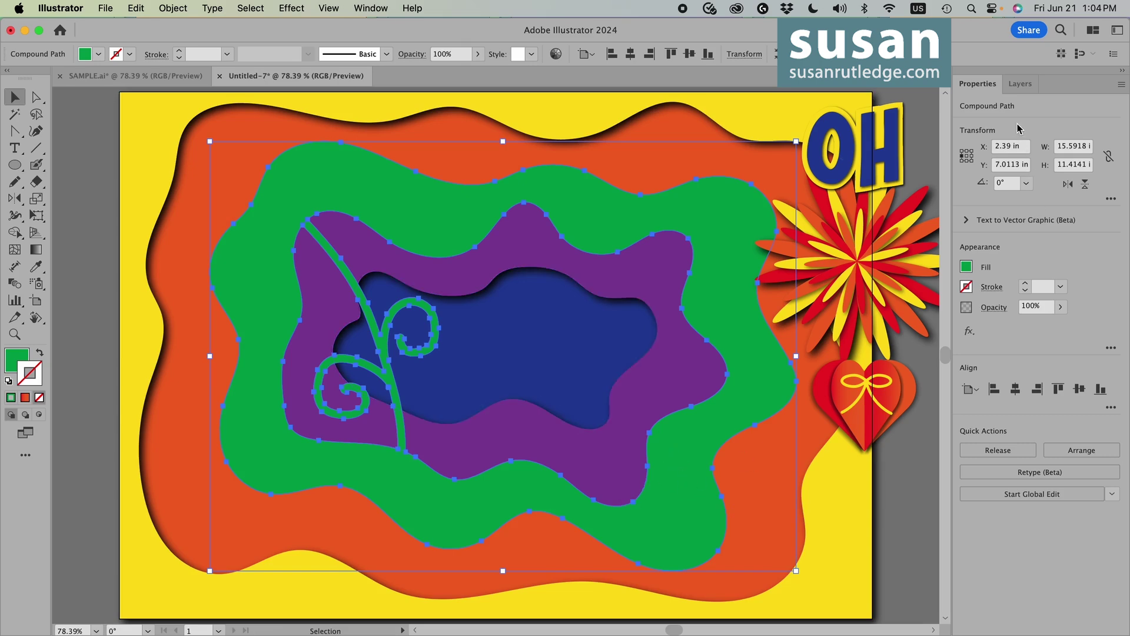
Rename the merged green compound path in Layer 1 as 3 and place it between 2 and 4.
left_click(1020, 84)
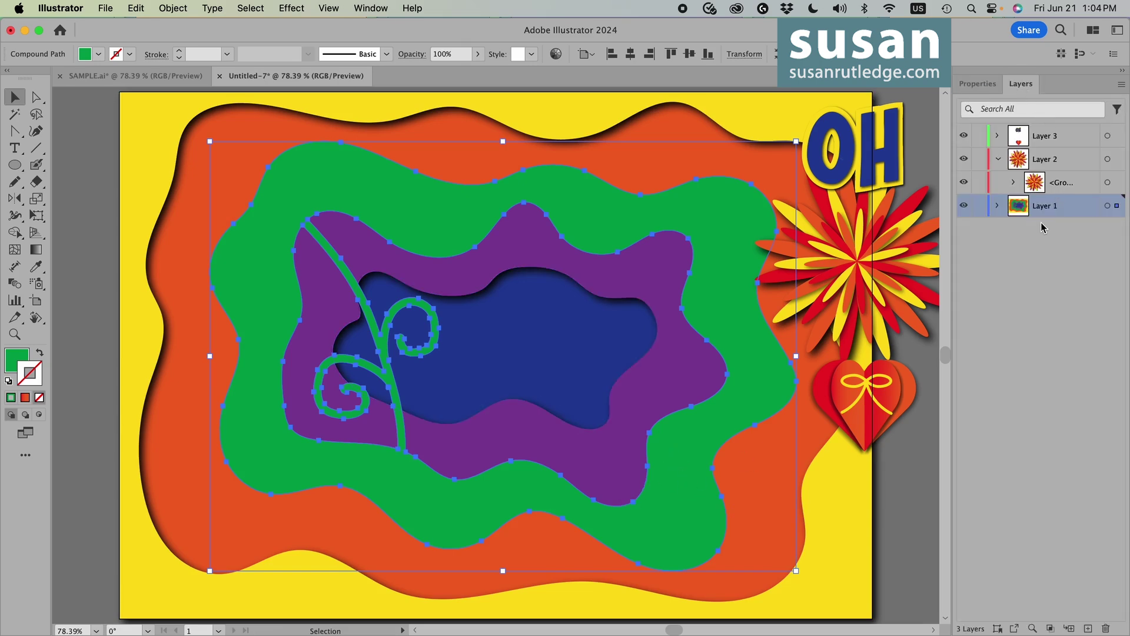
left_click(997, 206)
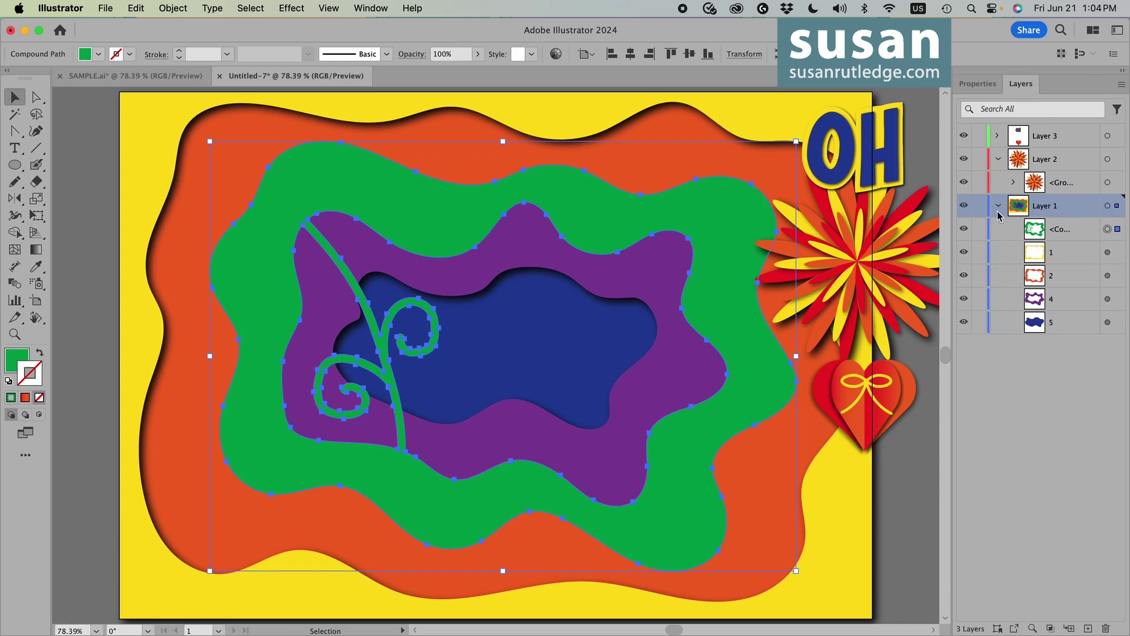
double_click(1062, 229)
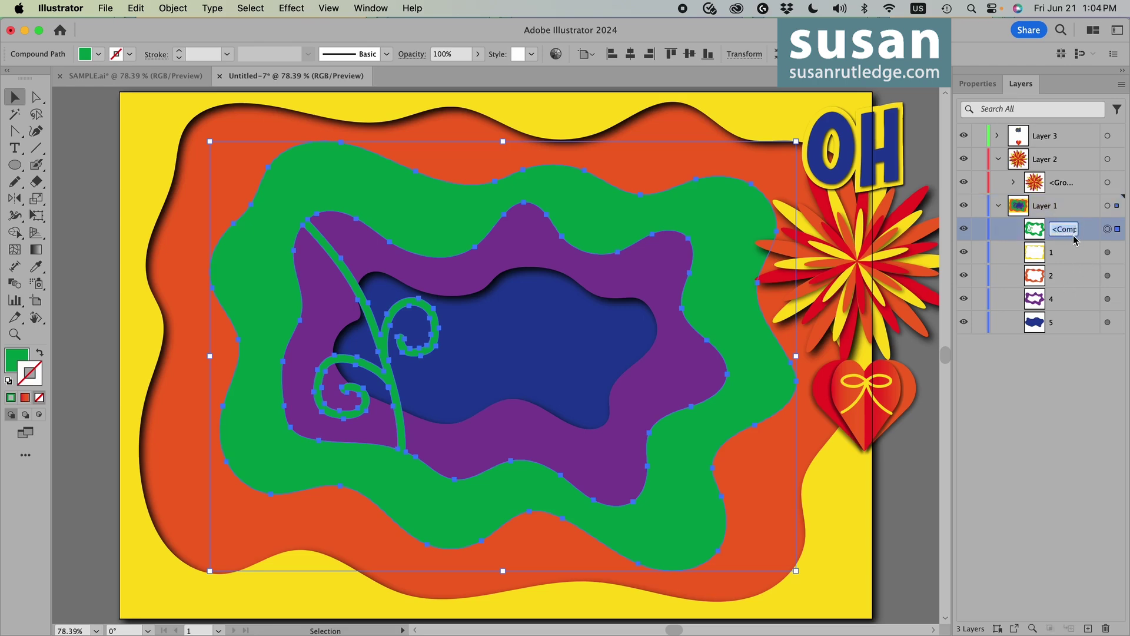
type("3")
key("Return")
left_click_drag(1069, 253, 1069, 286)
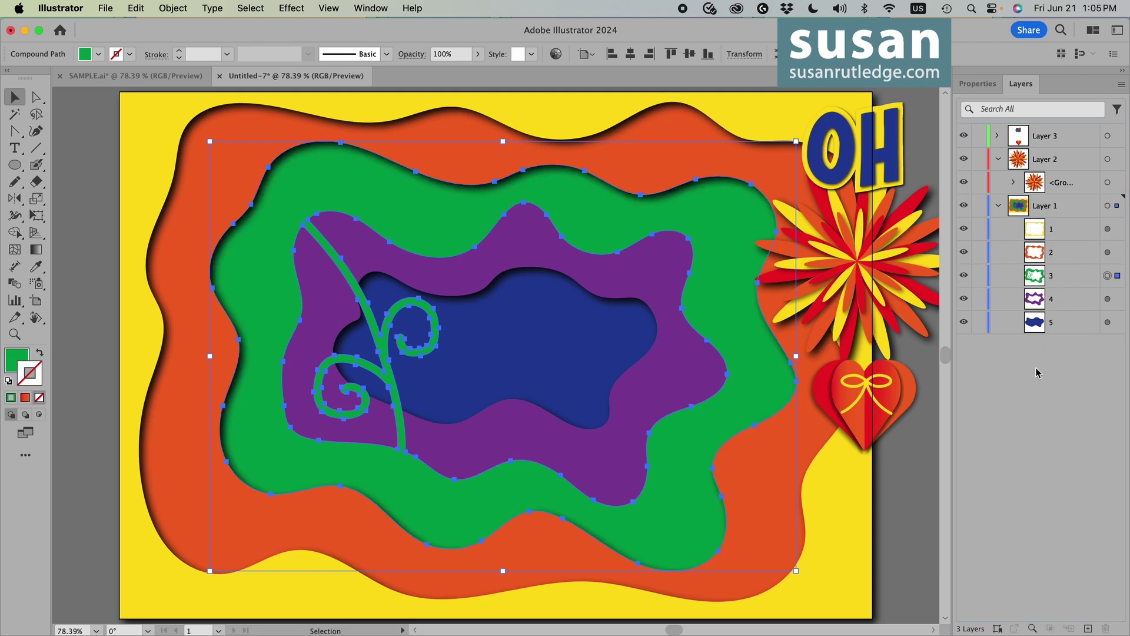
Apply a drop shadow to the merged green shape with 0.1 in X and Y offsets and 0.1 in blur, and deselect it.
left_click(290, 8)
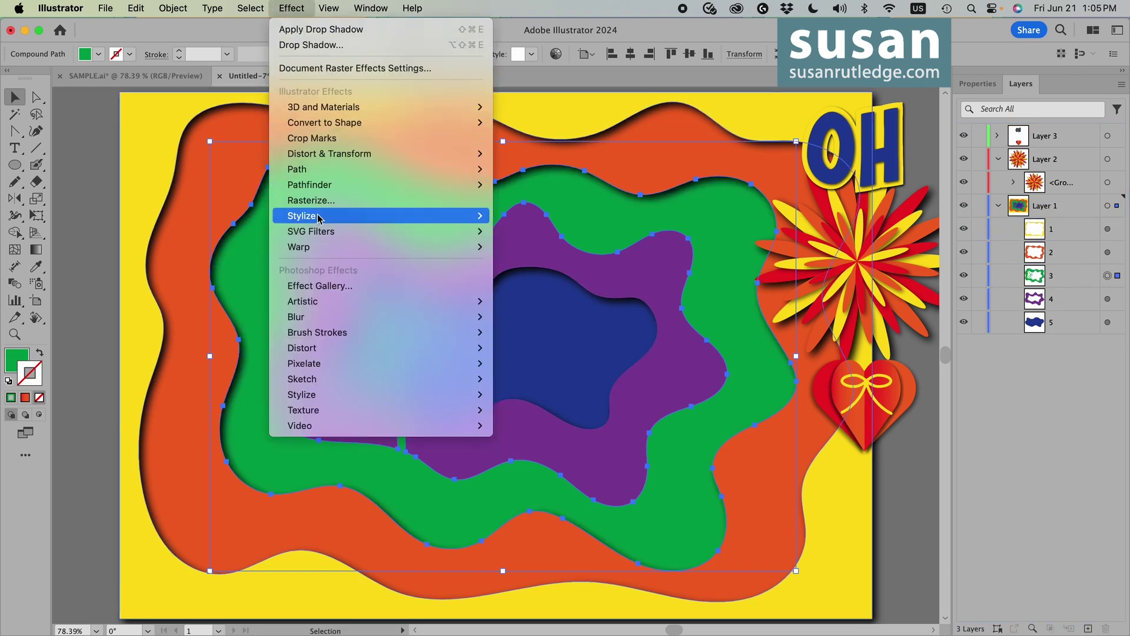
mouse_move(302, 215)
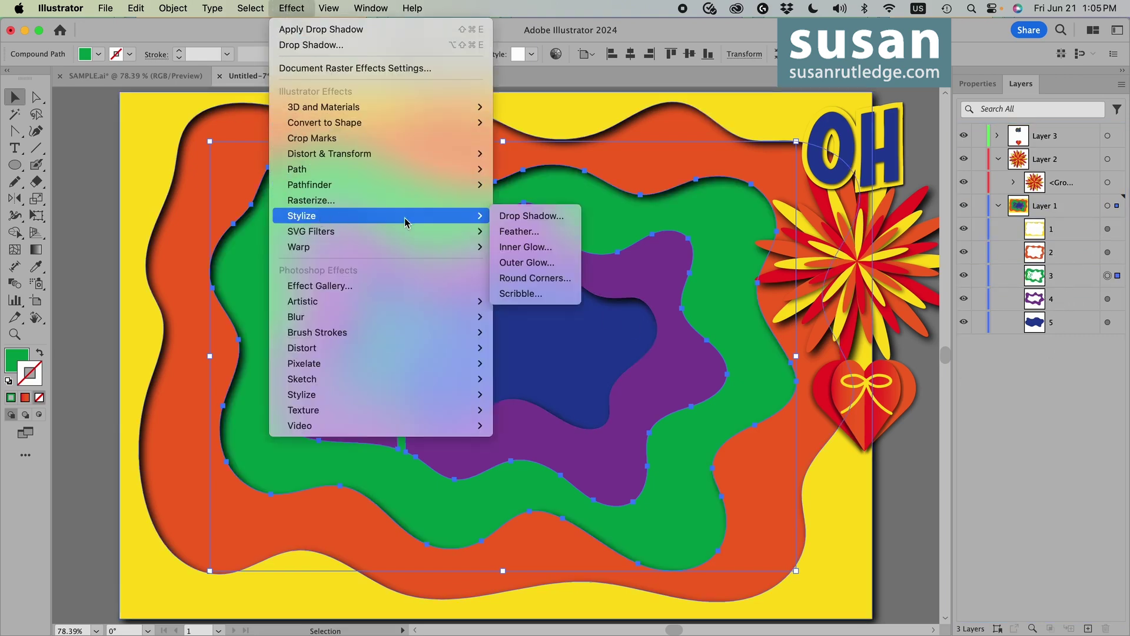
left_click(524, 215)
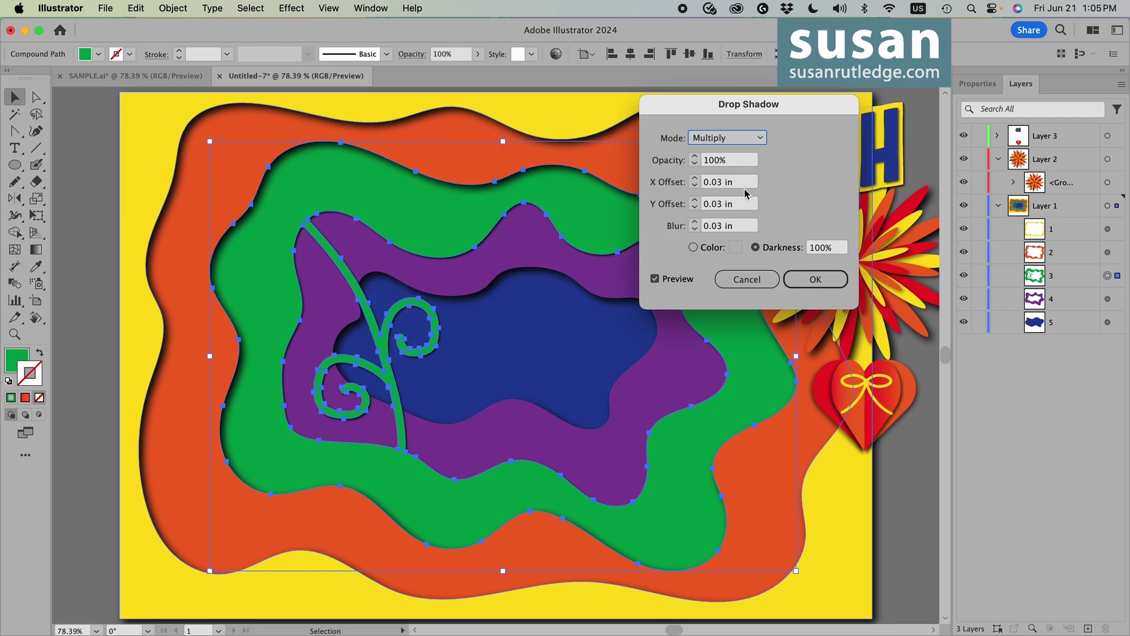
left_click(718, 181)
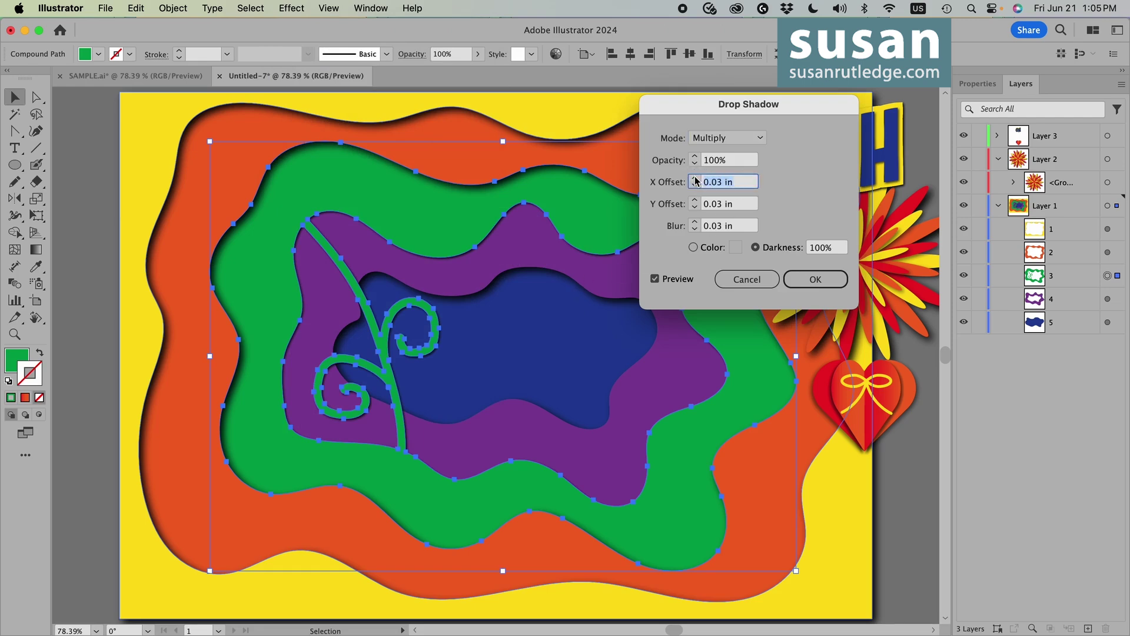
type("0.1")
key("Tab")
key("BackSpace")
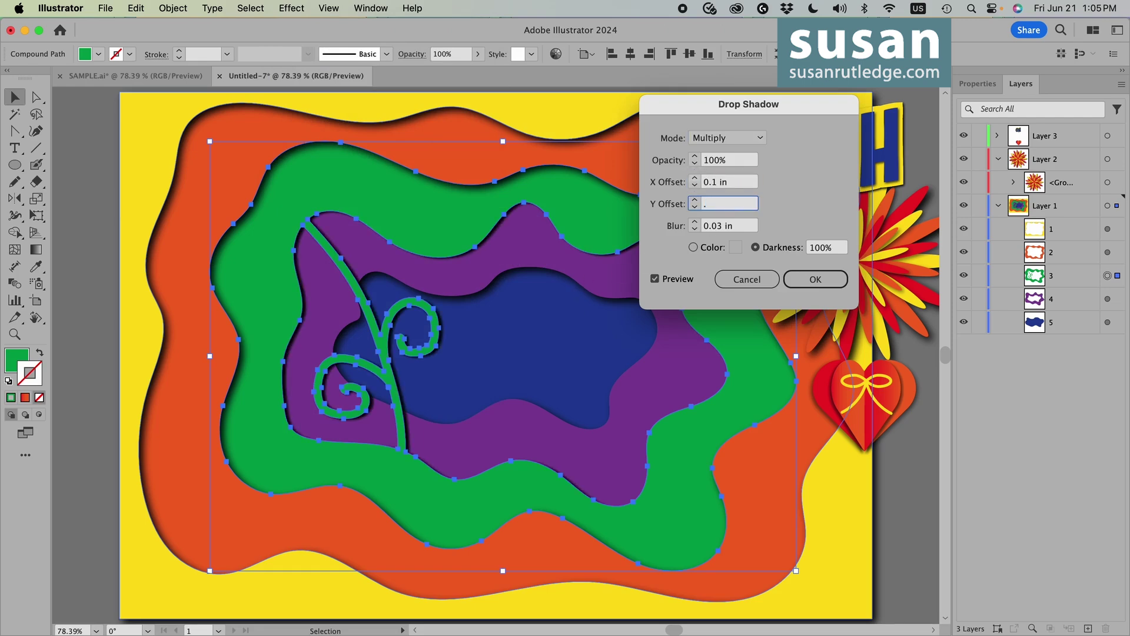
type(".1")
key("Tab")
type(".1")
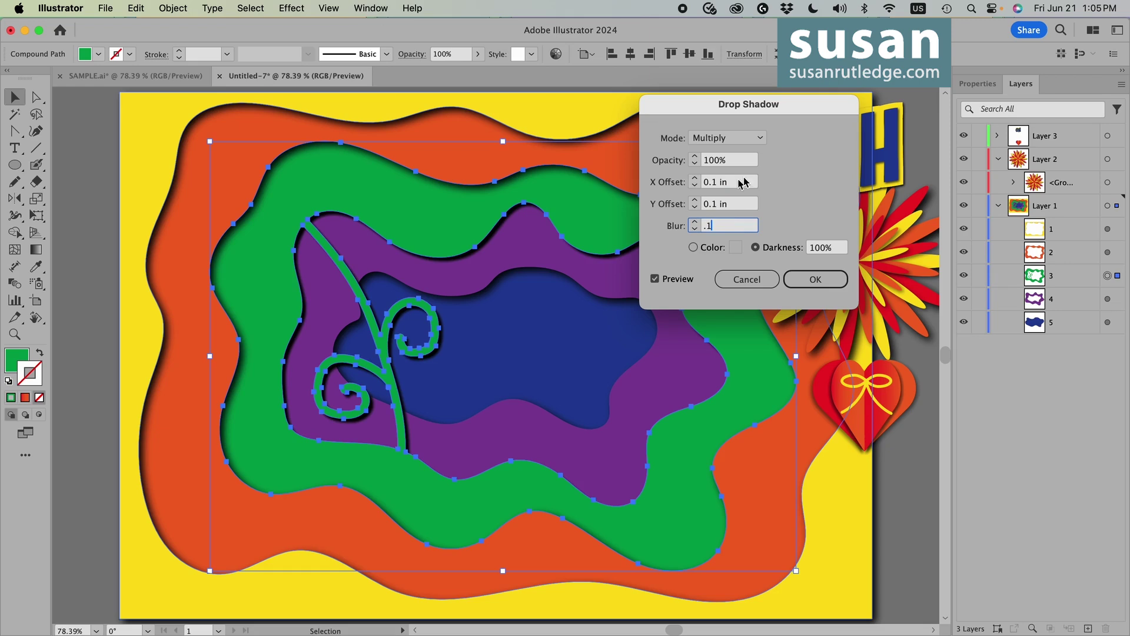
key("Return")
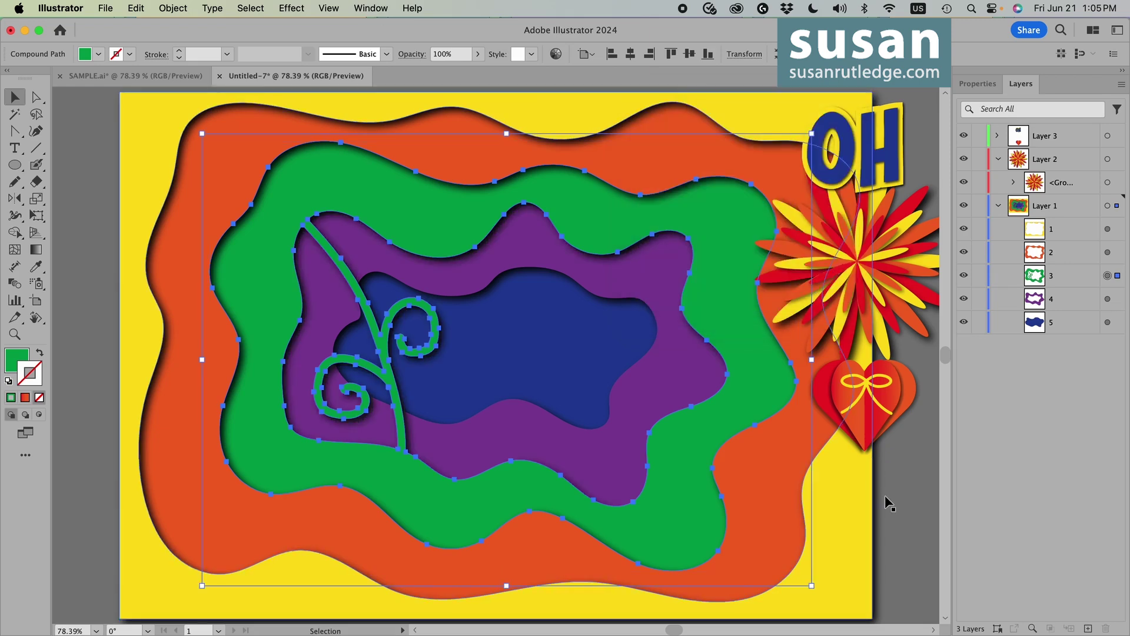
left_click(892, 497)
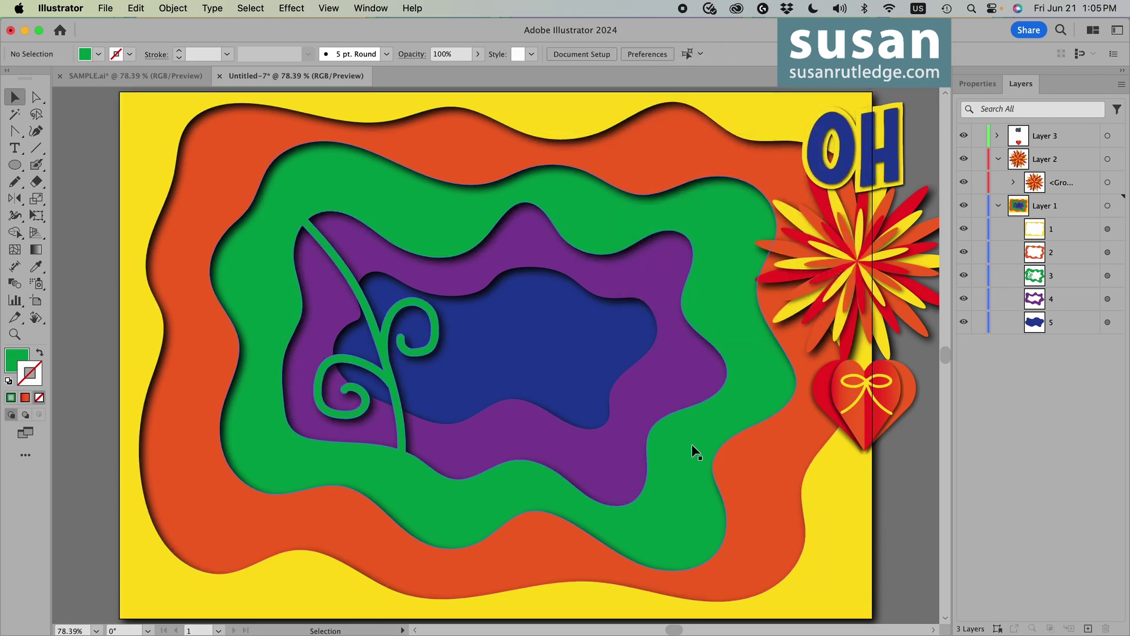
Move the flower onto the top of the stem and draw grass blades on the green shape just left of the stem's base with the Pencil tool.
left_click_drag(854, 254, 308, 228)
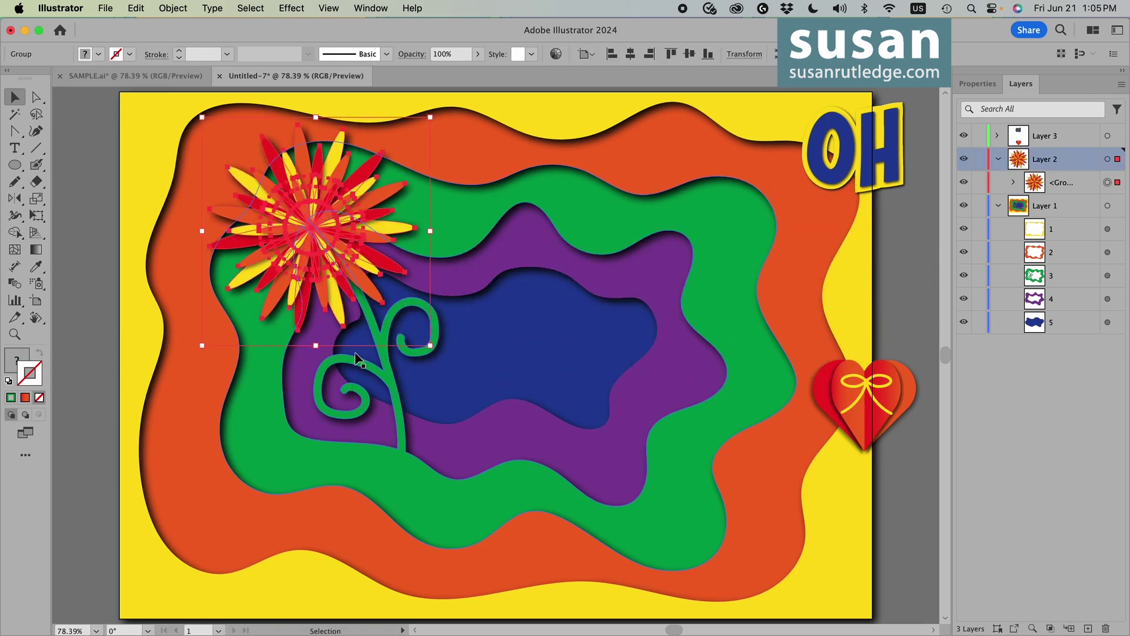
left_click(422, 474)
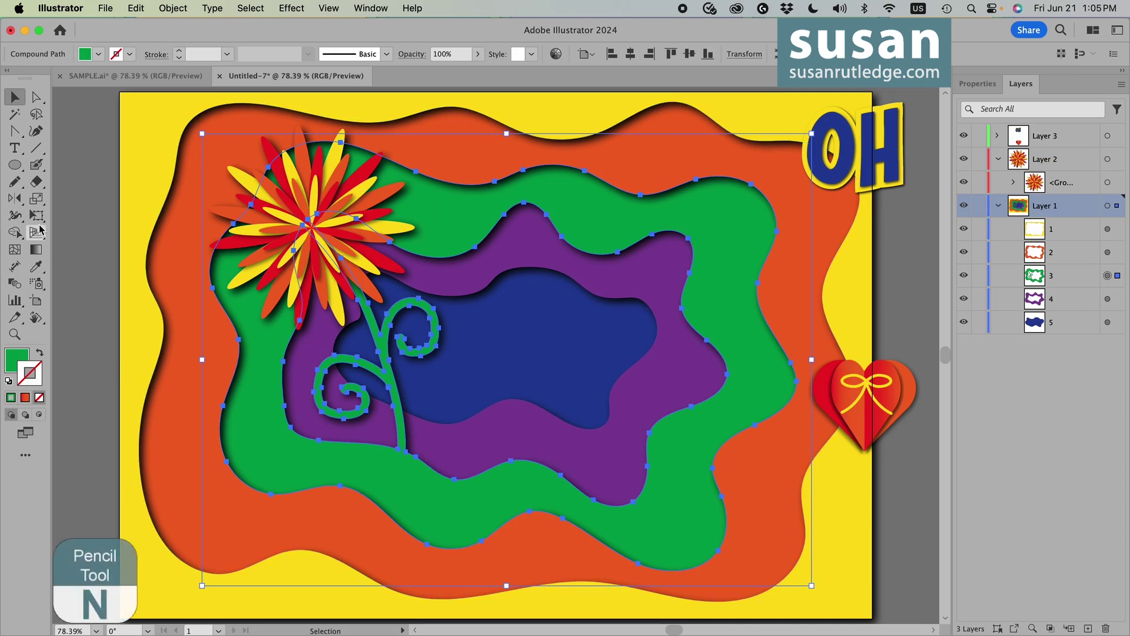
left_click(14, 182)
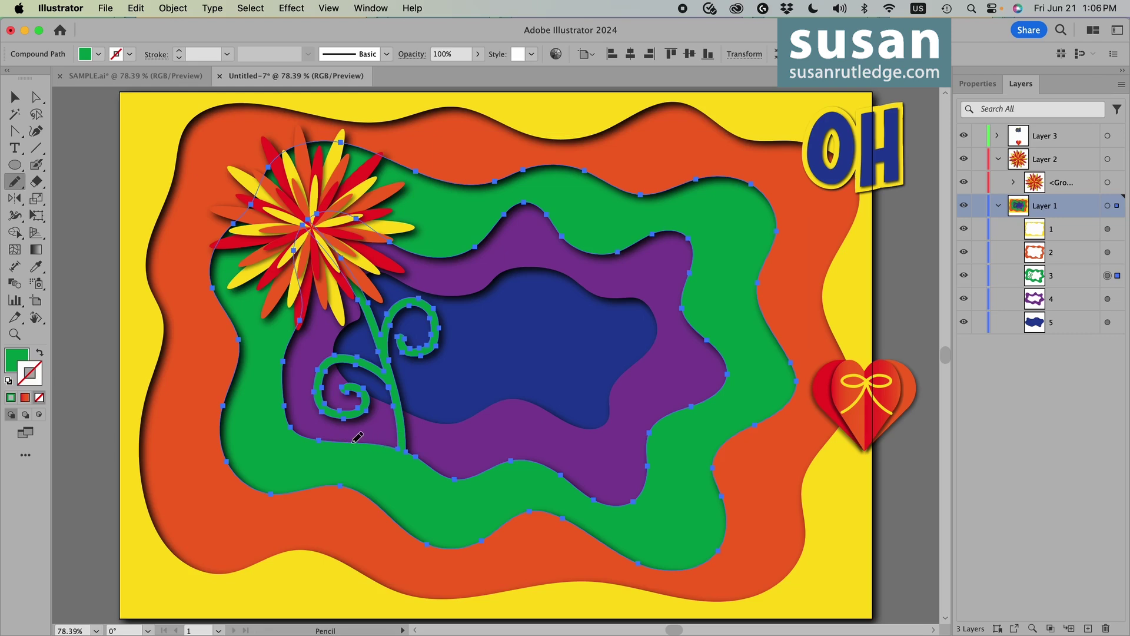
mouse_move(357, 437)
left_mouse_down()
mouse_move(381, 436)
mouse_move(385, 420)
mouse_move(395, 441)
left_mouse_up()
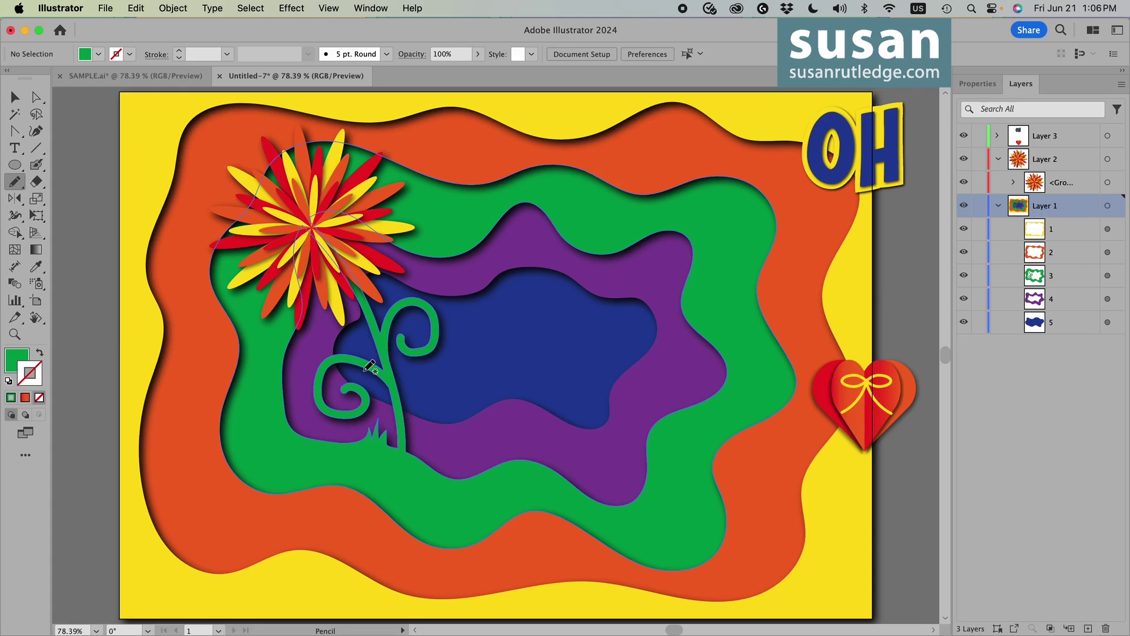
Reselect the green shape and draw a second tuft of grass blades to the right of the stem's base.
left_click(15, 99)
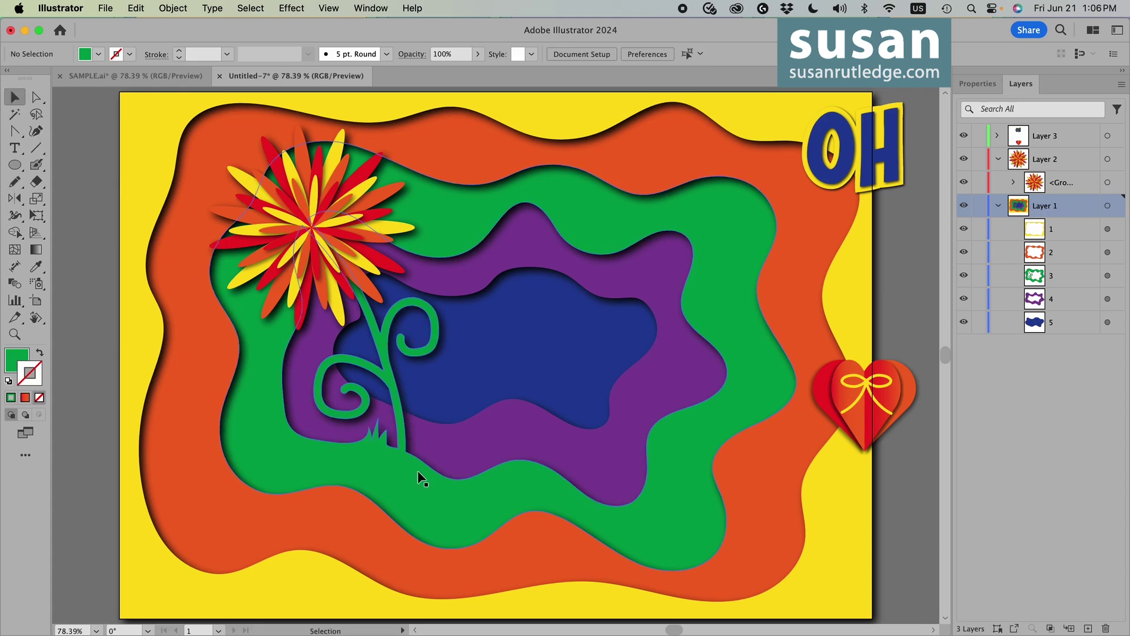
left_click(420, 502)
left_click(14, 182)
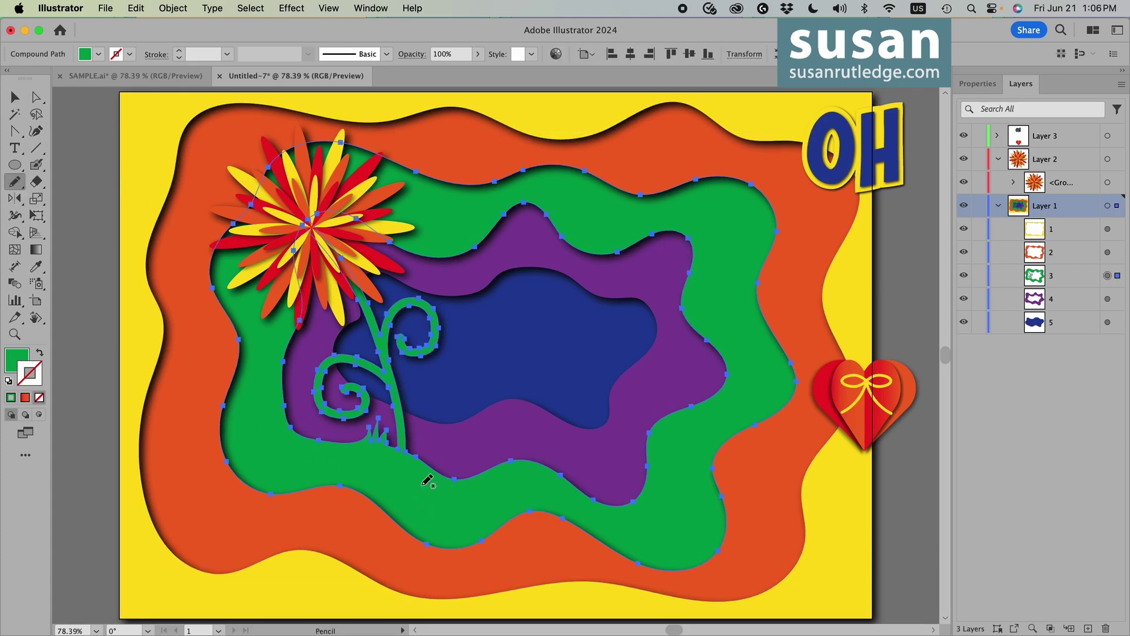
mouse_move(413, 453)
left_mouse_down()
mouse_move(440, 443)
mouse_move(435, 455)
mouse_move(452, 448)
mouse_move(455, 475)
mouse_move(457, 462)
mouse_move(475, 476)
left_mouse_up()
left_click_drag(485, 472, 492, 474)
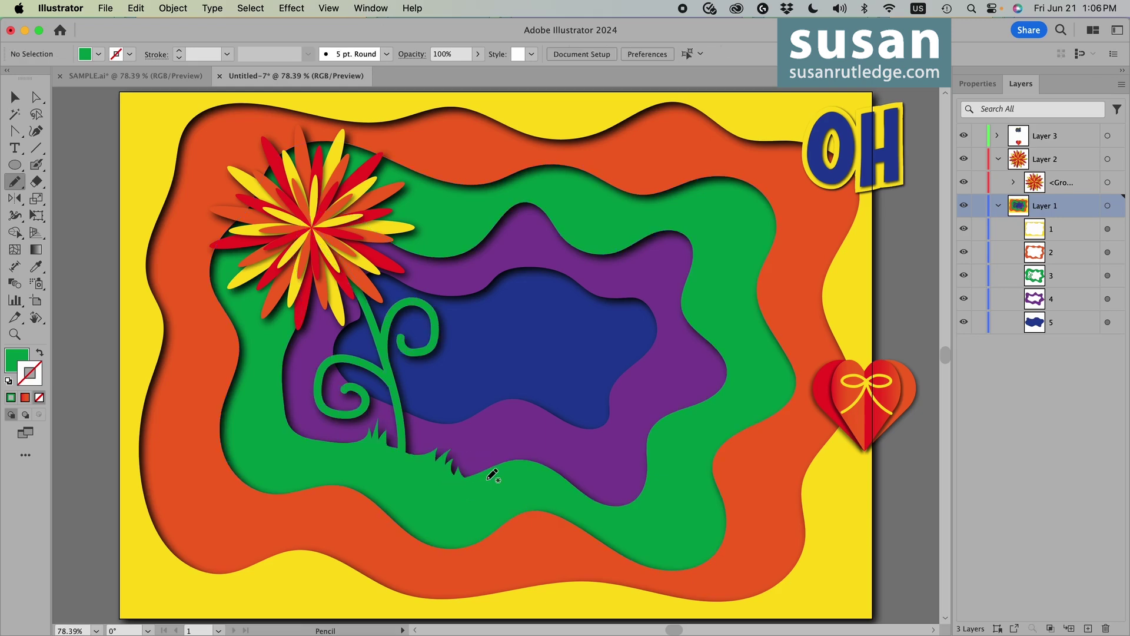
Move the paper heart without its bow to the right of the flower, over the upper purple and blue area, and deselect it.
left_click(13, 98)
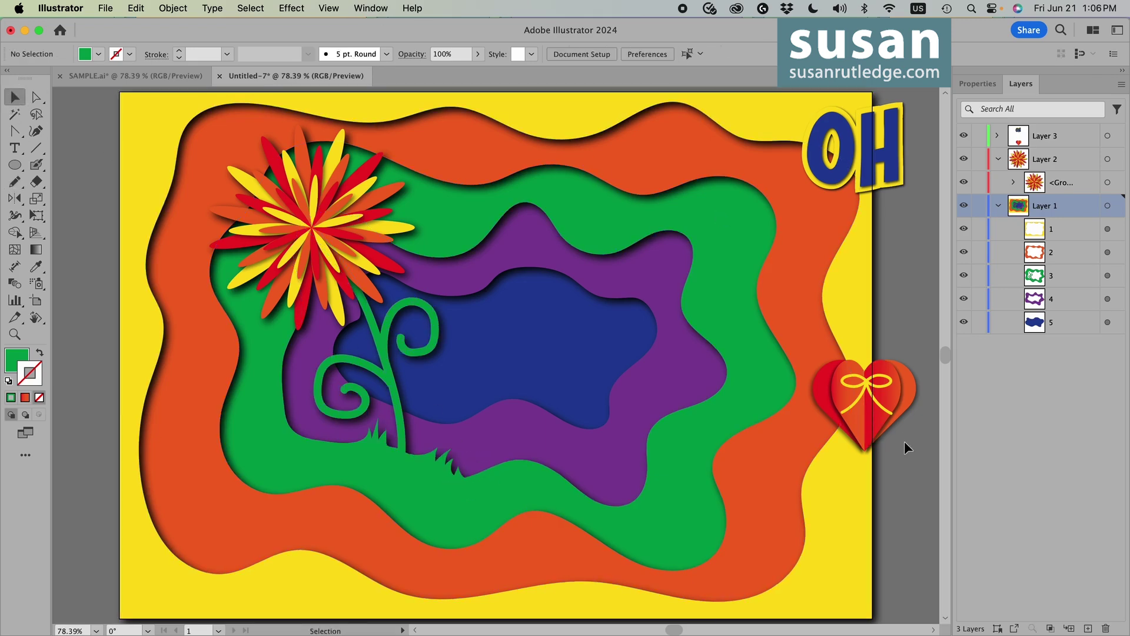
left_click_drag(866, 430, 499, 277)
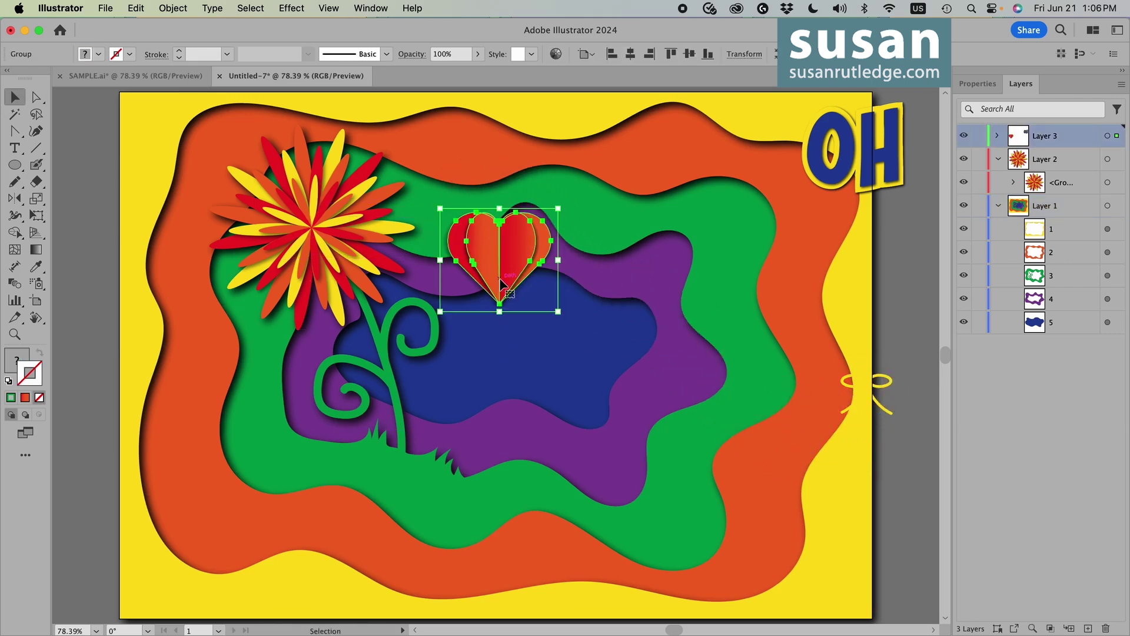
left_click(76, 209)
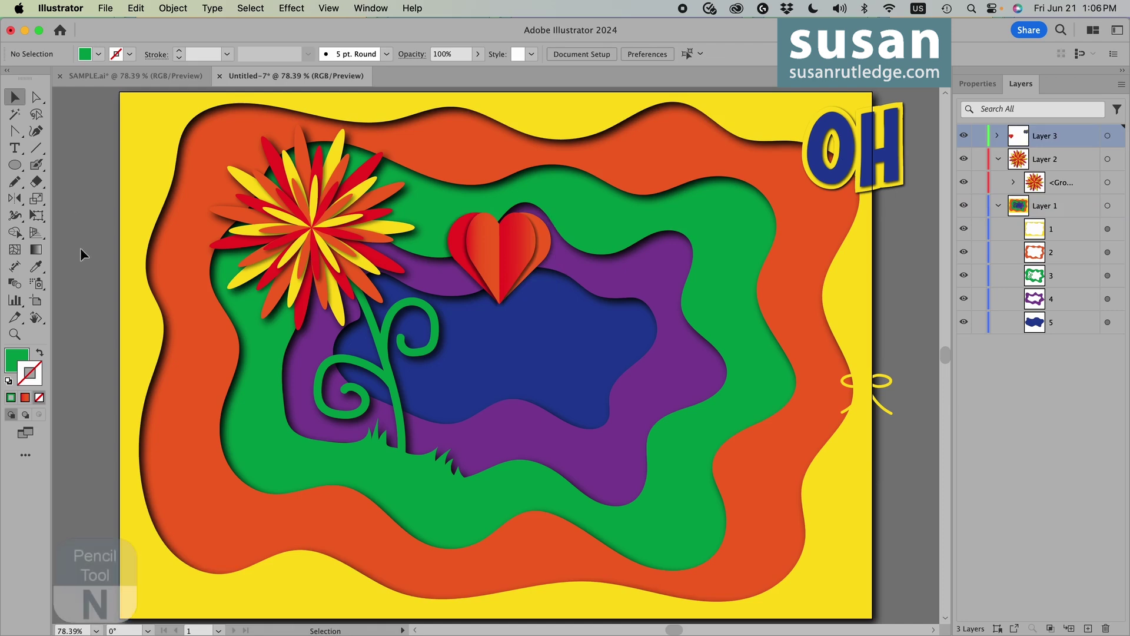
Draw a string from the top of the heart up into the yellow frame with the Pencil tool, using no fill and a 5 pt yellow stroke.
left_click(14, 182)
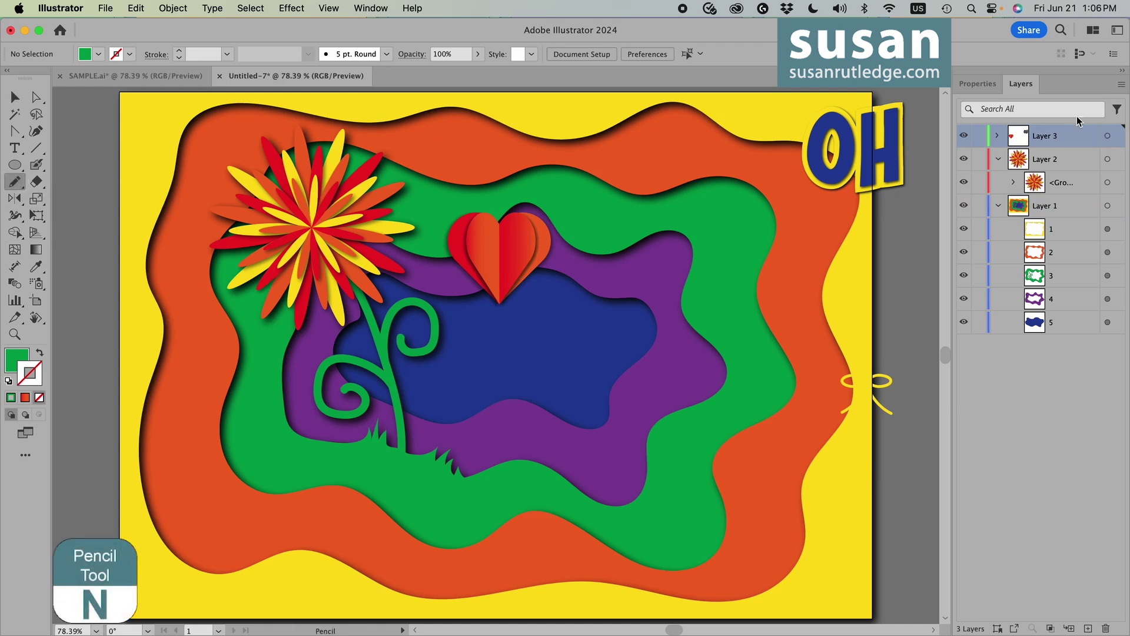
left_click(981, 87)
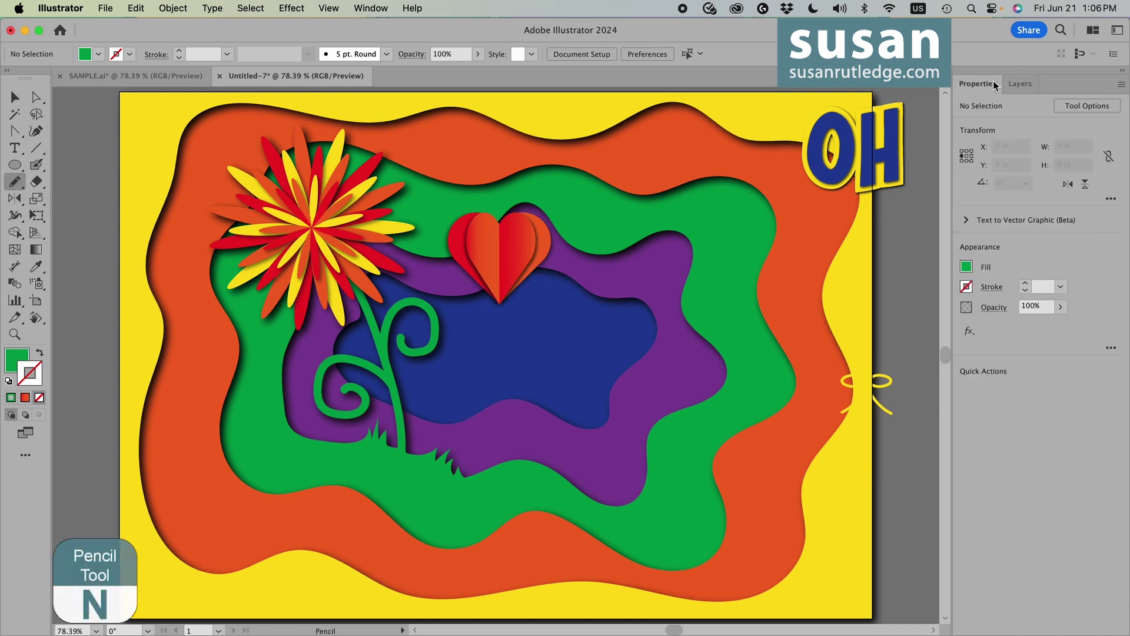
left_click(966, 267)
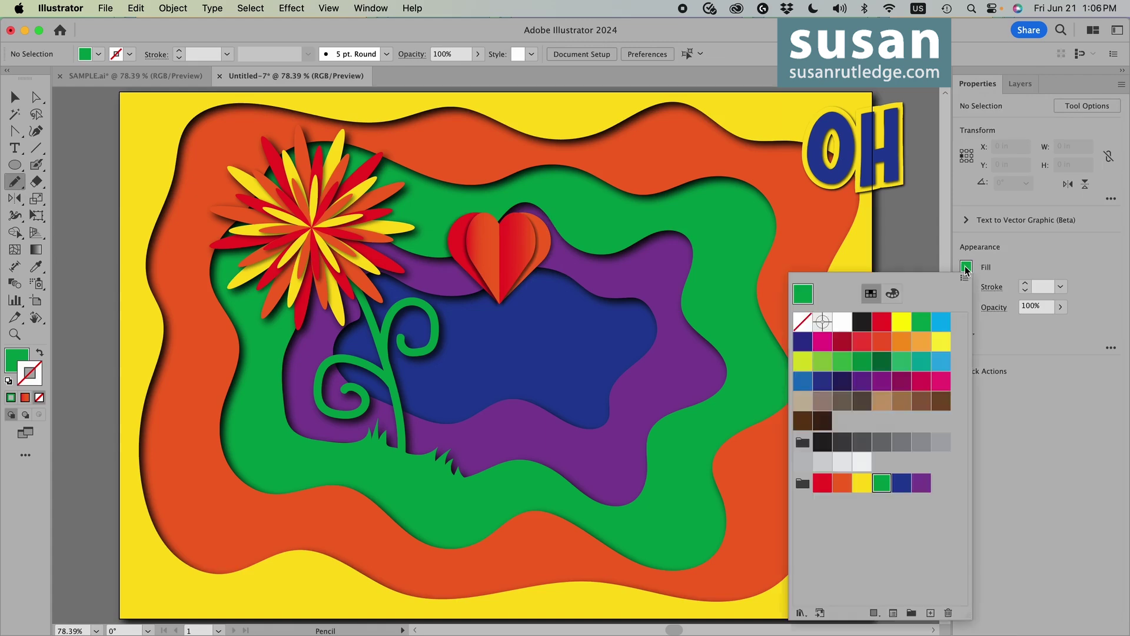
left_click(802, 321)
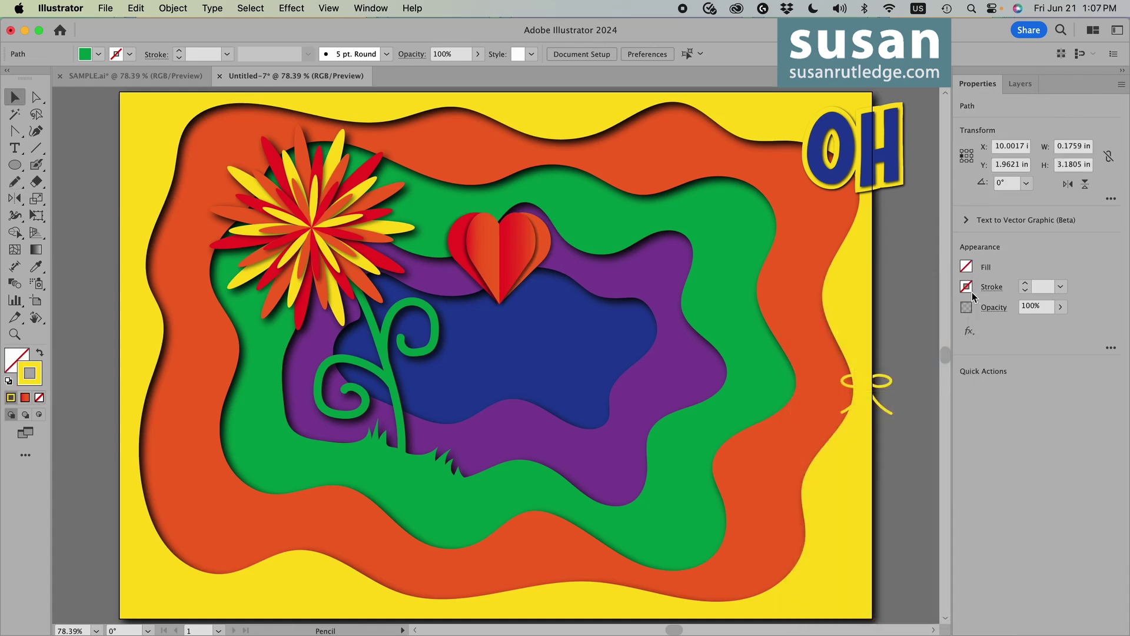
left_click(966, 287)
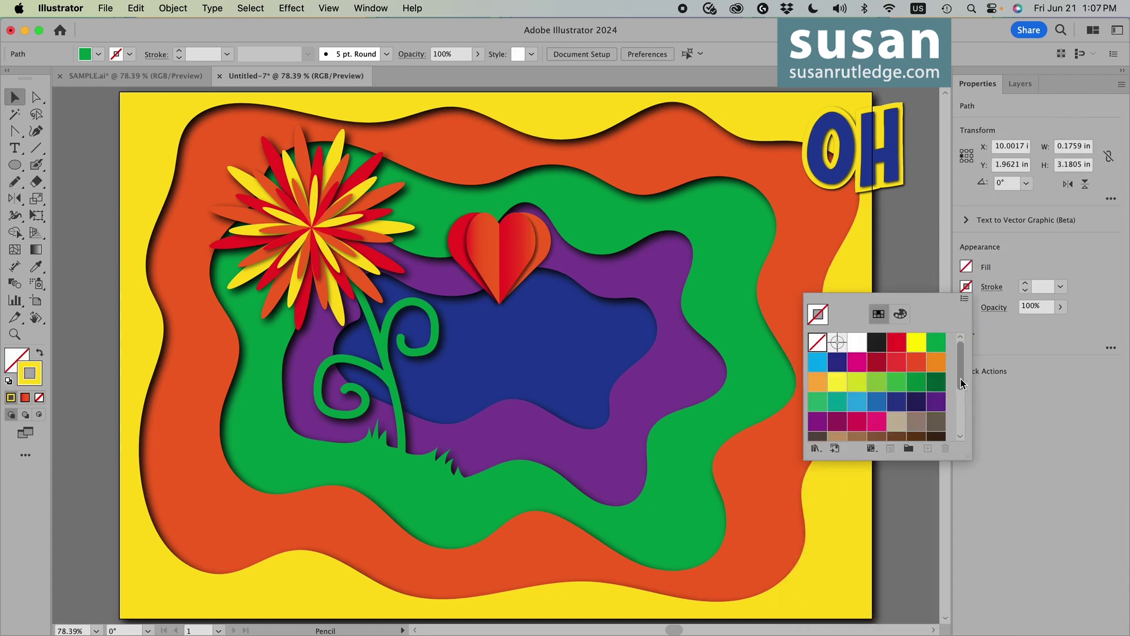
left_click_drag(961, 379, 960, 450)
left_click(877, 427)
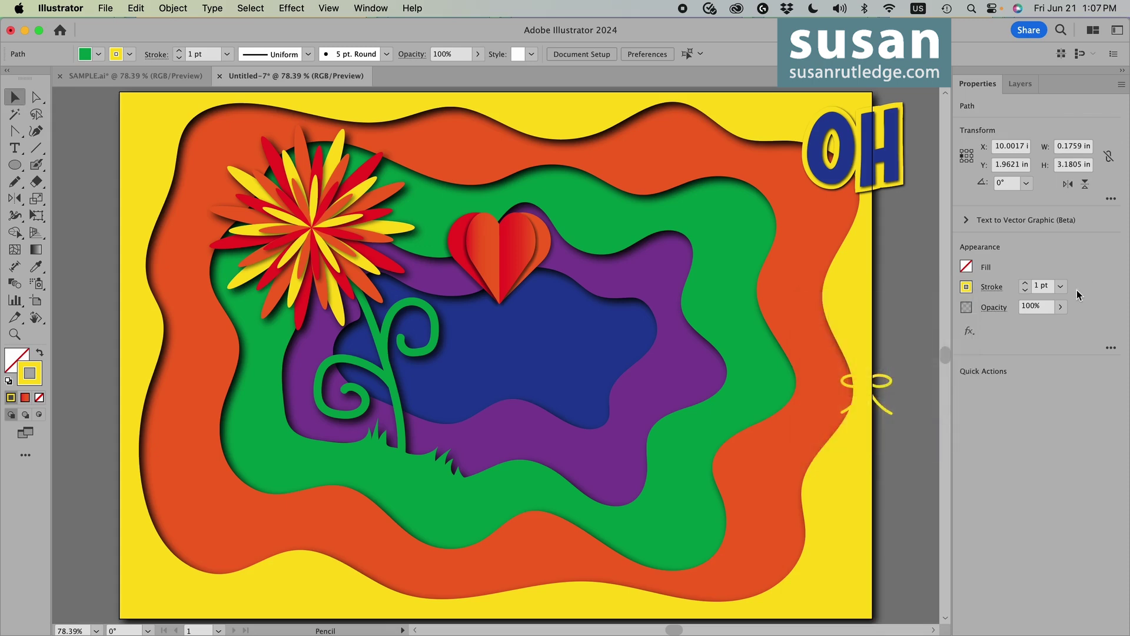
left_click(1060, 286)
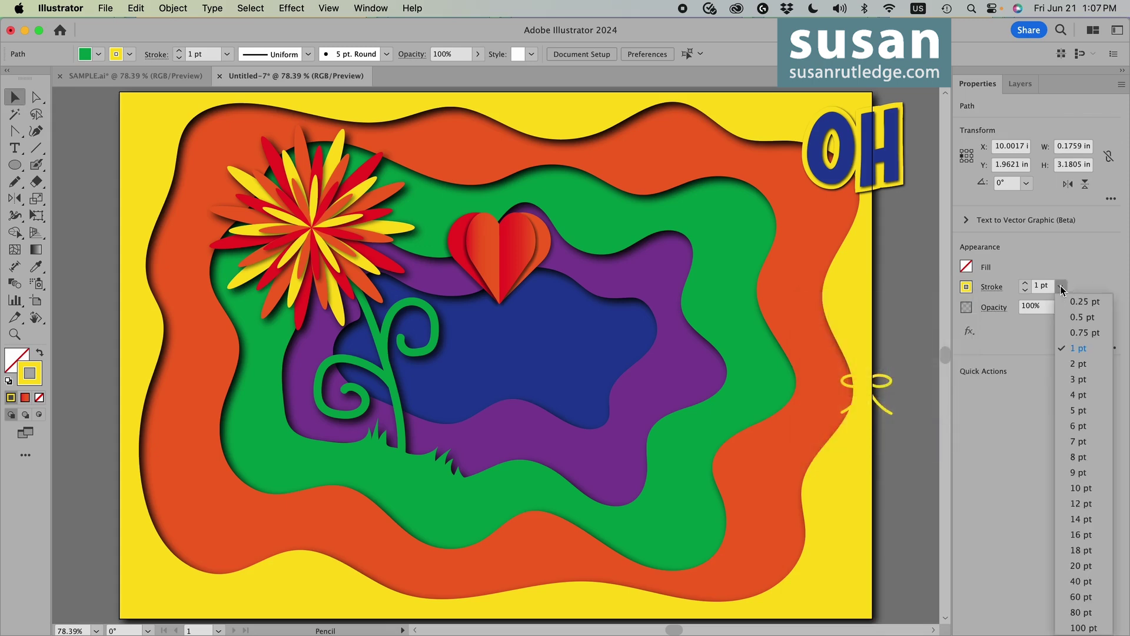
left_click(1079, 410)
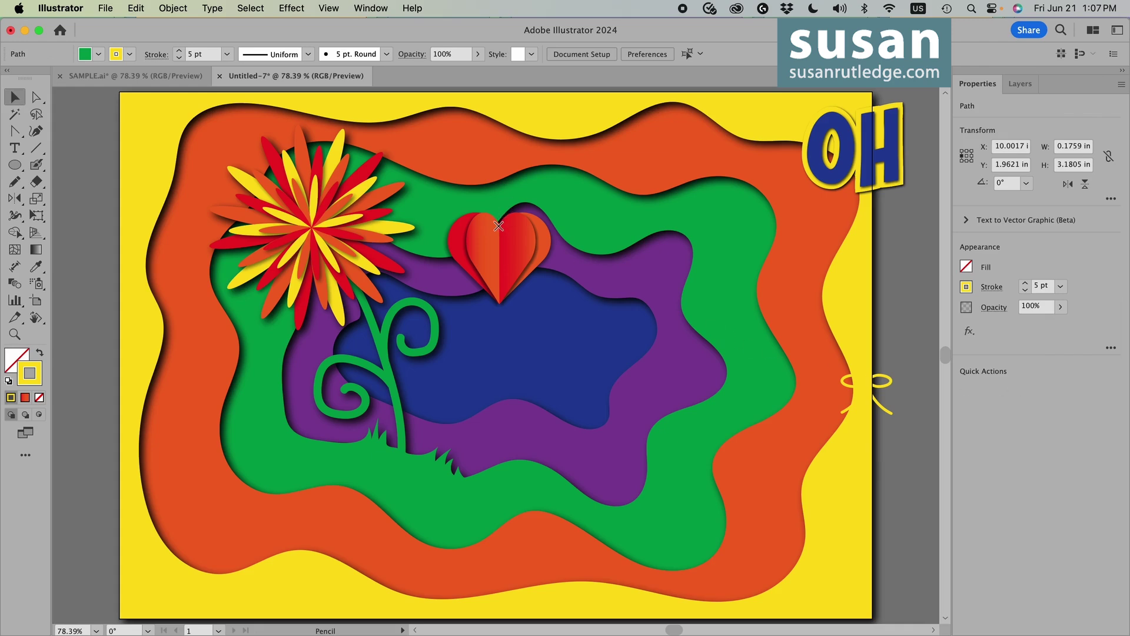
left_click_drag(499, 217, 501, 106)
key("v")
left_click(510, 129)
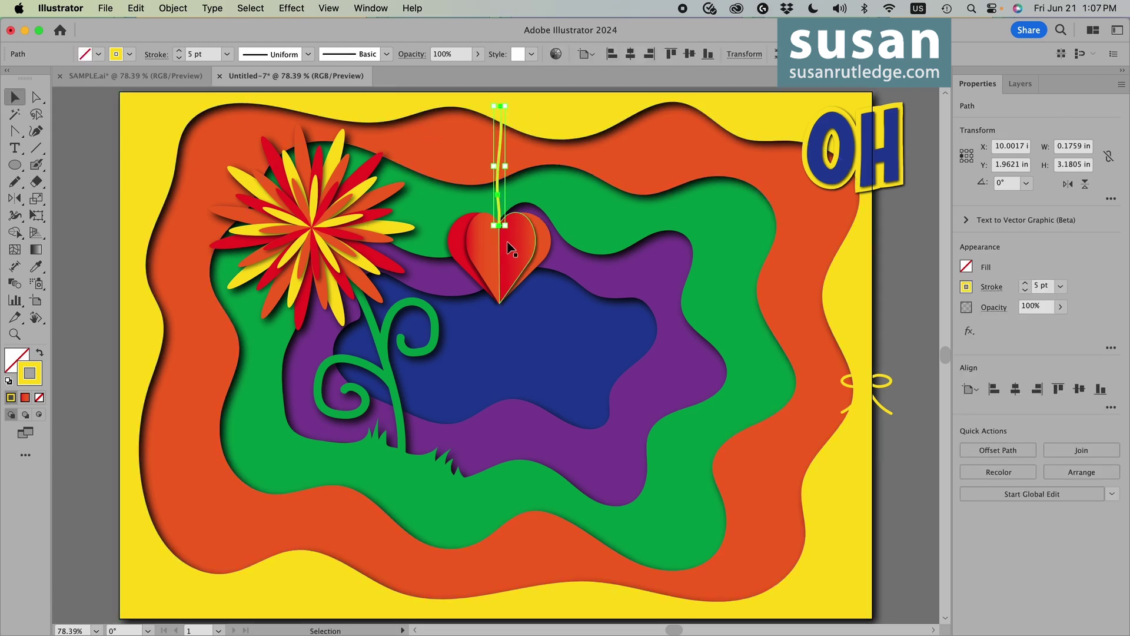
Move the string's path from Layer 3 into Layer 1 between 1 and 2, and deselect it.
left_click(1018, 84)
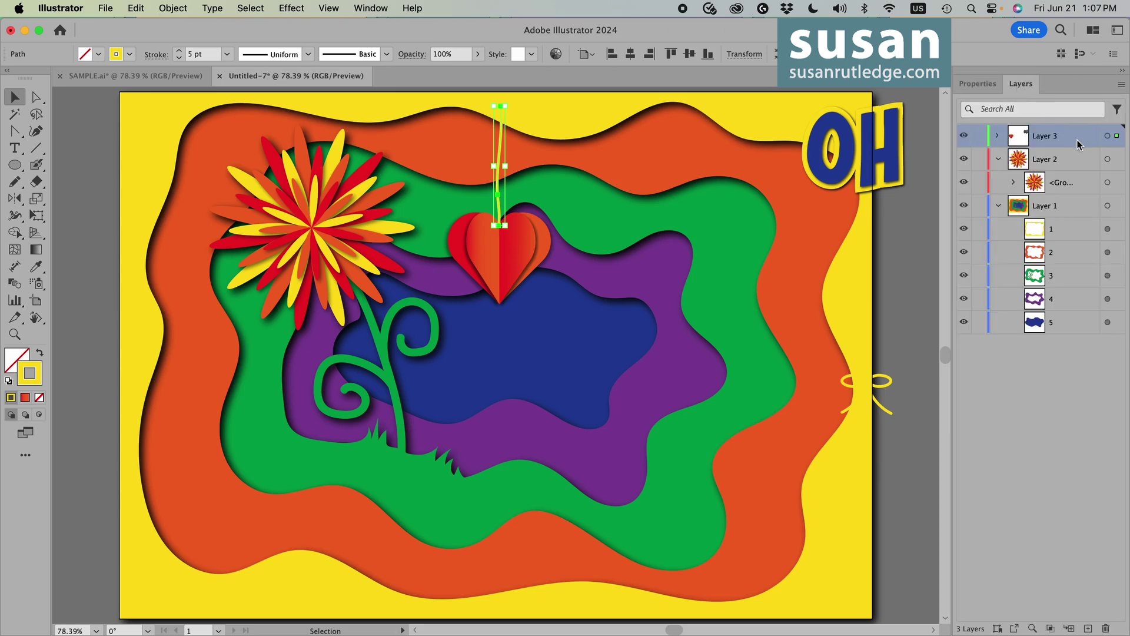
left_click(997, 136)
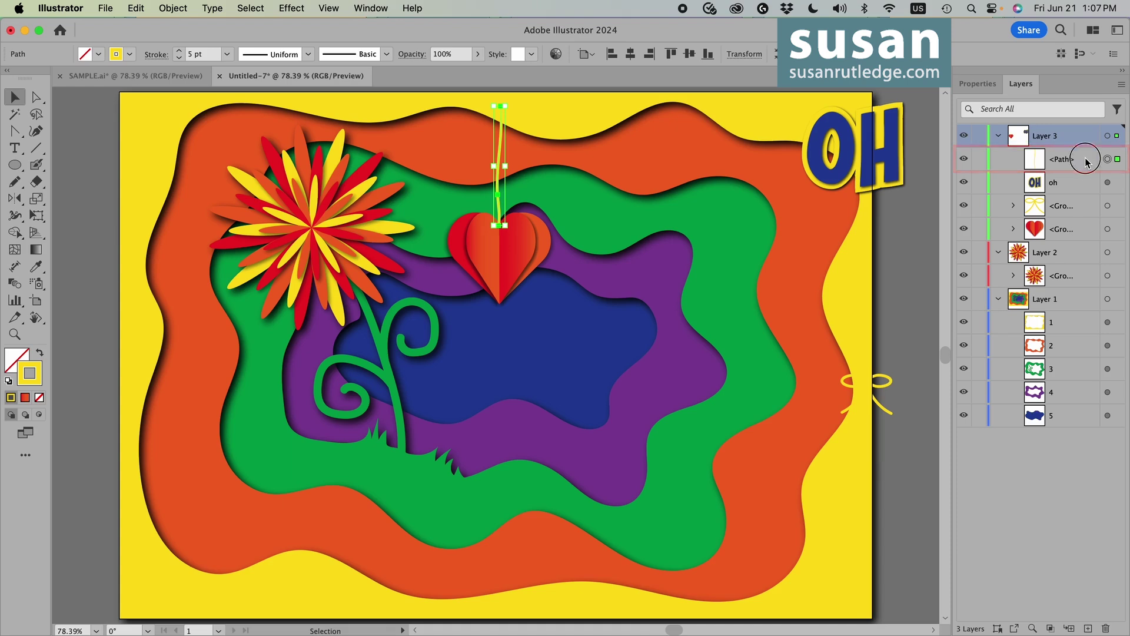
left_click(1086, 160)
left_click_drag(1086, 160, 1071, 327)
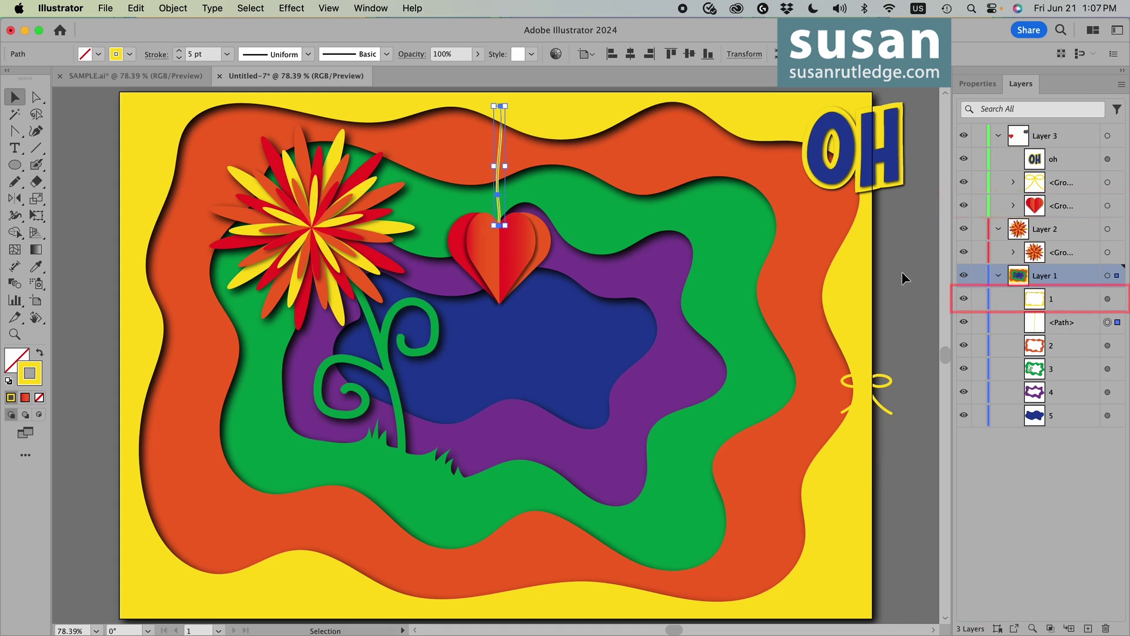
left_click(895, 318)
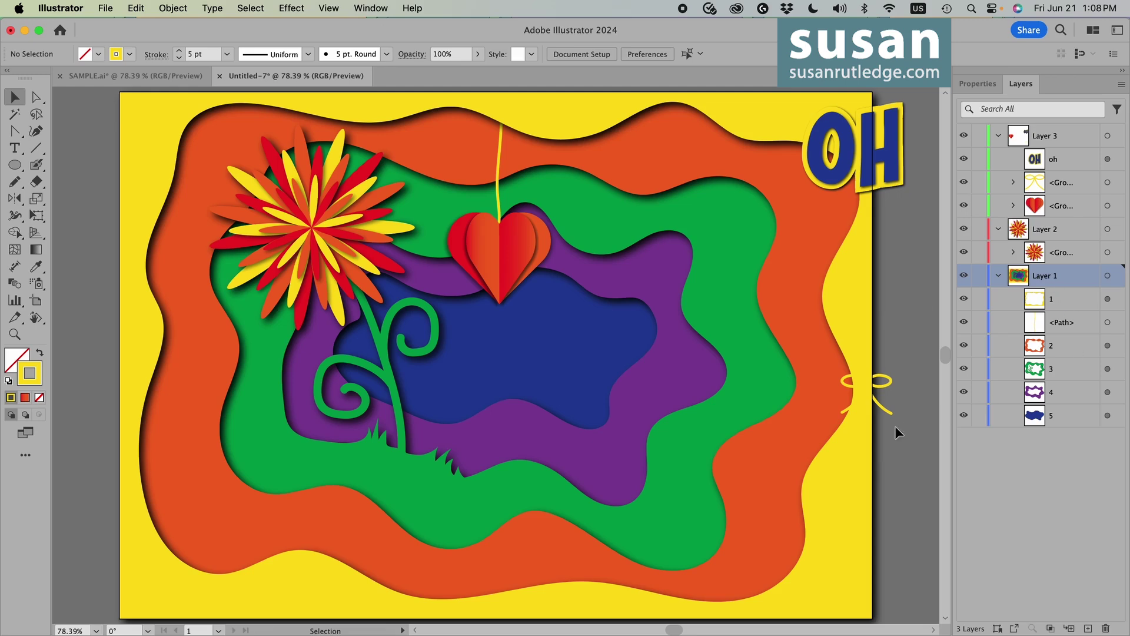
Move the yellow bow onto the top of the heart where the string meets it, and nudge it slightly down.
left_click_drag(884, 392, 511, 210)
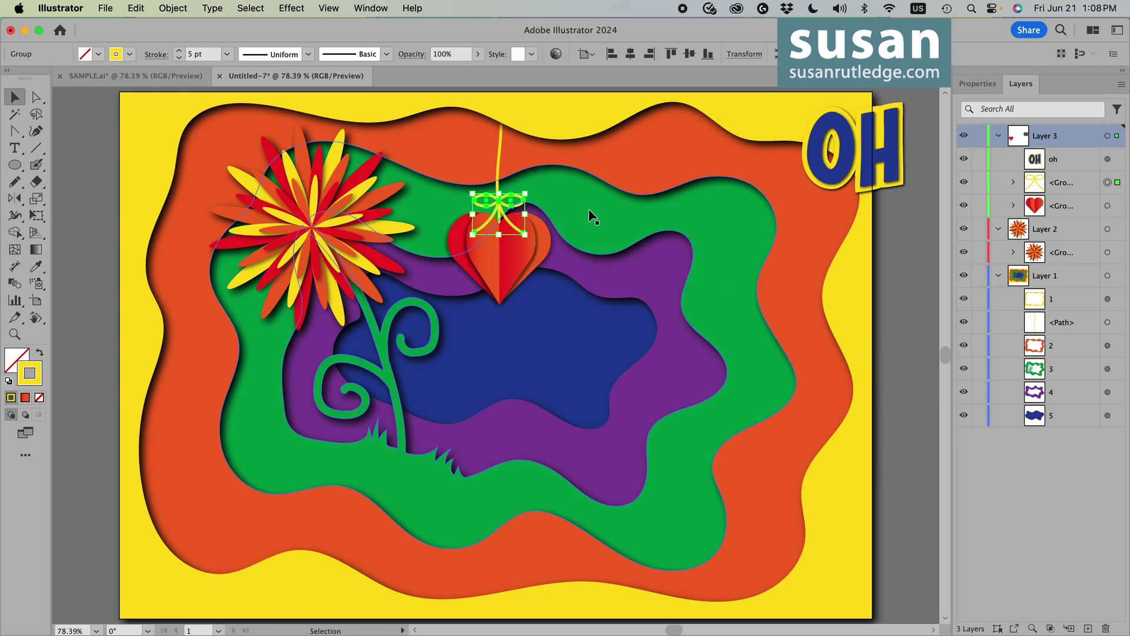
key("shift+Down")
key("shift+Down")
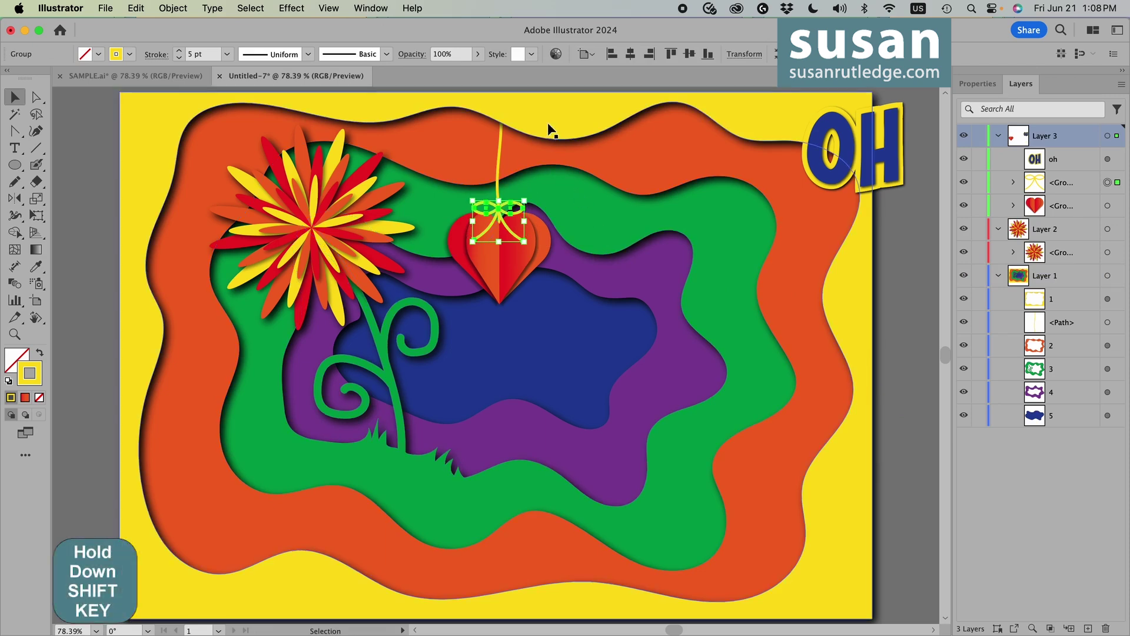
Apply a drop shadow to the bow and string with 50% opacity and 0.1 in offsets and blur, and deselect them.
left_click(501, 158, "shift")
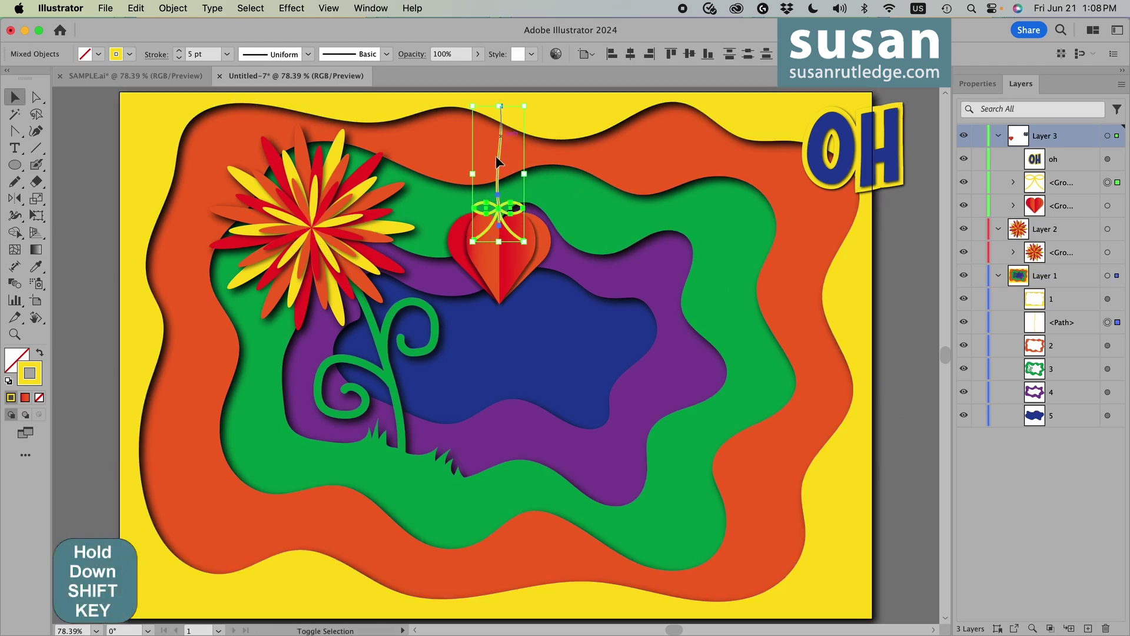
left_click(291, 8)
mouse_move(327, 217)
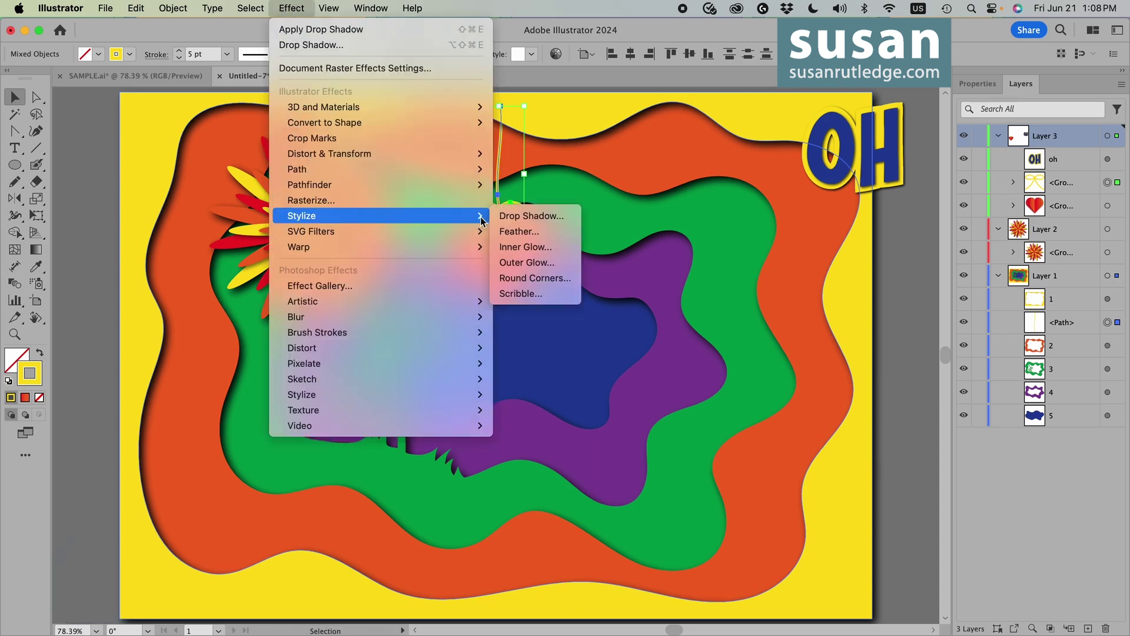
left_click(517, 215)
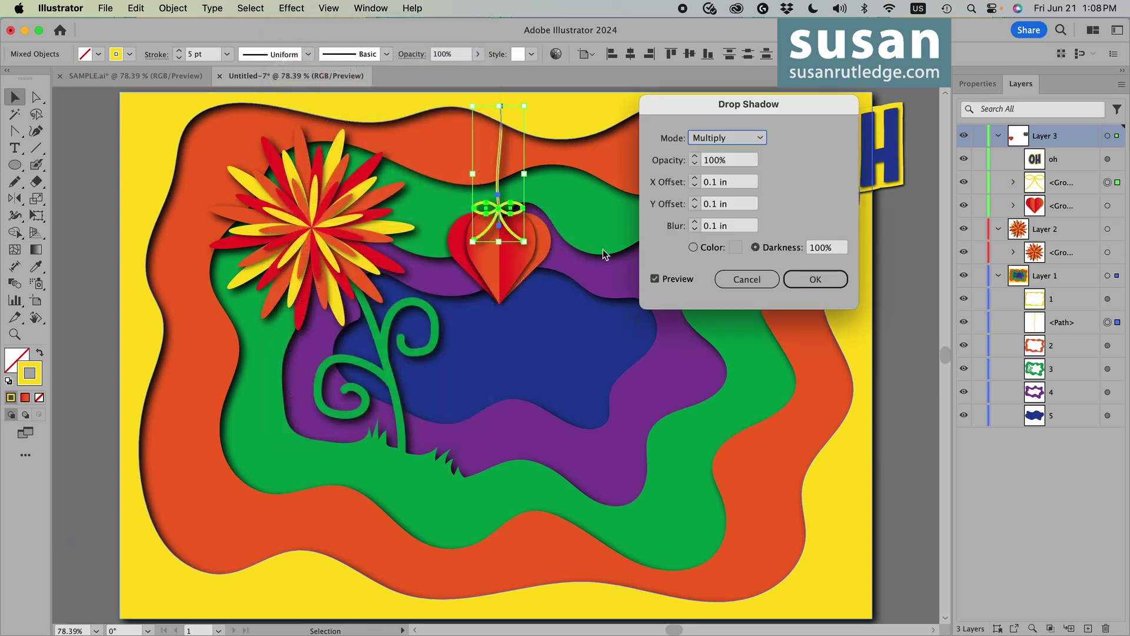
left_click(697, 162)
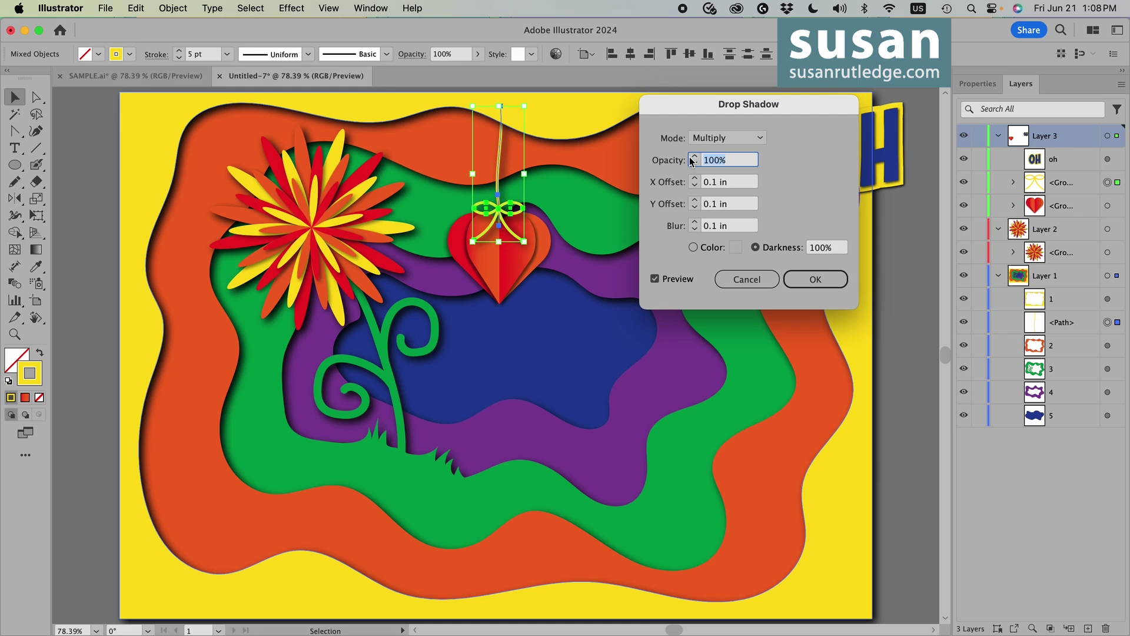
type("50")
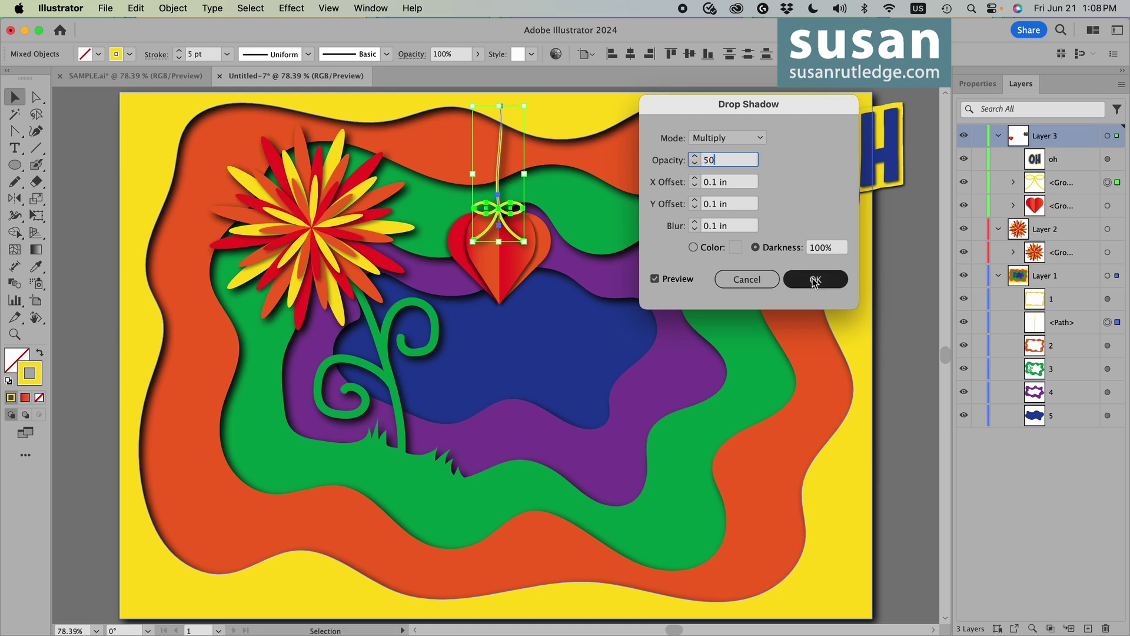
left_click(815, 279)
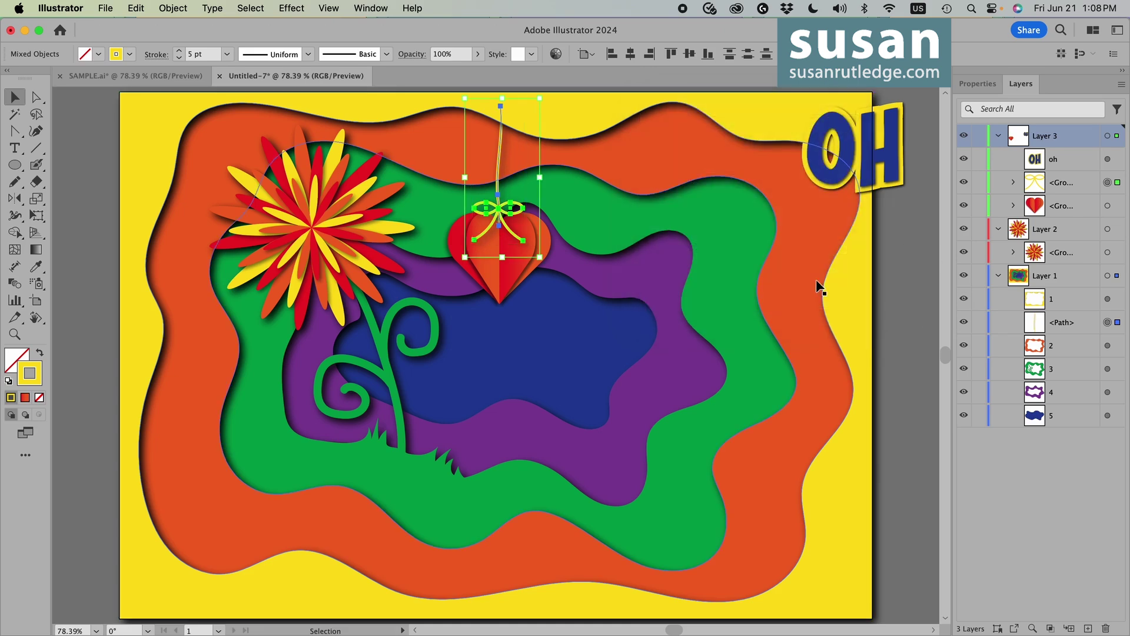
left_click(84, 155)
Place the OH lettering to the right of the heart with two copies below it, and replace the middle copy's text with HAPPY.
left_click_drag(887, 168, 613, 506)
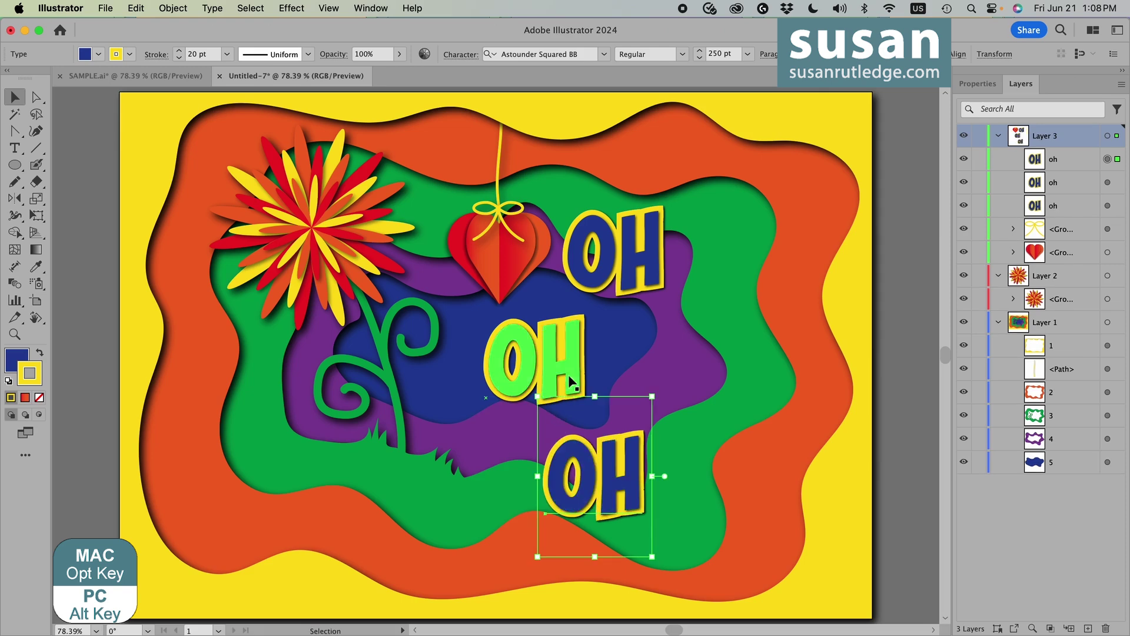
left_click(559, 365)
double_click(559, 365)
left_click_drag(559, 365, 486, 341)
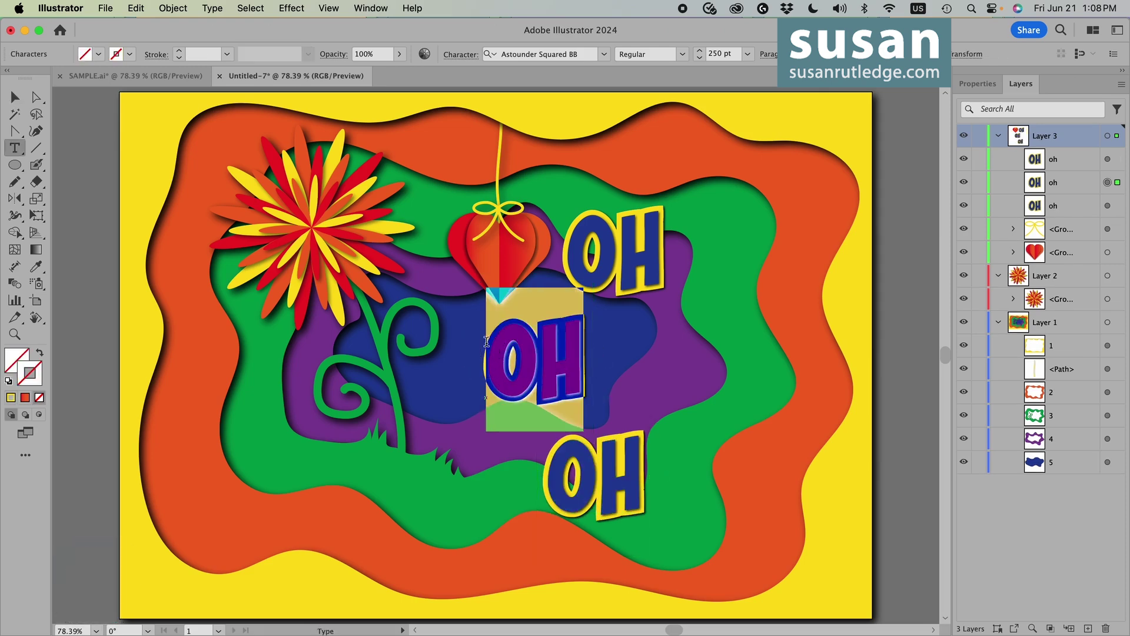
type("HAPP")
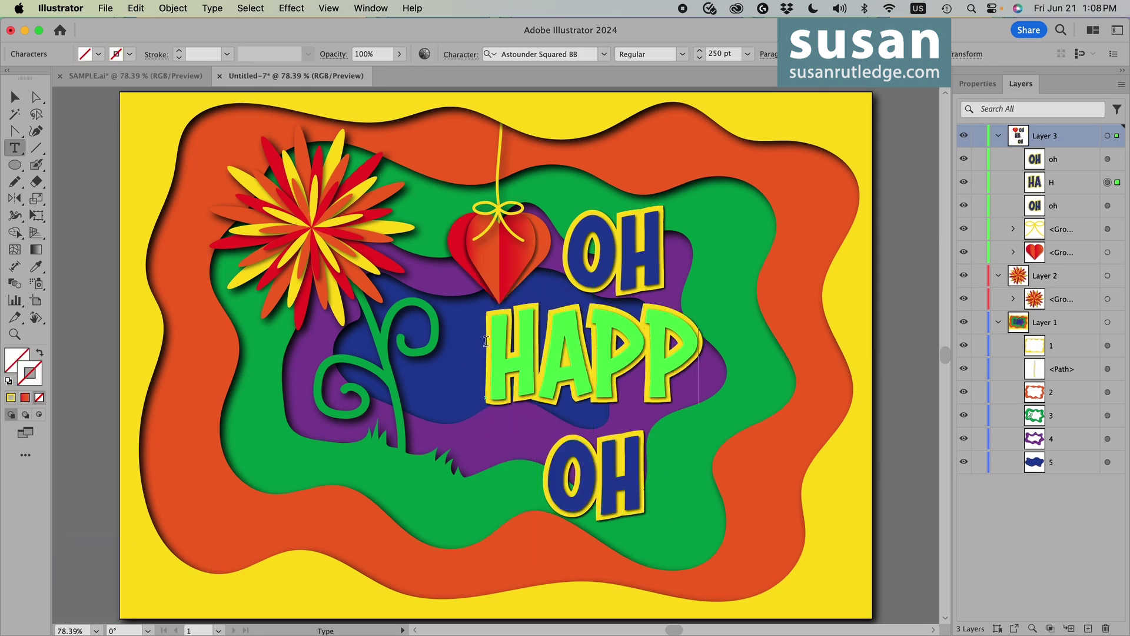
type("Y")
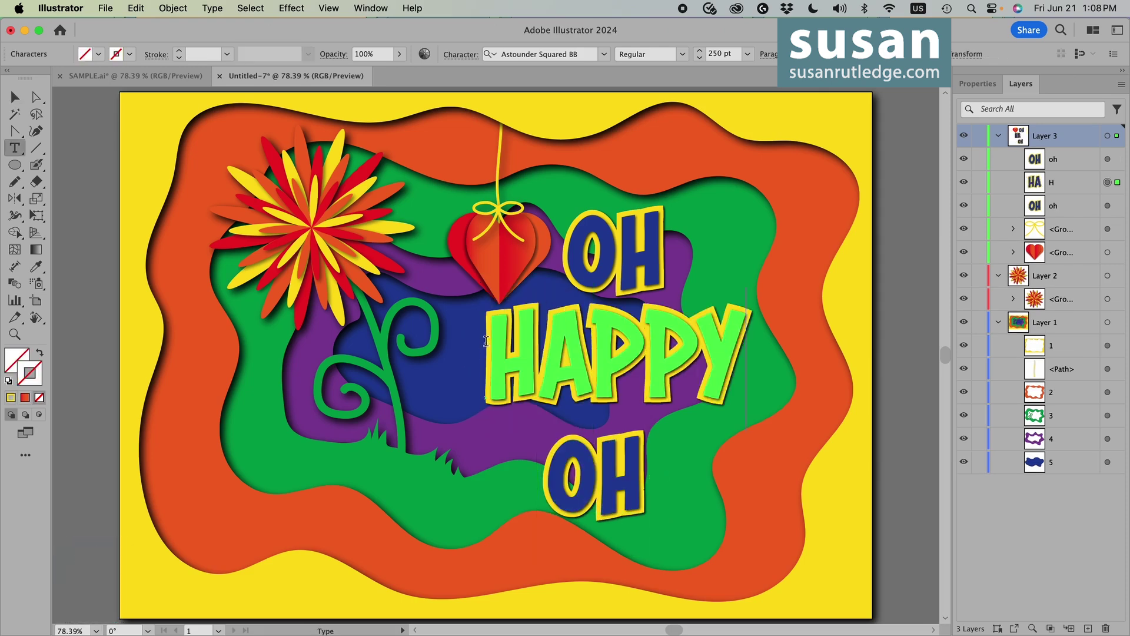
Replace the text of the lowest OH copy with DAY!
left_click(648, 474)
left_click_drag(648, 475, 535, 472)
type("DA")
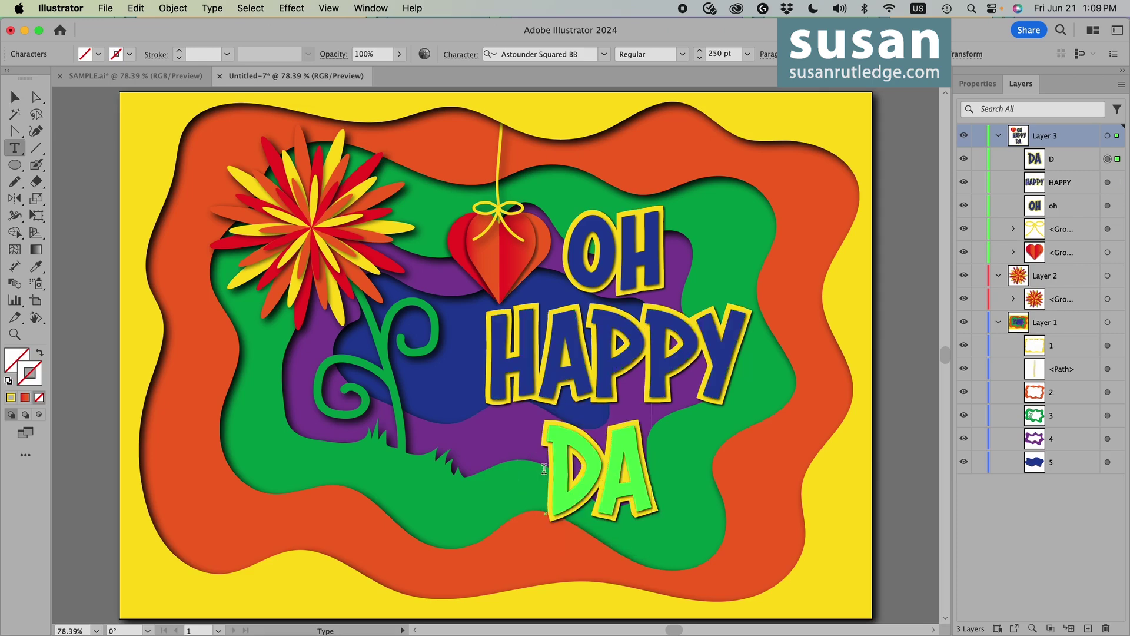
type("Y!")
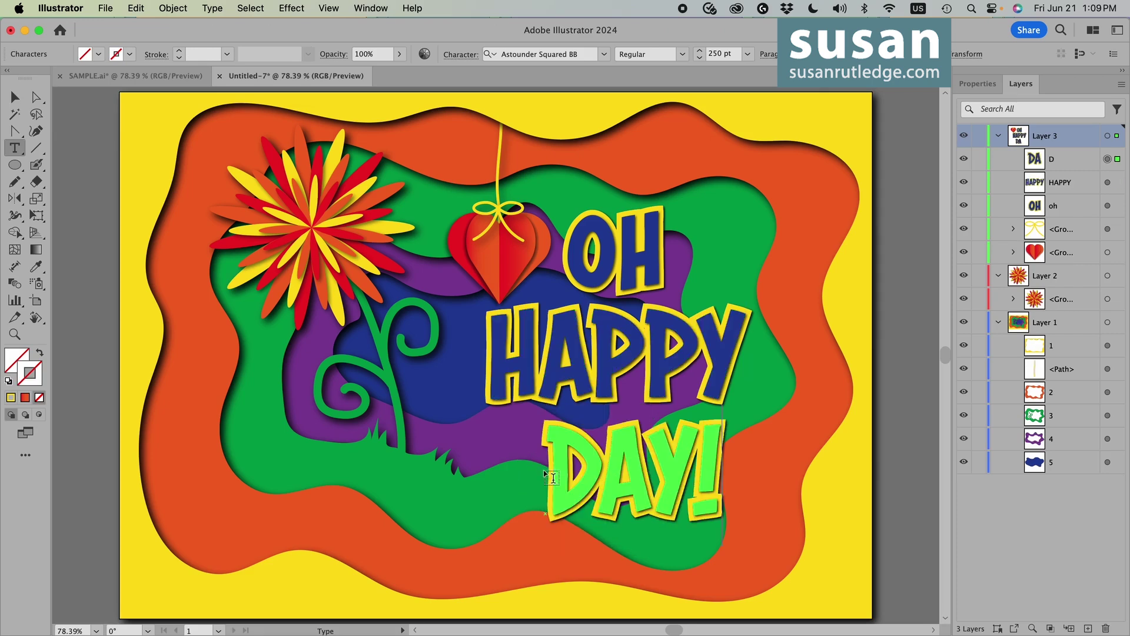
Arrange OH, HAPPY and DAY! as three evenly spaced lines farther to the right in the design, and deselect the text.
left_click(18, 99)
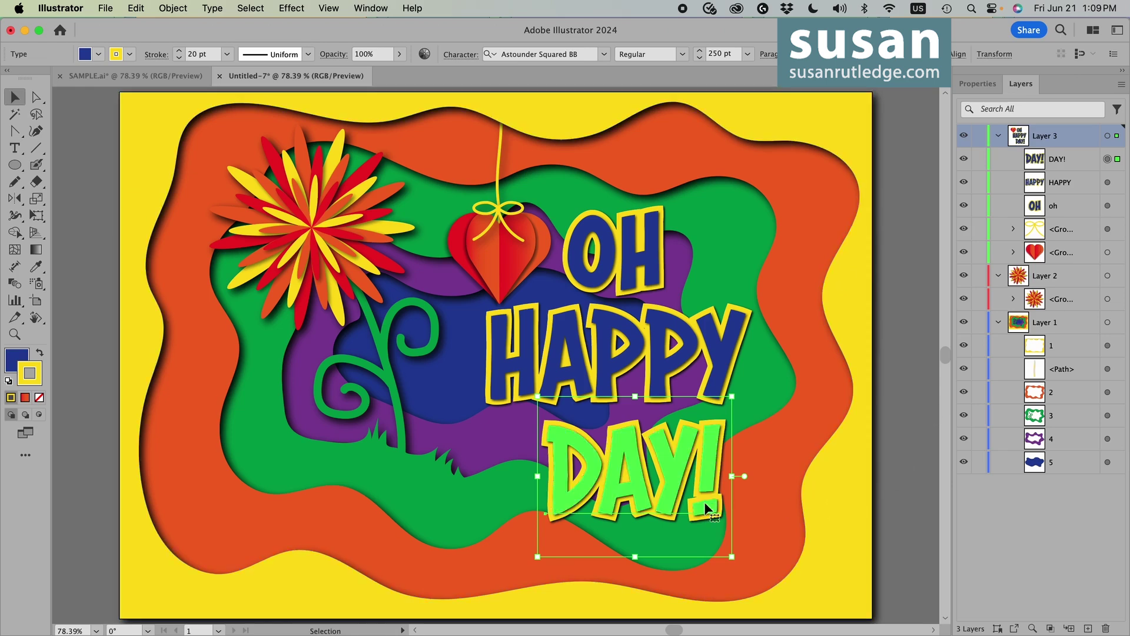
left_click_drag(704, 502, 741, 518)
left_click_drag(672, 362, 721, 377)
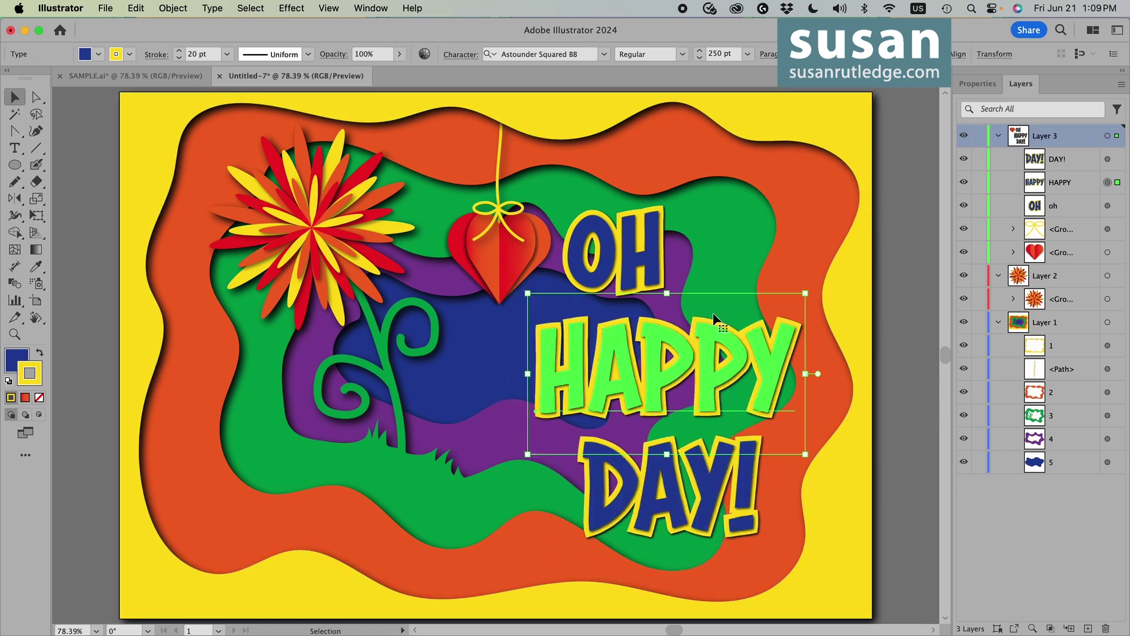
left_click_drag(650, 265, 686, 258)
left_click_drag(695, 518, 715, 530)
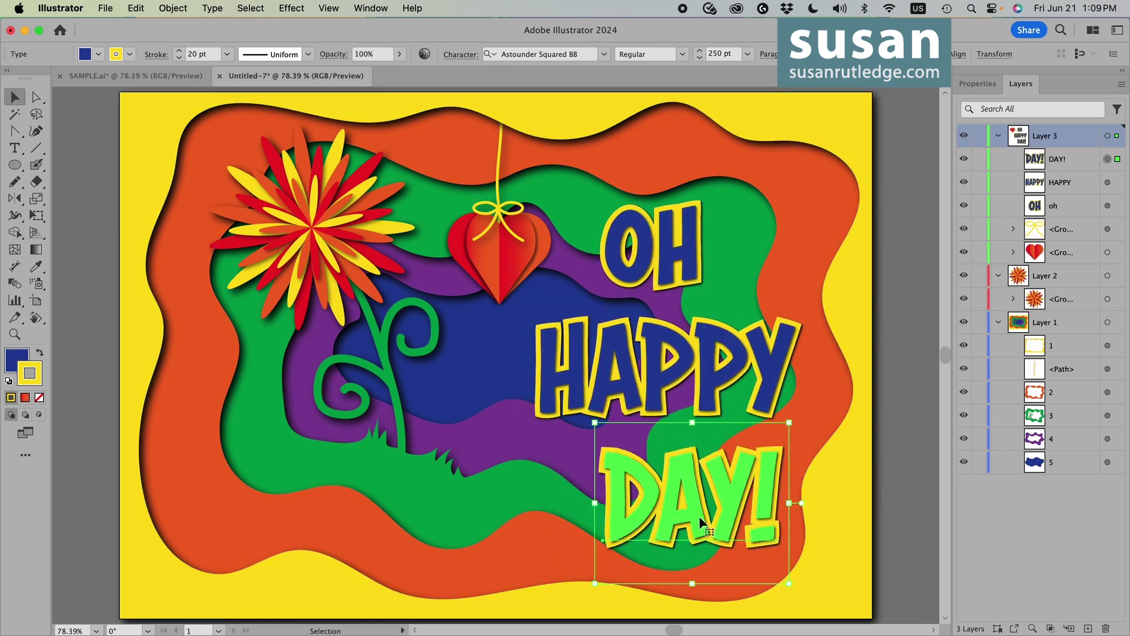
left_click_drag(565, 371, 544, 375)
left_click(905, 355)
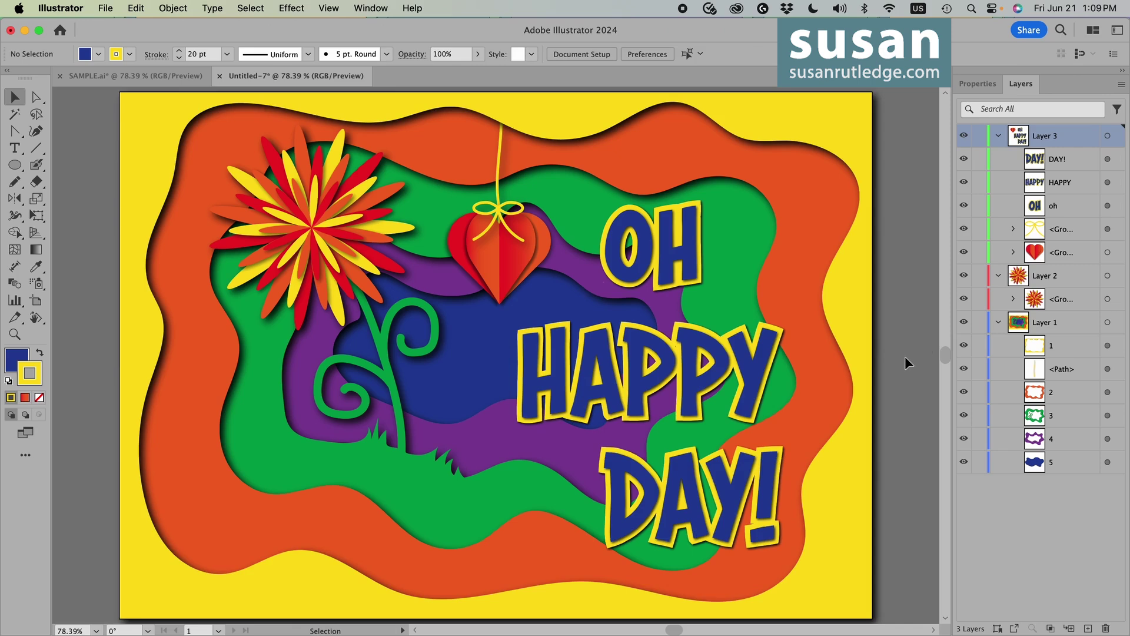